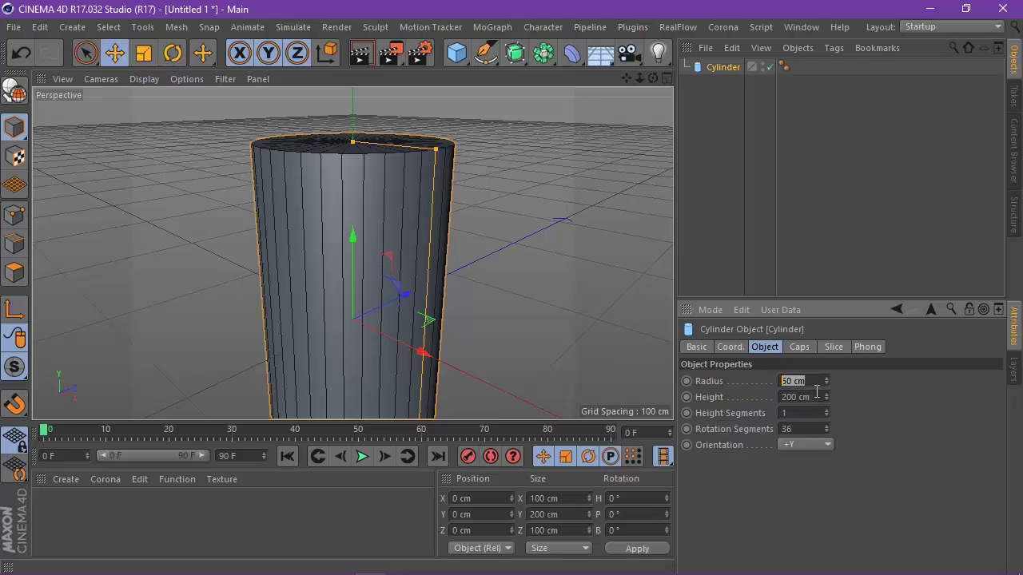
Set the cylinder's radius to 20 cm, height to 25 cm, height segments to 10 and rotation segments to 70.
{"action": "type", "text": "2"}
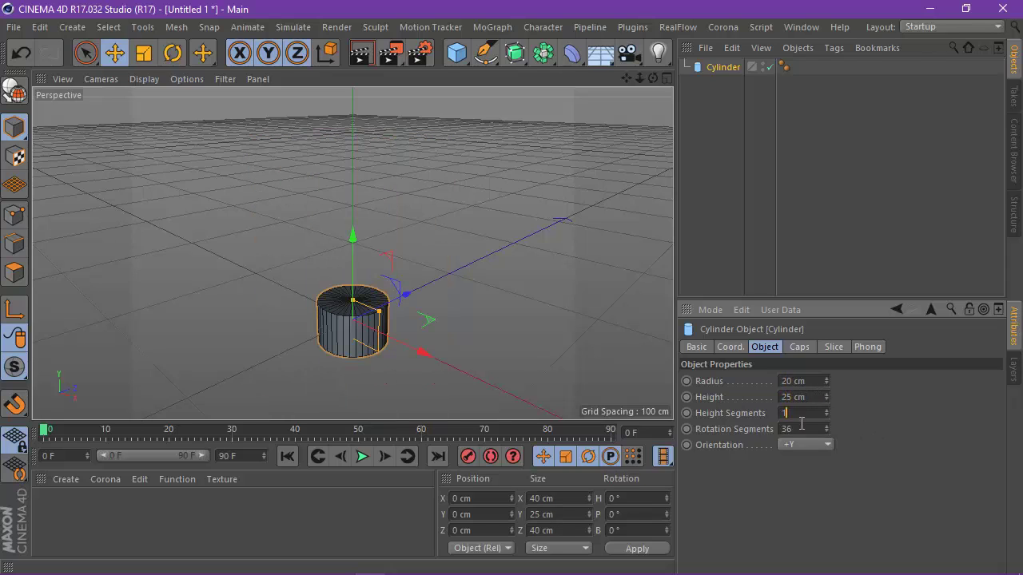
{"action": "type", "text": "70"}
{"action": "key", "text": "Return"}
{"action": "scroll", "coordinate": [351, 343], "scroll_direction": "up", "scroll_amount": 10}
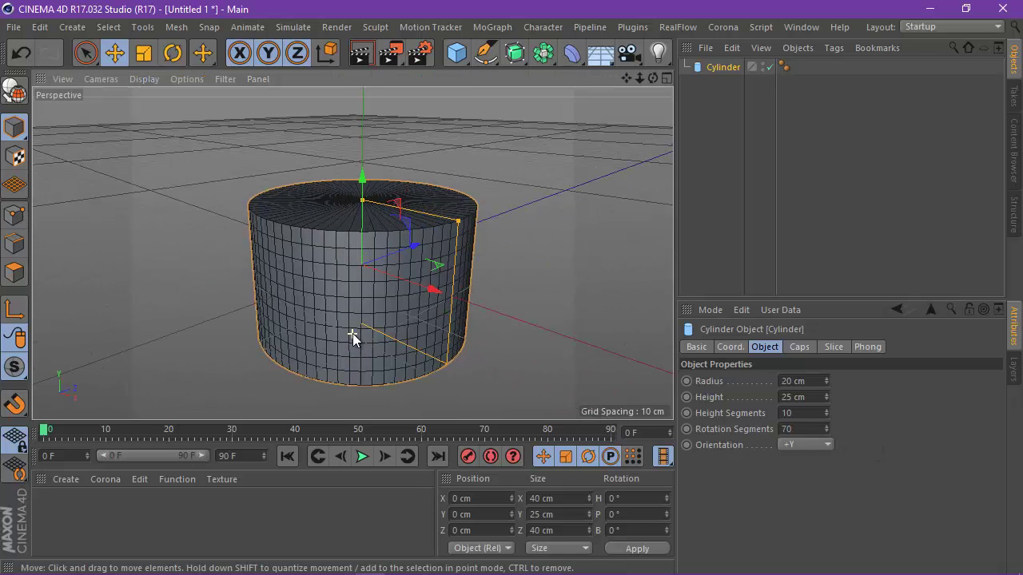
{"action": "left_click_drag", "start_coordinate": [655, 79], "coordinate": [512, 294]}
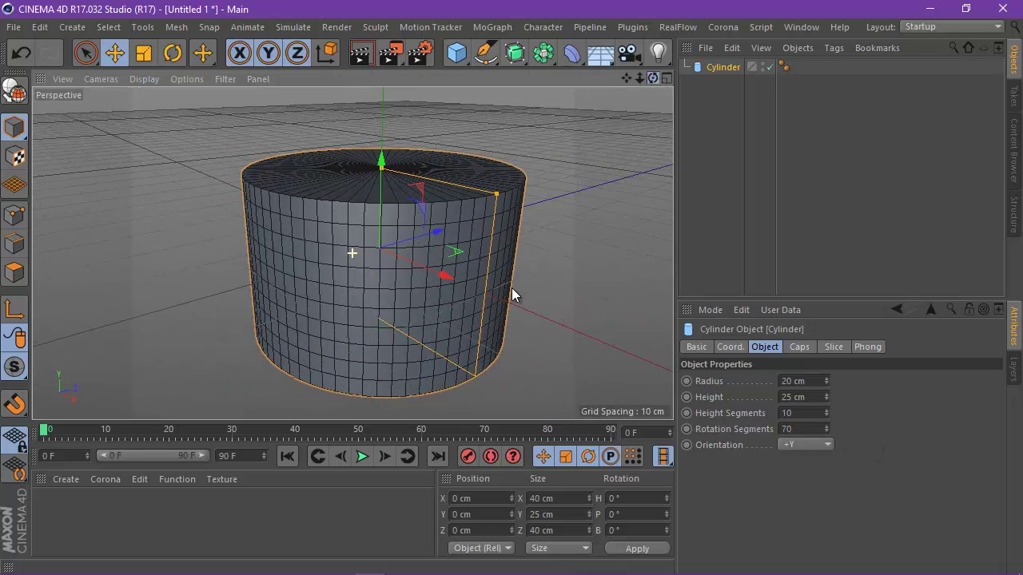
Enable the fillet on the cylinder's caps and set its radius to 4 cm.
{"action": "left_click", "coordinate": [813, 347]}
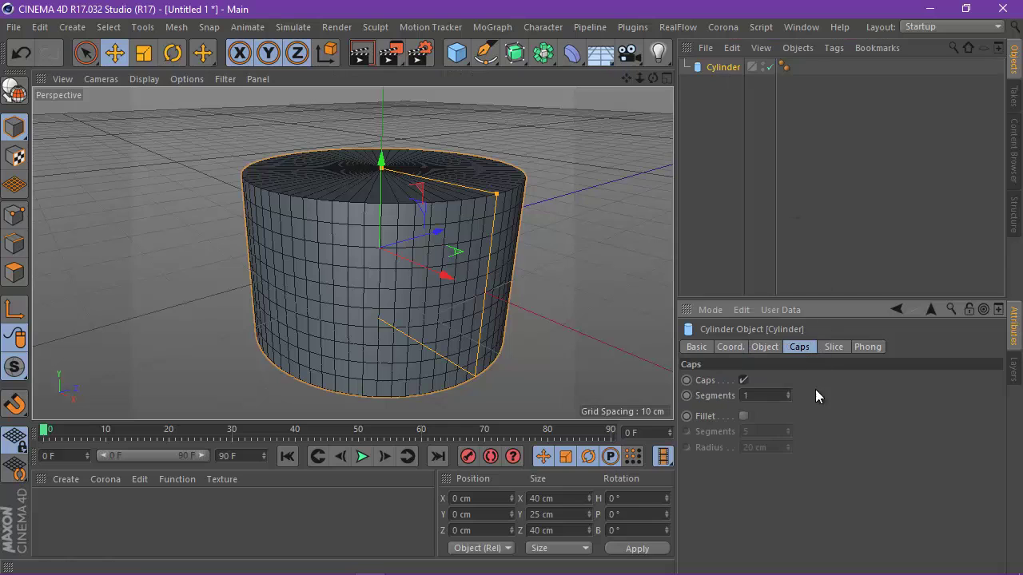
{"action": "left_click", "coordinate": [744, 416]}
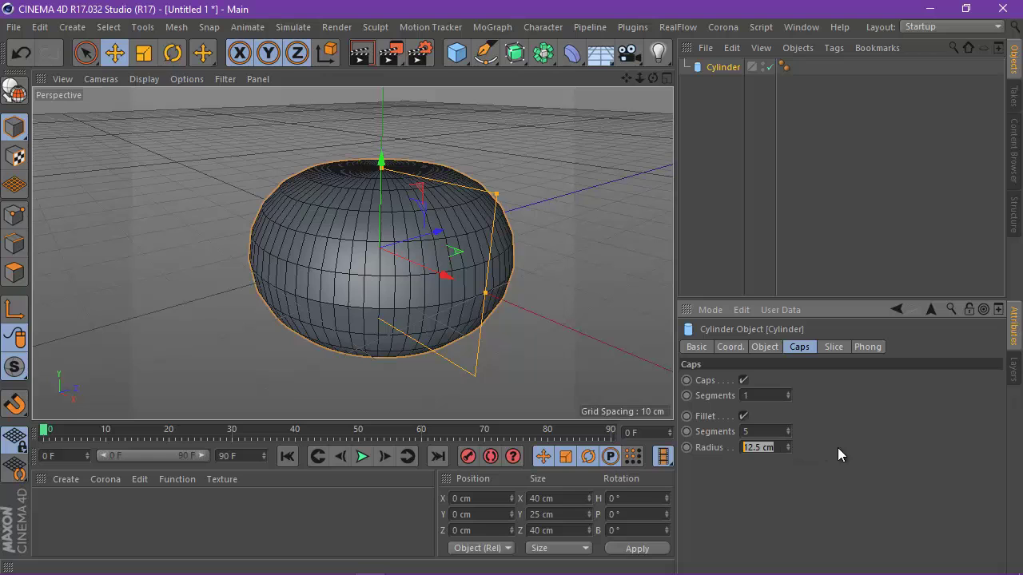
{"action": "type", "text": "4"}
{"action": "key", "text": "Return"}
{"action": "scroll", "coordinate": [234, 166], "scroll_direction": "down", "scroll_amount": 2}
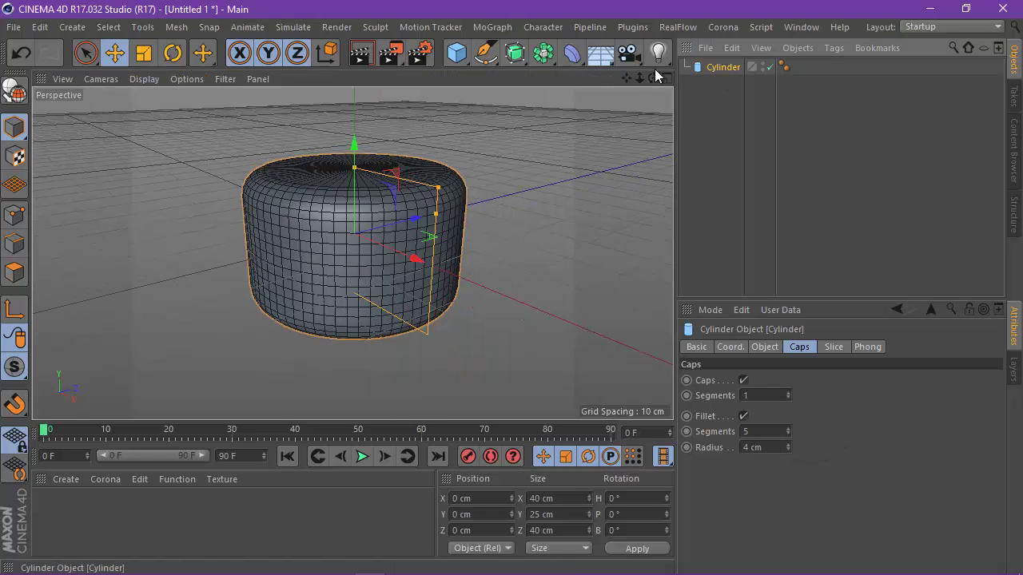
Make the cylinder editable and switch to polygon mode.
{"action": "left_click", "coordinate": [775, 48]}
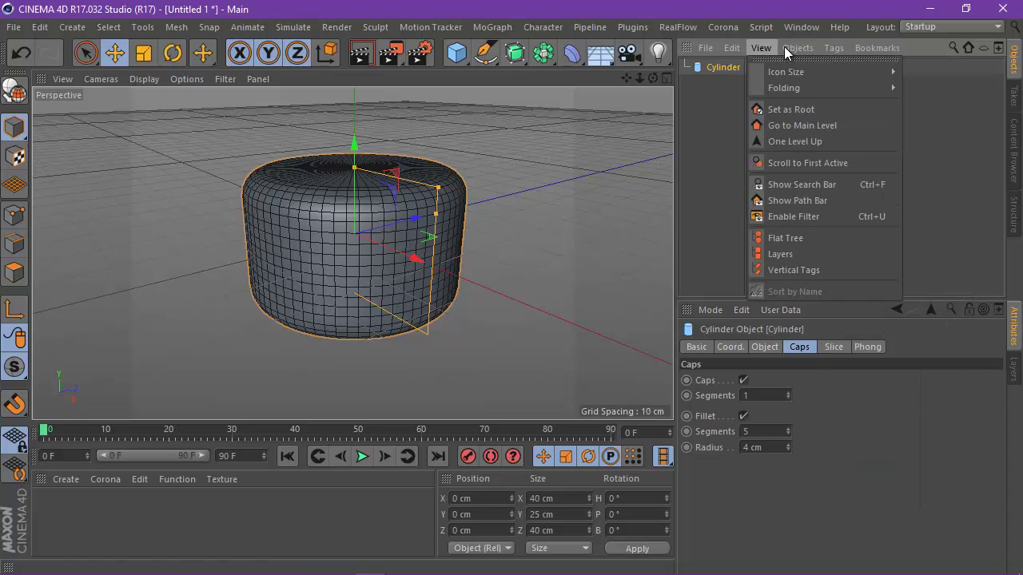
{"action": "left_click", "coordinate": [830, 146]}
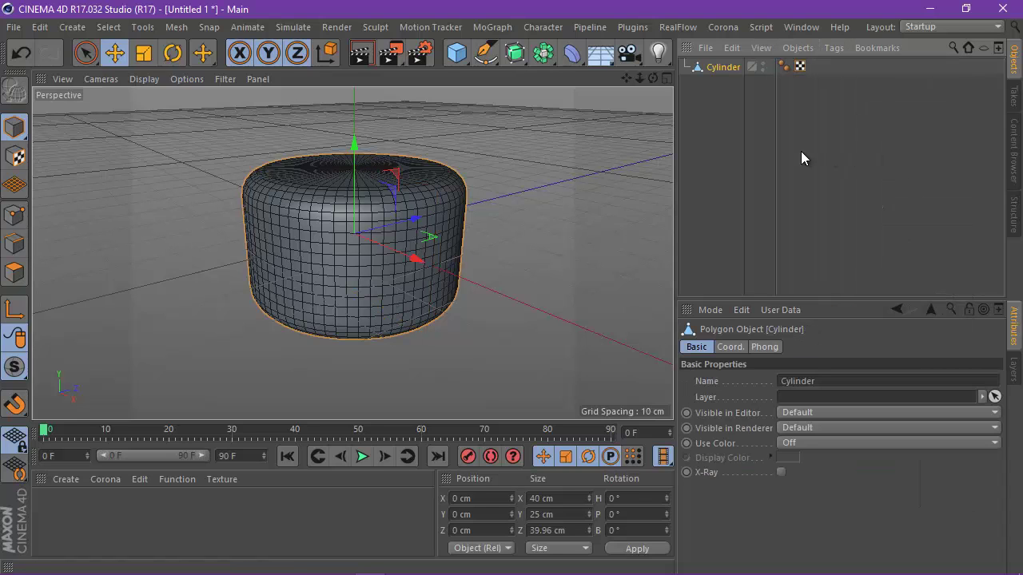
{"action": "left_click", "coordinate": [15, 272]}
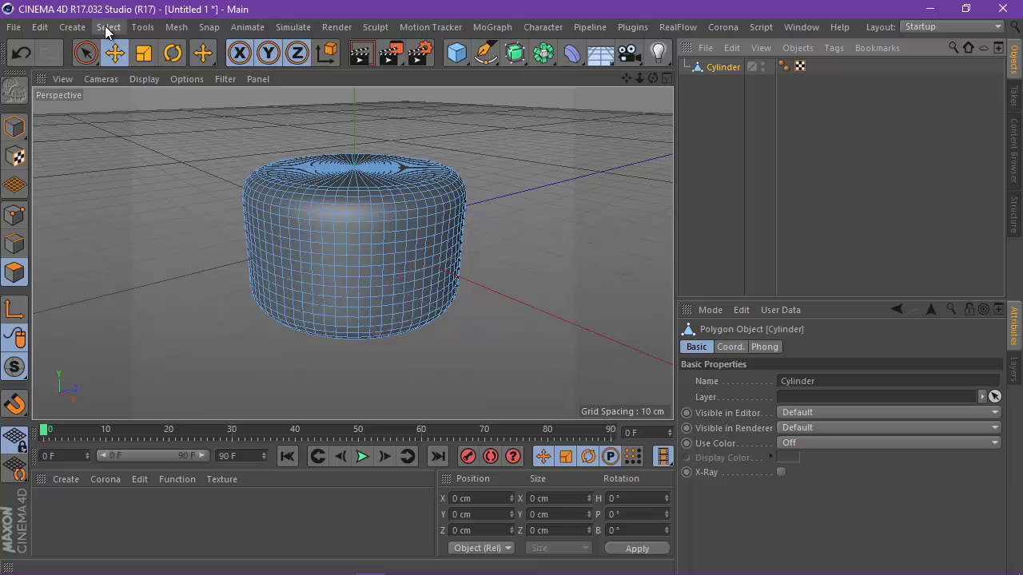
Select the cylinder's flat bottom cap with Loop Selection and delete its polygons.
{"action": "left_click", "coordinate": [107, 27]}
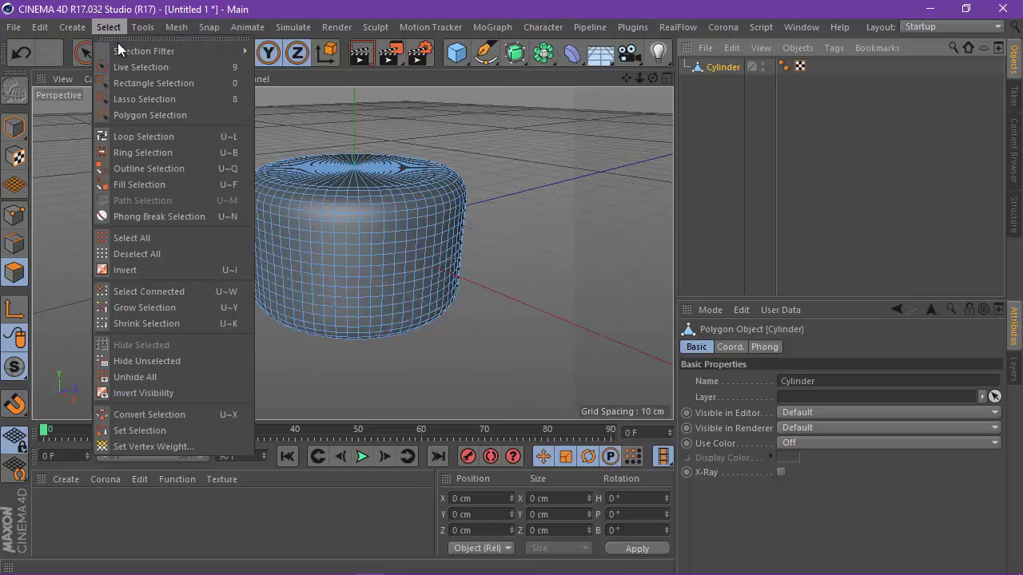
{"action": "left_click", "coordinate": [144, 137]}
{"action": "left_click_drag", "start_coordinate": [652, 78], "coordinate": [512, 296]}
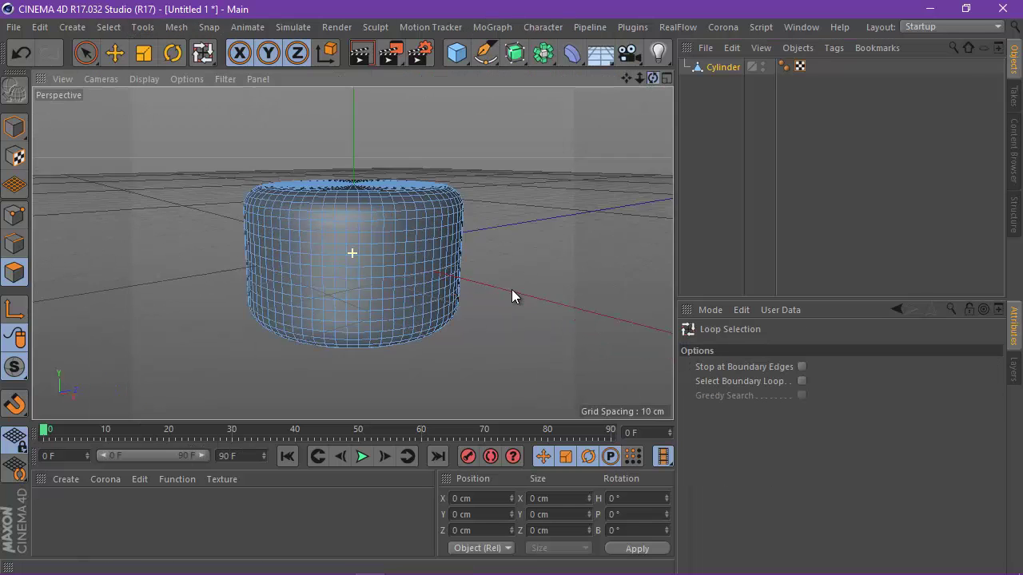
{"action": "left_click_drag", "start_coordinate": [653, 77], "coordinate": [410, 265]}
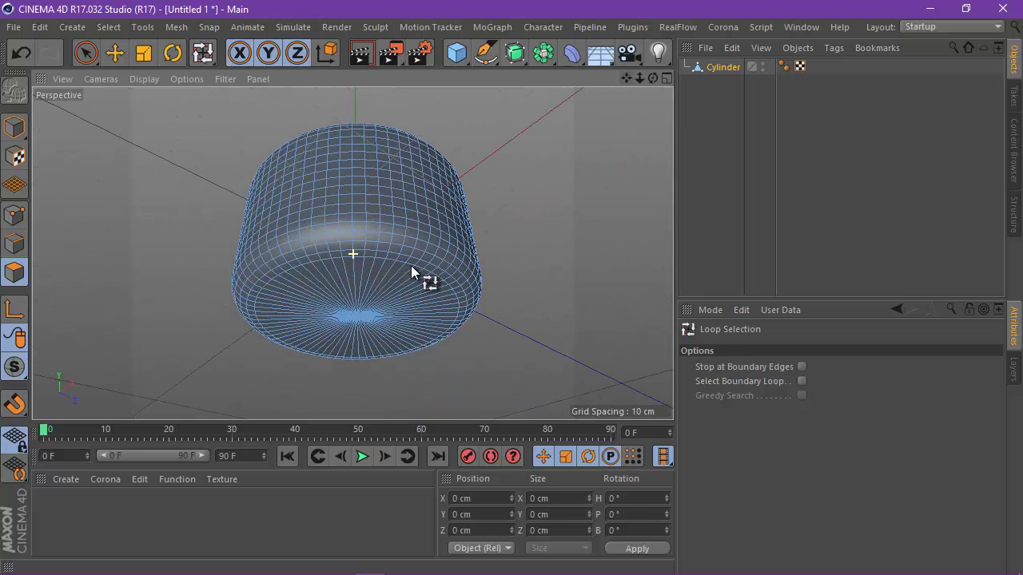
{"action": "left_click", "coordinate": [359, 325]}
{"action": "left_click", "coordinate": [100, 27]}
{"action": "mouse_move", "coordinate": [68, 27]}
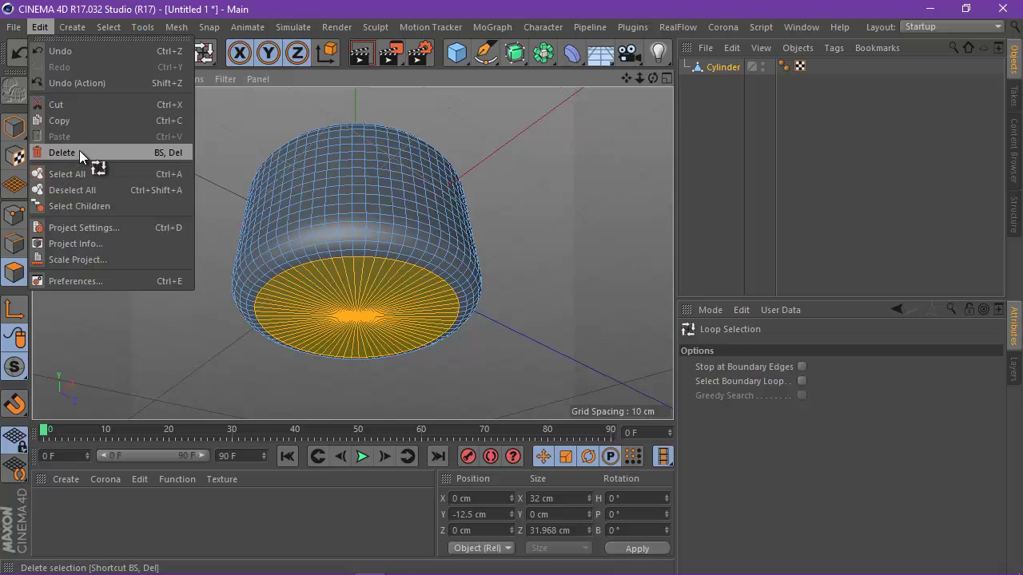
{"action": "left_click", "coordinate": [79, 151]}
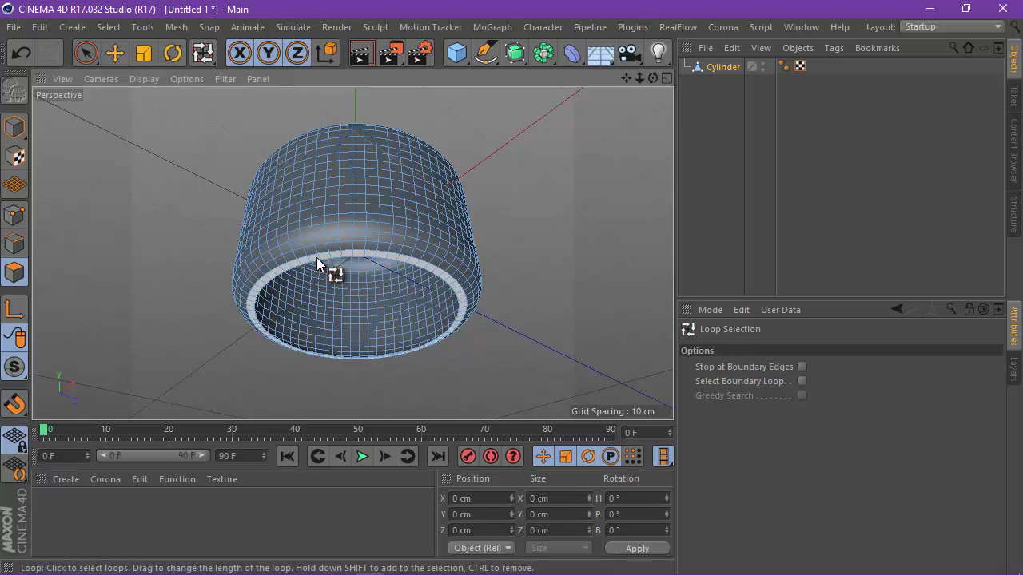
Select the four lowest polygon loops of the bottom fillet around the opening and delete them.
{"action": "left_click", "coordinate": [318, 263]}
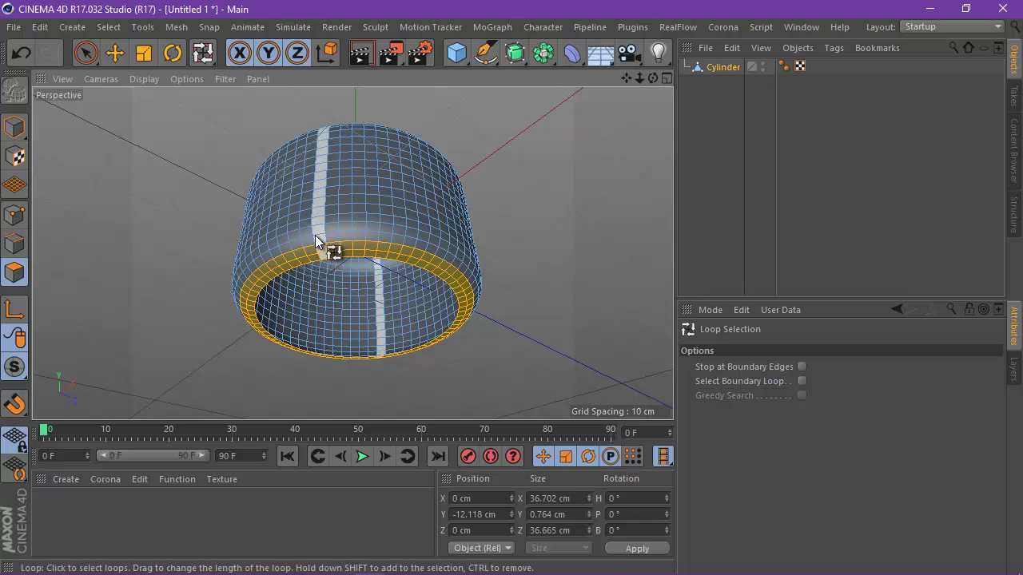
{"action": "left_click", "coordinate": [312, 241]}
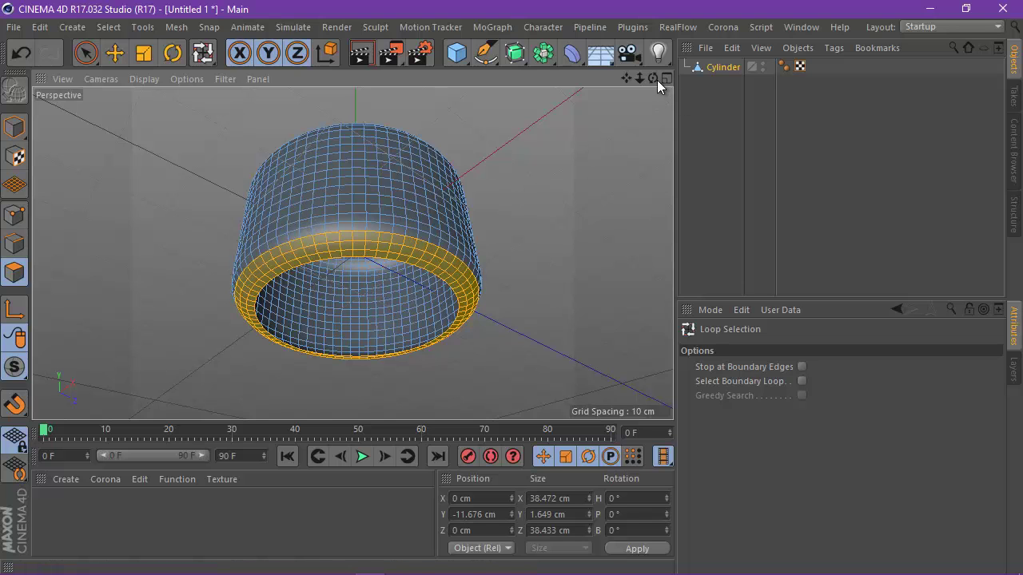
{"action": "mouse_move", "coordinate": [653, 78]}
{"action": "left_mouse_down"}
{"action": "mouse_move", "coordinate": [512, 288]}
{"action": "mouse_move", "coordinate": [650, 85]}
{"action": "left_mouse_up"}
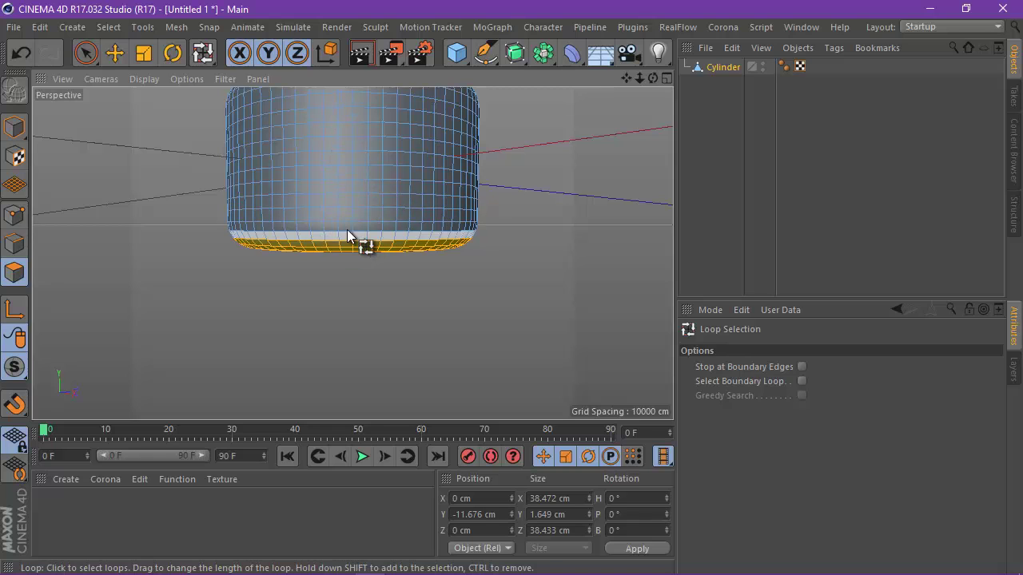
{"action": "scroll", "coordinate": [391, 228], "scroll_direction": "up", "scroll_amount": 2}
{"action": "left_click", "coordinate": [405, 246], "text": "shift"}
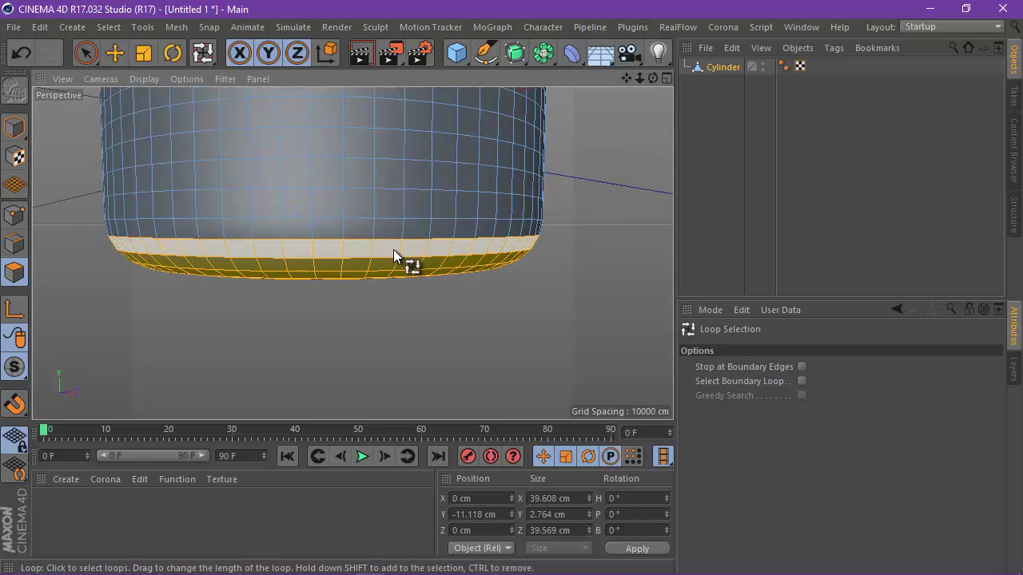
{"action": "left_click", "coordinate": [71, 27]}
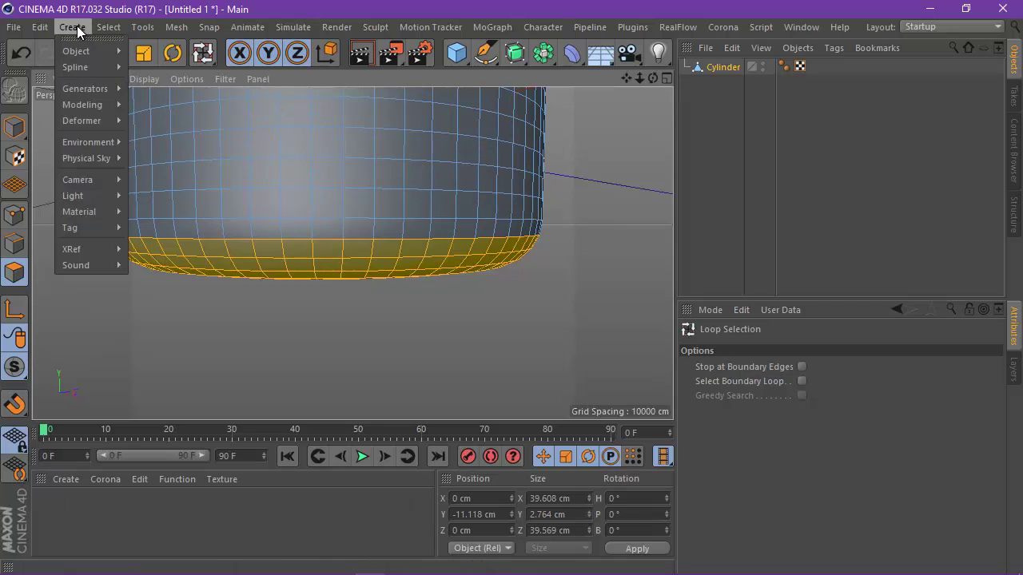
{"action": "left_click", "coordinate": [61, 151]}
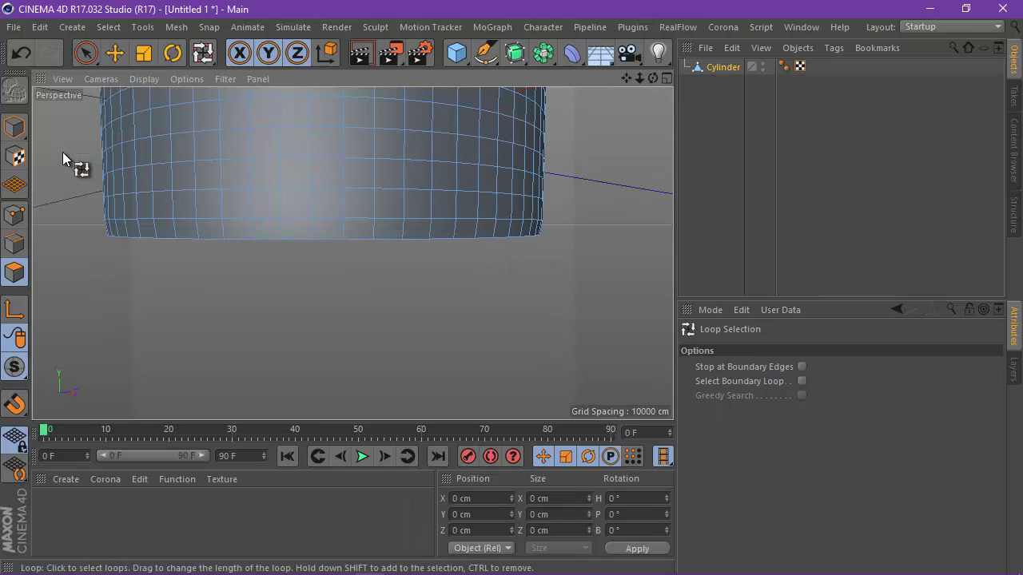
Select the last remaining fillet loop along the cylinder's bottom edge and delete it.
{"action": "left_click", "coordinate": [378, 230]}
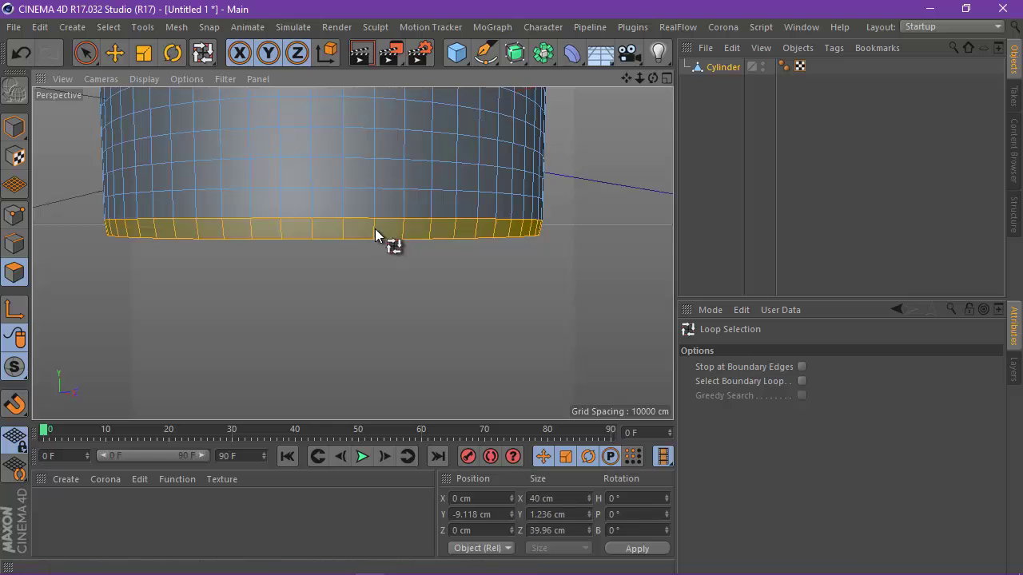
{"action": "left_click", "coordinate": [40, 28]}
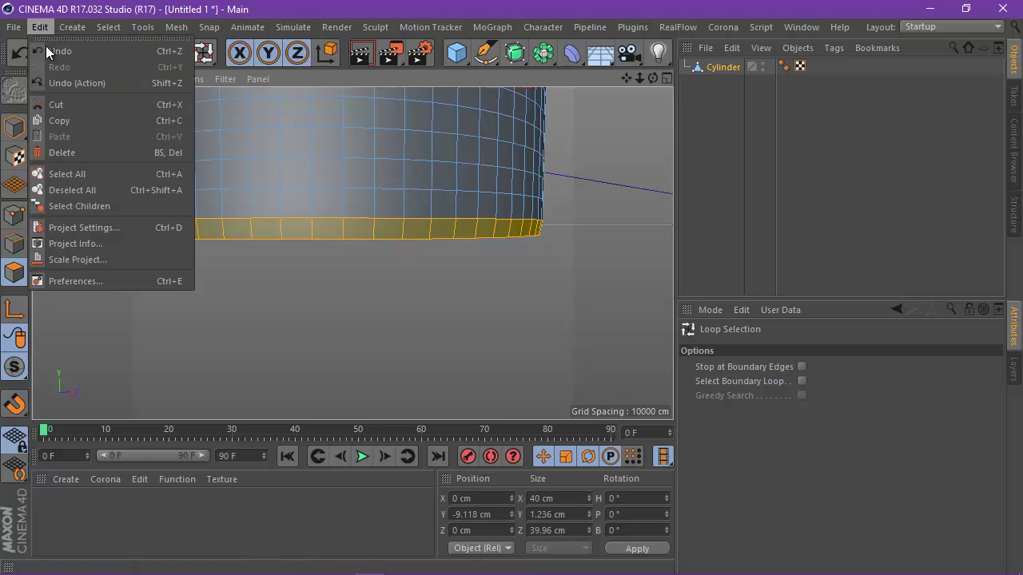
{"action": "left_click", "coordinate": [80, 151]}
Select evenly spaced vertical polygon loops all around the cylinder with Loop Selection.
{"action": "scroll", "coordinate": [316, 216], "scroll_direction": "down", "scroll_amount": 5}
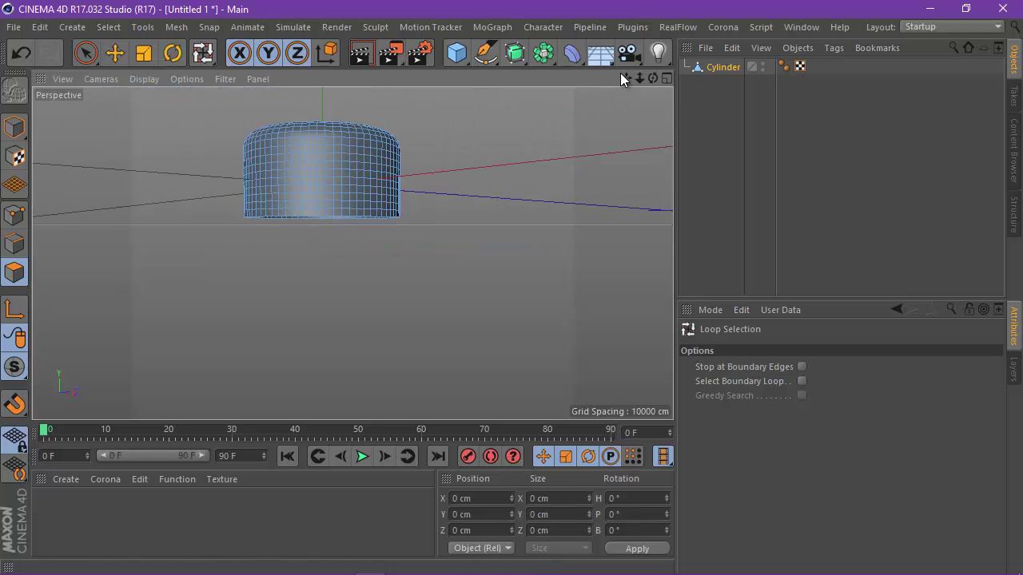
{"action": "left_click_drag", "start_coordinate": [625, 78], "coordinate": [512, 286]}
{"action": "scroll", "coordinate": [402, 237], "scroll_direction": "up", "scroll_amount": 2}
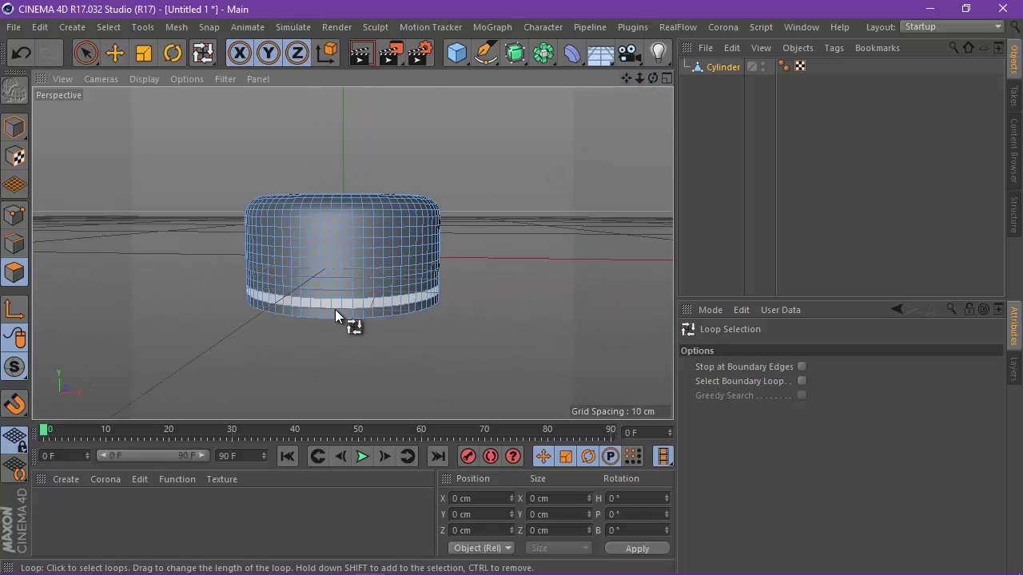
{"action": "scroll", "coordinate": [332, 313], "scroll_direction": "up", "scroll_amount": 4}
{"action": "scroll", "coordinate": [324, 299], "scroll_direction": "up", "scroll_amount": 4}
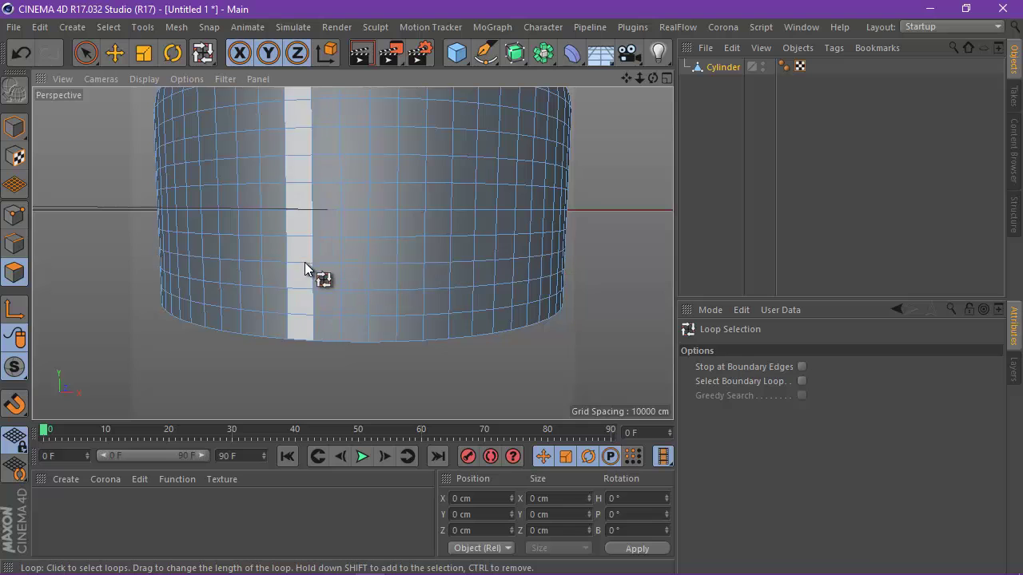
{"action": "scroll", "coordinate": [318, 270], "scroll_direction": "down", "scroll_amount": 5}
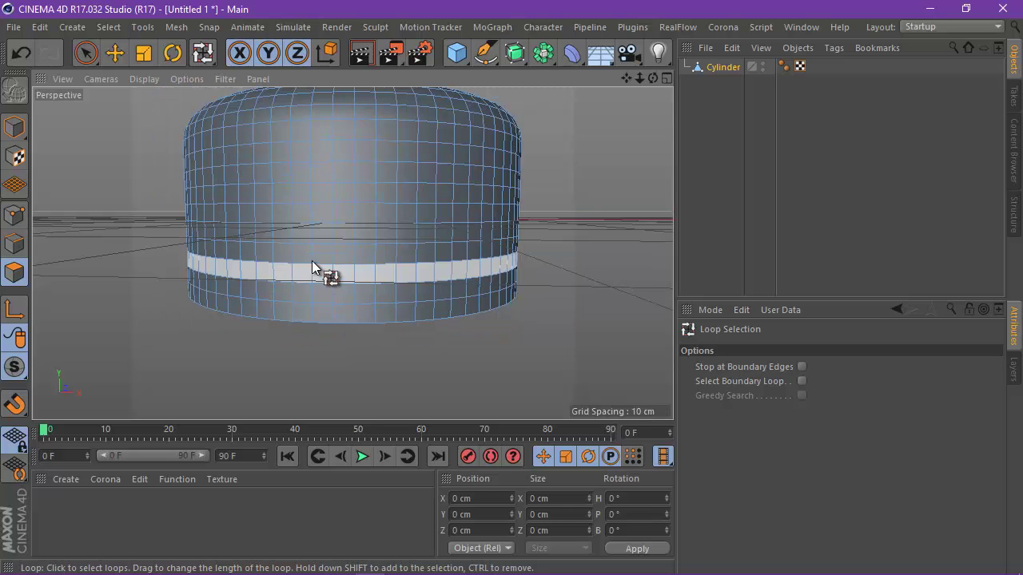
{"action": "left_click_drag", "start_coordinate": [628, 79], "coordinate": [512, 288]}
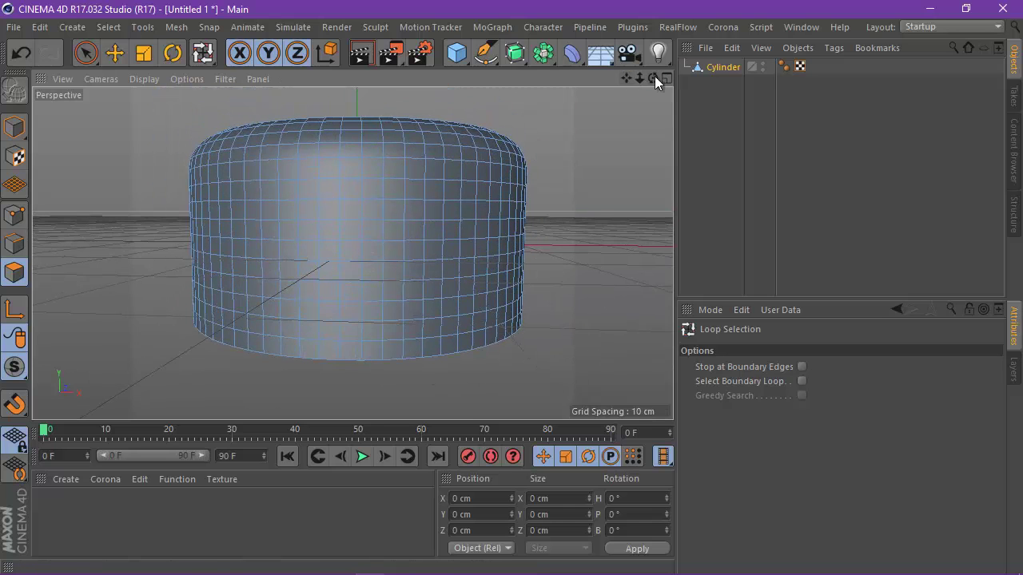
{"action": "left_click_drag", "start_coordinate": [654, 76], "coordinate": [319, 216]}
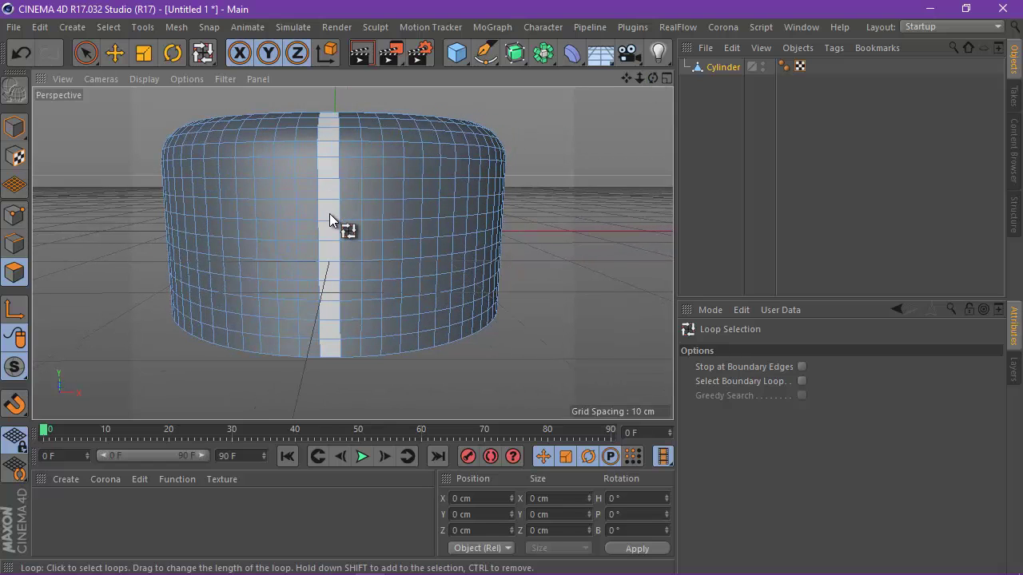
{"action": "left_click", "coordinate": [330, 221]}
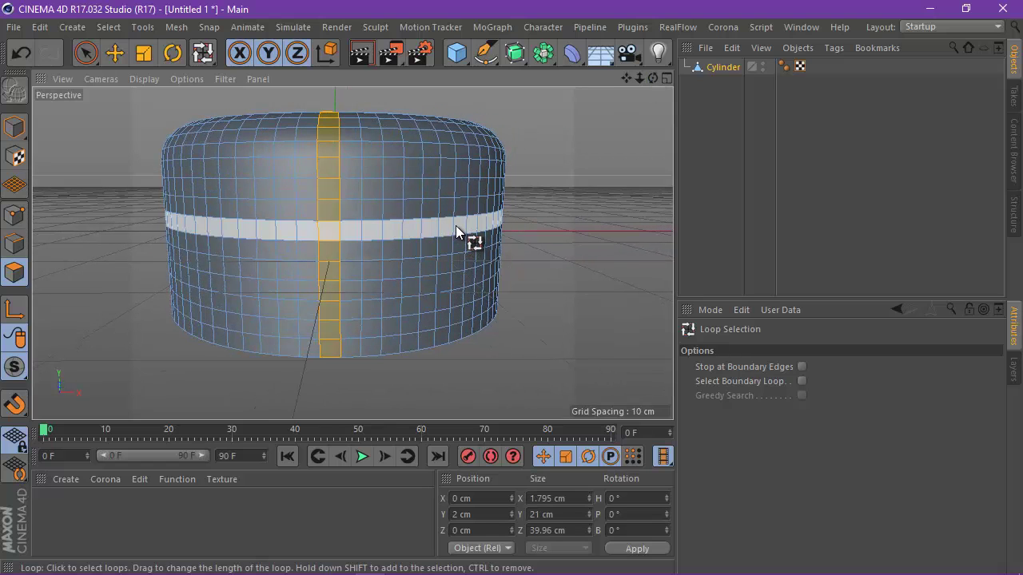
{"action": "left_click", "coordinate": [467, 179], "text": "shift"}
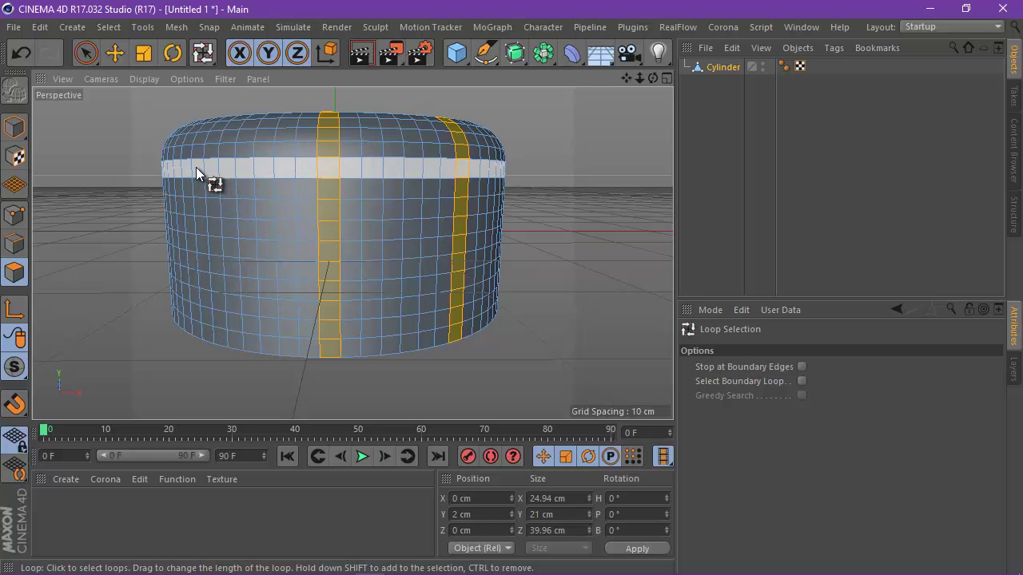
{"action": "left_click_drag", "start_coordinate": [198, 162], "coordinate": [352, 253], "text": "alt"}
{"action": "right_click_drag", "start_coordinate": [352, 253], "coordinate": [384, 280], "text": "alt"}
{"action": "left_click", "coordinate": [383, 280], "text": "shift"}
{"action": "left_click_drag", "start_coordinate": [383, 279], "coordinate": [323, 322], "text": "alt"}
{"action": "left_click", "coordinate": [409, 312], "text": "shift"}
{"action": "left_click_drag", "start_coordinate": [410, 312], "coordinate": [510, 288], "text": "alt"}
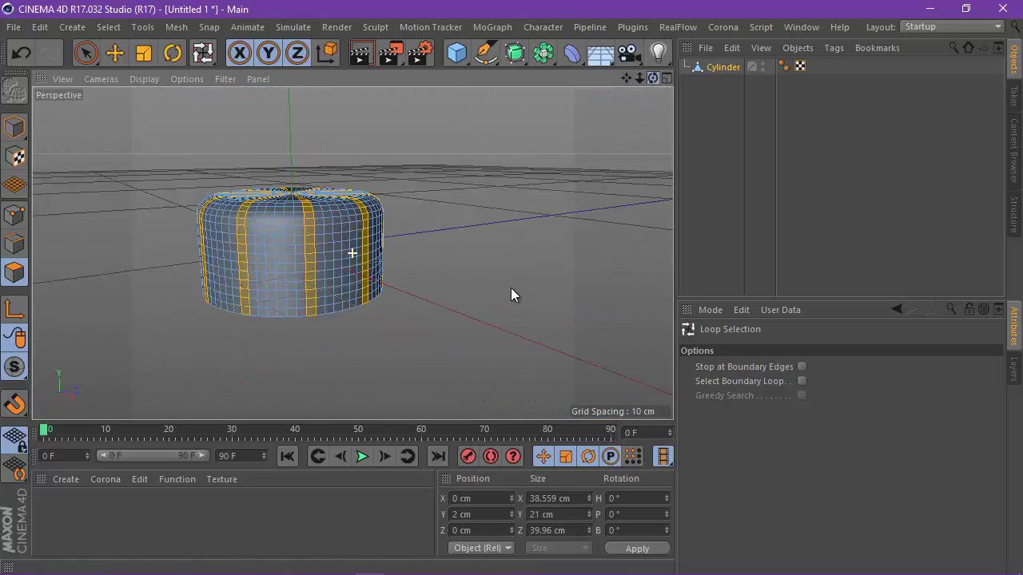
Deselect the top cap, fillet and upper side rows from the vertical strips, and delete the remaining lower strips to cut slots.
{"action": "right_click_drag", "start_coordinate": [511, 288], "coordinate": [447, 288], "text": "alt"}
{"action": "left_click", "coordinate": [103, 33]}
{"action": "left_click_drag", "start_coordinate": [511, 288], "coordinate": [546, 111], "text": "alt"}
{"action": "left_click", "coordinate": [333, 137], "text": "ctrl"}
{"action": "left_click", "coordinate": [327, 158], "text": "ctrl"}
{"action": "left_click", "coordinate": [326, 165], "text": "ctrl"}
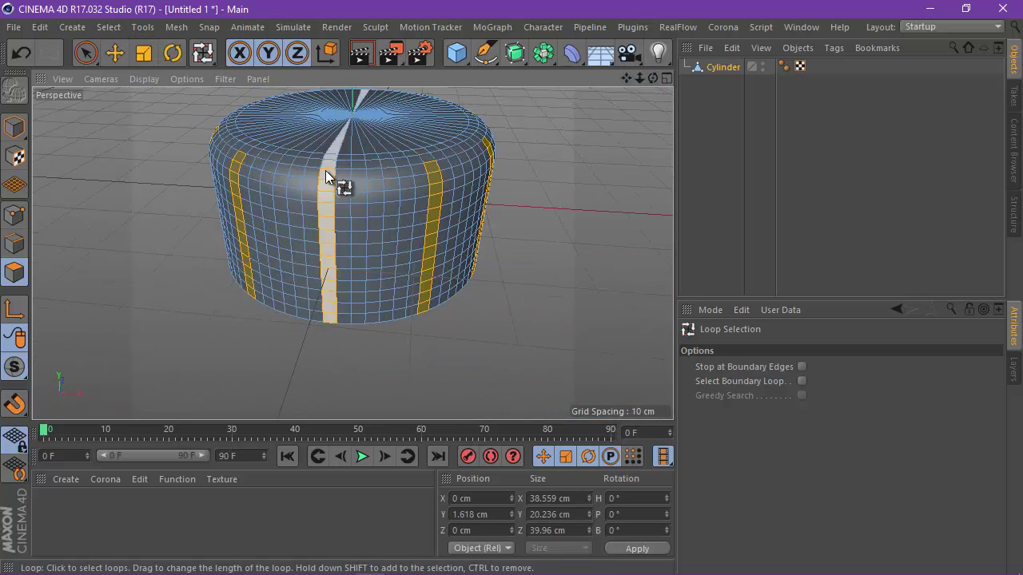
{"action": "left_click", "coordinate": [327, 173], "text": "ctrl"}
{"action": "left_click", "coordinate": [328, 187], "text": "ctrl"}
{"action": "left_click", "coordinate": [328, 209], "text": "ctrl"}
{"action": "left_click_drag", "start_coordinate": [652, 79], "coordinate": [653, 32]}
{"action": "left_click", "coordinate": [344, 221], "text": "ctrl"}
{"action": "left_click", "coordinate": [71, 27]}
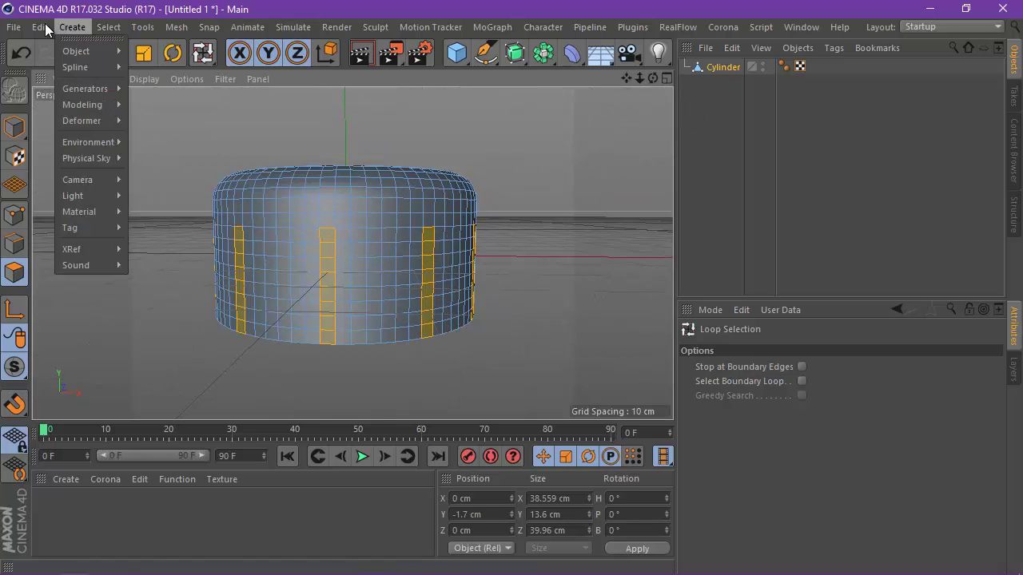
{"action": "mouse_move", "coordinate": [44, 23]}
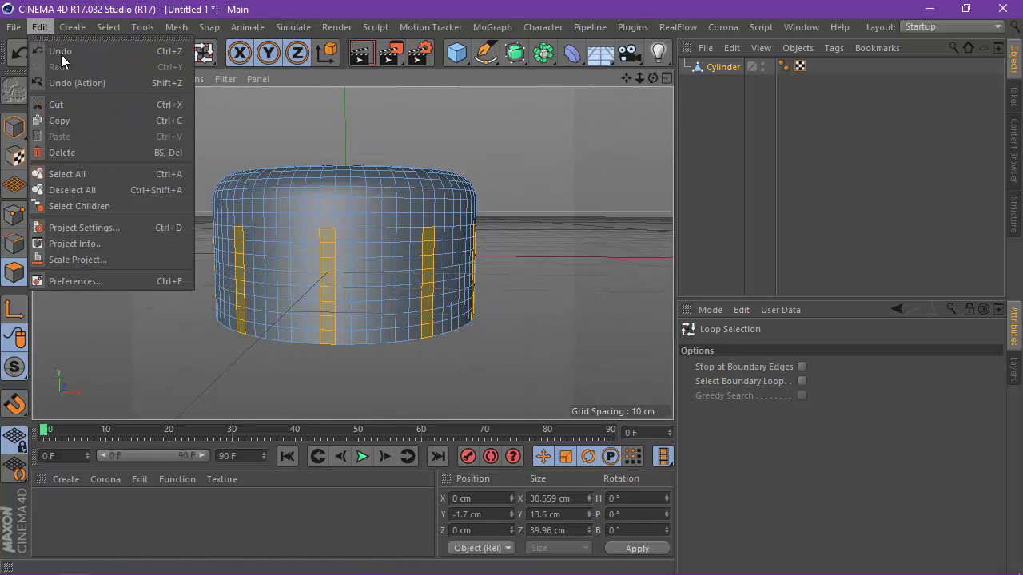
{"action": "left_click", "coordinate": [95, 153]}
{"action": "scroll", "coordinate": [313, 212], "scroll_direction": "down", "scroll_amount": 3}
{"action": "scroll", "coordinate": [338, 240], "scroll_direction": "up", "scroll_amount": 2}
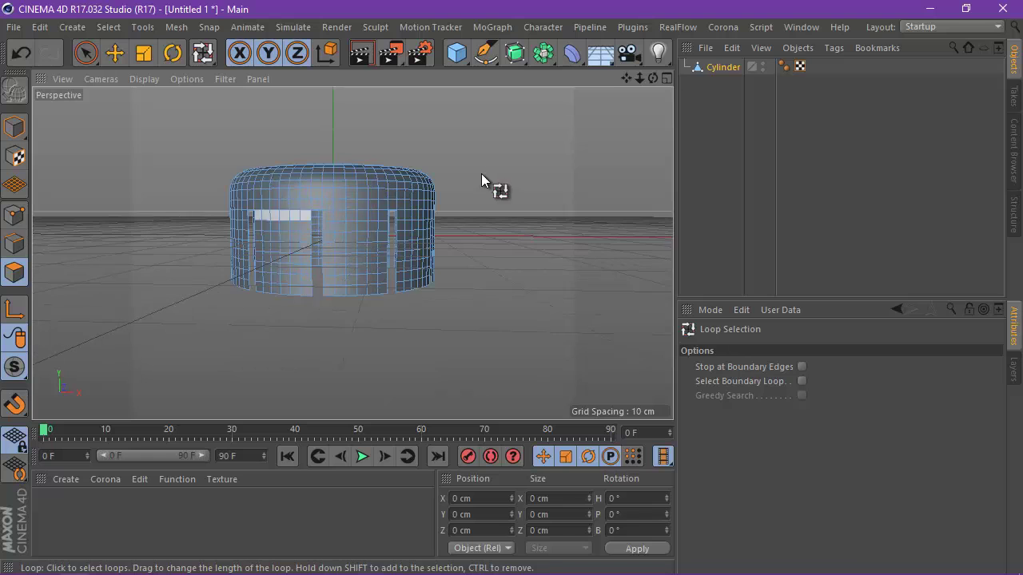
Put the cylinder under a new Subdivision Surface and render the view to check the smoothed slots.
{"action": "left_click", "coordinate": [514, 53]}
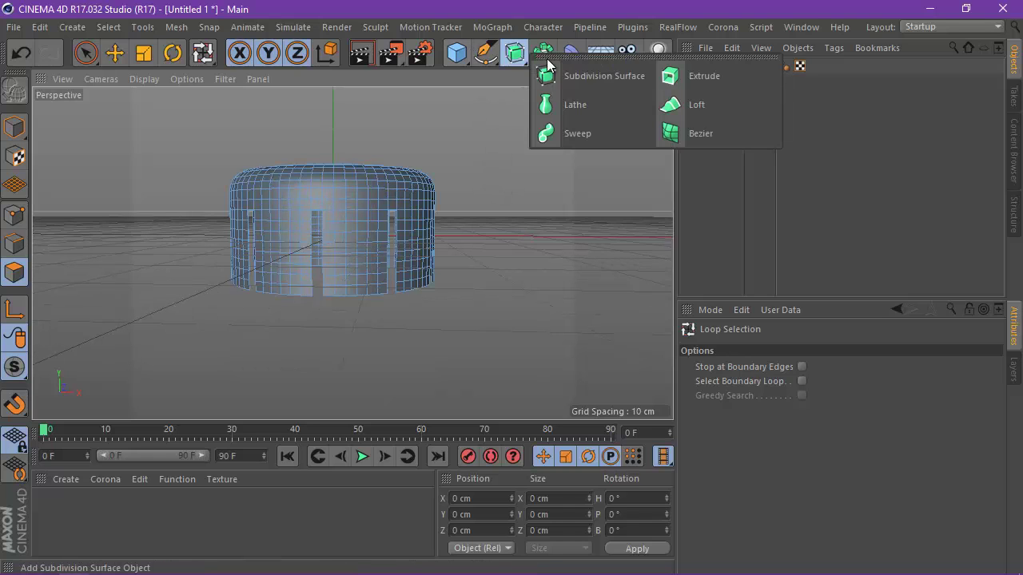
{"action": "left_click", "coordinate": [587, 71], "text": "alt"}
{"action": "left_click", "coordinate": [704, 80]}
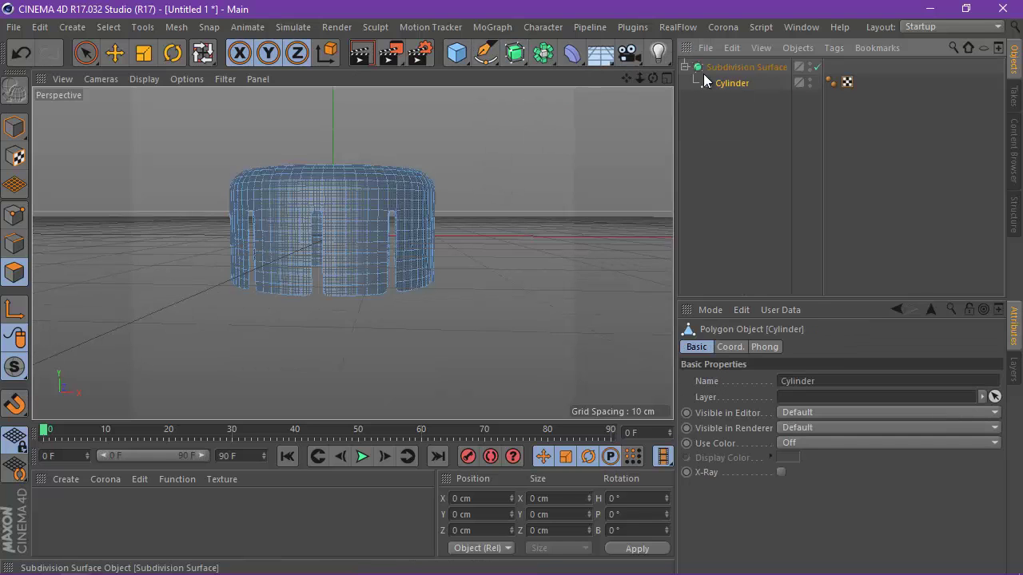
{"action": "scroll", "coordinate": [309, 240], "scroll_direction": "up", "scroll_amount": 2}
{"action": "left_click", "coordinate": [361, 54]}
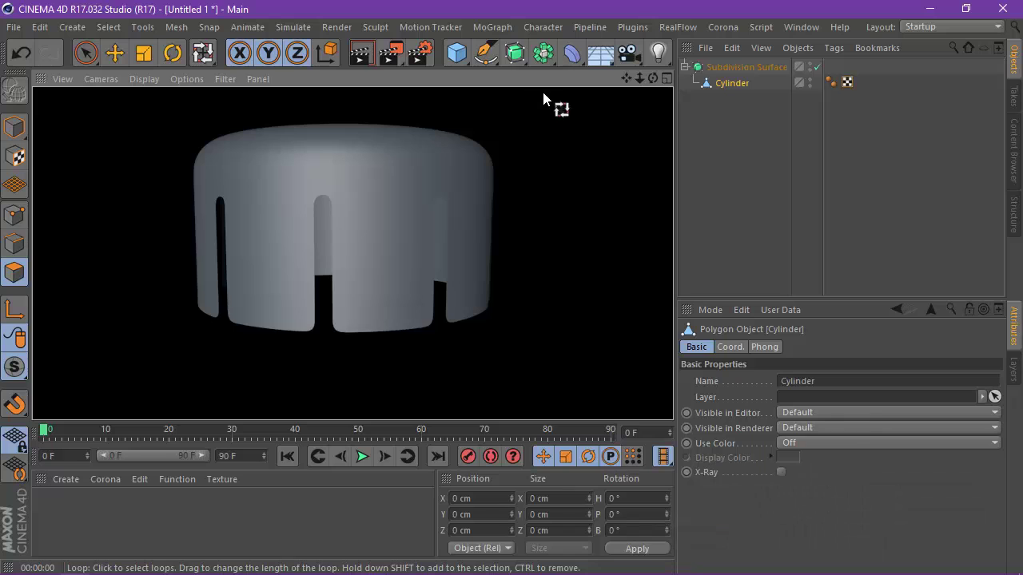
Take the cylinder out of the Subdivision Surface and select the two bottom corner points of one section between slots with Live Selection.
{"action": "left_click", "coordinate": [727, 84]}
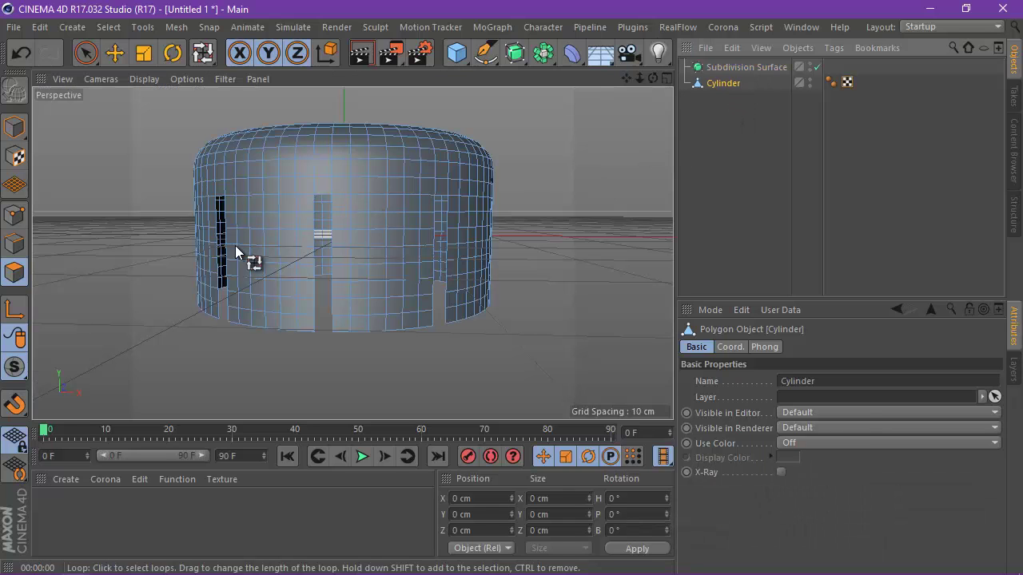
{"action": "left_click", "coordinate": [16, 215]}
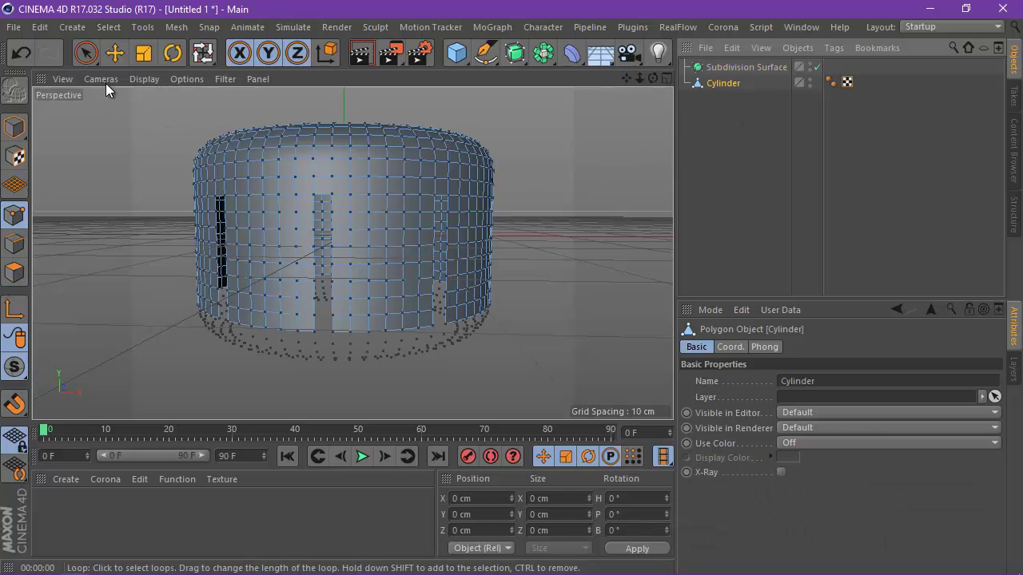
{"action": "left_click", "coordinate": [86, 54]}
{"action": "left_click", "coordinate": [152, 76]}
{"action": "scroll", "coordinate": [333, 349], "scroll_direction": "up", "scroll_amount": 3}
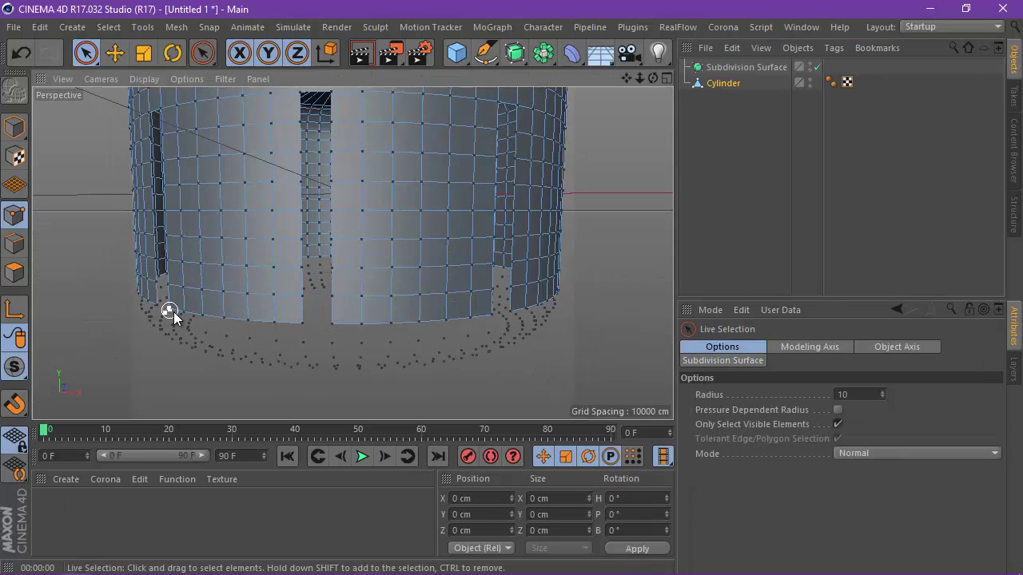
{"action": "scroll", "coordinate": [505, 310], "scroll_direction": "up", "scroll_amount": 3}
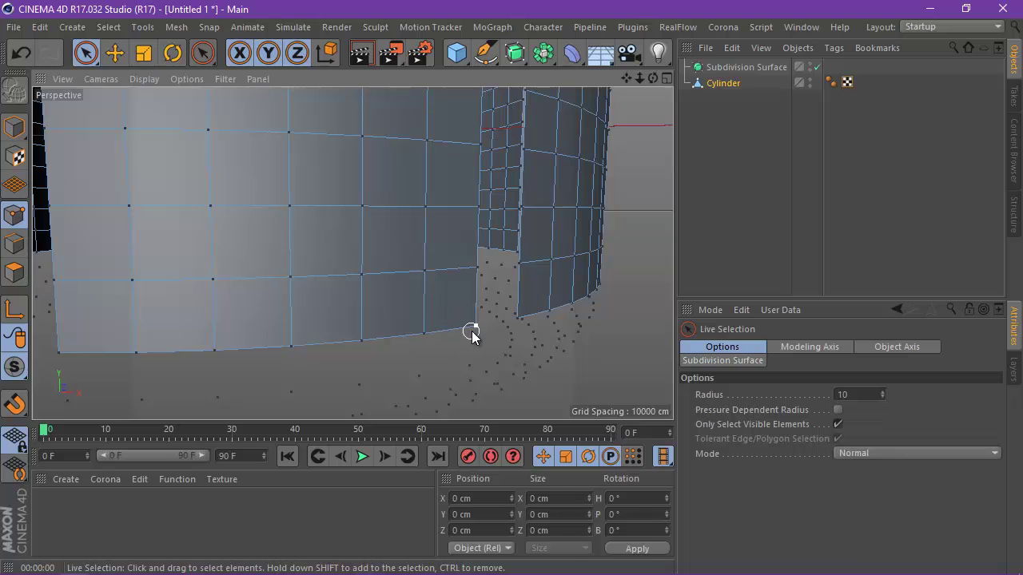
{"action": "left_click", "coordinate": [474, 328]}
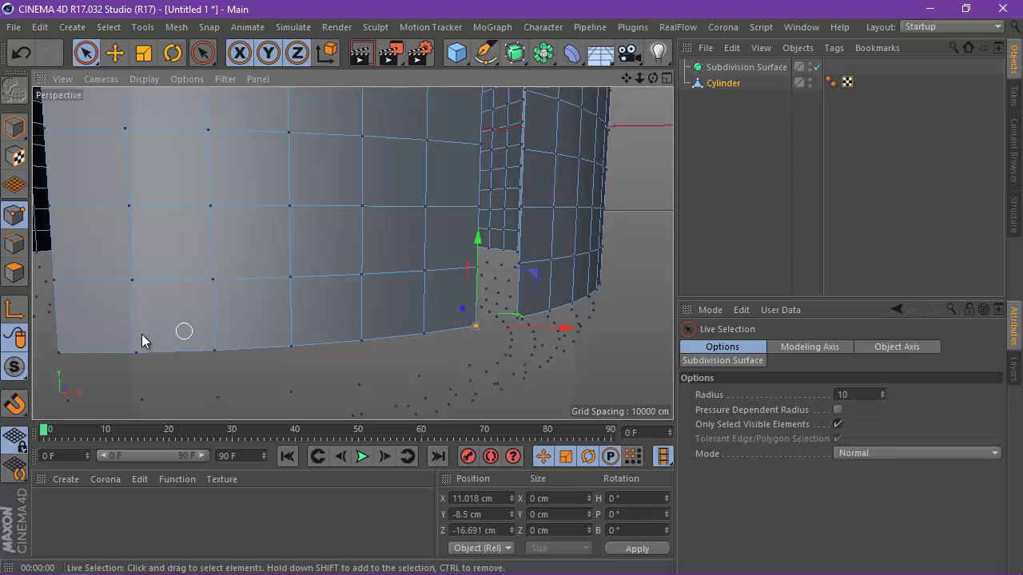
{"action": "left_click", "coordinate": [62, 356], "text": "shift"}
Try to add the bottom corner points of the neighbouring sections to the selection, and undo the last wrong pick.
{"action": "scroll", "coordinate": [177, 301], "scroll_direction": "down", "scroll_amount": 3}
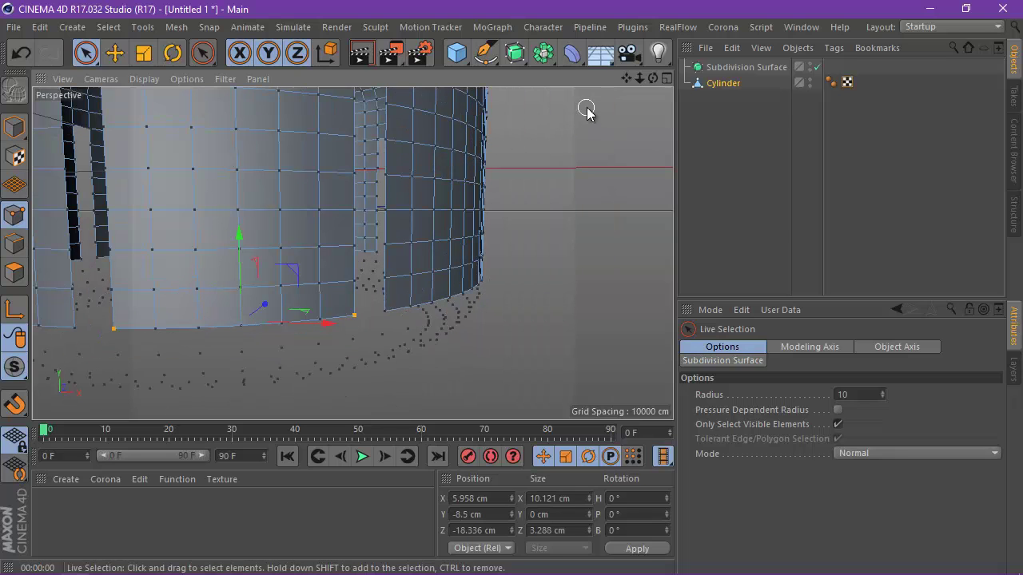
{"action": "left_click_drag", "start_coordinate": [653, 77], "coordinate": [415, 289]}
{"action": "left_click", "coordinate": [331, 272], "text": "shift"}
{"action": "left_click", "coordinate": [600, 222], "text": "shift"}
{"action": "left_click", "coordinate": [604, 226], "text": "shift"}
{"action": "left_click_drag", "start_coordinate": [603, 226], "coordinate": [447, 264], "text": "alt"}
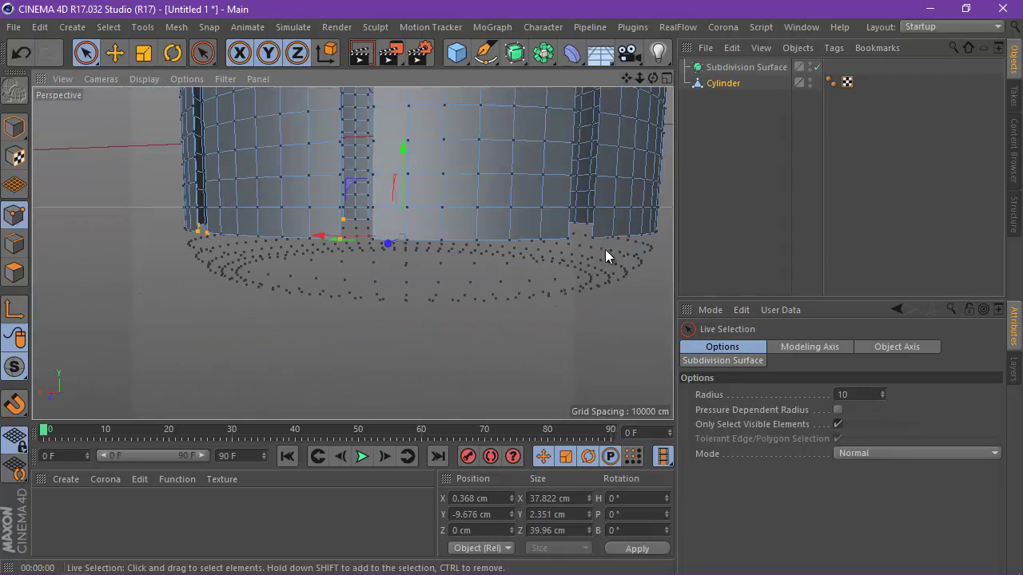
{"action": "key", "text": "ctrl+z"}
Add the remaining bottom corner points beside the slots to the selection and raise them all slightly along Y.
{"action": "left_click_drag", "start_coordinate": [653, 78], "coordinate": [218, 248]}
{"action": "left_click", "coordinate": [236, 267], "text": "shift"}
{"action": "left_click", "coordinate": [360, 340], "text": "shift"}
{"action": "left_click", "coordinate": [205, 322], "text": "shift"}
{"action": "left_click_drag", "start_coordinate": [652, 78], "coordinate": [653, 79]}
{"action": "left_click", "coordinate": [285, 253], "text": "shift"}
{"action": "scroll", "coordinate": [444, 288], "scroll_direction": "down", "scroll_amount": 8}
{"action": "left_click_drag", "start_coordinate": [296, 148], "coordinate": [296, 146]}
{"action": "scroll", "coordinate": [280, 176], "scroll_direction": "up", "scroll_amount": 5}
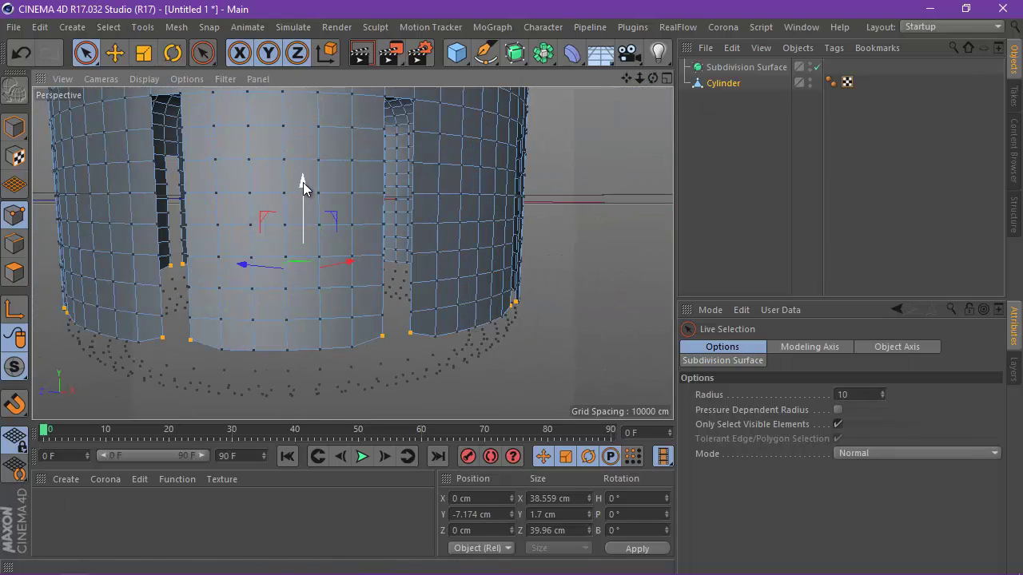
{"action": "mouse_move", "coordinate": [303, 182]}
{"action": "left_mouse_down"}
{"action": "mouse_move", "coordinate": [308, 192]}
{"action": "mouse_move", "coordinate": [303, 163]}
{"action": "left_mouse_up"}
Put the cylinder back under the Subdivision Surface, switch to Model mode and render the view.
{"action": "scroll", "coordinate": [310, 195], "scroll_direction": "down", "scroll_amount": 2}
{"action": "scroll", "coordinate": [311, 186], "scroll_direction": "down", "scroll_amount": 4}
{"action": "left_click_drag", "start_coordinate": [723, 86], "coordinate": [703, 72]}
{"action": "left_click", "coordinate": [13, 128]}
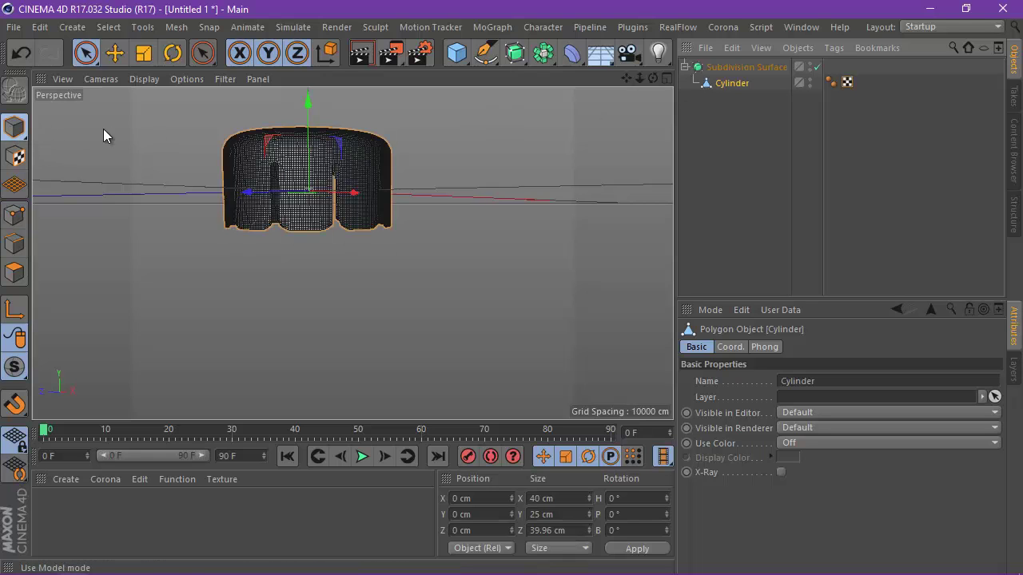
{"action": "scroll", "coordinate": [240, 176], "scroll_direction": "up", "scroll_amount": 5}
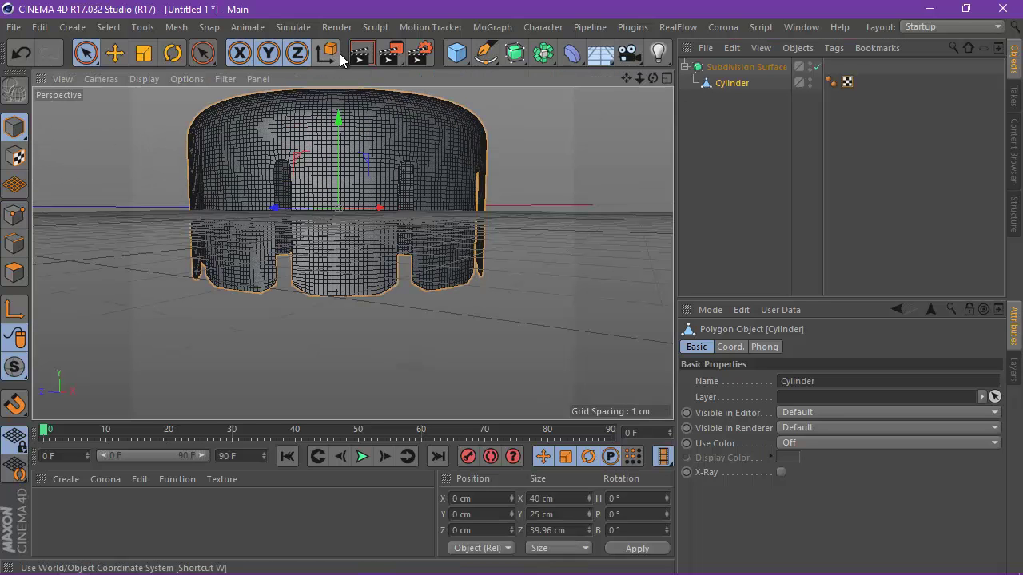
{"action": "left_click", "coordinate": [360, 53]}
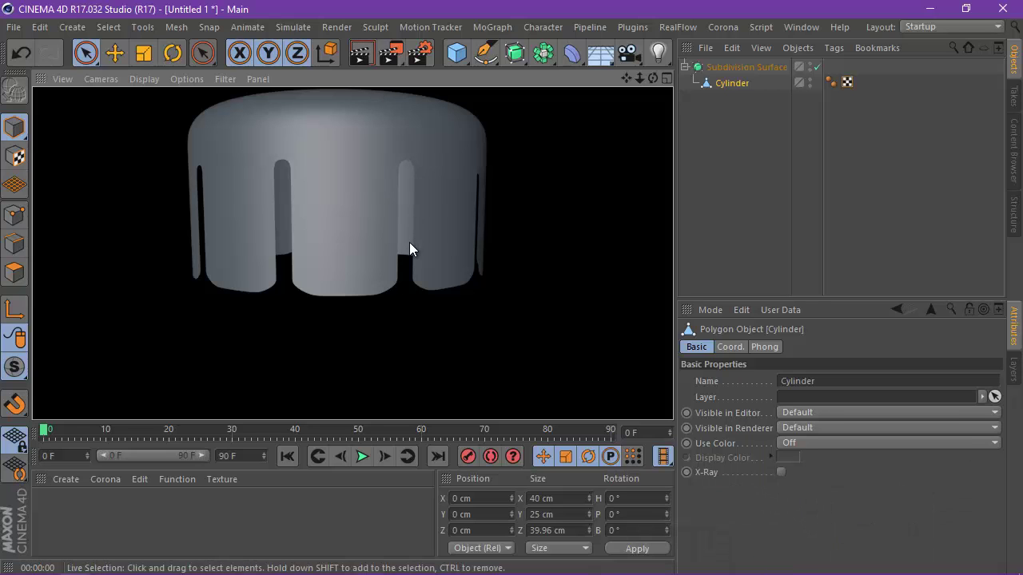
Add a Text spline object to the scene and view the cap from the front.
{"action": "scroll", "coordinate": [409, 242], "scroll_direction": "down", "scroll_amount": 5}
{"action": "left_click_drag", "start_coordinate": [652, 78], "coordinate": [513, 294]}
{"action": "left_click_drag", "start_coordinate": [485, 53], "coordinate": [727, 104]}
{"action": "scroll", "coordinate": [435, 225], "scroll_direction": "down", "scroll_amount": 3}
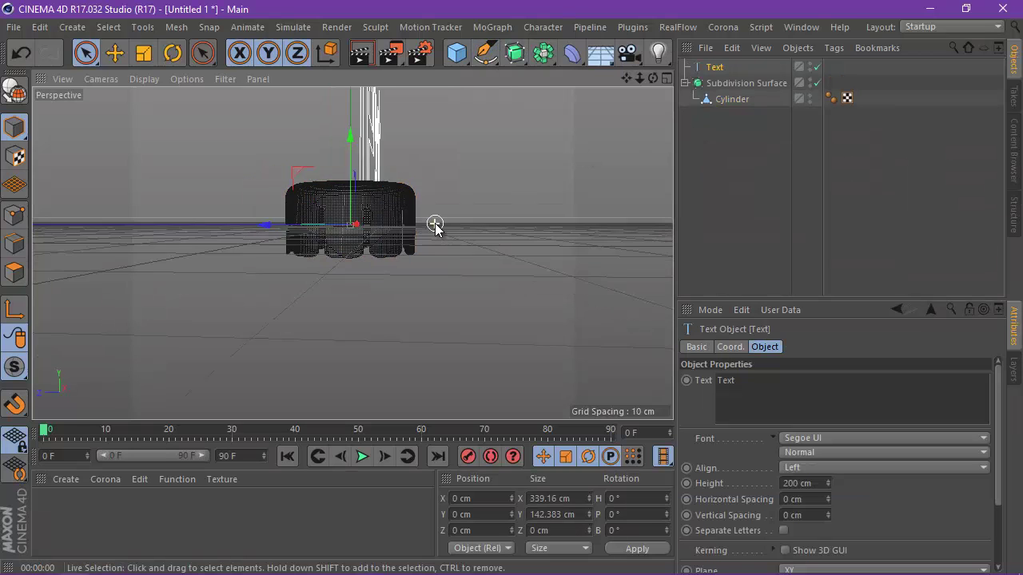
{"action": "left_click_drag", "start_coordinate": [655, 77], "coordinate": [512, 288]}
{"action": "left_click_drag", "start_coordinate": [628, 78], "coordinate": [512, 288]}
{"action": "scroll", "coordinate": [359, 234], "scroll_direction": "up", "scroll_amount": 4}
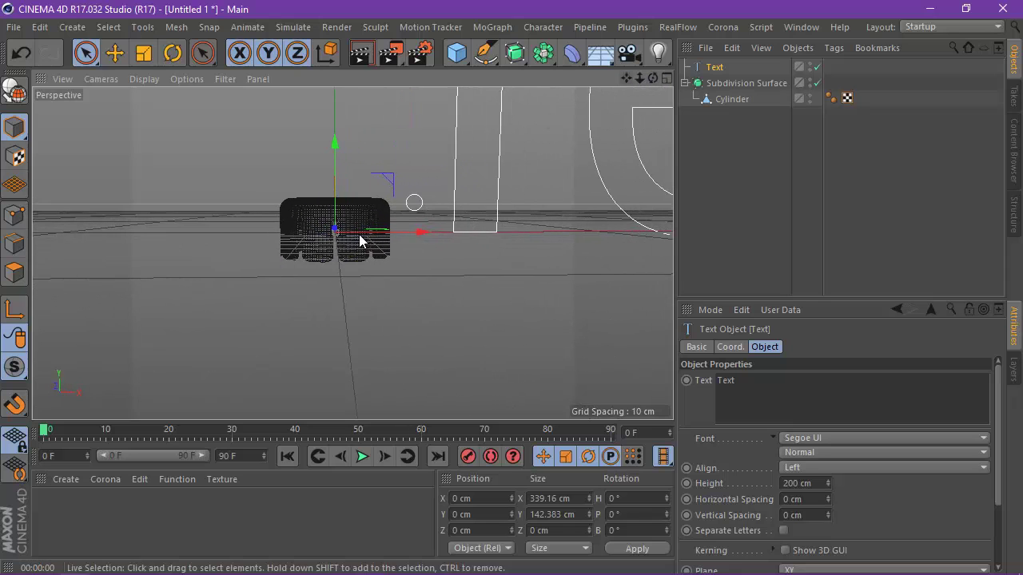
{"action": "left_click", "coordinate": [358, 54]}
Add a sphere and move it straight down below the cap to about -126 cm on Y.
{"action": "left_click", "coordinate": [115, 53]}
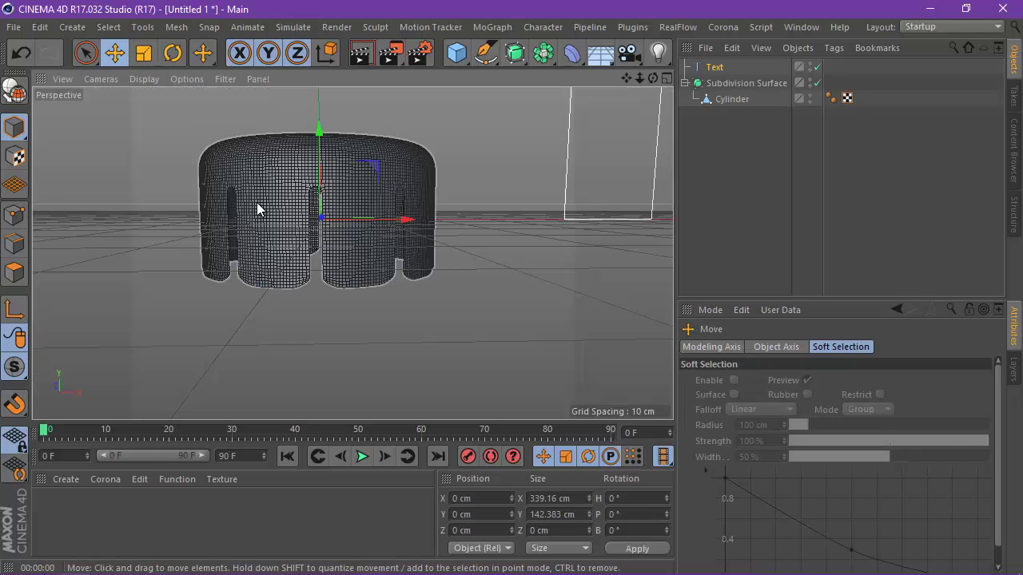
{"action": "left_click", "coordinate": [456, 53]}
{"action": "left_click", "coordinate": [763, 105]}
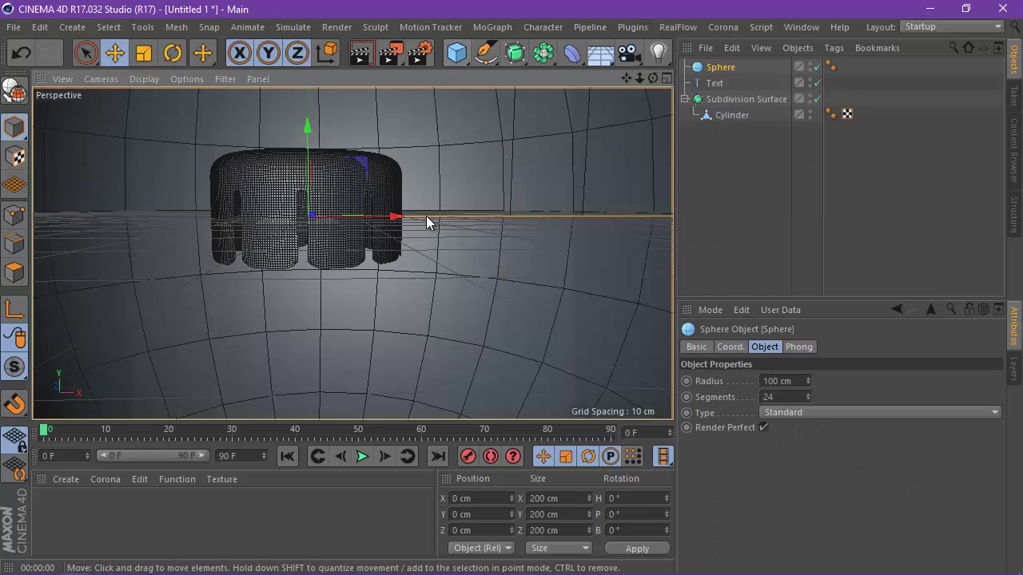
{"action": "left_click_drag", "start_coordinate": [304, 169], "coordinate": [302, 284]}
{"action": "scroll", "coordinate": [302, 284], "scroll_direction": "up", "scroll_amount": 2}
{"action": "scroll", "coordinate": [302, 285], "scroll_direction": "up", "scroll_amount": 2}
{"action": "left_click_drag", "start_coordinate": [652, 79], "coordinate": [511, 288]}
{"action": "scroll", "coordinate": [512, 294], "scroll_direction": "up", "scroll_amount": 2}
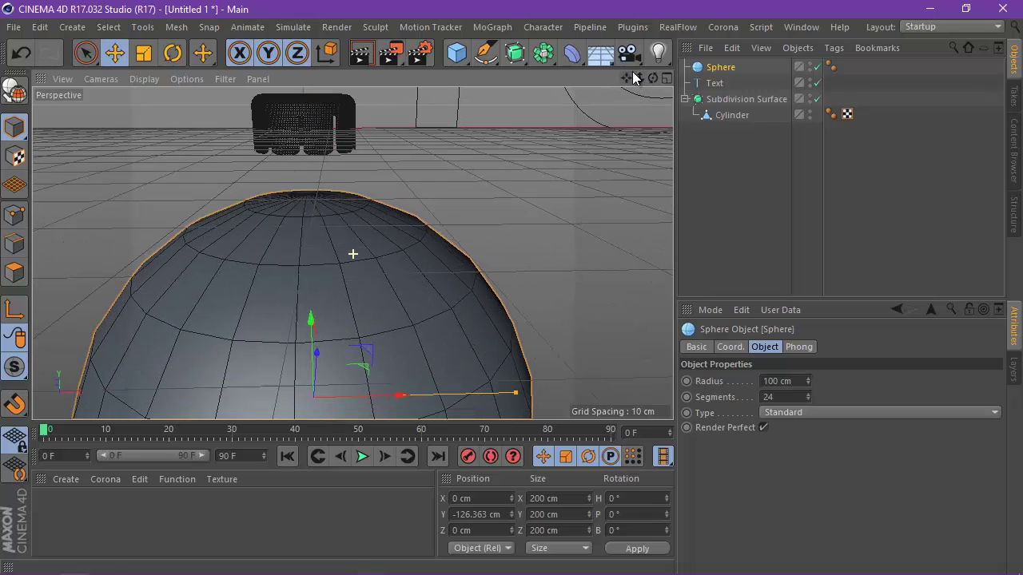
Set the sphere's segments to 30 and make it editable.
{"action": "double_click", "coordinate": [791, 397]}
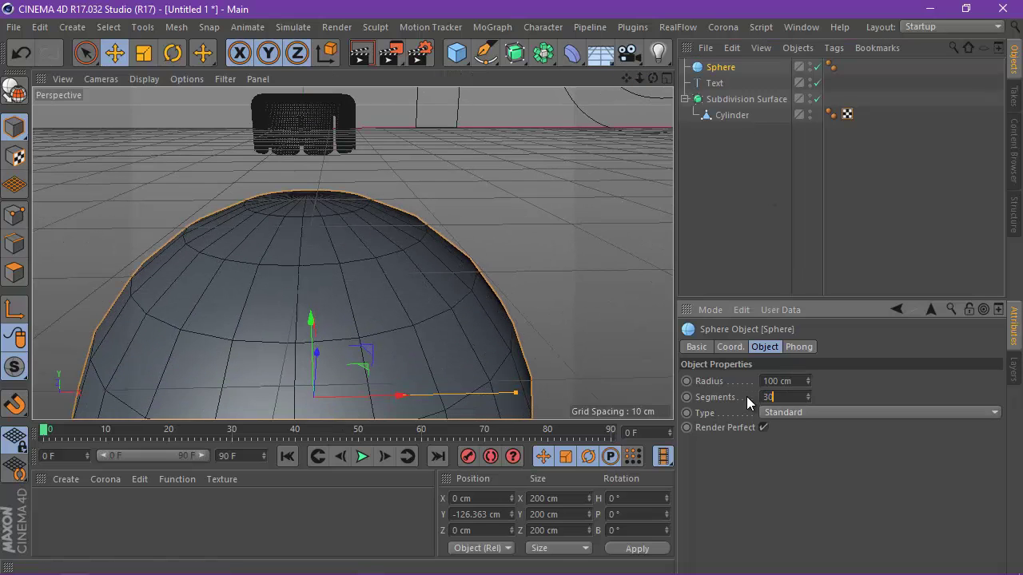
{"action": "type", "text": "30"}
{"action": "key", "text": "Return"}
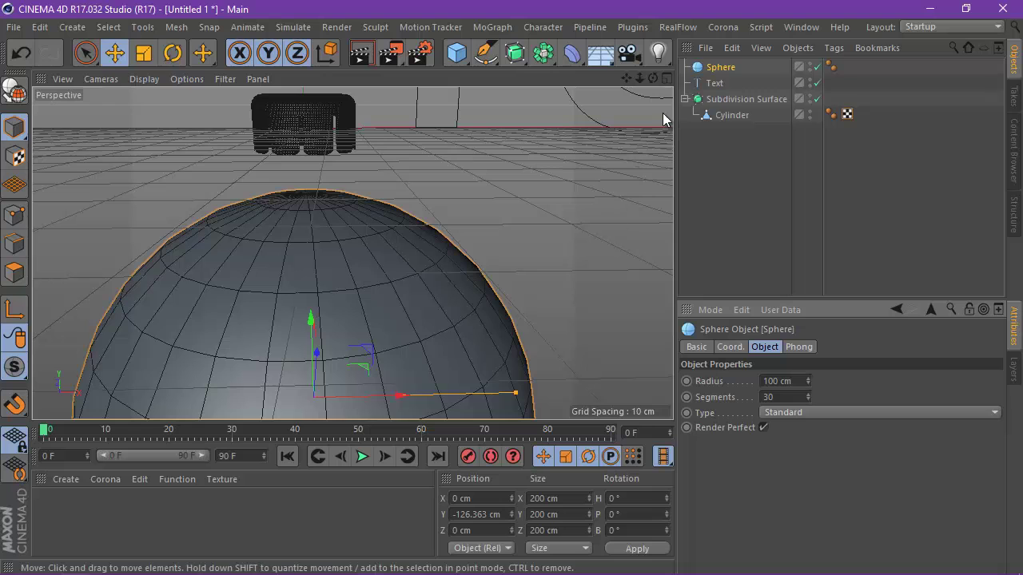
{"action": "left_click_drag", "start_coordinate": [652, 78], "coordinate": [512, 288]}
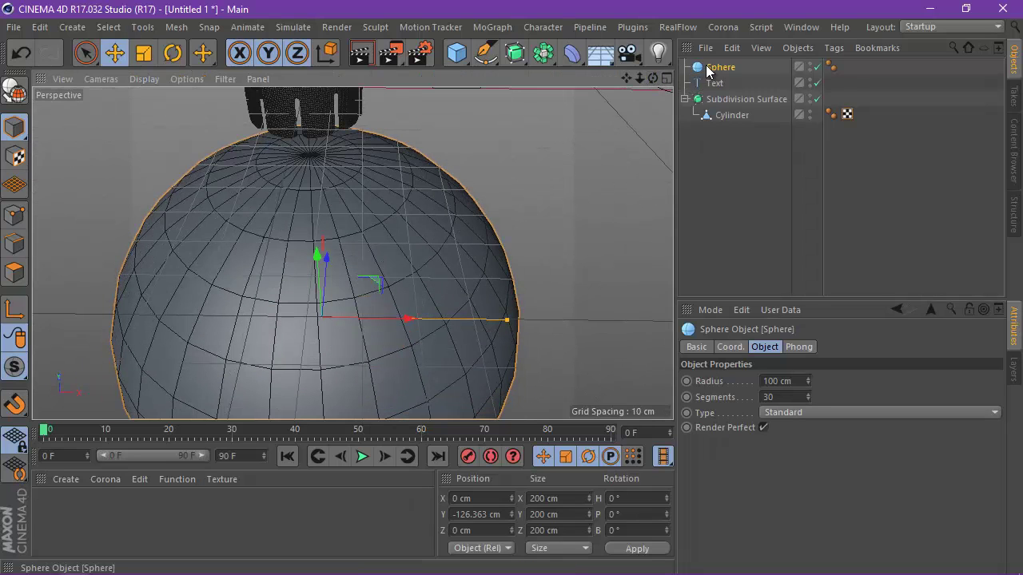
{"action": "left_click", "coordinate": [828, 49]}
{"action": "mouse_move", "coordinate": [797, 48]}
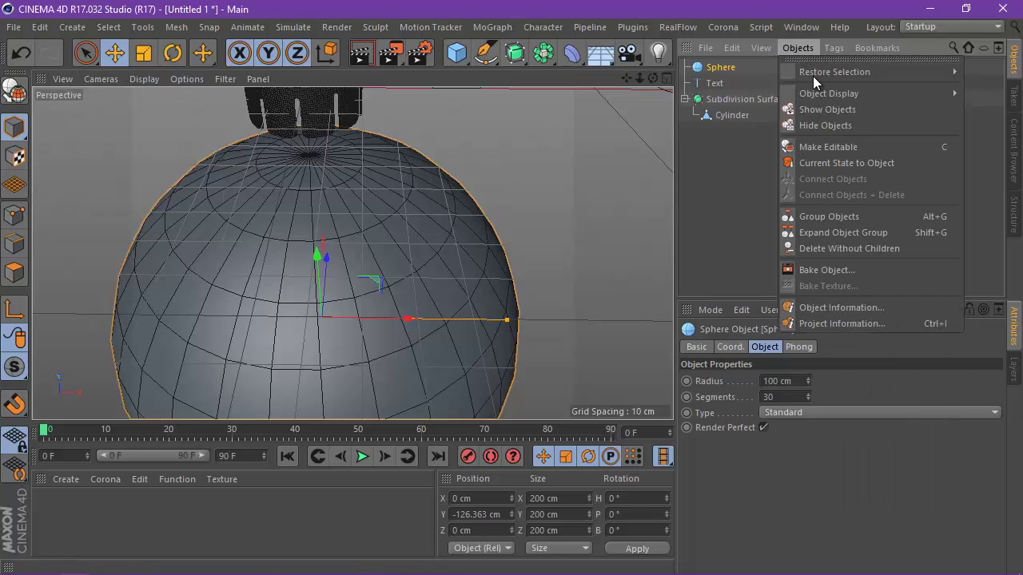
{"action": "left_click", "coordinate": [856, 152]}
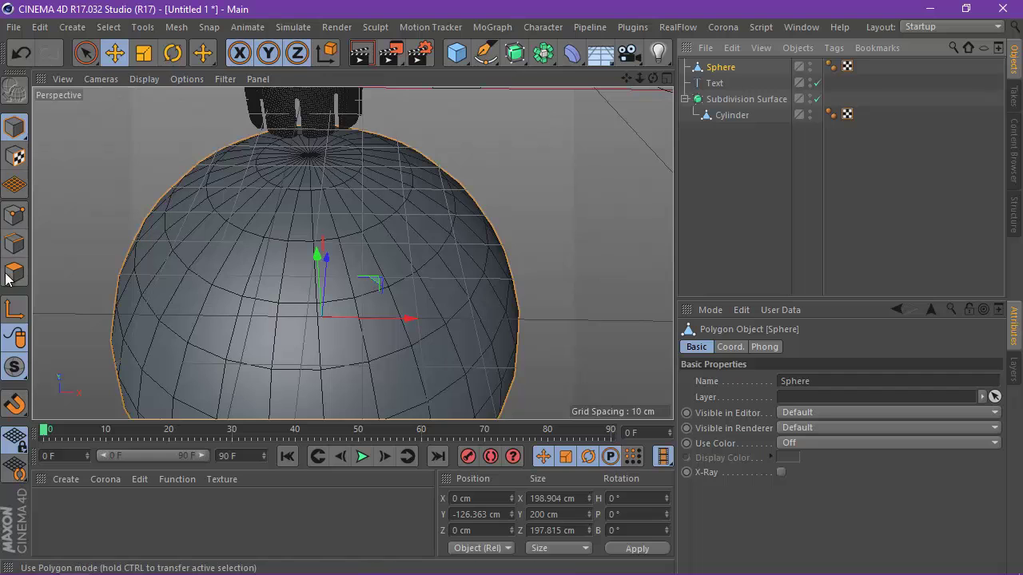
Select the ring of polygons around the sphere's top pole with Loop Selection in polygon mode.
{"action": "left_click", "coordinate": [14, 272]}
{"action": "left_click", "coordinate": [107, 26]}
{"action": "left_click", "coordinate": [166, 135]}
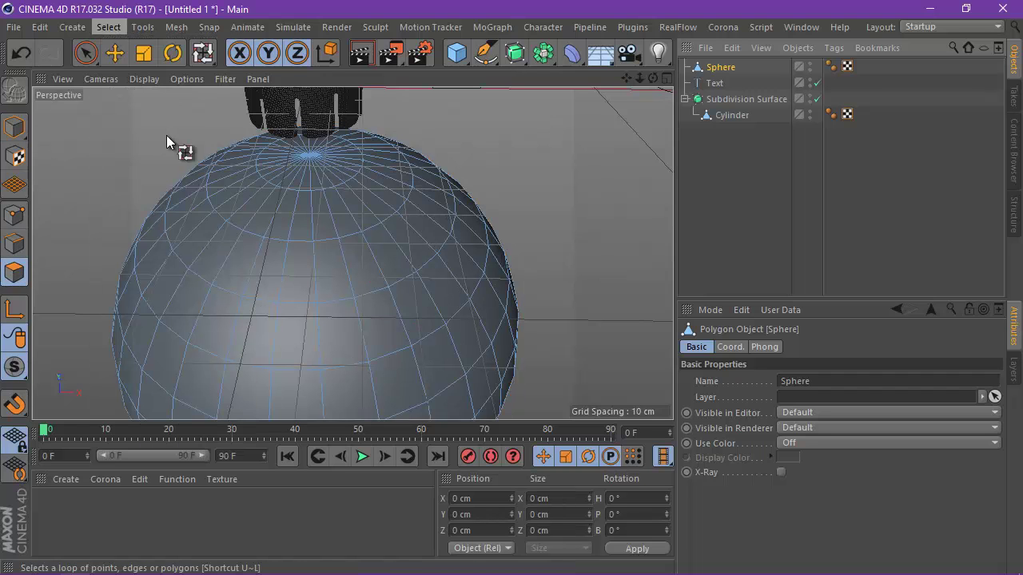
{"action": "left_click", "coordinate": [312, 168]}
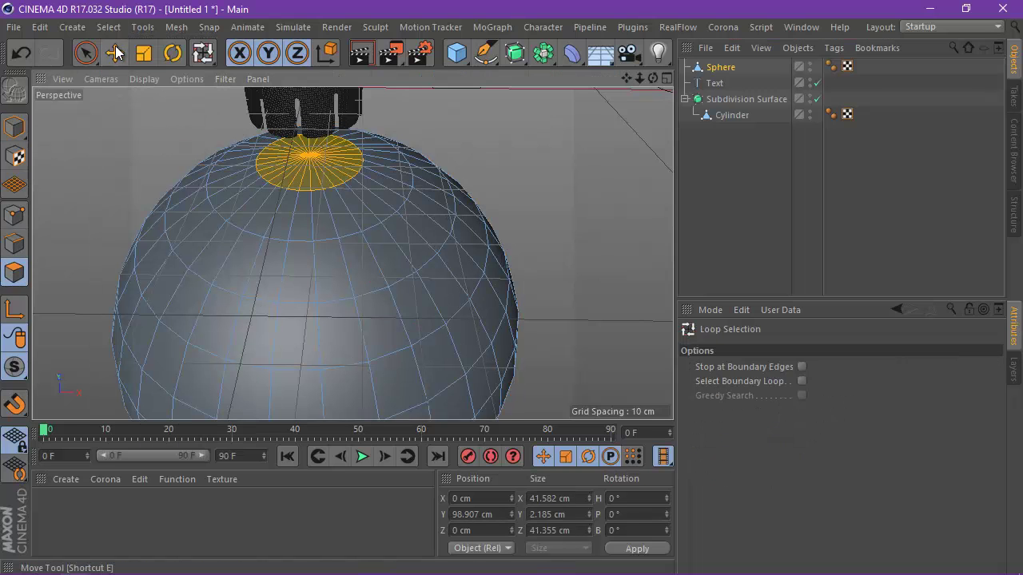
Extrude the selected top polygons by 5 cm and raise them to about 117 cm on Y to form a neck.
{"action": "left_click", "coordinate": [142, 26]}
{"action": "mouse_move", "coordinate": [177, 32]}
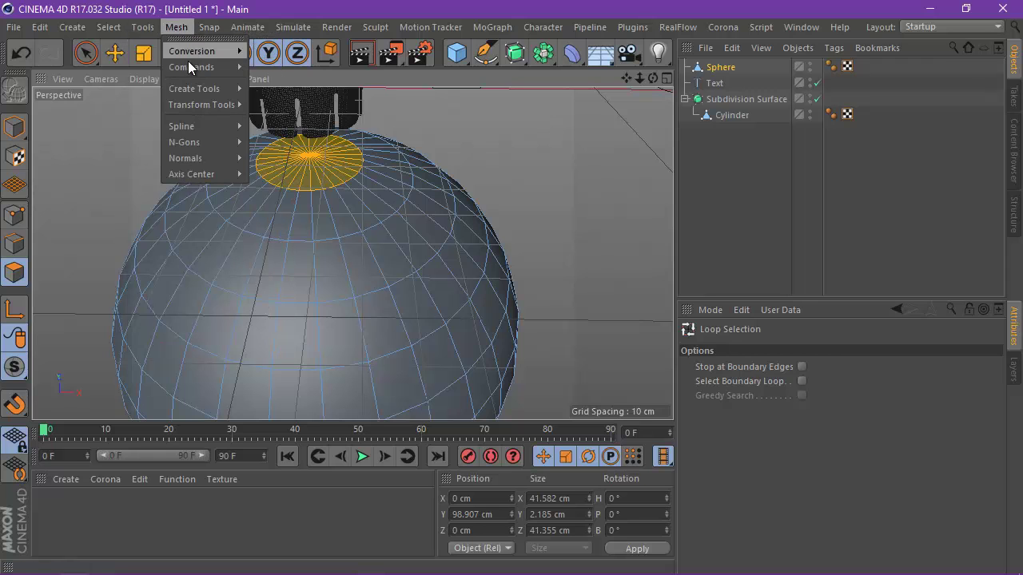
{"action": "mouse_move", "coordinate": [198, 93]}
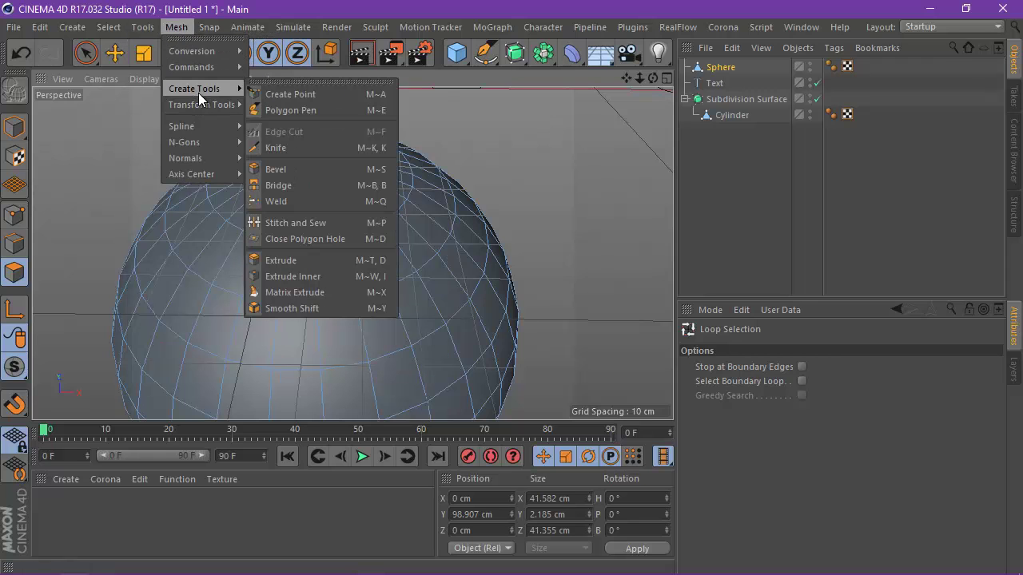
{"action": "left_click", "coordinate": [308, 256]}
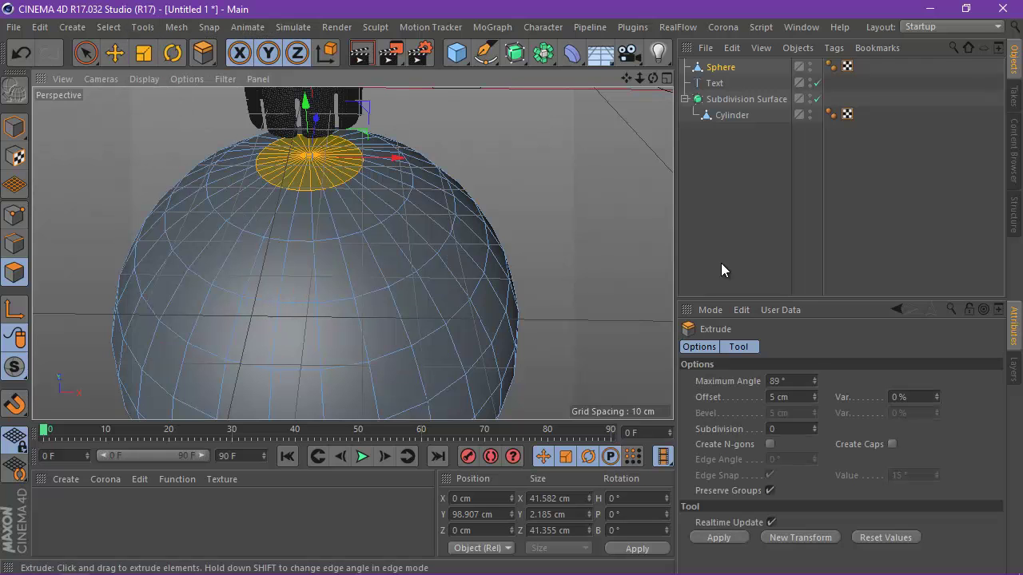
{"action": "left_click", "coordinate": [719, 537]}
{"action": "scroll", "coordinate": [511, 291], "scroll_direction": "down", "scroll_amount": 3}
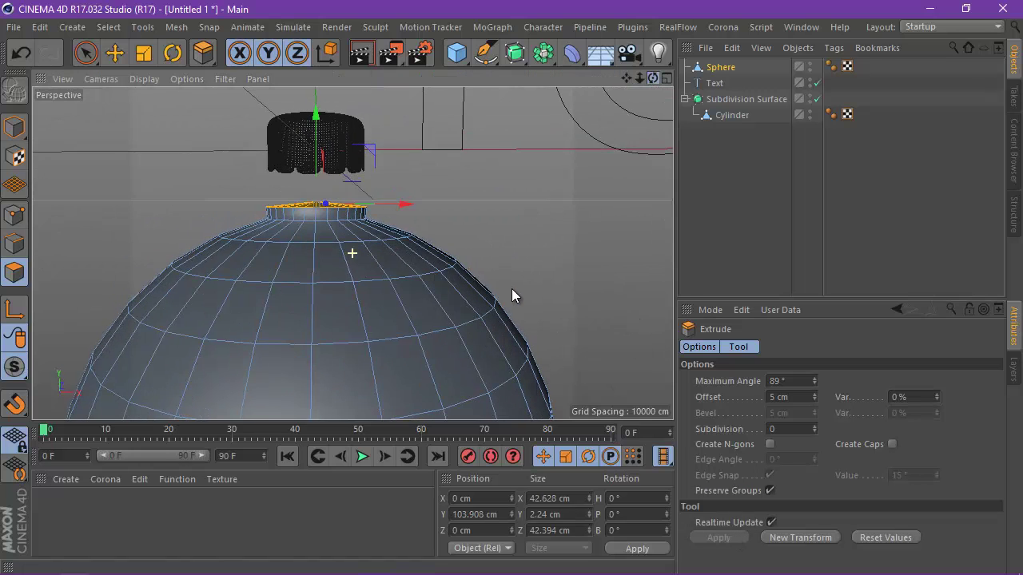
{"action": "left_click_drag", "start_coordinate": [310, 132], "coordinate": [314, 94]}
{"action": "scroll", "coordinate": [306, 151], "scroll_direction": "up", "scroll_amount": 2}
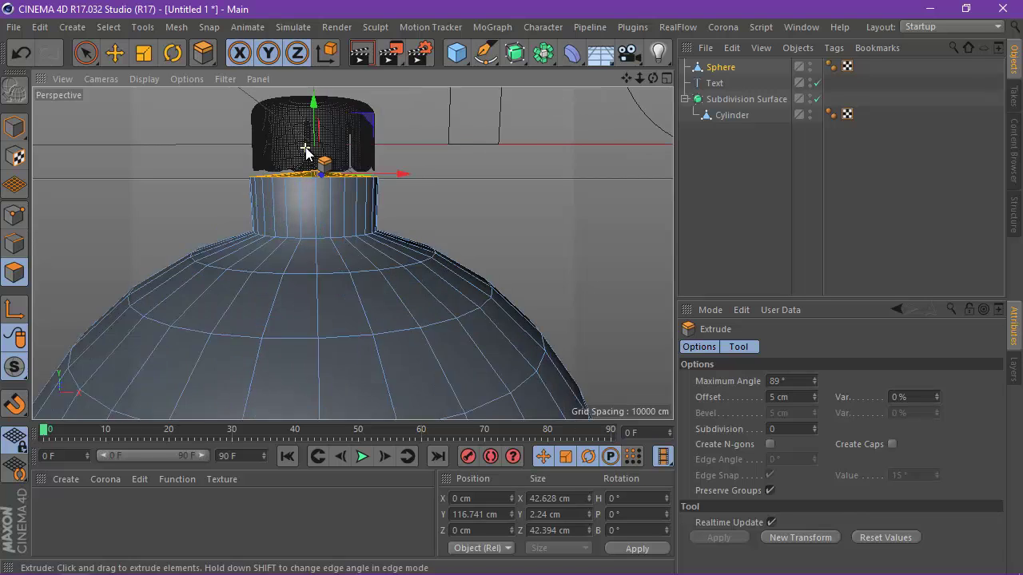
Scale the neck's top polygons down uniformly to about 41 cm wide.
{"action": "left_click", "coordinate": [115, 53]}
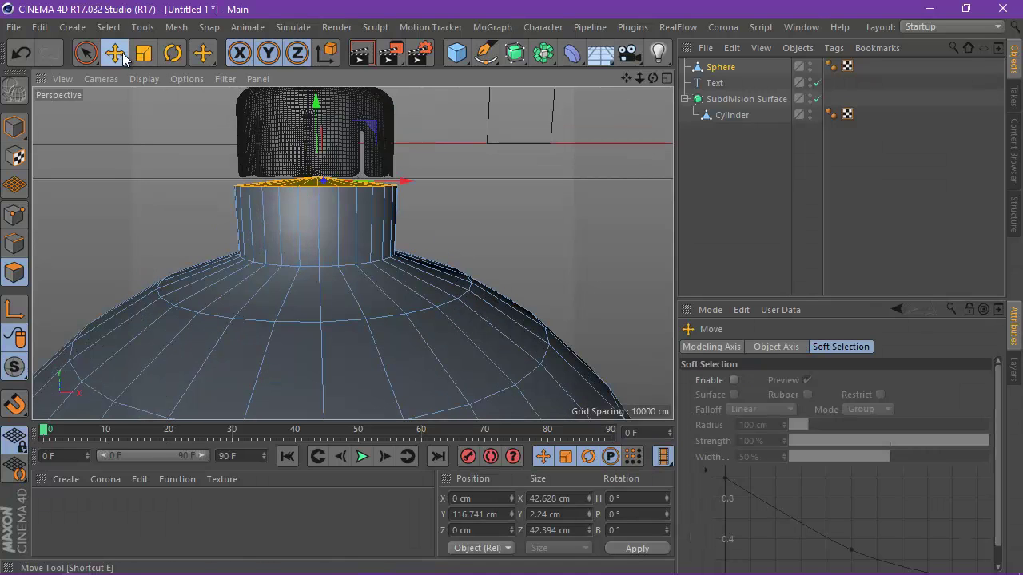
{"action": "left_click", "coordinate": [144, 52]}
{"action": "left_click_drag", "start_coordinate": [475, 174], "coordinate": [413, 197]}
{"action": "scroll", "coordinate": [412, 198], "scroll_direction": "down", "scroll_amount": 3}
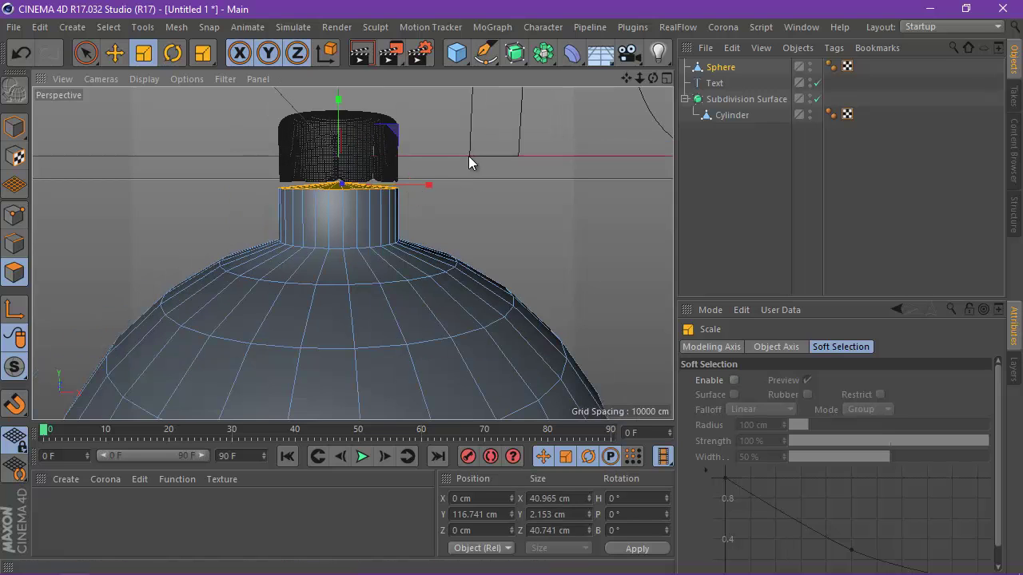
{"action": "left_click_drag", "start_coordinate": [468, 156], "coordinate": [458, 155]}
Scale the Subdivision Surface cap up slightly so it is wider than the neck.
{"action": "left_click", "coordinate": [727, 99]}
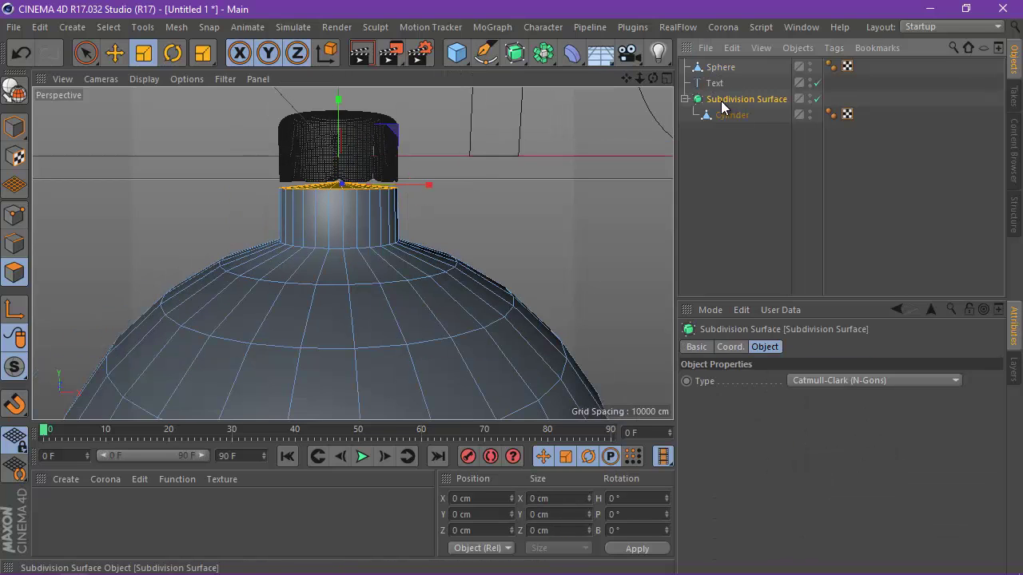
{"action": "left_click_drag", "start_coordinate": [405, 99], "coordinate": [518, 101]}
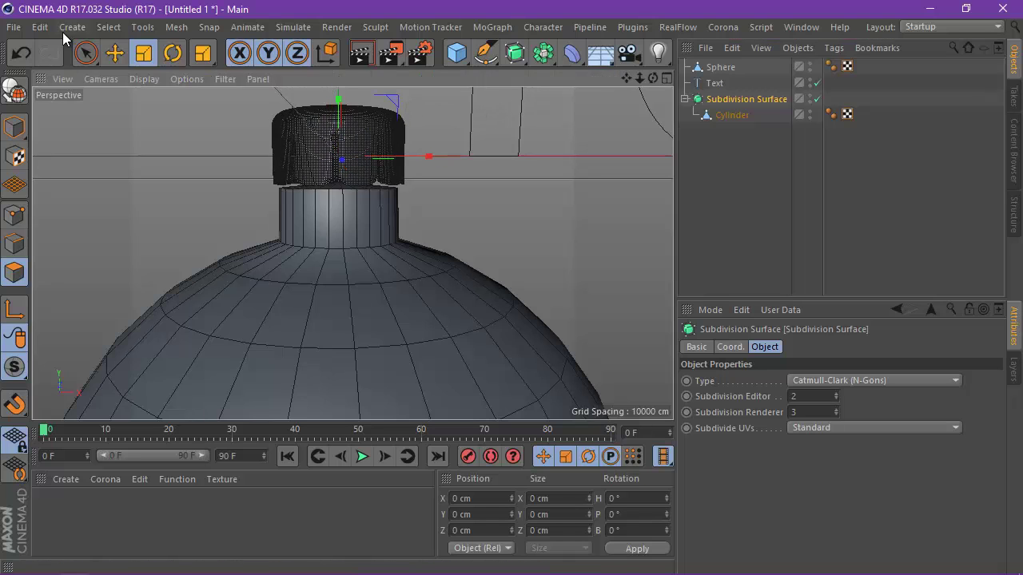
In model mode, lower the Subdivision Surface cap onto the neck, to about -9.3 cm on Y.
{"action": "left_click", "coordinate": [114, 53]}
{"action": "left_click", "coordinate": [14, 127]}
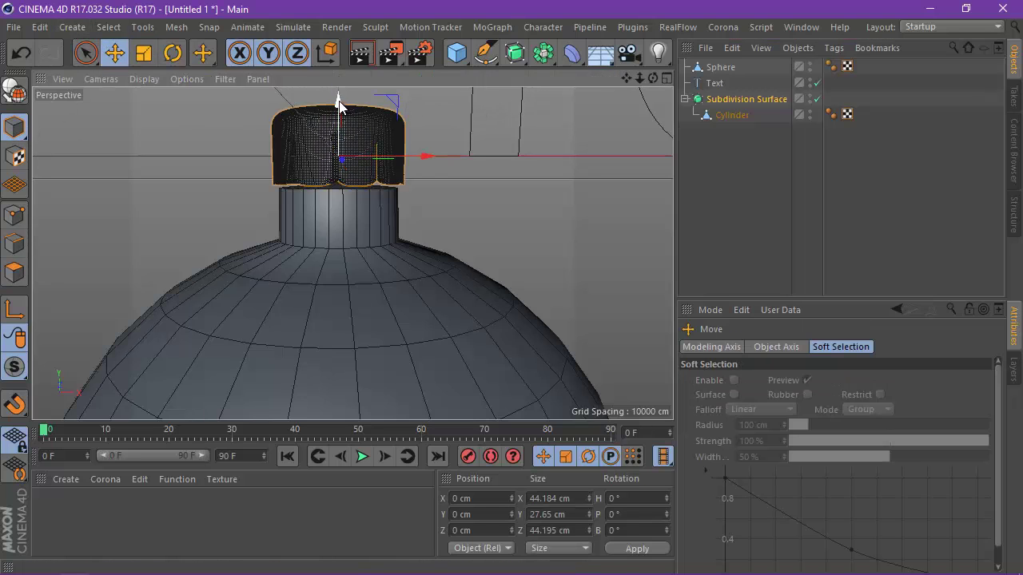
{"action": "mouse_move", "coordinate": [338, 101]}
{"action": "left_mouse_down"}
{"action": "mouse_move", "coordinate": [334, 160]}
{"action": "mouse_move", "coordinate": [338, 75]}
{"action": "mouse_move", "coordinate": [338, 99]}
{"action": "left_mouse_up"}
{"action": "scroll", "coordinate": [316, 158], "scroll_direction": "down", "scroll_amount": 2}
{"action": "scroll", "coordinate": [315, 158], "scroll_direction": "down", "scroll_amount": 2}
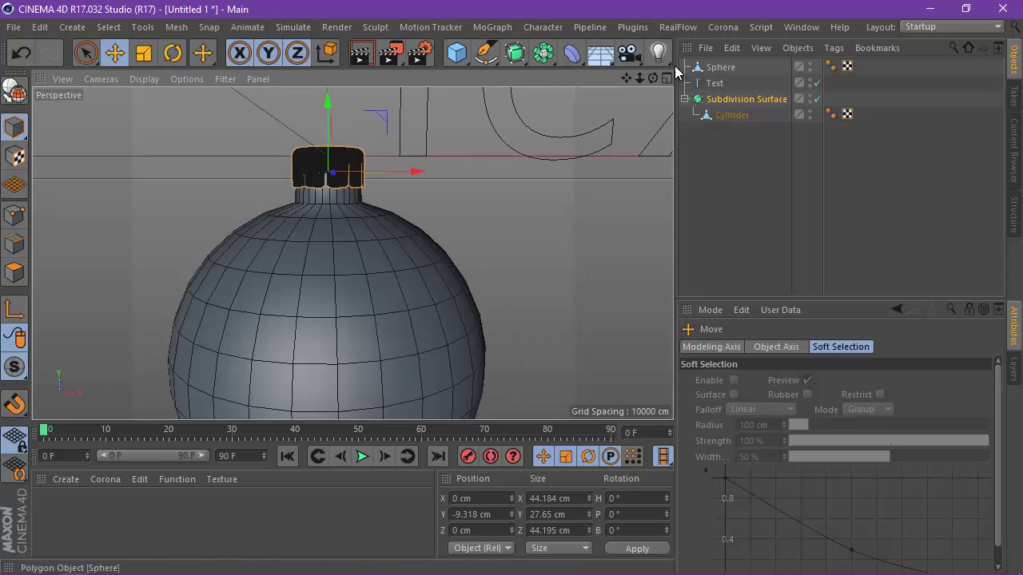
Add a second Subdivision Surface and nest the Sphere under it to smooth the body.
{"action": "left_click_drag", "start_coordinate": [514, 52], "coordinate": [570, 75]}
{"action": "left_click_drag", "start_coordinate": [719, 83], "coordinate": [723, 69]}
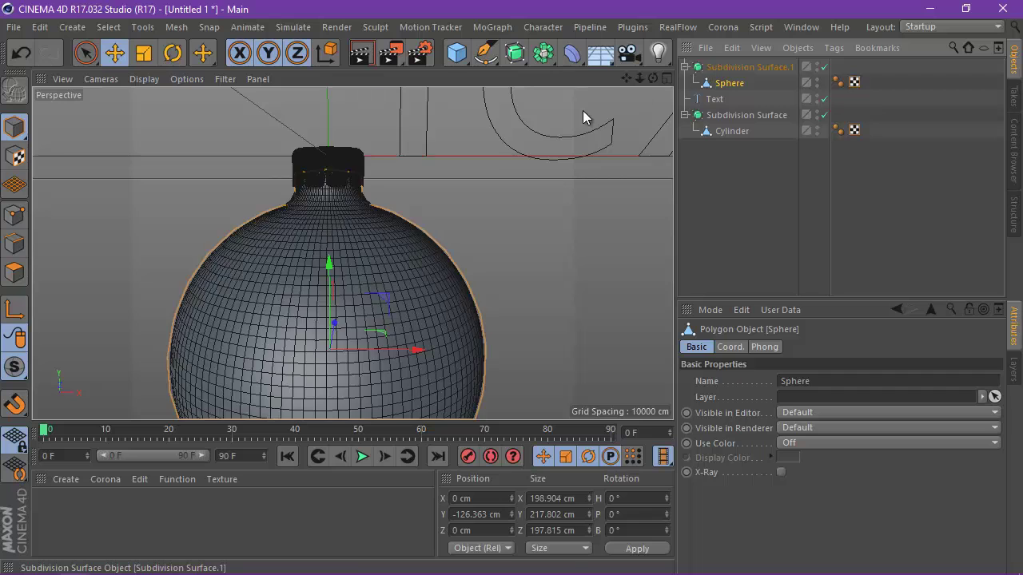
{"action": "scroll", "coordinate": [344, 195], "scroll_direction": "up", "scroll_amount": 5}
{"action": "scroll", "coordinate": [345, 199], "scroll_direction": "down", "scroll_amount": 6}
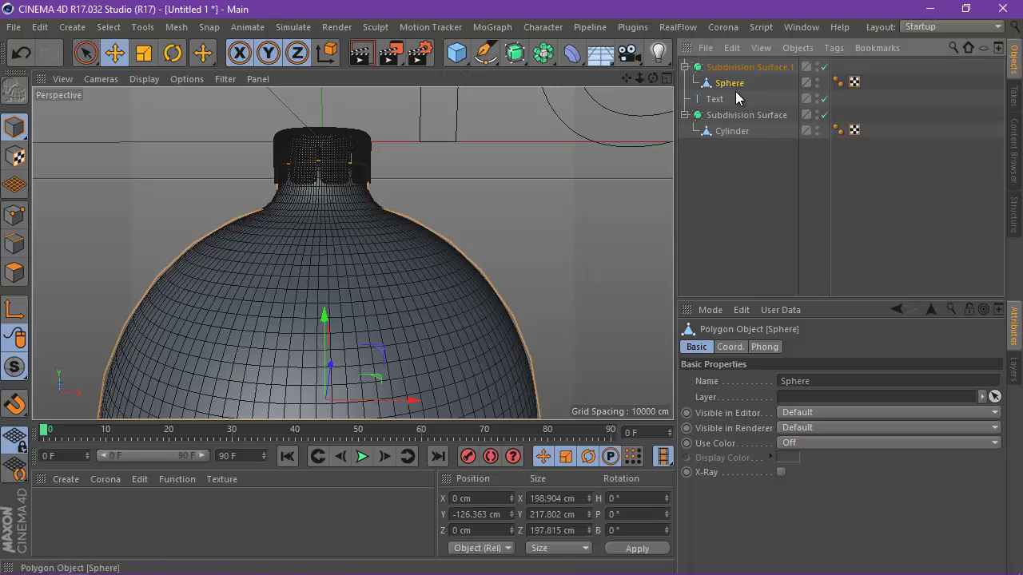
Take the Sphere out of Subdivision Surface.1, try raising it about 5.4 cm on Y, and undo that move.
{"action": "left_click_drag", "start_coordinate": [732, 86], "coordinate": [735, 91]}
{"action": "left_click_drag", "start_coordinate": [324, 309], "coordinate": [324, 303]}
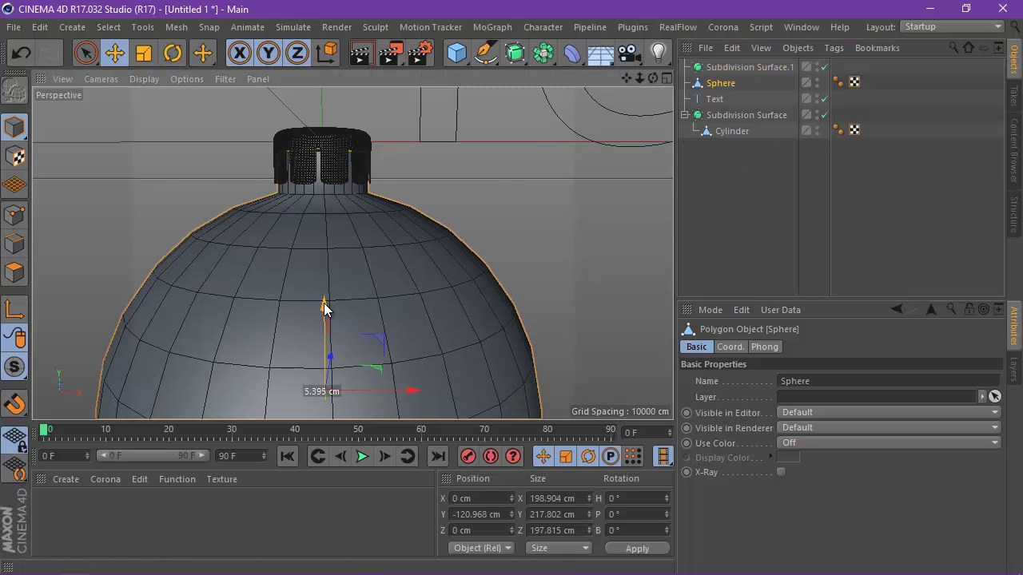
{"action": "key", "text": "ctrl+z"}
Raise the Cylinder cap to about 20 cm on Y to expose the top of the neck.
{"action": "left_click", "coordinate": [732, 131]}
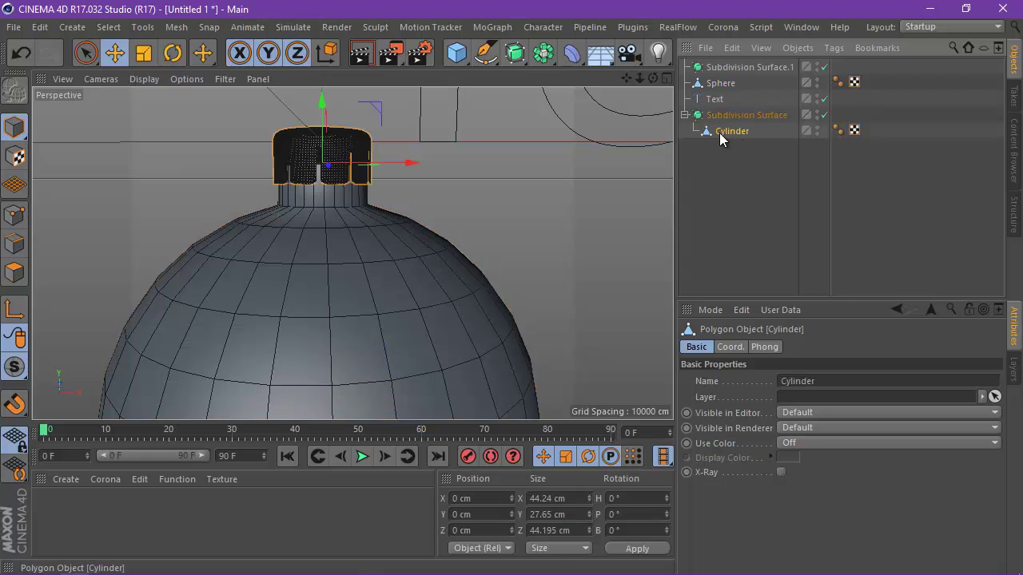
{"action": "left_click_drag", "start_coordinate": [321, 118], "coordinate": [326, 63]}
{"action": "left_click_drag", "start_coordinate": [652, 78], "coordinate": [653, 116]}
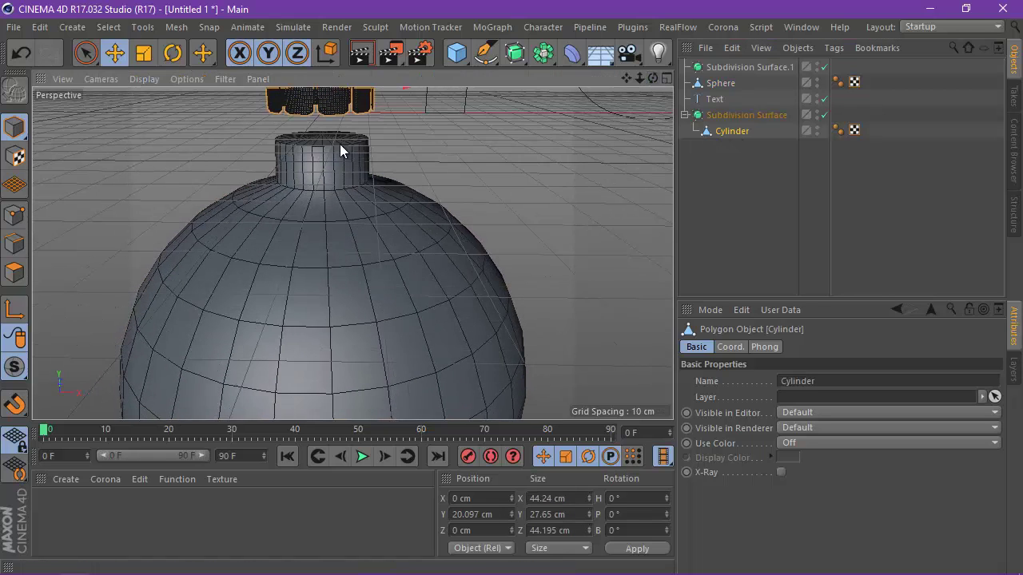
In polygon mode, raise the Sphere's selected neck-top polygons to about 120.6 cm on Y.
{"action": "left_click", "coordinate": [15, 272]}
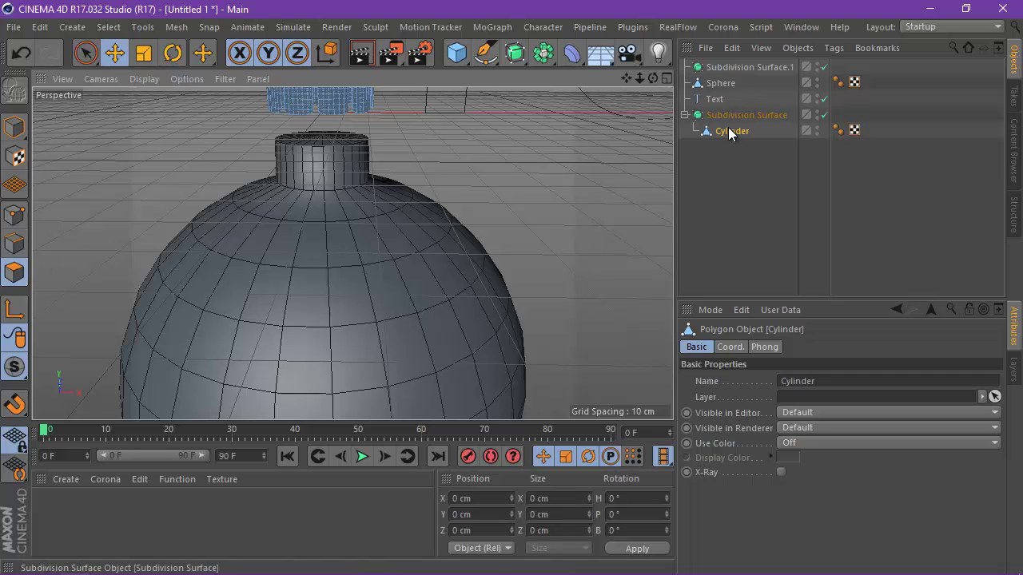
{"action": "left_click", "coordinate": [720, 84]}
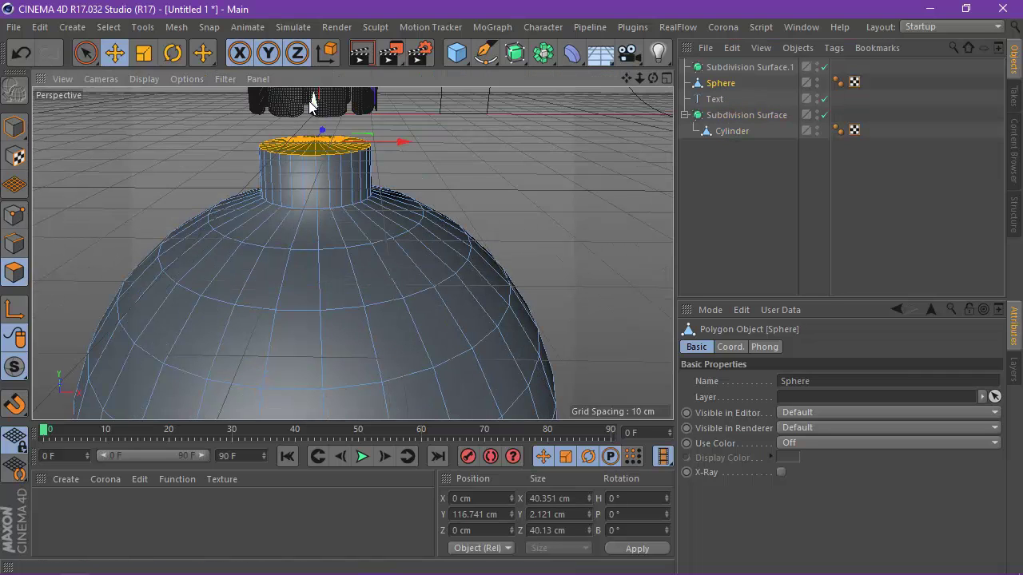
{"action": "left_click_drag", "start_coordinate": [312, 100], "coordinate": [312, 89]}
{"action": "left_click_drag", "start_coordinate": [653, 78], "coordinate": [512, 288]}
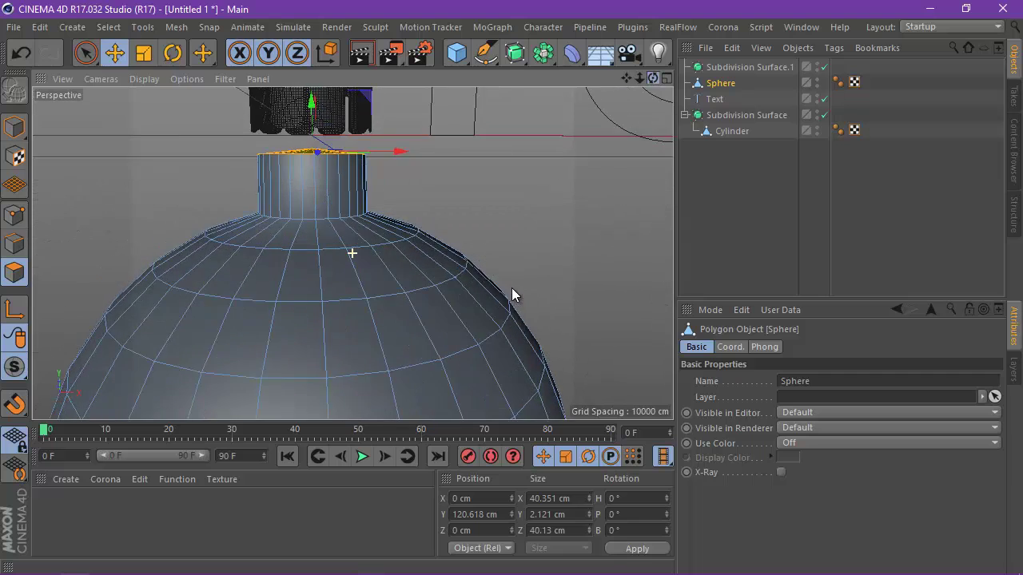
Lower the Subdivision Surface cap back down over the lengthened neck.
{"action": "left_click", "coordinate": [717, 117]}
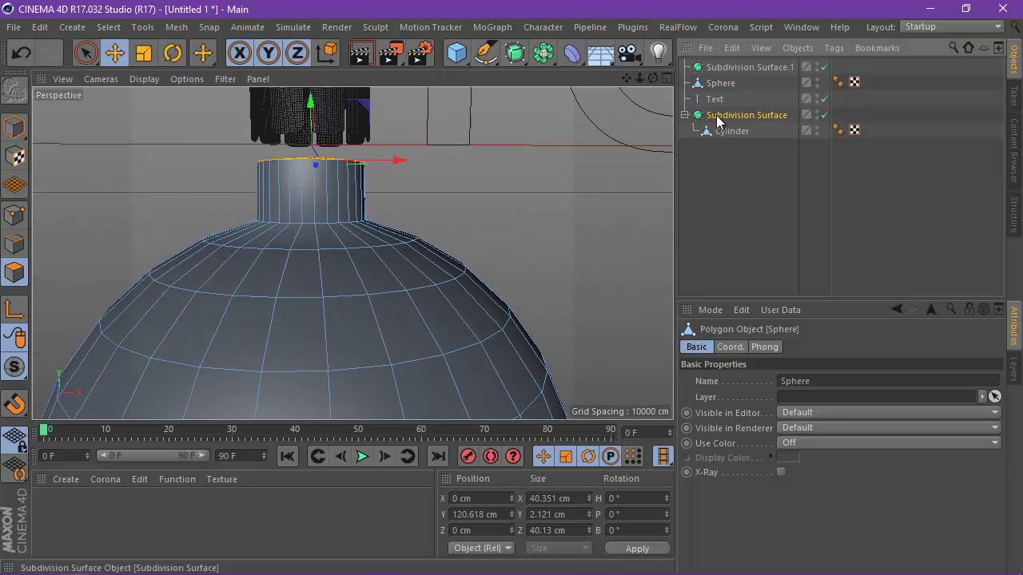
{"action": "scroll", "coordinate": [372, 142], "scroll_direction": "down", "scroll_amount": 3}
{"action": "left_click_drag", "start_coordinate": [625, 79], "coordinate": [595, 85]}
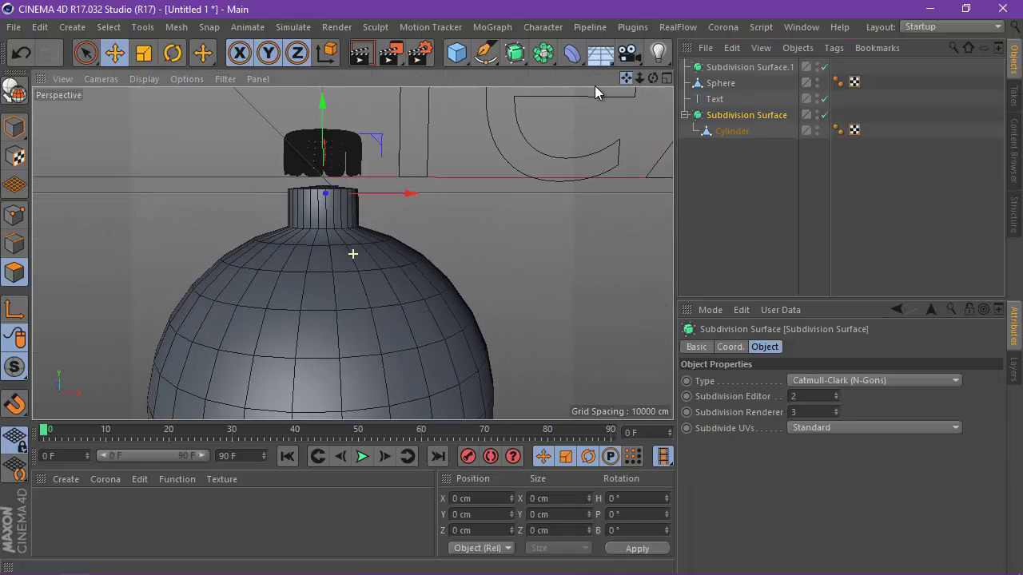
{"action": "left_click_drag", "start_coordinate": [323, 107], "coordinate": [320, 148]}
Render the view before and after nesting the Sphere back under Subdivision Surface.1.
{"action": "left_click", "coordinate": [359, 60]}
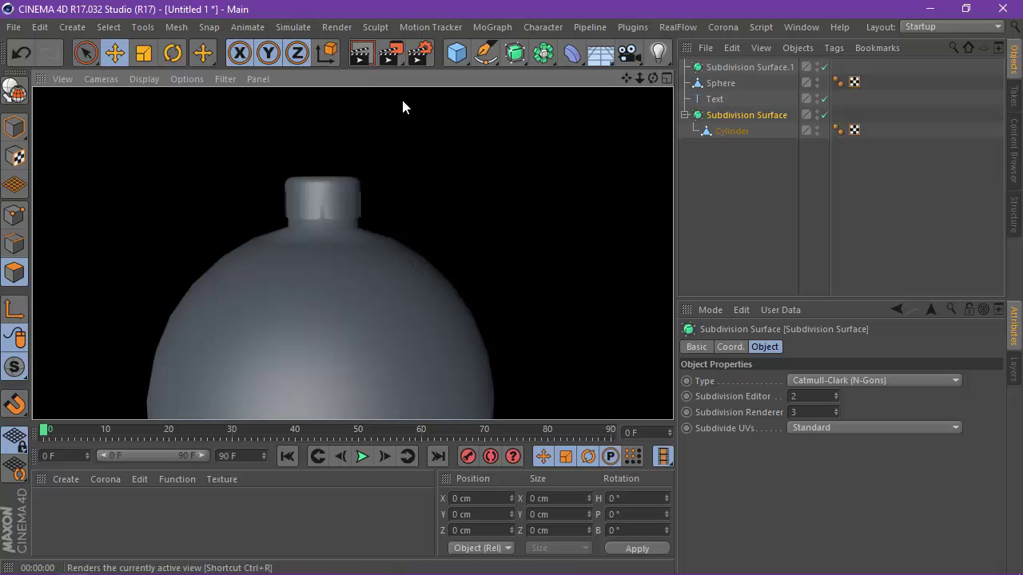
{"action": "left_click", "coordinate": [409, 242]}
{"action": "left_click_drag", "start_coordinate": [716, 84], "coordinate": [719, 68]}
{"action": "left_click", "coordinate": [359, 59]}
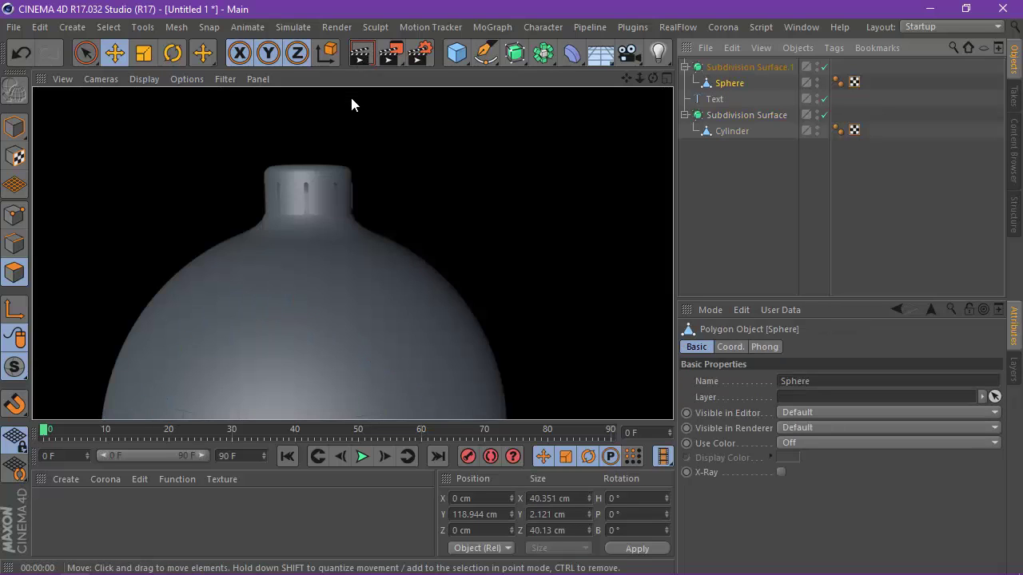
Switch the viewport display to smooth shading without wireframe lines and return to model mode.
{"action": "left_click", "coordinate": [97, 79]}
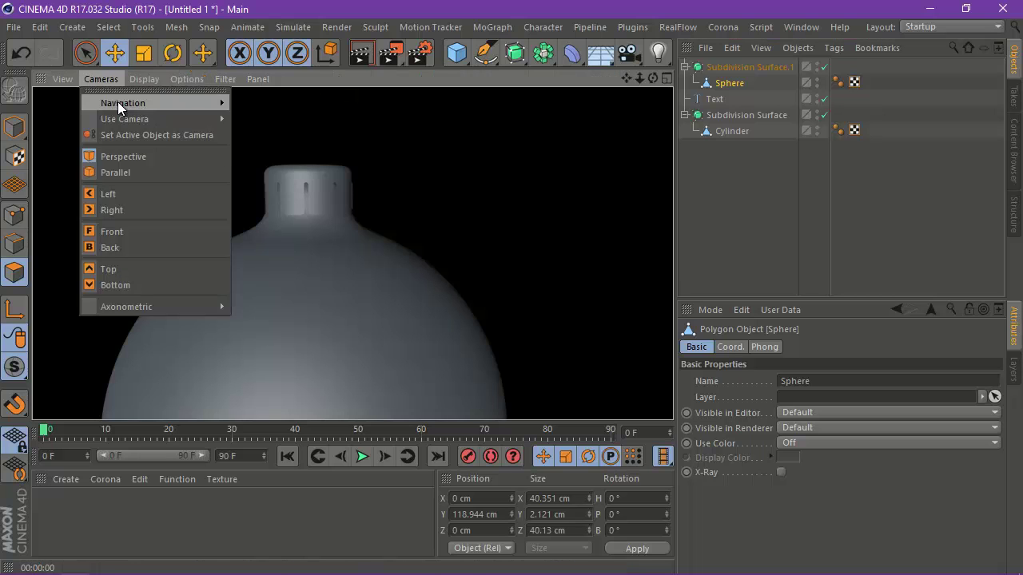
{"action": "left_click", "coordinate": [154, 105]}
{"action": "left_click", "coordinate": [14, 126]}
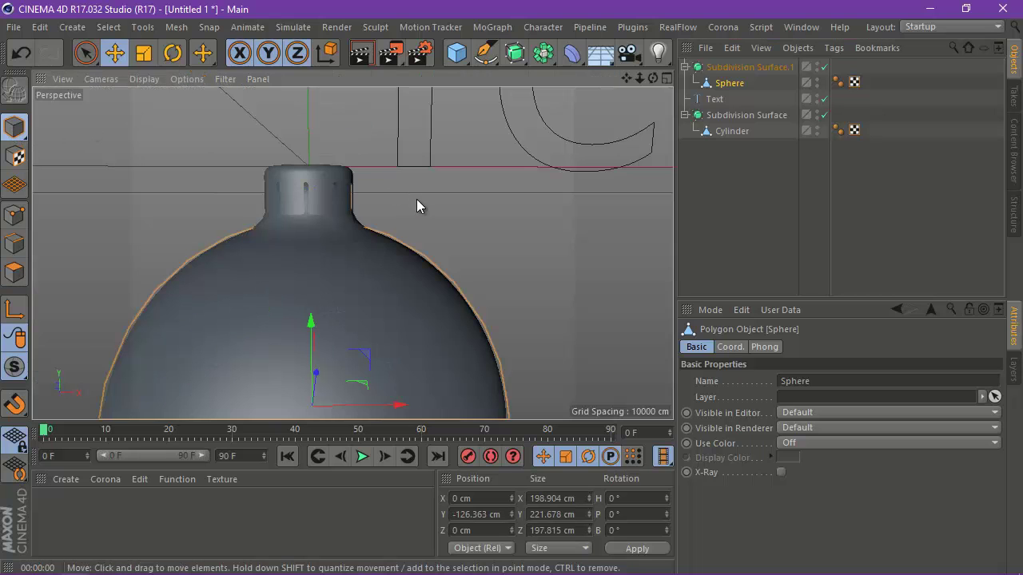
Select all objects in the scene and raise them together to about 176 cm on Y.
{"action": "scroll", "coordinate": [416, 201], "scroll_direction": "down", "scroll_amount": 5}
{"action": "scroll", "coordinate": [418, 202], "scroll_direction": "down", "scroll_amount": 2}
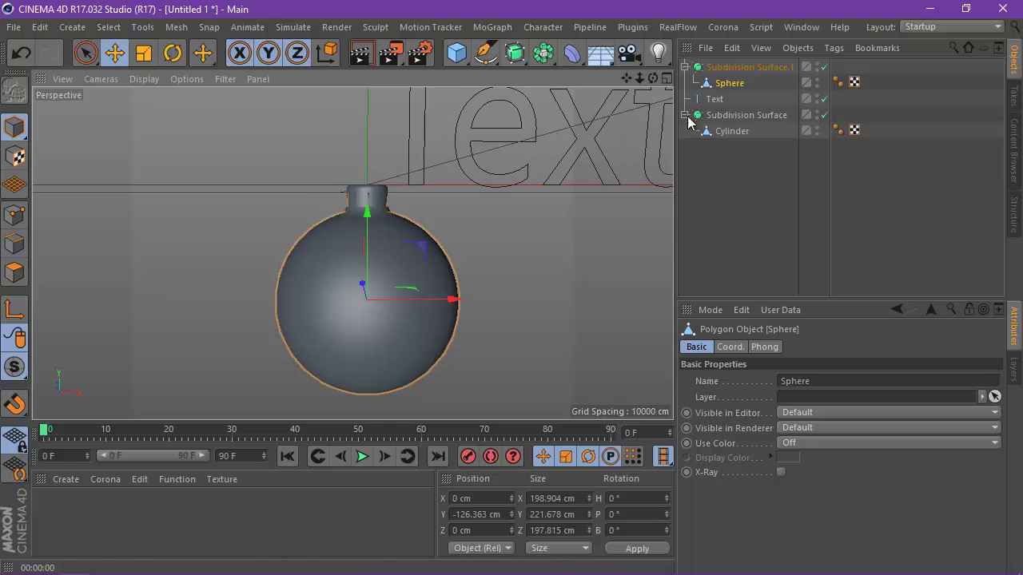
{"action": "left_click_drag", "start_coordinate": [736, 180], "coordinate": [716, 63]}
{"action": "scroll", "coordinate": [351, 210], "scroll_direction": "down", "scroll_amount": 6}
{"action": "left_click_drag", "start_coordinate": [361, 154], "coordinate": [372, 88]}
{"action": "scroll", "coordinate": [388, 149], "scroll_direction": "up", "scroll_amount": 10}
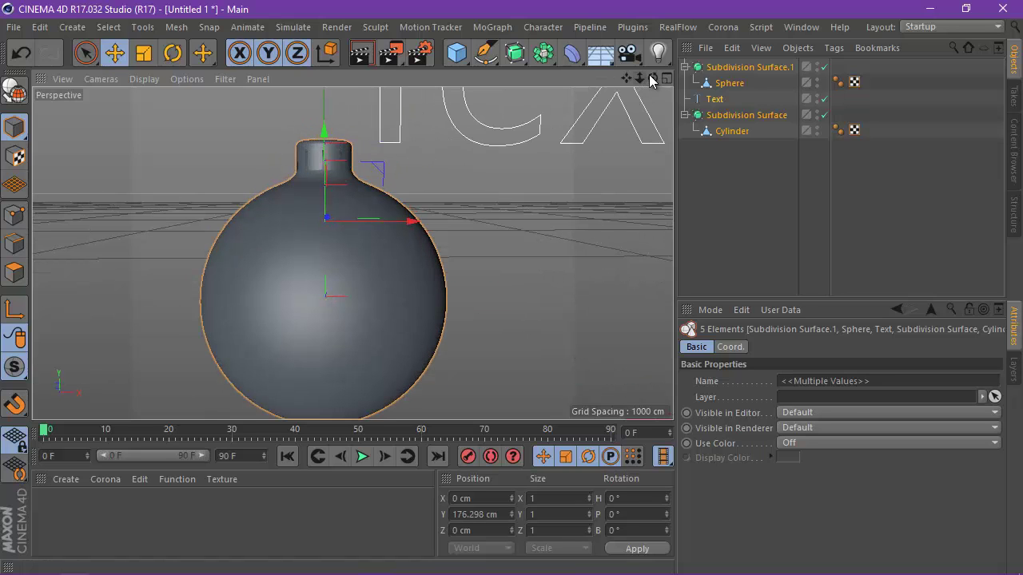
Render a close-up view of the cap and neck to check the smoothed shape.
{"action": "left_click_drag", "start_coordinate": [652, 78], "coordinate": [511, 287]}
{"action": "scroll", "coordinate": [328, 147], "scroll_direction": "up", "scroll_amount": 5}
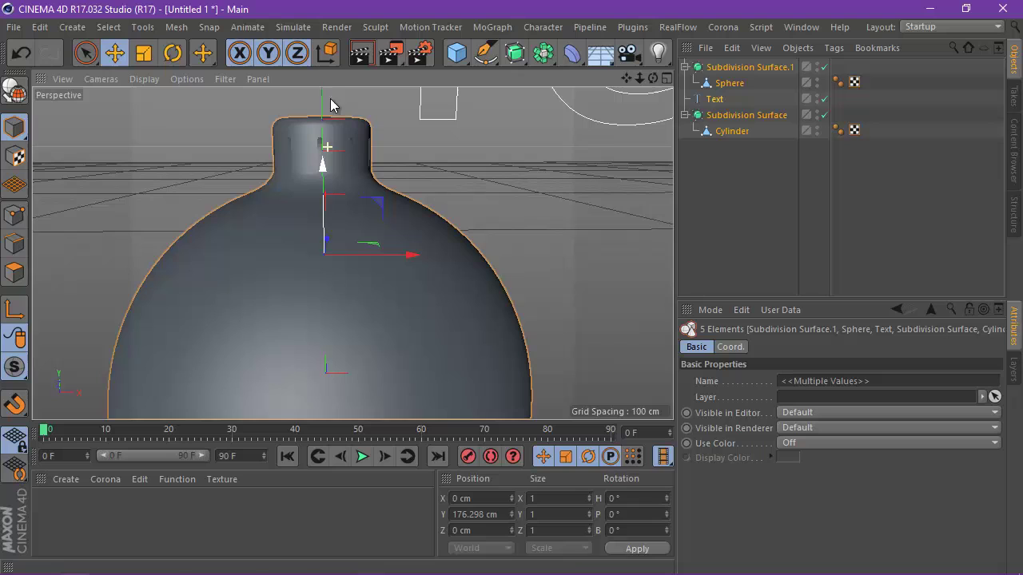
{"action": "left_click", "coordinate": [358, 53]}
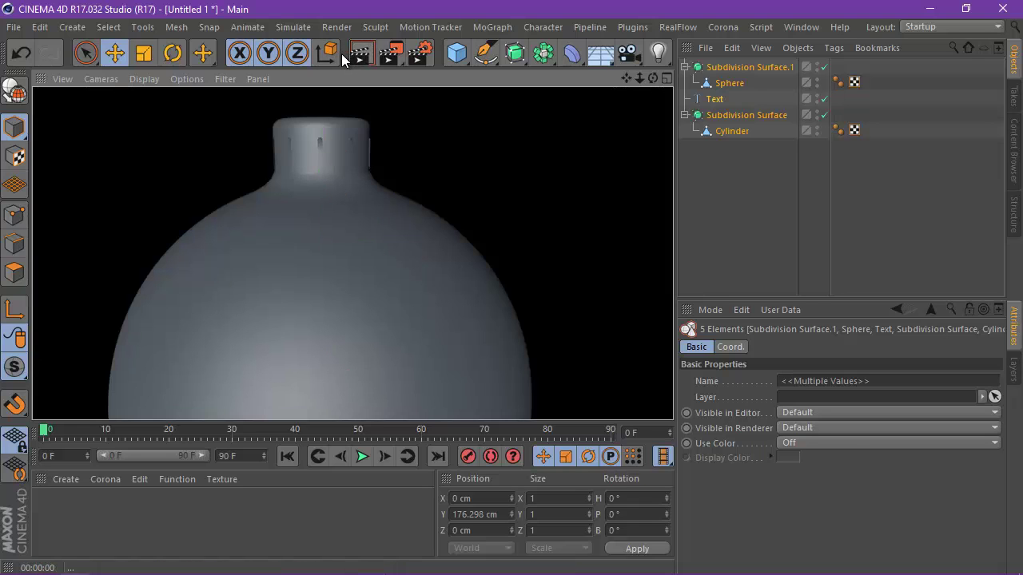
{"action": "scroll", "coordinate": [381, 206], "scroll_direction": "down", "scroll_amount": 2}
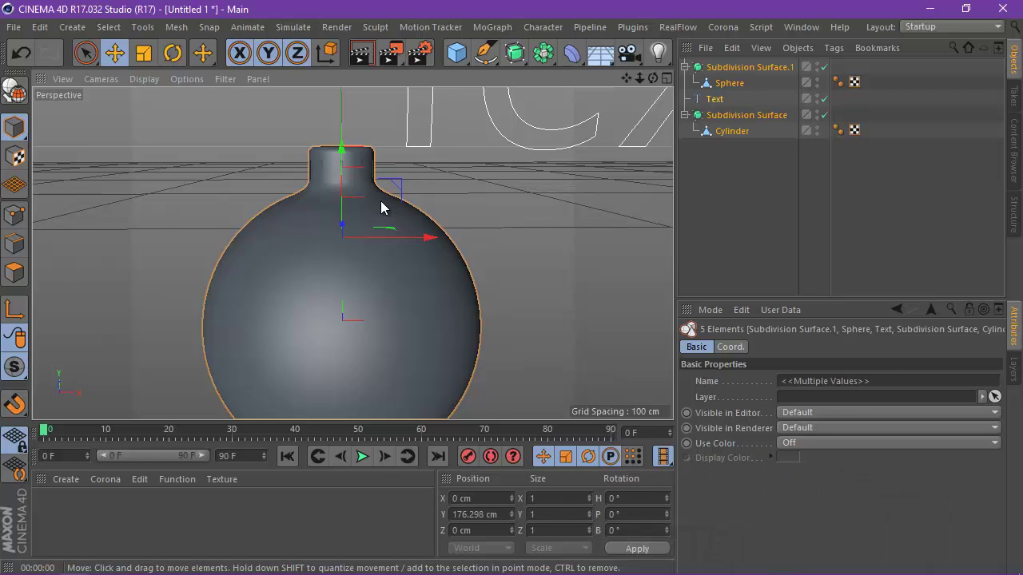
Add a Circle spline and raise it above the capped sphere to about 469 cm on Y.
{"action": "scroll", "coordinate": [381, 202], "scroll_direction": "down", "scroll_amount": 1}
{"action": "left_click_drag", "start_coordinate": [627, 78], "coordinate": [572, 114]}
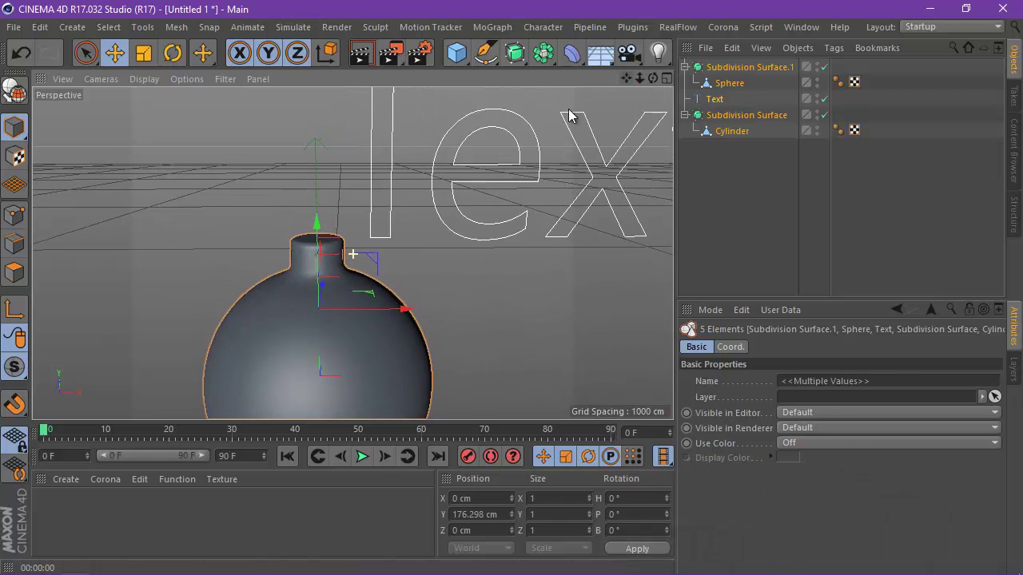
{"action": "scroll", "coordinate": [378, 173], "scroll_direction": "up", "scroll_amount": 2}
{"action": "left_click", "coordinate": [506, 65]}
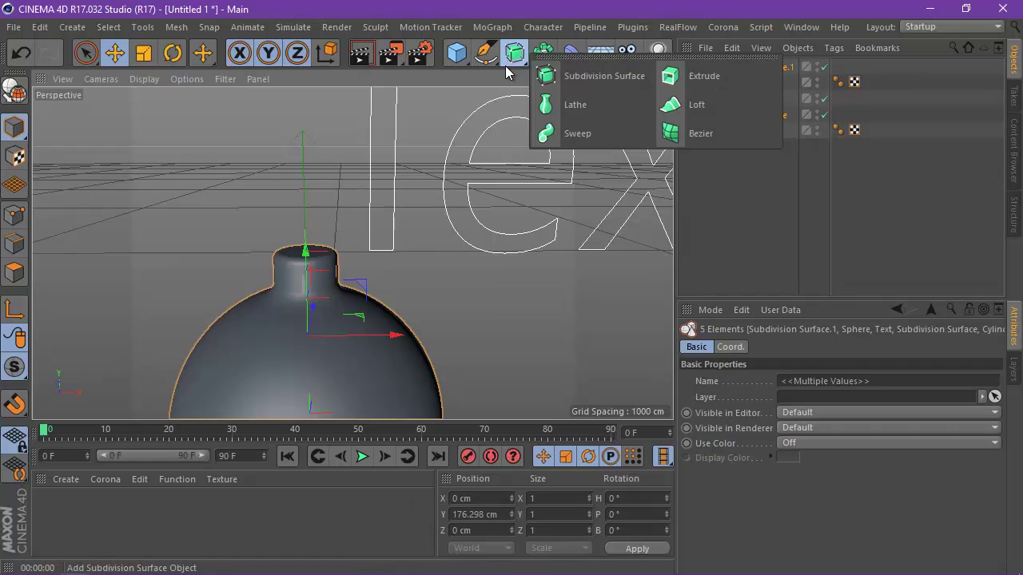
{"action": "left_click", "coordinate": [486, 53]}
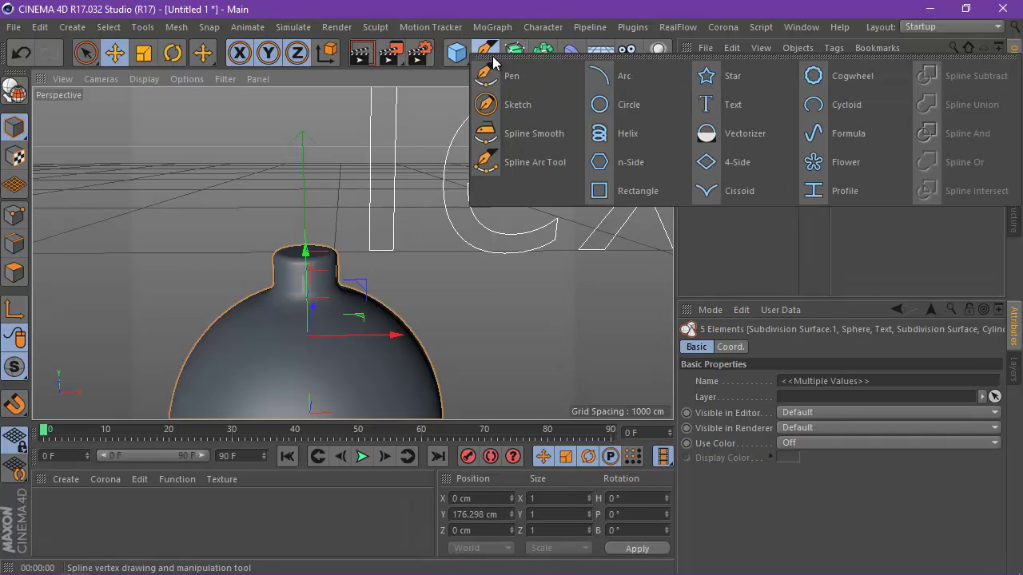
{"action": "left_click", "coordinate": [606, 105]}
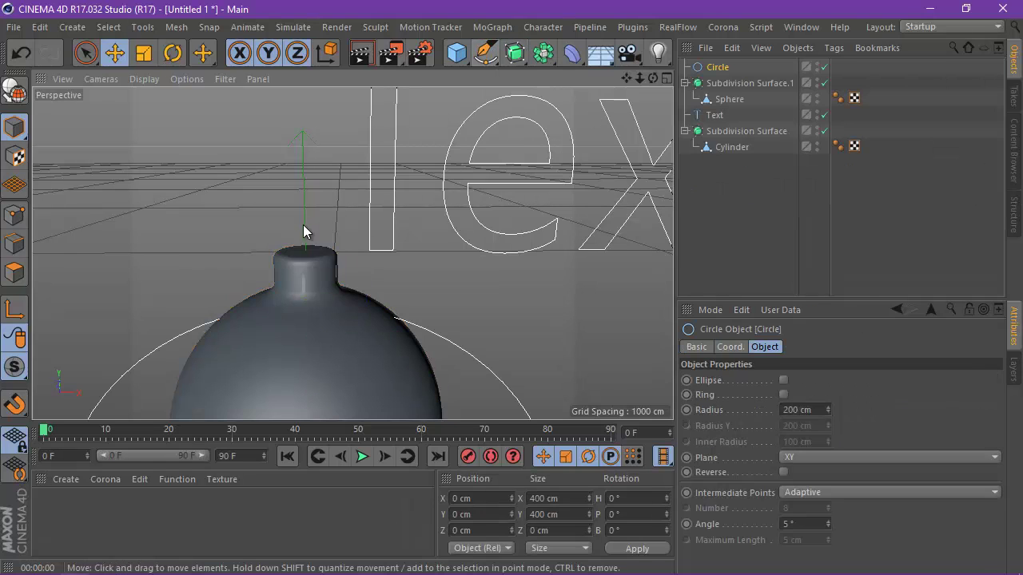
{"action": "scroll", "coordinate": [316, 271], "scroll_direction": "down", "scroll_amount": 6}
{"action": "left_click_drag", "start_coordinate": [316, 277], "coordinate": [314, 124]}
{"action": "scroll", "coordinate": [324, 204], "scroll_direction": "up", "scroll_amount": 2}
{"action": "scroll", "coordinate": [323, 210], "scroll_direction": "down", "scroll_amount": 2}
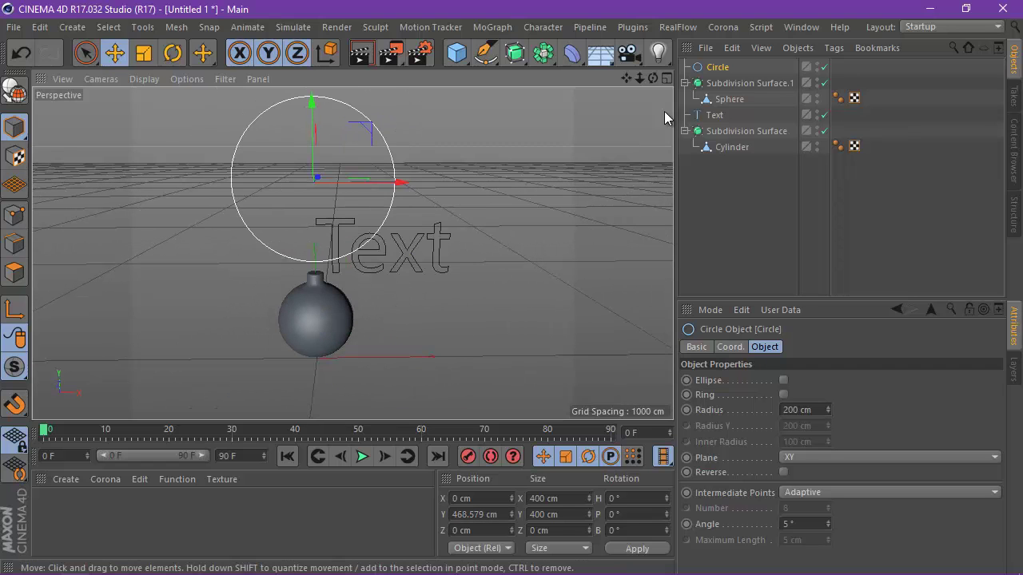
Set the Circle's radius to 50 cm and lower it toward the cap, to about 302 cm on Y.
{"action": "left_click", "coordinate": [822, 409]}
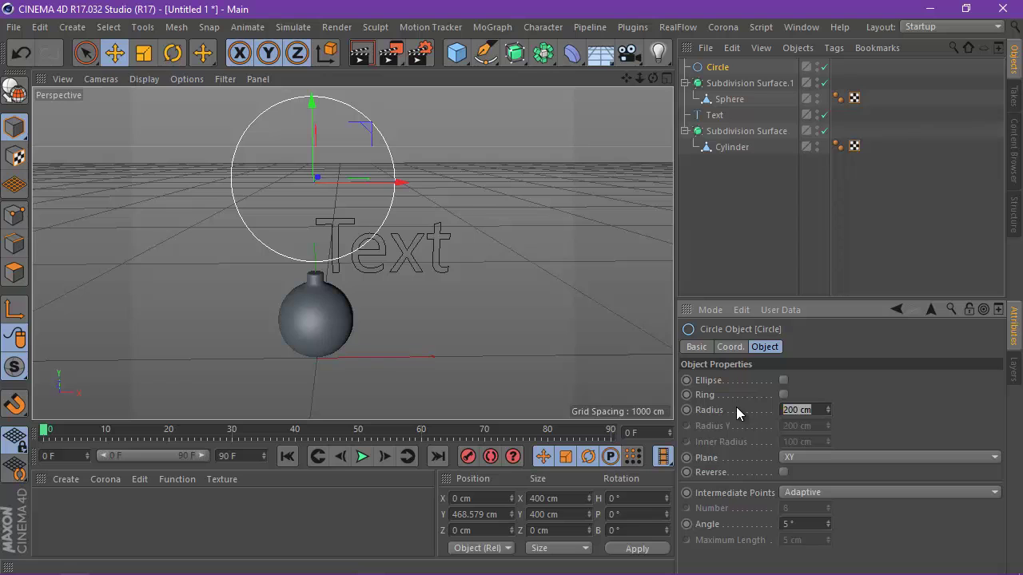
{"action": "type", "text": "50"}
{"action": "key", "text": "Return"}
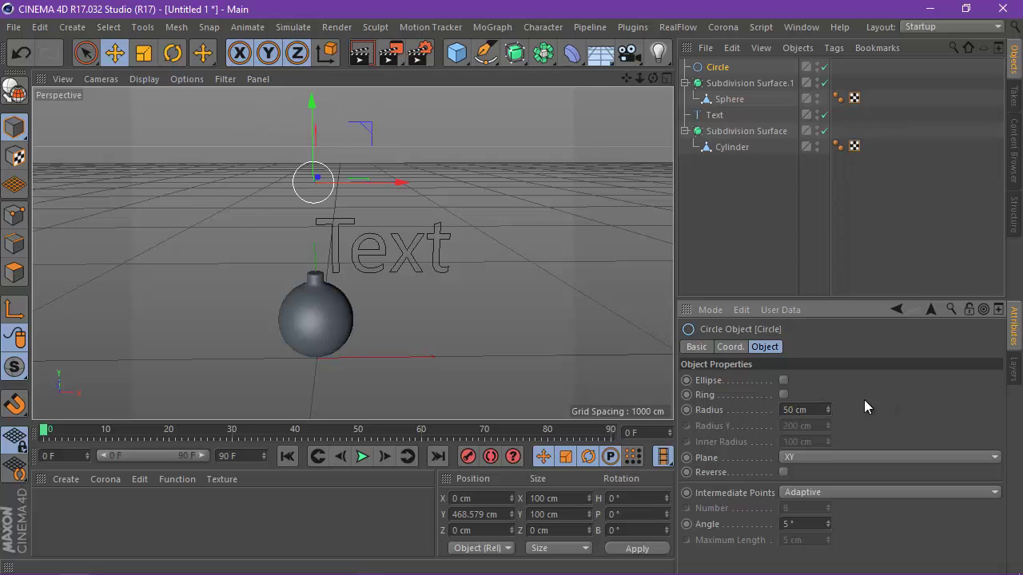
{"action": "scroll", "coordinate": [330, 235], "scroll_direction": "up", "scroll_amount": 2}
{"action": "left_click_drag", "start_coordinate": [307, 107], "coordinate": [311, 228]}
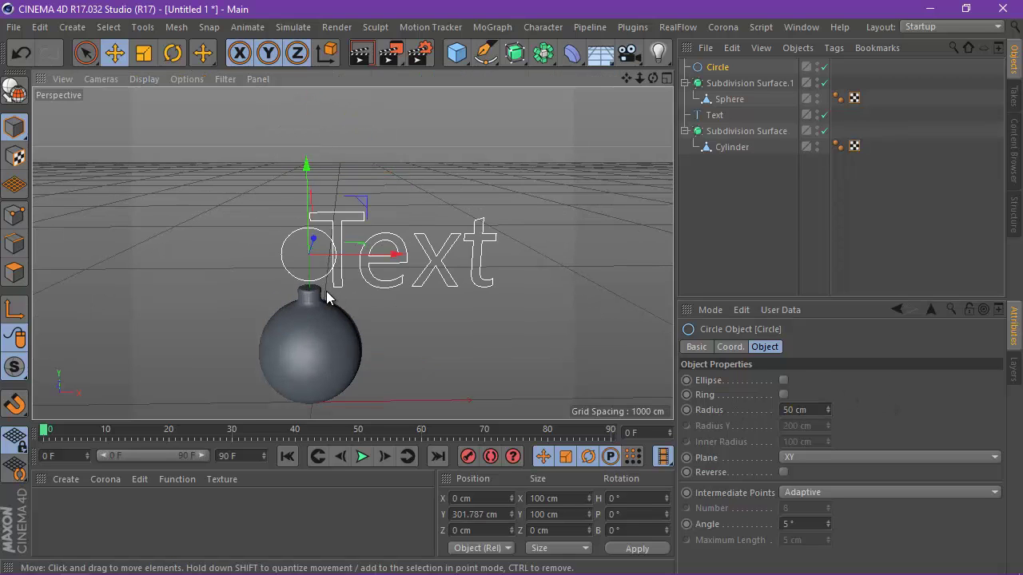
Set the Circle's radius to 30 cm.
{"action": "scroll", "coordinate": [315, 292], "scroll_direction": "up", "scroll_amount": 3}
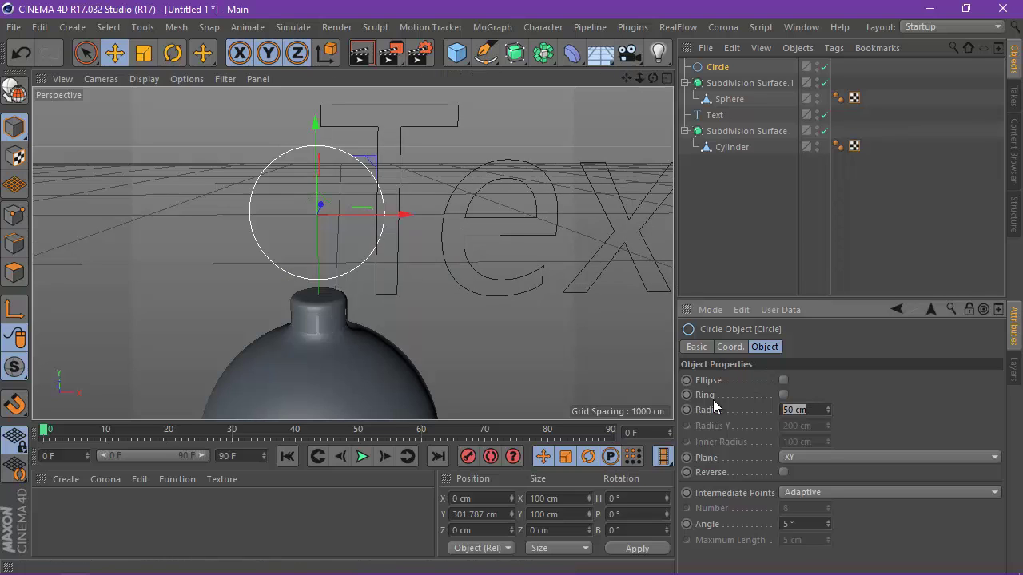
{"action": "type", "text": "30"}
{"action": "key", "text": "Return"}
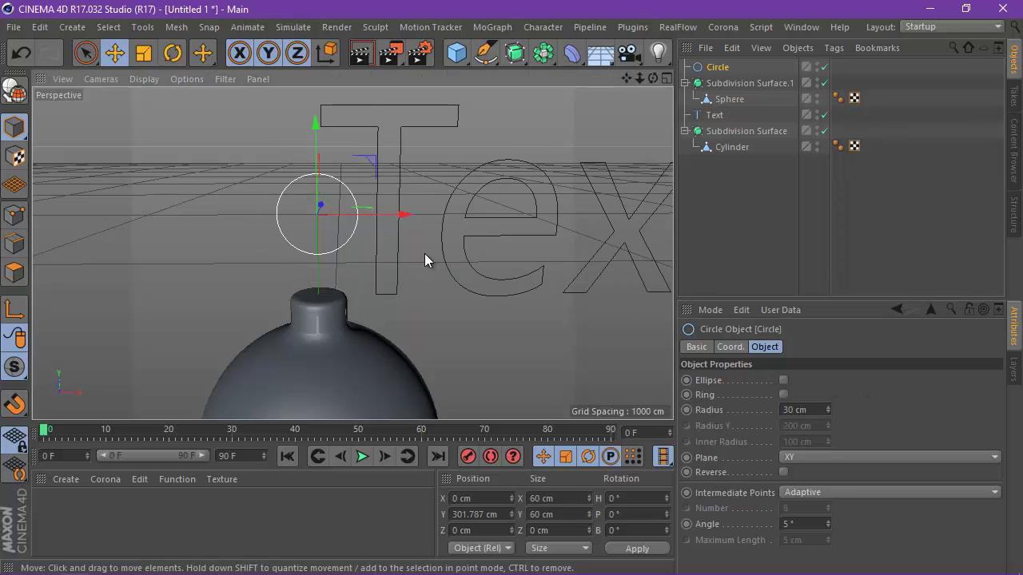
Set the Circle's radius to 20 cm and lower it to just above the cap, about 262 cm on Y.
{"action": "scroll", "coordinate": [424, 254], "scroll_direction": "up", "scroll_amount": 2}
{"action": "left_click", "coordinate": [781, 410]}
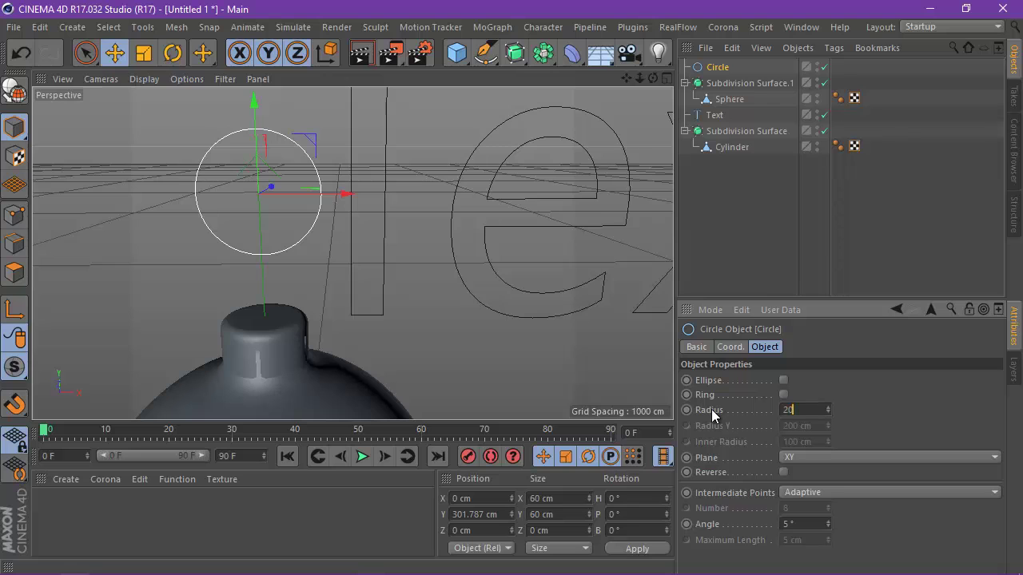
{"action": "key", "text": "Return"}
{"action": "left_click_drag", "start_coordinate": [256, 155], "coordinate": [250, 218]}
{"action": "left_click_drag", "start_coordinate": [626, 79], "coordinate": [349, 201]}
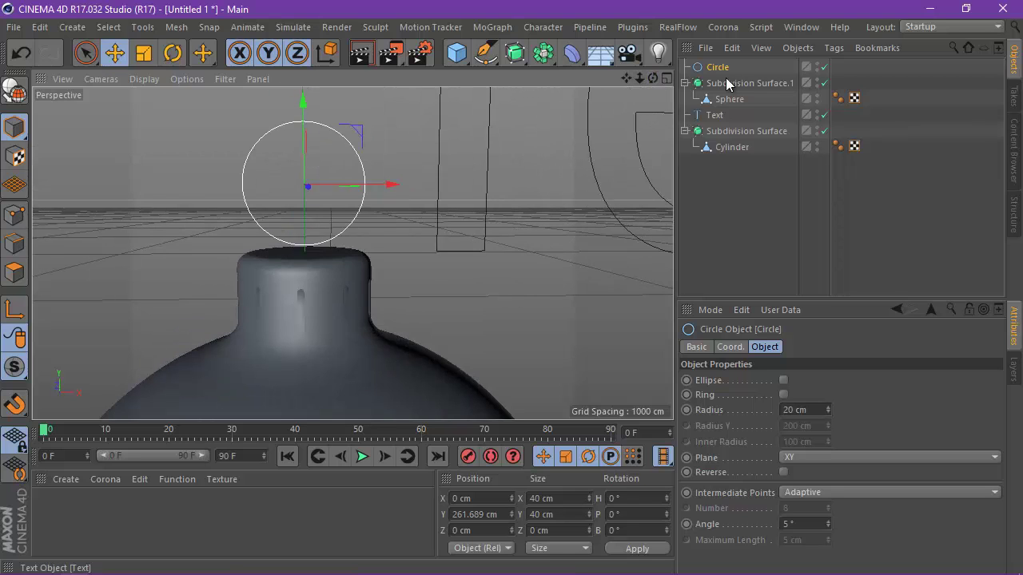
Make the Circle spline editable.
{"action": "left_click", "coordinate": [731, 48]}
{"action": "mouse_move", "coordinate": [791, 44]}
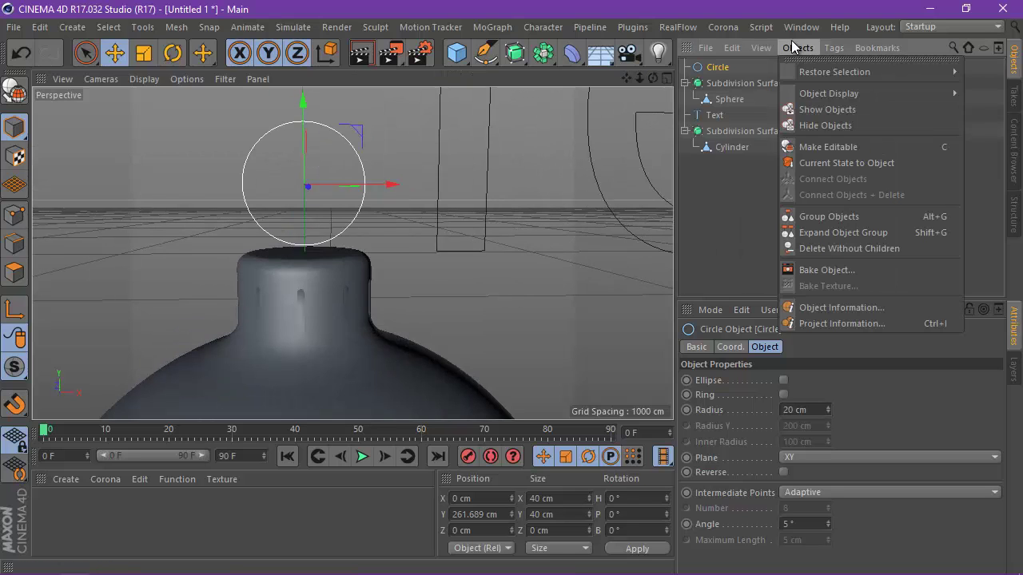
{"action": "left_click", "coordinate": [845, 149]}
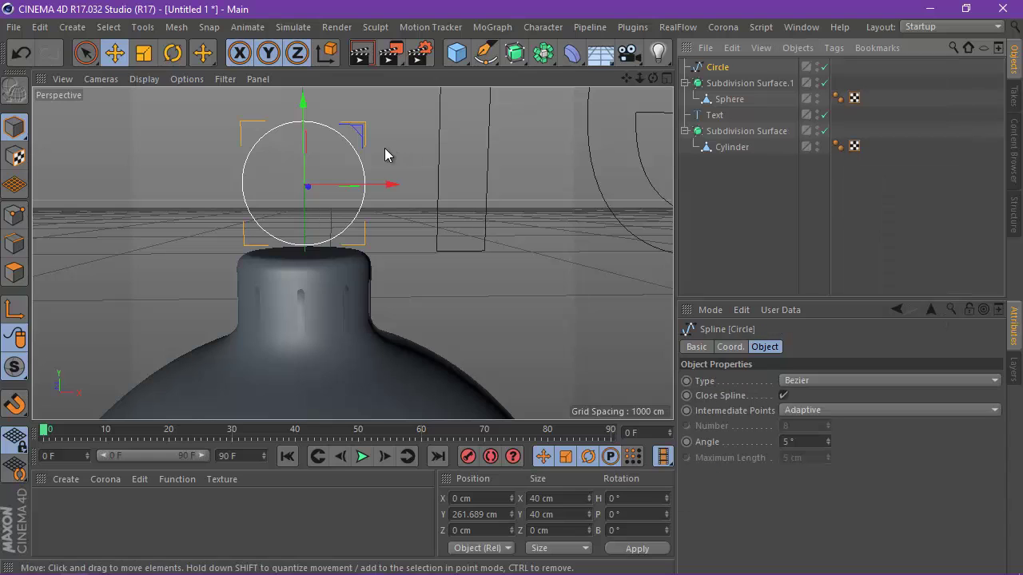
Switch the Circle spline to point editing and frame its lower arc in the enlarged Front view.
{"action": "left_click_drag", "start_coordinate": [385, 184], "coordinate": [381, 186]}
{"action": "left_click", "coordinate": [14, 214]}
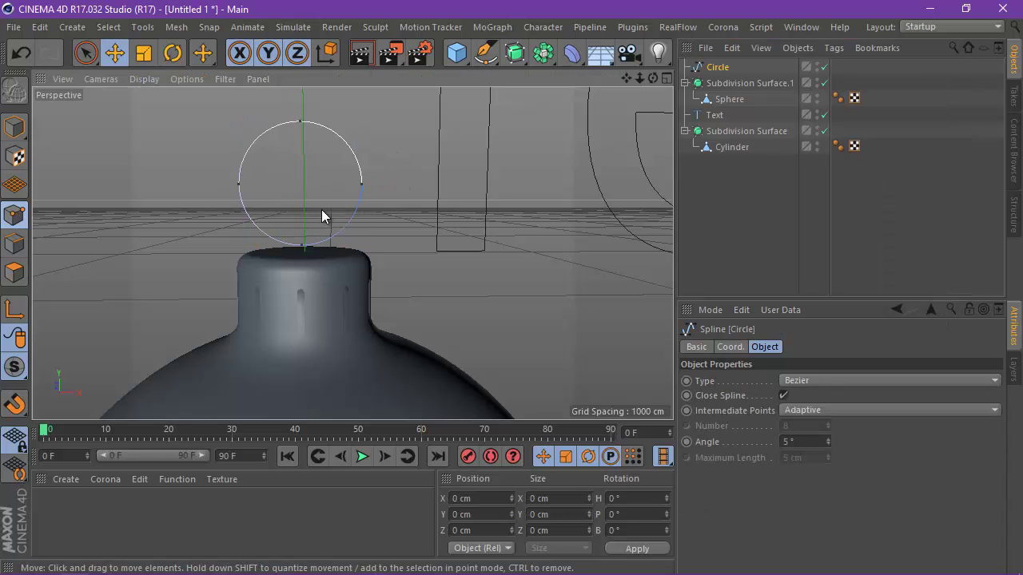
{"action": "scroll", "coordinate": [318, 213], "scroll_direction": "up", "scroll_amount": 2}
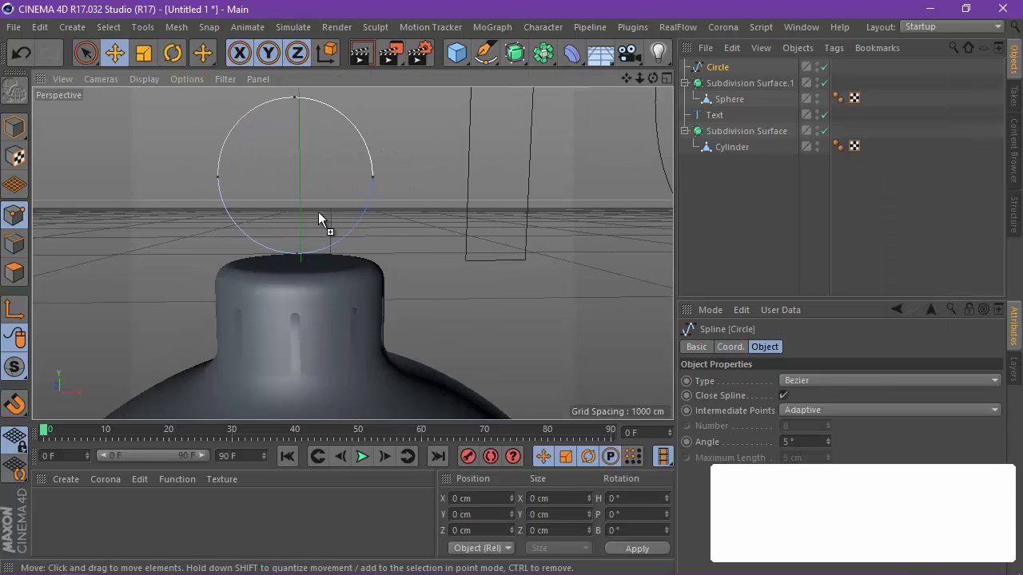
{"action": "scroll", "coordinate": [318, 211], "scroll_direction": "up", "scroll_amount": 2}
{"action": "key", "text": "e"}
{"action": "left_click", "coordinate": [666, 79]}
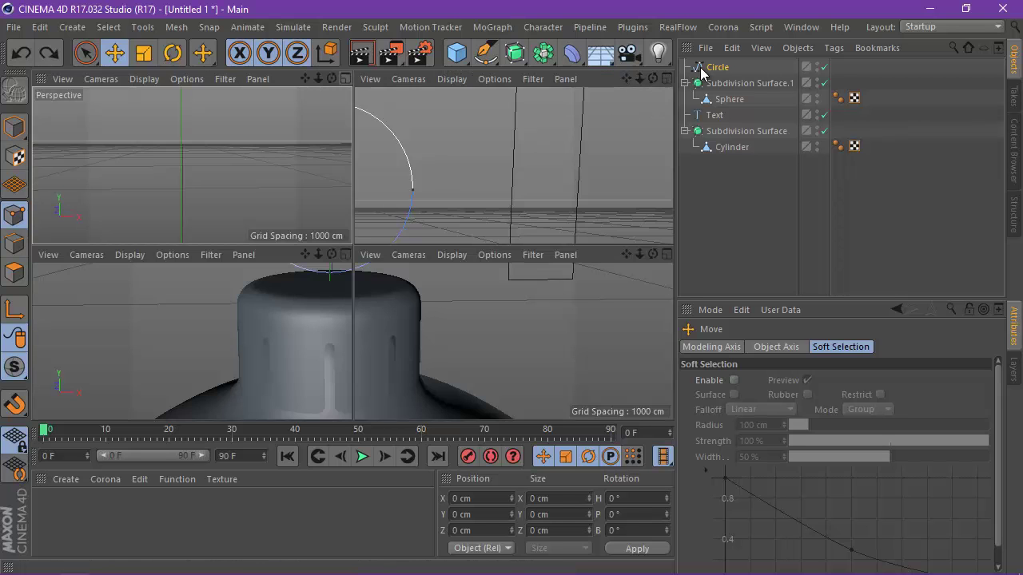
{"action": "left_click", "coordinate": [666, 254]}
{"action": "scroll", "coordinate": [365, 148], "scroll_direction": "up", "scroll_amount": 8}
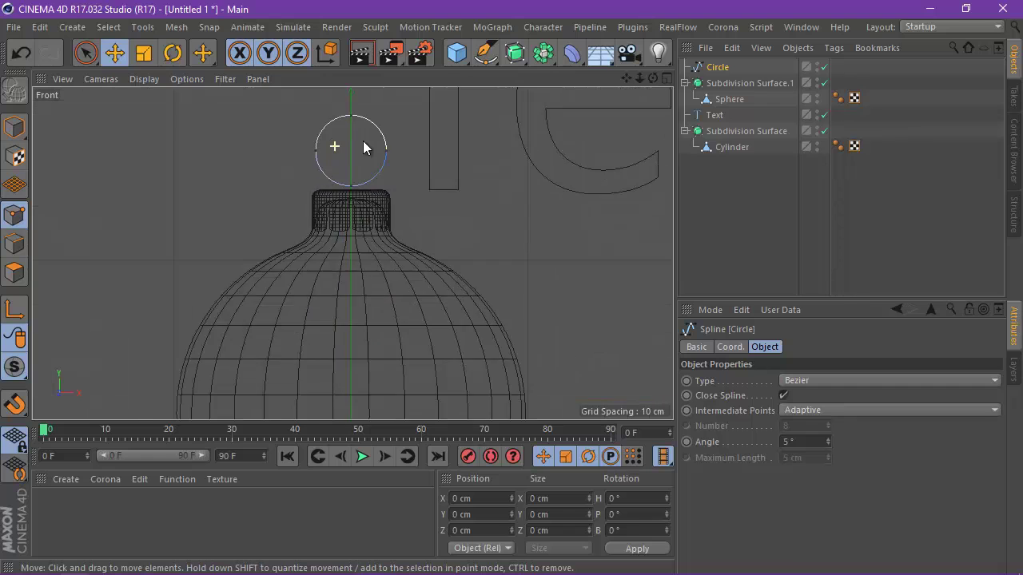
{"action": "left_click_drag", "start_coordinate": [639, 78], "coordinate": [512, 289]}
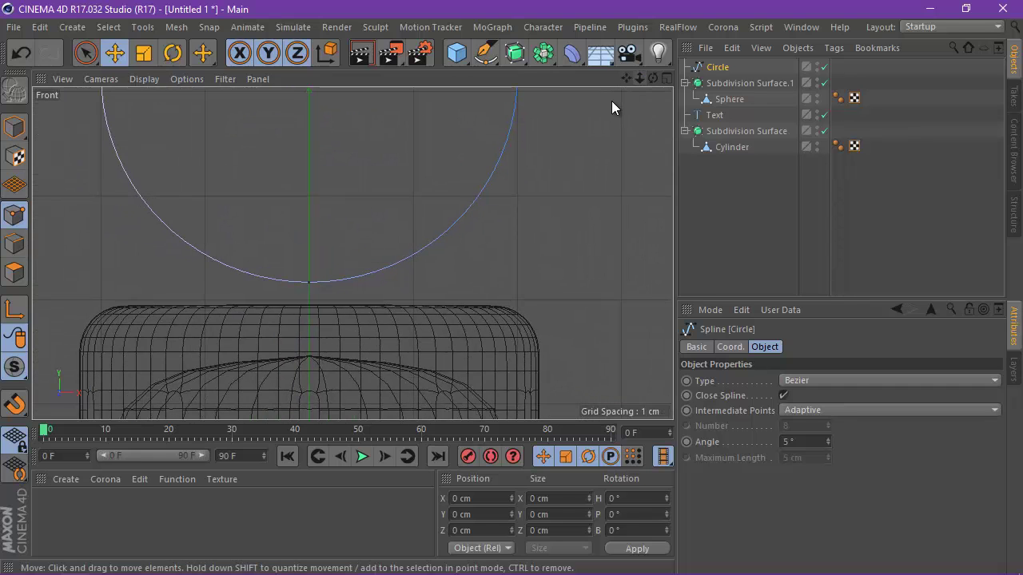
{"action": "left_click_drag", "start_coordinate": [623, 77], "coordinate": [516, 293]}
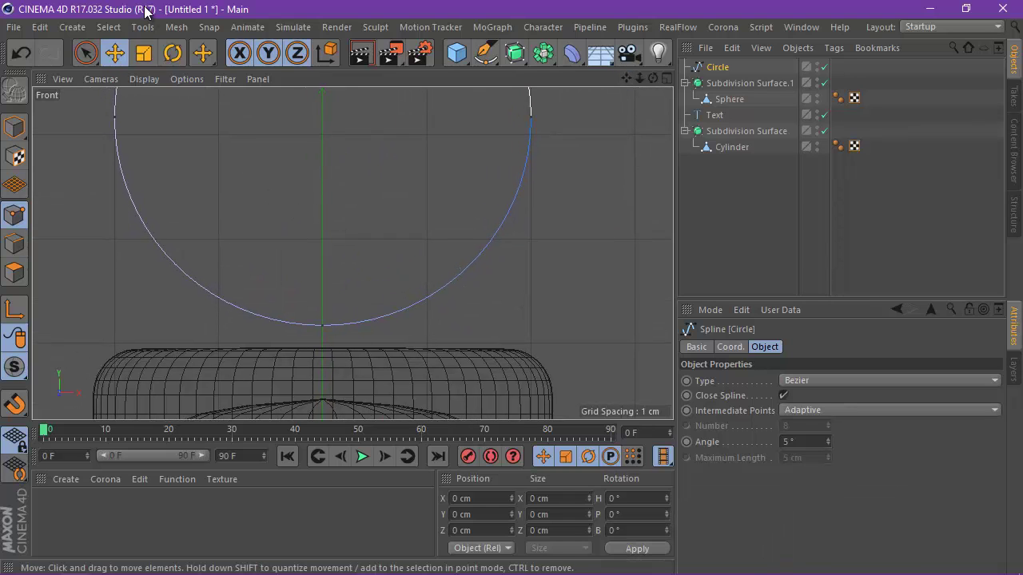
Add two points with Create Point on the Circle's lower arc, about 10 cm either side of its centre line.
{"action": "left_click", "coordinate": [175, 26]}
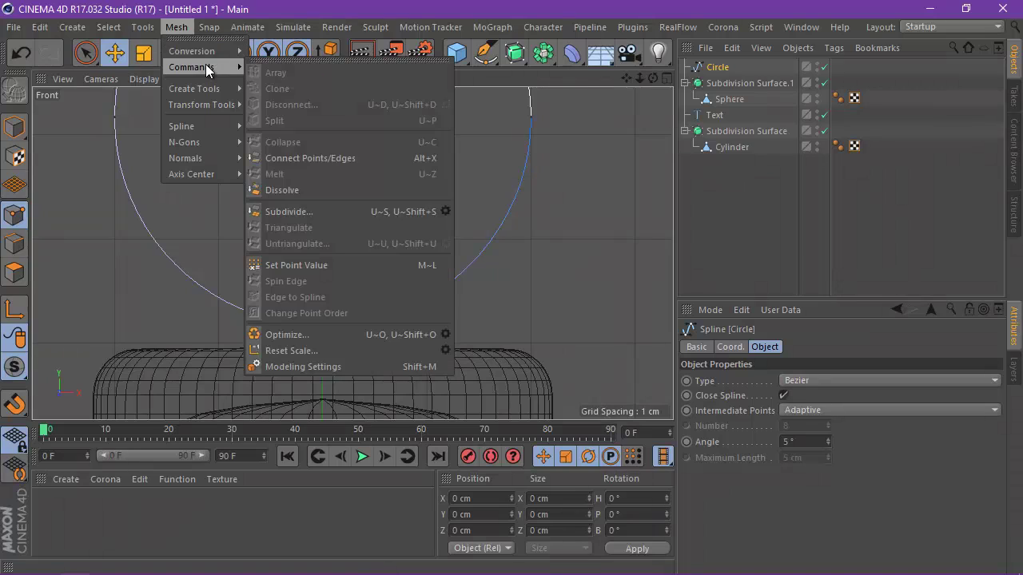
{"action": "mouse_move", "coordinate": [226, 89]}
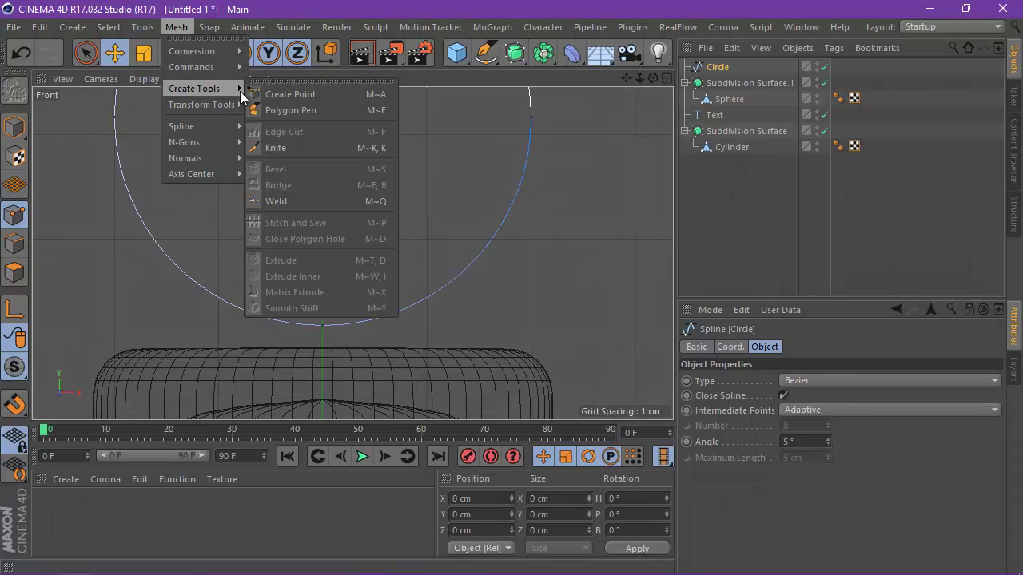
{"action": "left_click", "coordinate": [334, 96]}
{"action": "scroll", "coordinate": [331, 347], "scroll_direction": "up", "scroll_amount": 2}
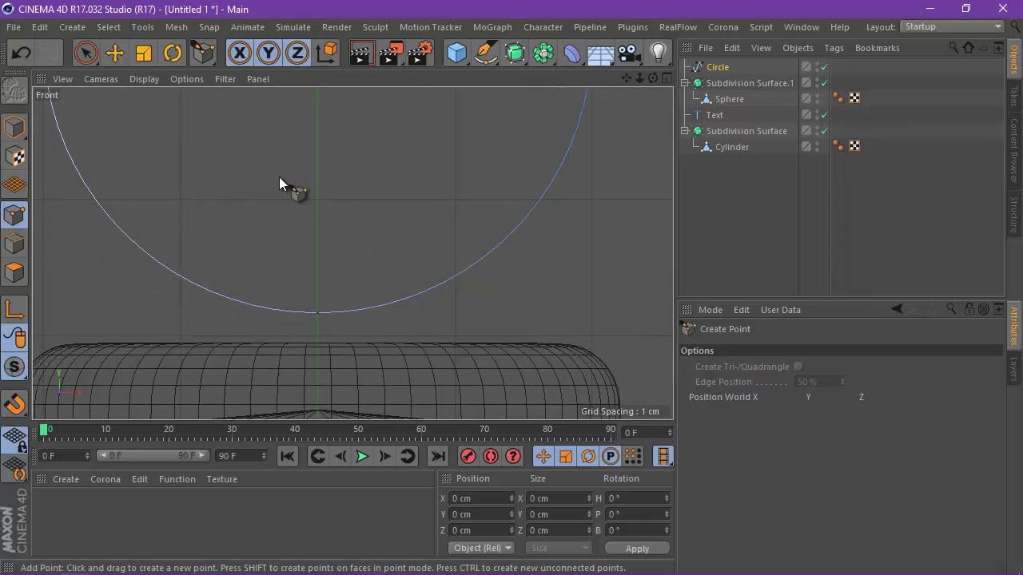
{"action": "left_click", "coordinate": [717, 67]}
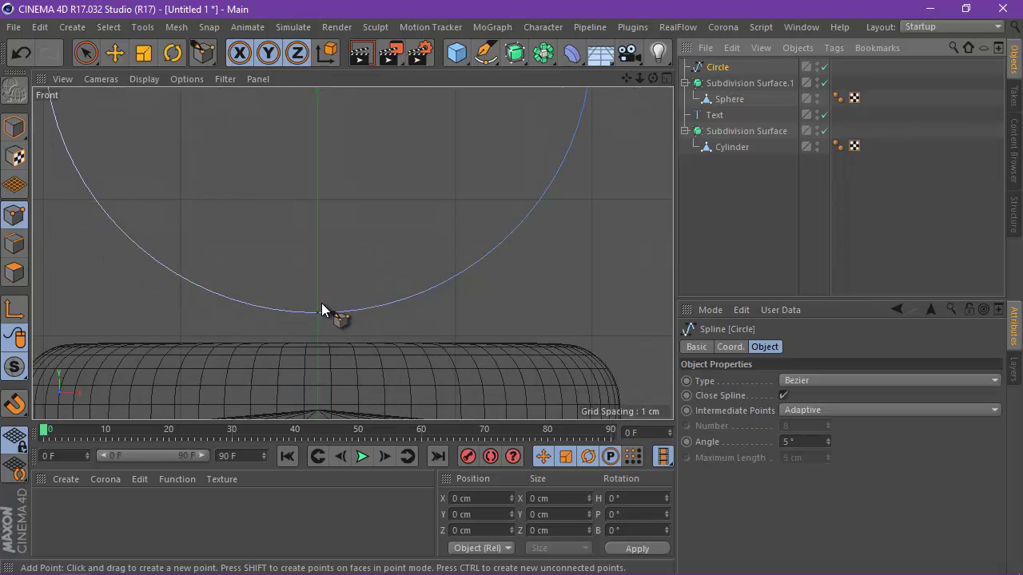
{"action": "scroll", "coordinate": [323, 302], "scroll_direction": "down", "scroll_amount": 5}
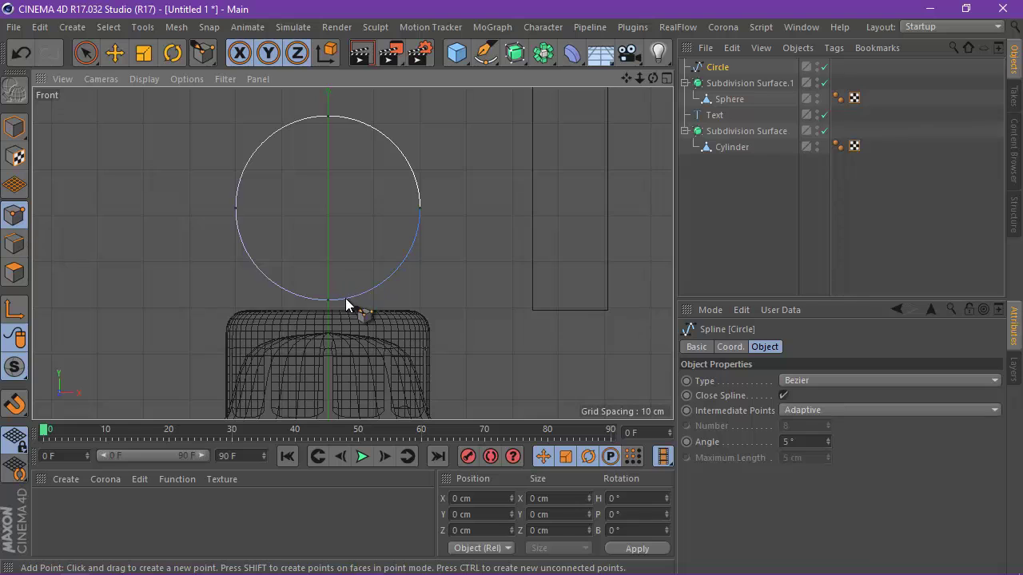
{"action": "scroll", "coordinate": [345, 298], "scroll_direction": "up", "scroll_amount": 4}
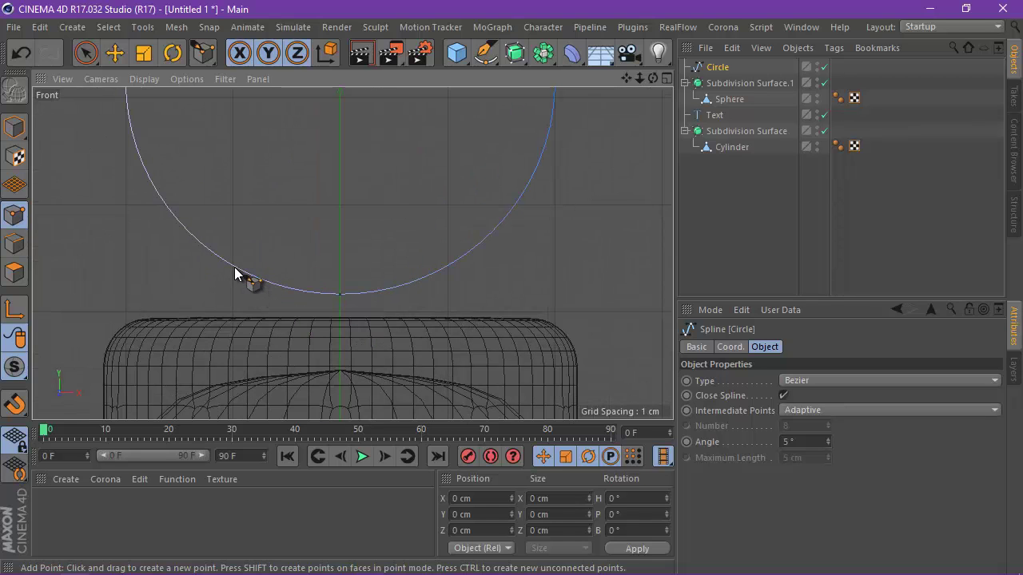
{"action": "scroll", "coordinate": [234, 273], "scroll_direction": "up", "scroll_amount": 1}
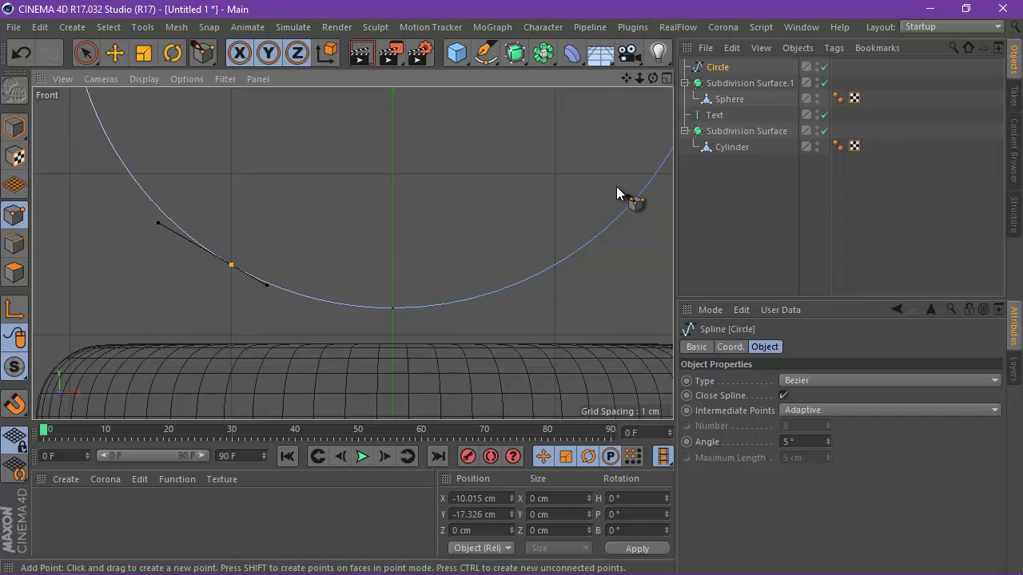
{"action": "left_click", "coordinate": [554, 266]}
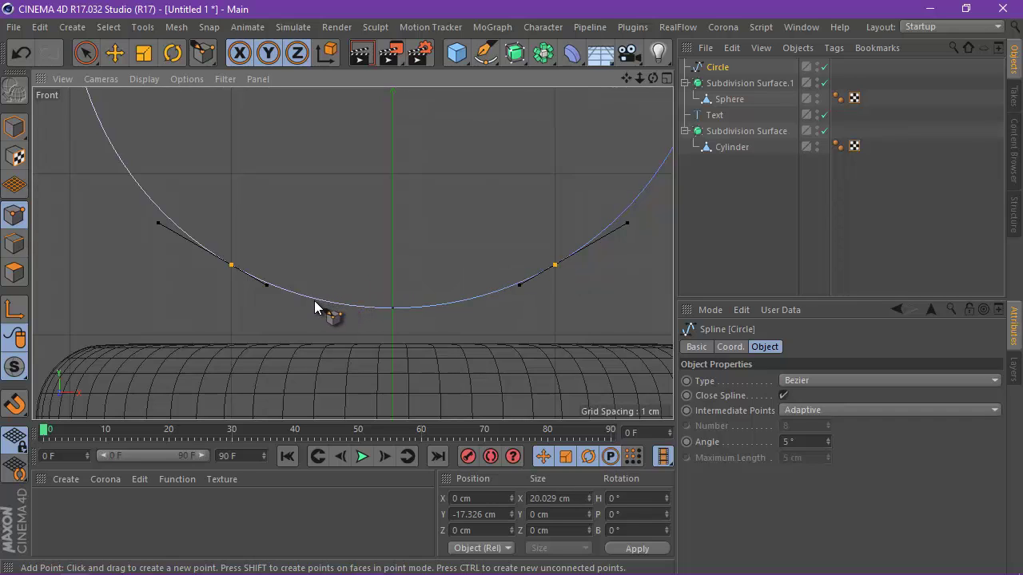
Add two more points nearer the Circle's lowest point, about 5 cm either side of the centre line.
{"action": "scroll", "coordinate": [415, 325], "scroll_direction": "up", "scroll_amount": 3}
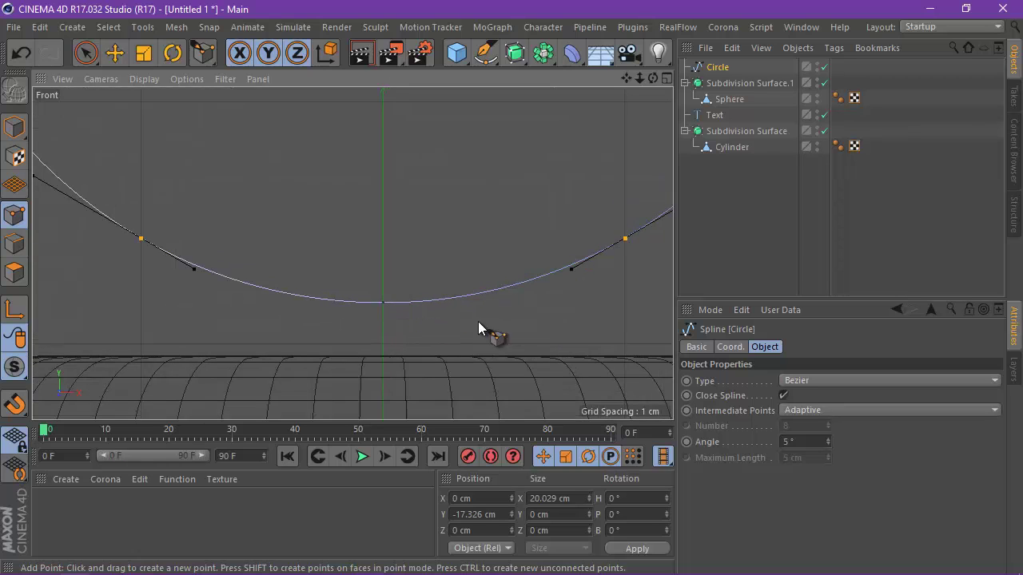
{"action": "left_click", "coordinate": [502, 289]}
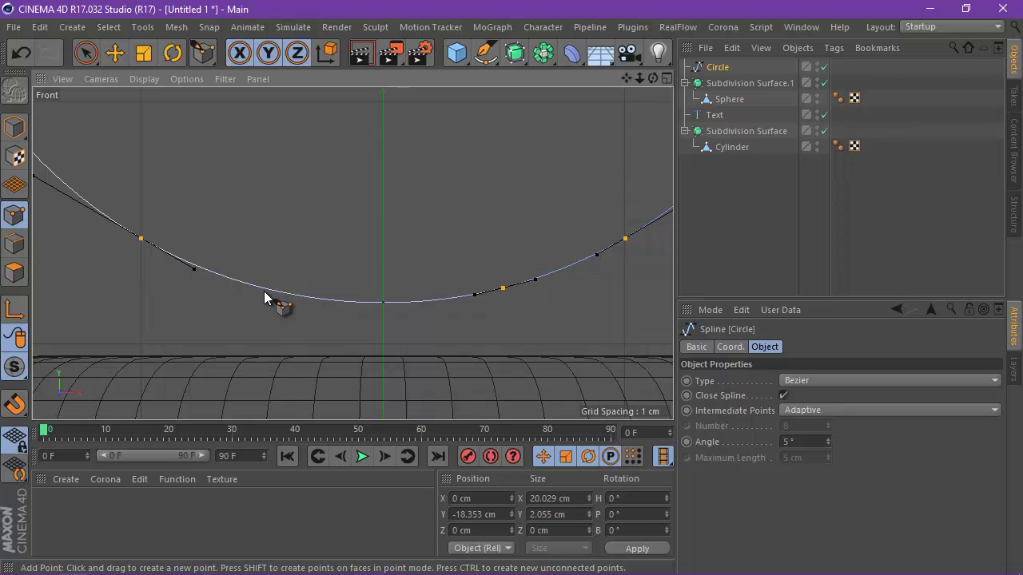
{"action": "scroll", "coordinate": [311, 276], "scroll_direction": "down", "scroll_amount": 3}
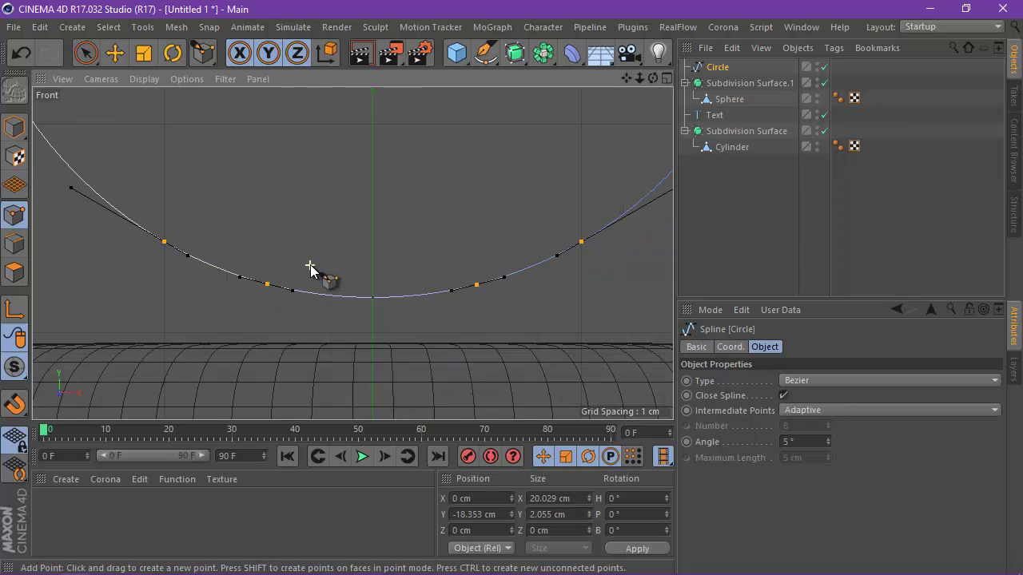
Select the Circle's three lowest points and pull them down into the cap, stretching the spline to about 49 cm tall.
{"action": "left_click", "coordinate": [116, 56]}
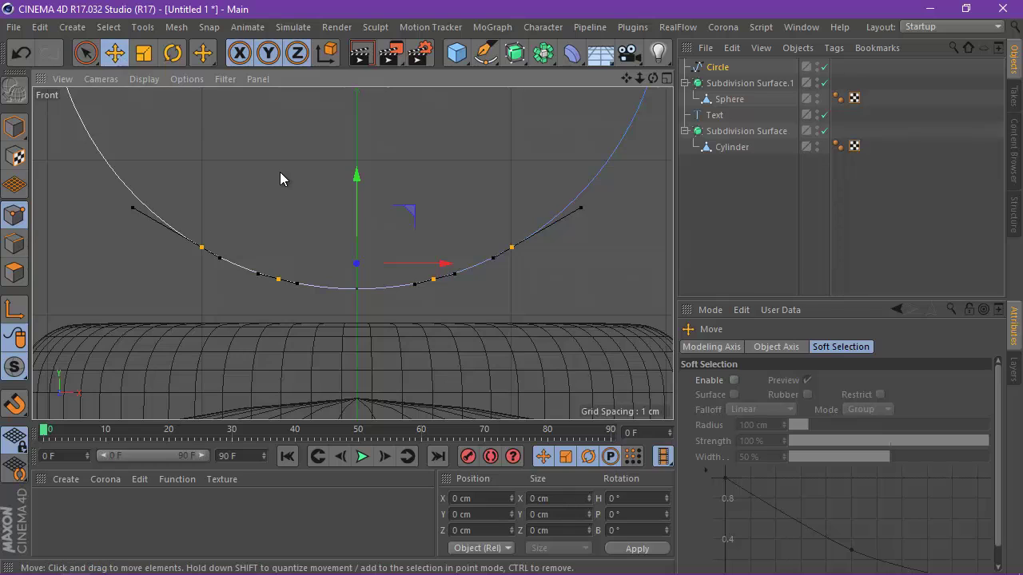
{"action": "left_click", "coordinate": [280, 172]}
{"action": "left_click", "coordinate": [86, 53]}
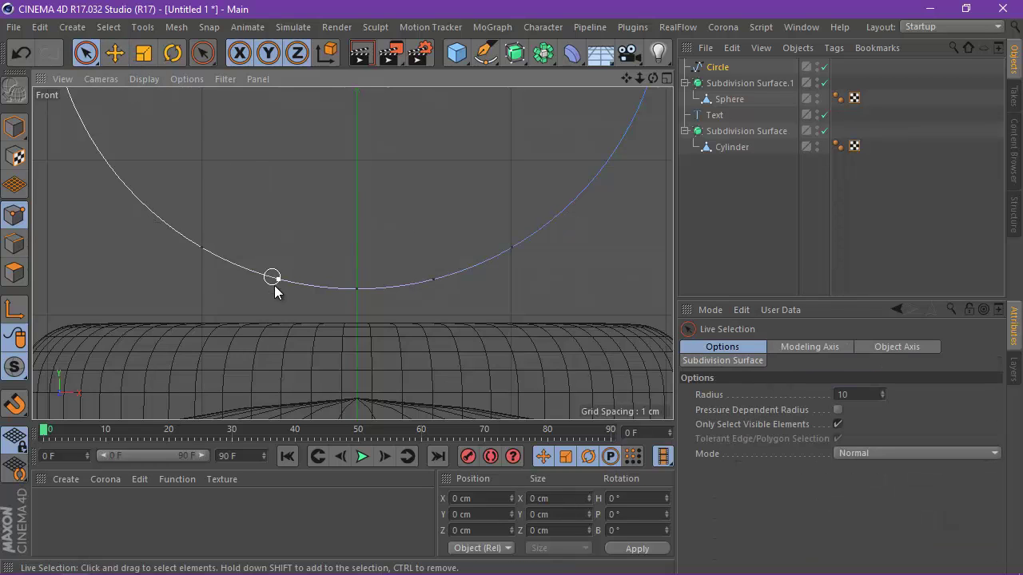
{"action": "left_click", "coordinate": [277, 281]}
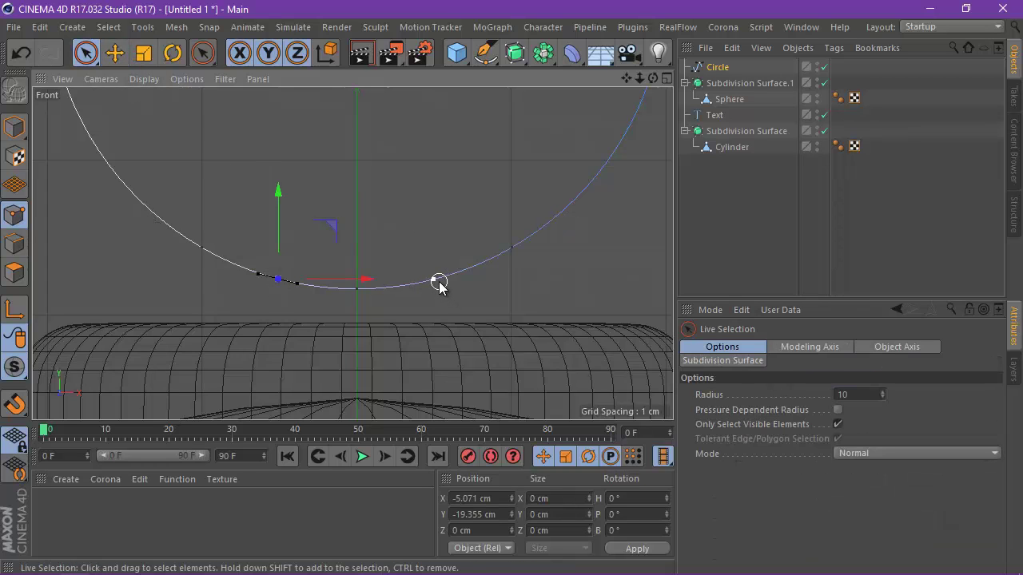
{"action": "left_click", "coordinate": [439, 281], "text": "shift"}
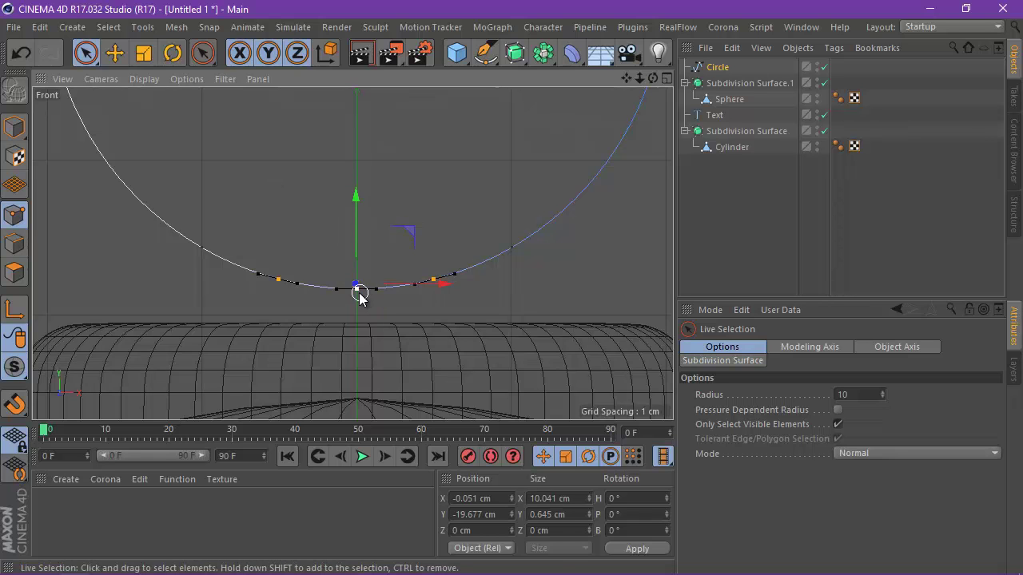
{"action": "left_click_drag", "start_coordinate": [354, 196], "coordinate": [354, 287]}
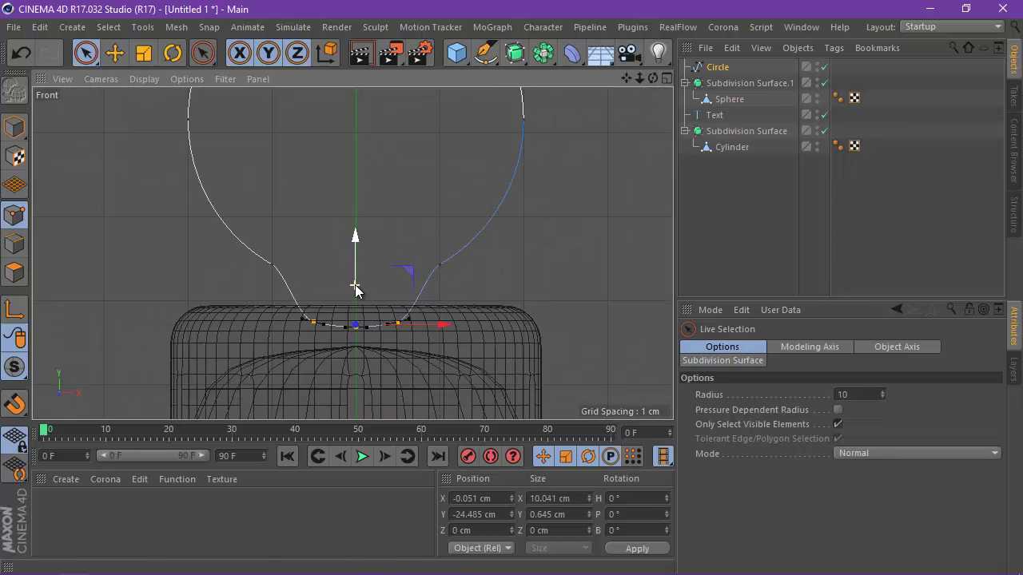
{"action": "scroll", "coordinate": [355, 290], "scroll_direction": "down", "scroll_amount": 4}
{"action": "left_click", "coordinate": [667, 79]}
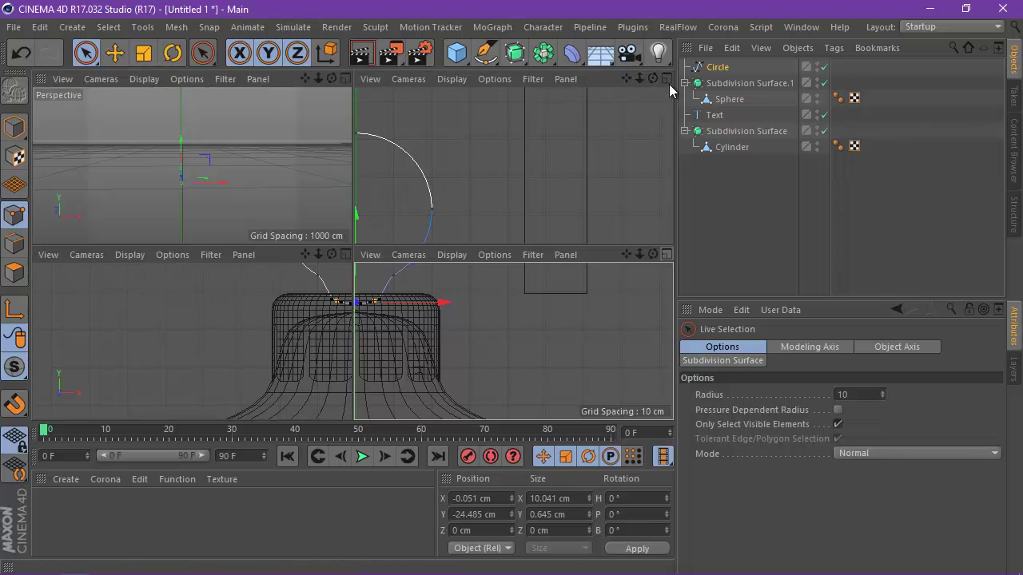
{"action": "left_click", "coordinate": [667, 254]}
{"action": "left_click_drag", "start_coordinate": [357, 221], "coordinate": [356, 232]}
Raise the whole Circle spline to about 270 cm on Y.
{"action": "left_click", "coordinate": [16, 128]}
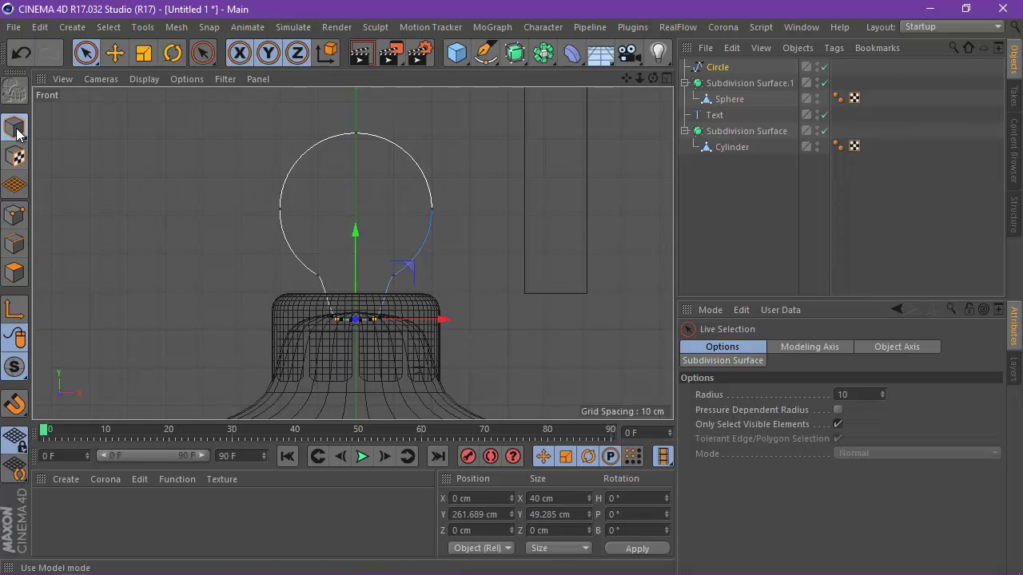
{"action": "mouse_move", "coordinate": [359, 160]}
{"action": "left_mouse_down"}
{"action": "mouse_move", "coordinate": [358, 132]}
{"action": "mouse_move", "coordinate": [353, 147]}
{"action": "left_mouse_up"}
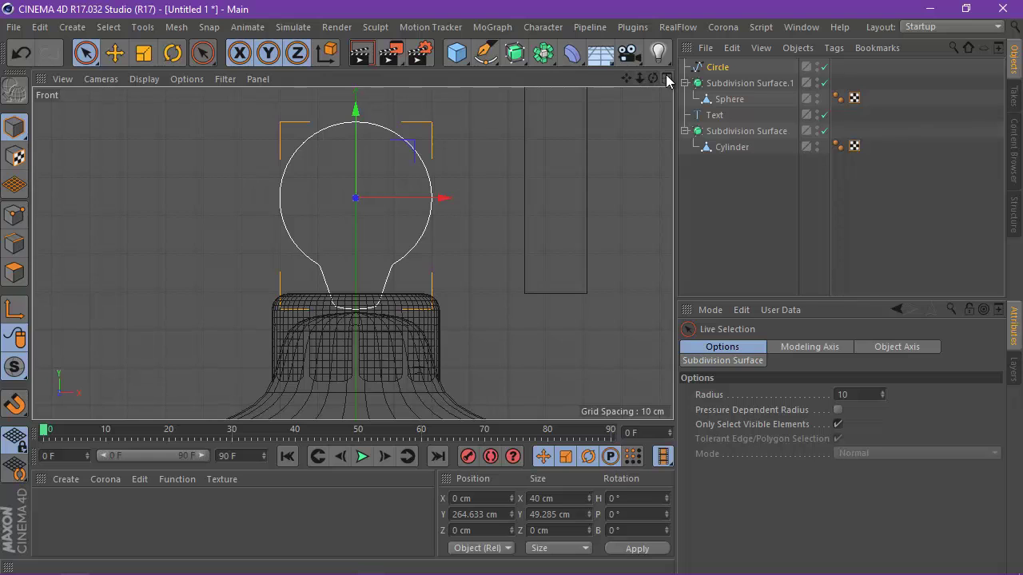
{"action": "left_click", "coordinate": [667, 79]}
{"action": "middle_click", "coordinate": [352, 88]}
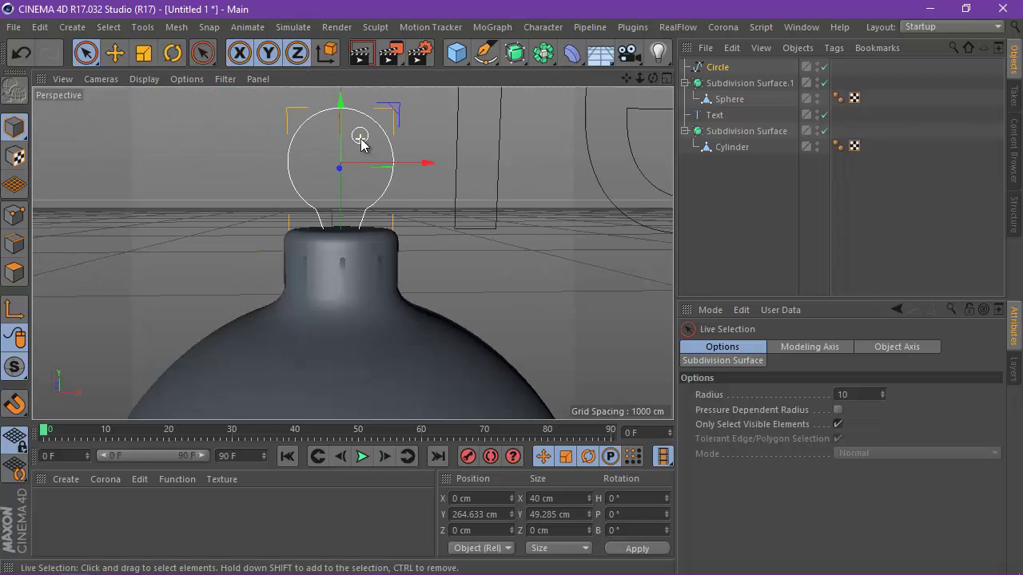
{"action": "scroll", "coordinate": [362, 144], "scroll_direction": "down", "scroll_amount": 2}
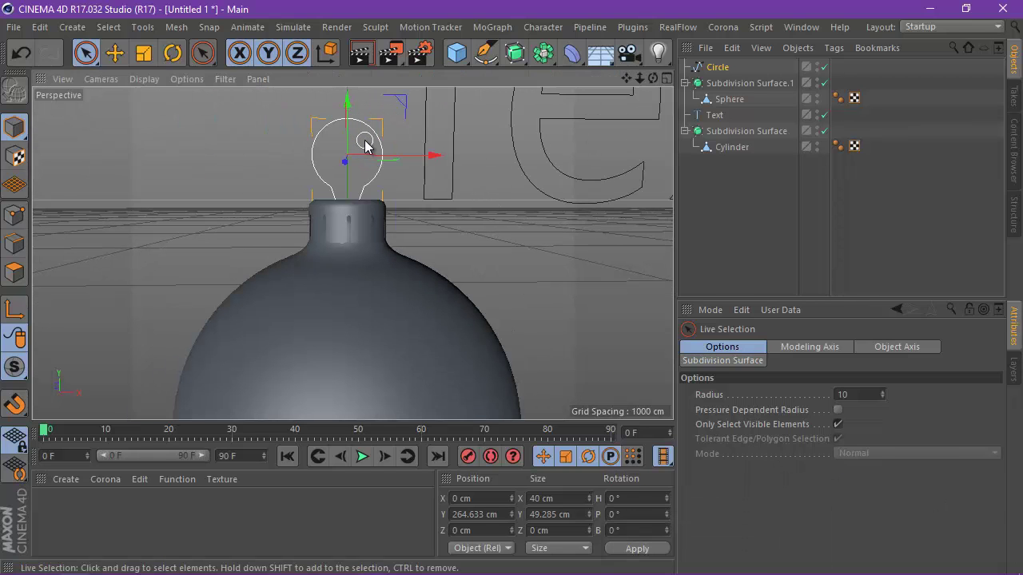
{"action": "scroll", "coordinate": [367, 147], "scroll_direction": "up", "scroll_amount": 3}
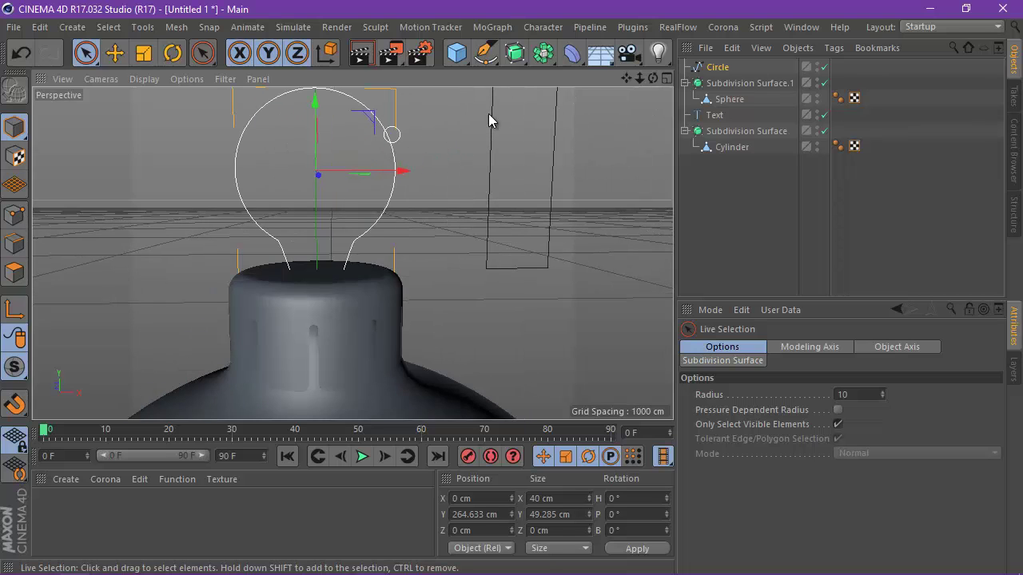
{"action": "left_click_drag", "start_coordinate": [319, 155], "coordinate": [276, 120]}
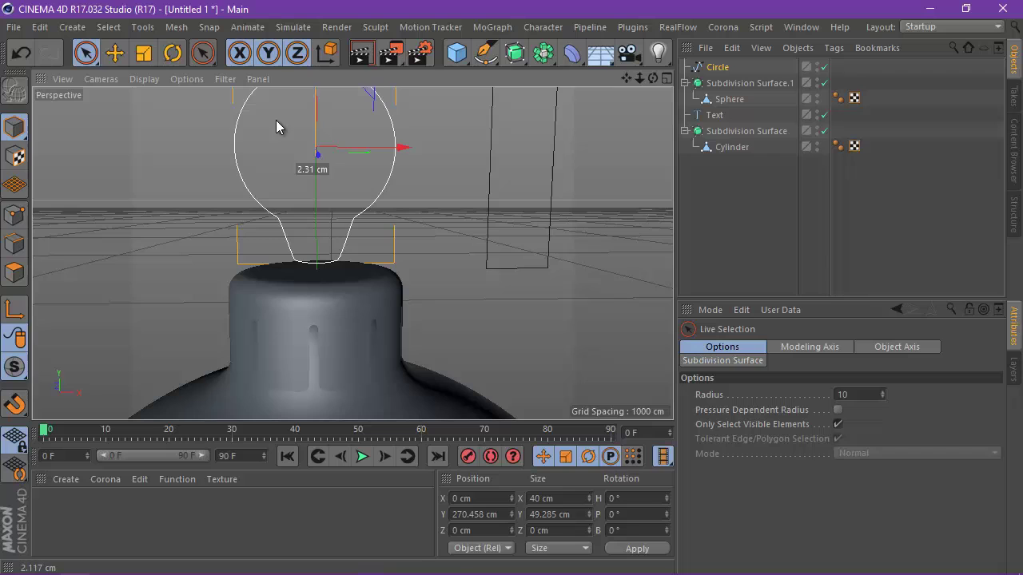
Lower the three bottom points into the cap to about -33 cm on Y, and nudge the whole spline down slightly.
{"action": "left_click", "coordinate": [22, 218]}
{"action": "left_click_drag", "start_coordinate": [329, 173], "coordinate": [318, 190]}
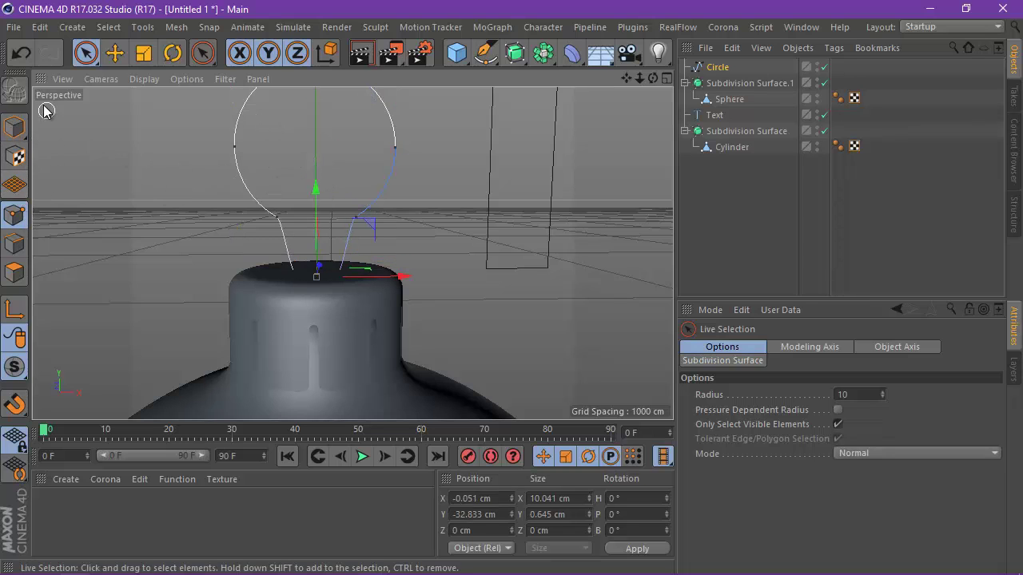
{"action": "left_click", "coordinate": [16, 129]}
{"action": "mouse_move", "coordinate": [317, 127]}
{"action": "left_mouse_down"}
{"action": "mouse_move", "coordinate": [317, 115]}
{"action": "mouse_move", "coordinate": [316, 129]}
{"action": "left_mouse_up"}
{"action": "scroll", "coordinate": [281, 158], "scroll_direction": "down", "scroll_amount": 3}
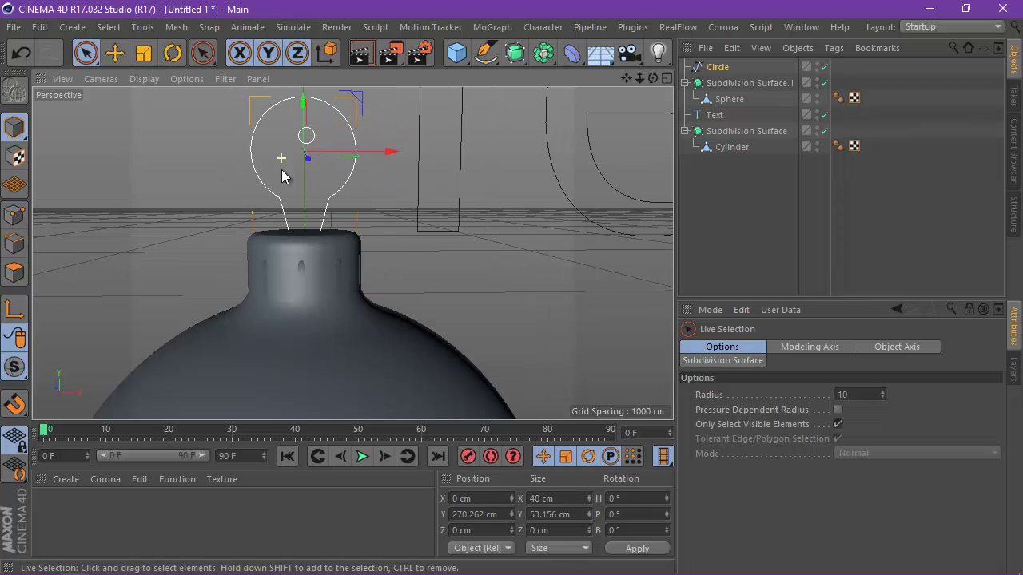
Scale the Circle spline vertically to about 91%, making it about 48.5 cm tall.
{"action": "left_click", "coordinate": [14, 215]}
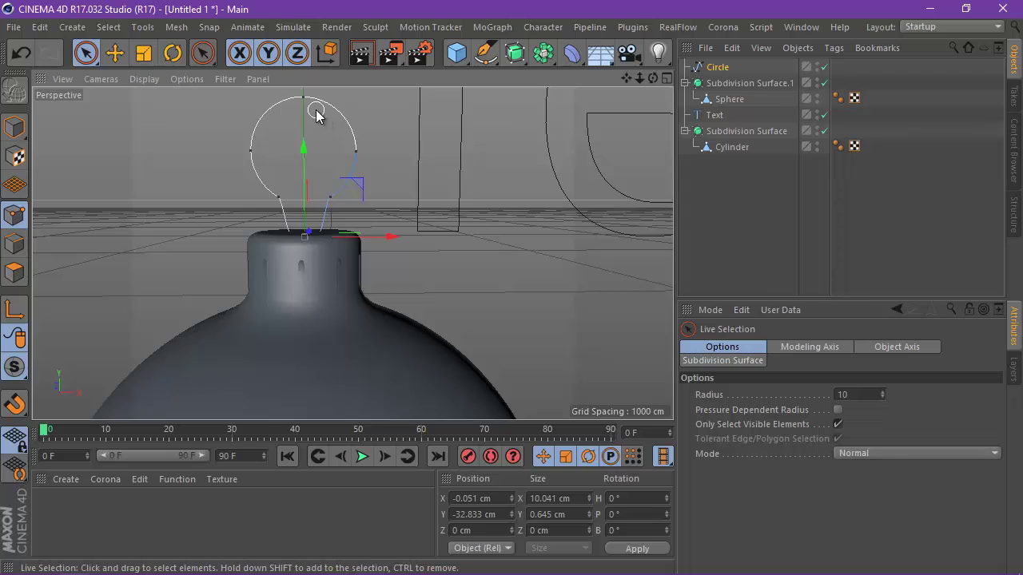
{"action": "left_click", "coordinate": [14, 128]}
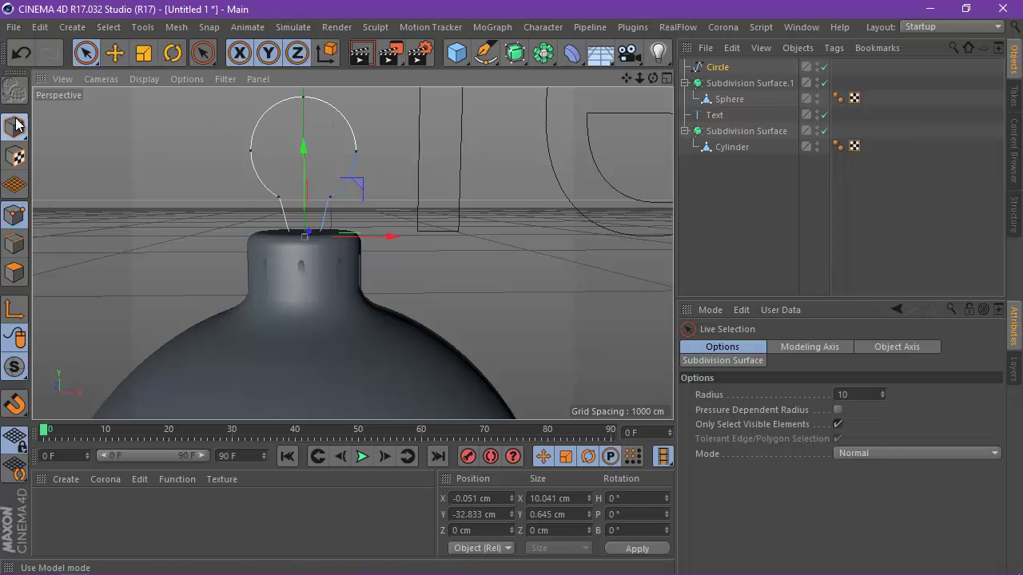
{"action": "left_click", "coordinate": [144, 53]}
{"action": "left_click_drag", "start_coordinate": [306, 101], "coordinate": [304, 104]}
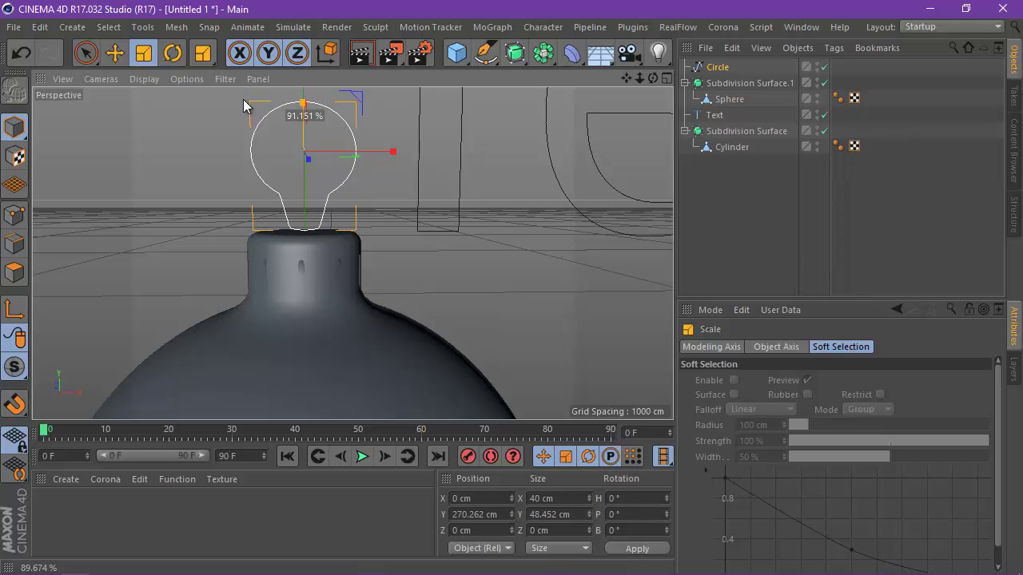
{"action": "left_click", "coordinate": [114, 53]}
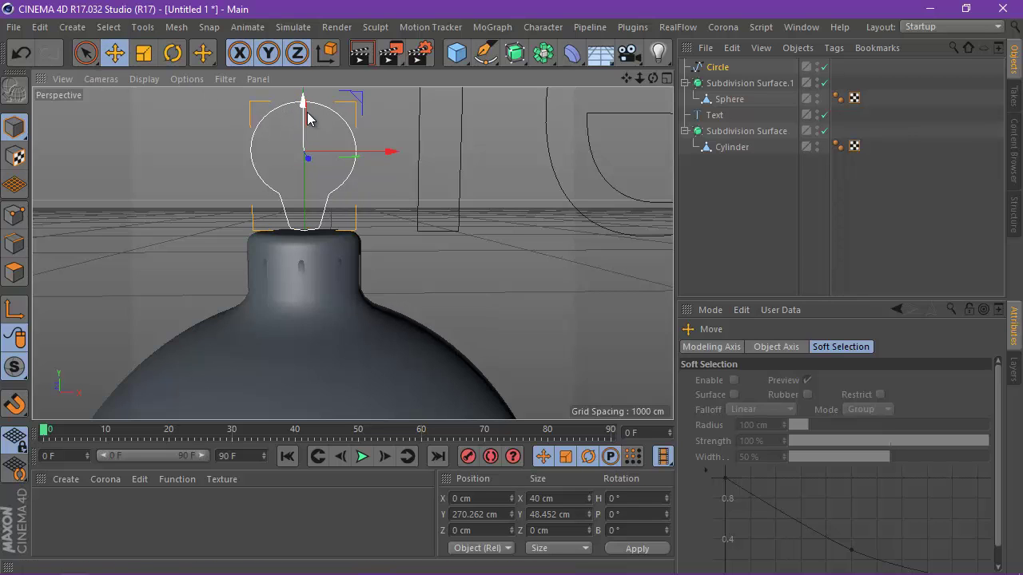
Lower the Circle spline further into the cap to about 264.3 cm on Y and nudge it to about -0.34 cm on X.
{"action": "left_click_drag", "start_coordinate": [308, 118], "coordinate": [319, 142]}
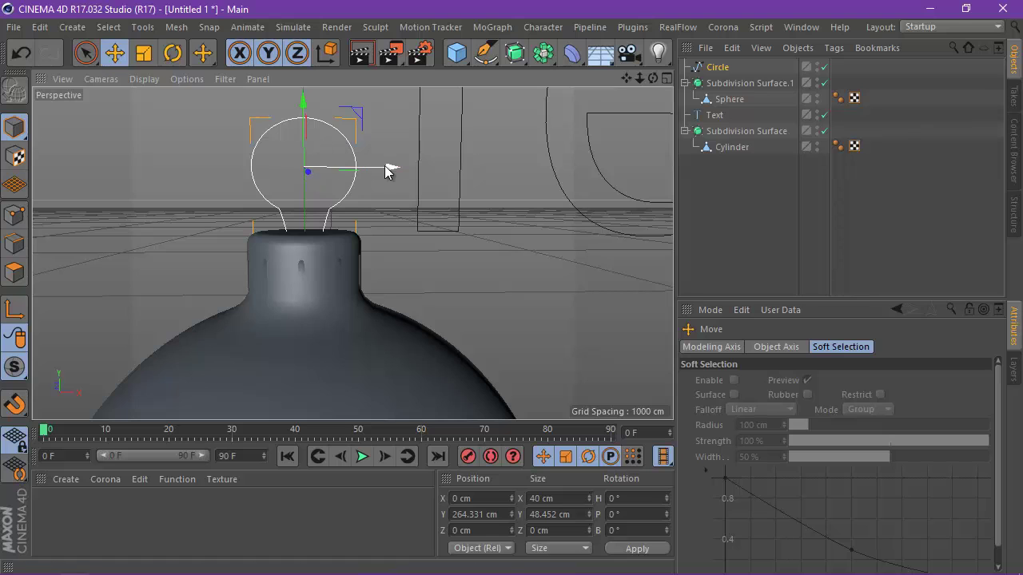
{"action": "left_click_drag", "start_coordinate": [386, 171], "coordinate": [391, 168]}
{"action": "scroll", "coordinate": [391, 175], "scroll_direction": "down", "scroll_amount": 5}
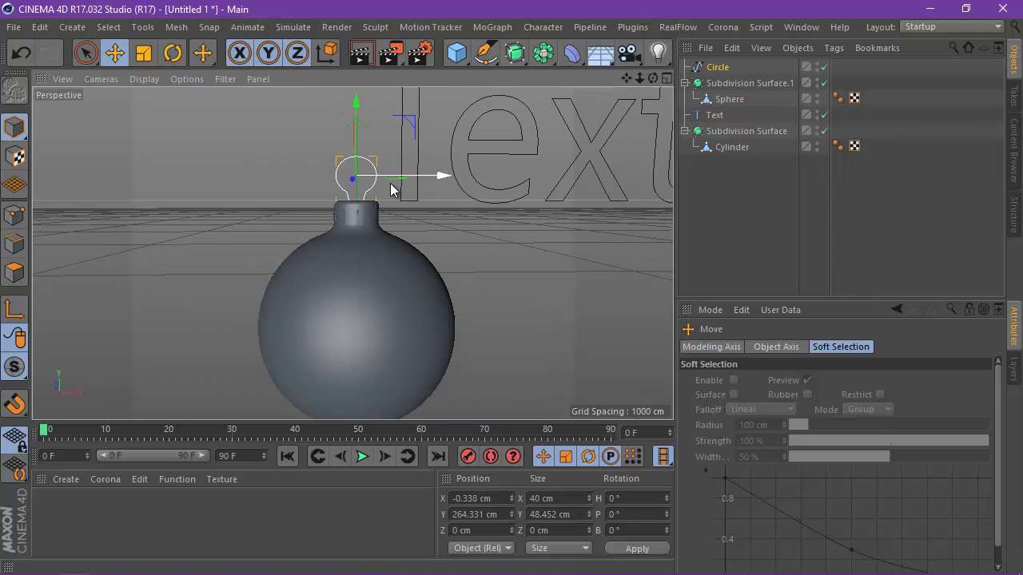
{"action": "scroll", "coordinate": [390, 186], "scroll_direction": "up", "scroll_amount": 2}
Add a second Circle spline with a radius of 4 cm as the loop's profile.
{"action": "left_click", "coordinate": [484, 52]}
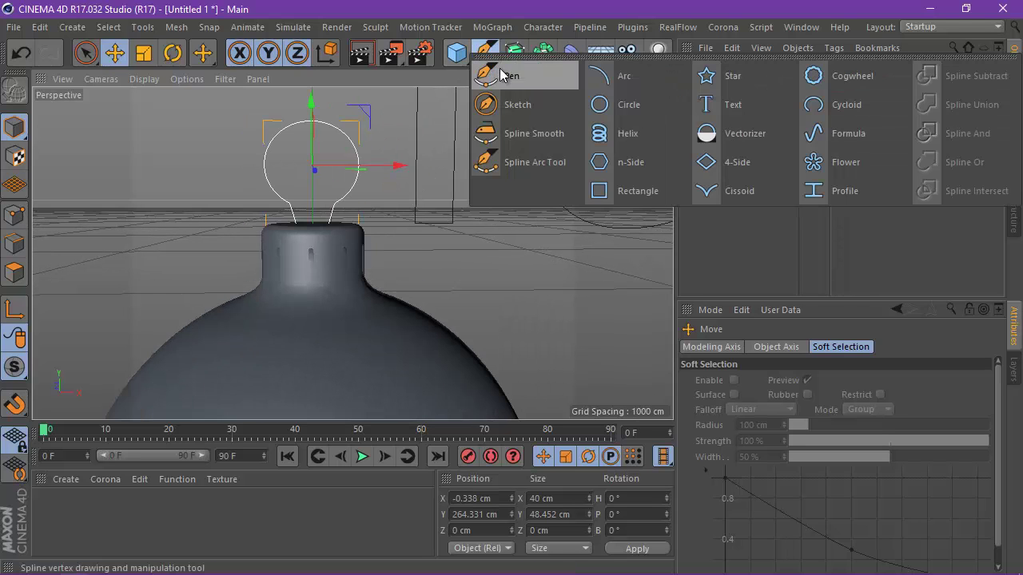
{"action": "left_click", "coordinate": [629, 104]}
{"action": "double_click", "coordinate": [799, 409]}
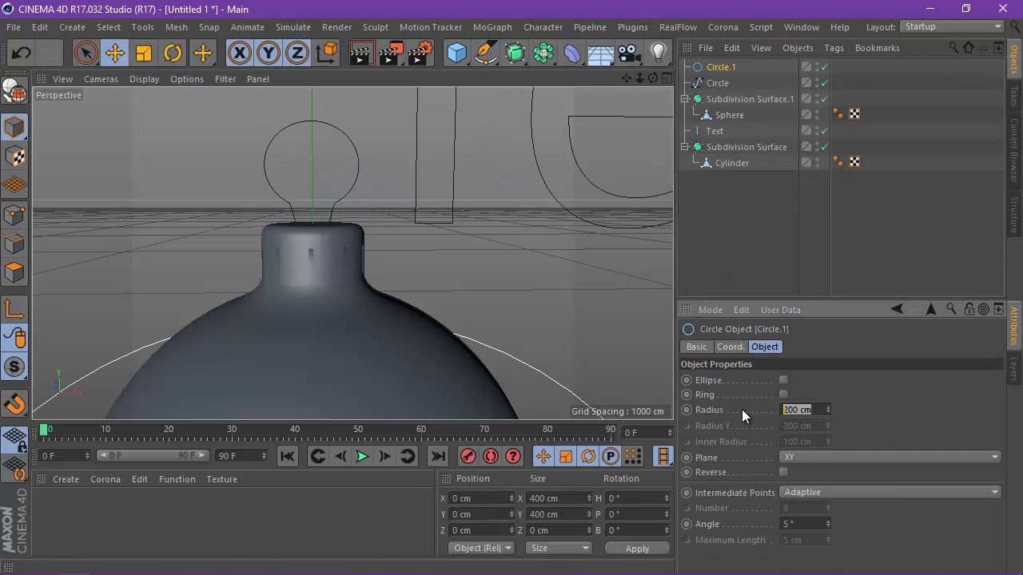
{"action": "type", "text": "4"}
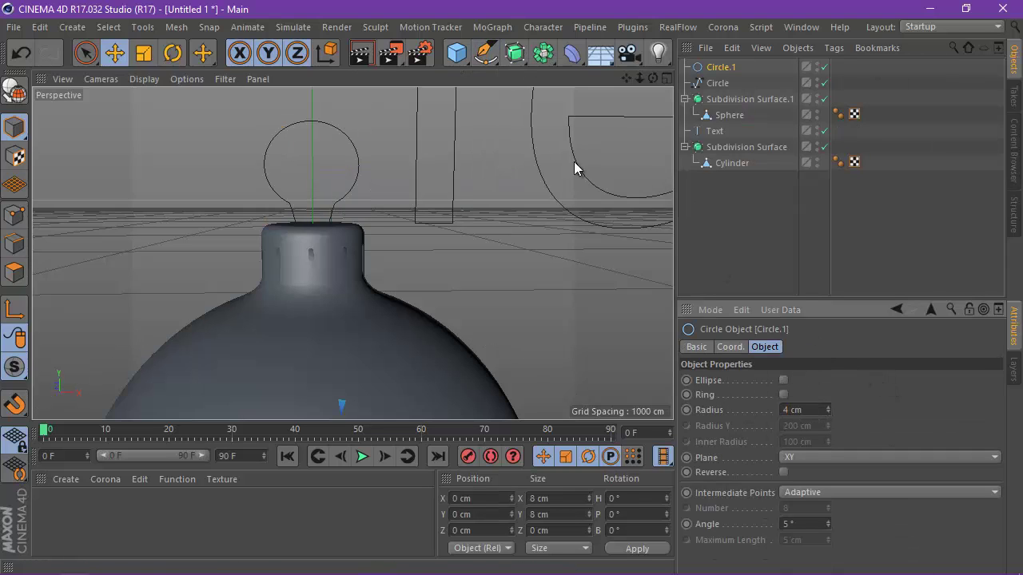
Create a Sweep and place Circle.1 as the profile and Circle as the path inside it.
{"action": "left_click", "coordinate": [486, 59]}
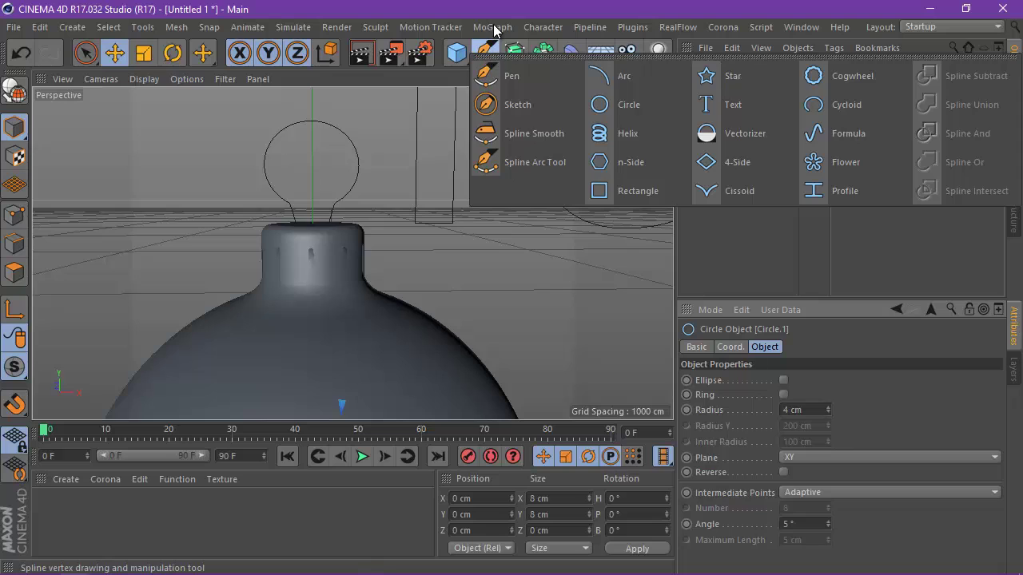
{"action": "left_click", "coordinate": [513, 58]}
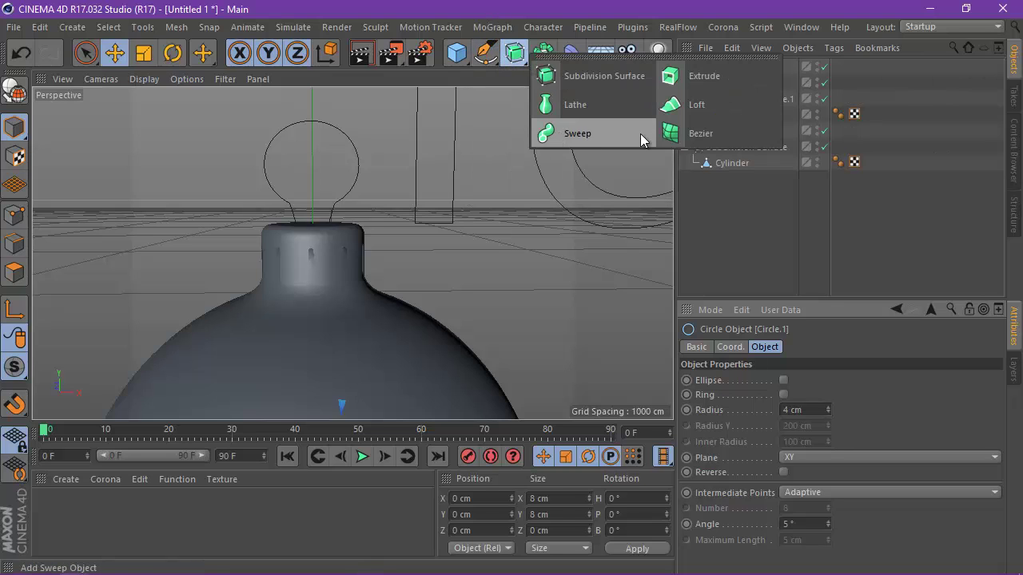
{"action": "left_click", "coordinate": [609, 136]}
{"action": "left_click_drag", "start_coordinate": [748, 85], "coordinate": [701, 103]}
{"action": "left_click_drag", "start_coordinate": [711, 84], "coordinate": [713, 71]}
{"action": "scroll", "coordinate": [320, 183], "scroll_direction": "down", "scroll_amount": 5}
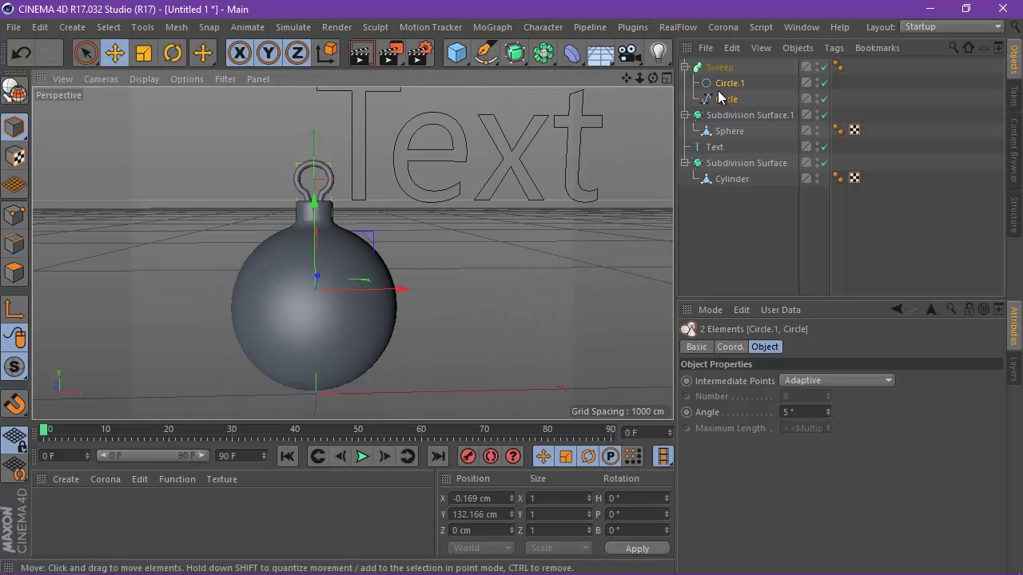
Set the profile circle's radius to 3 cm.
{"action": "left_click", "coordinate": [725, 84]}
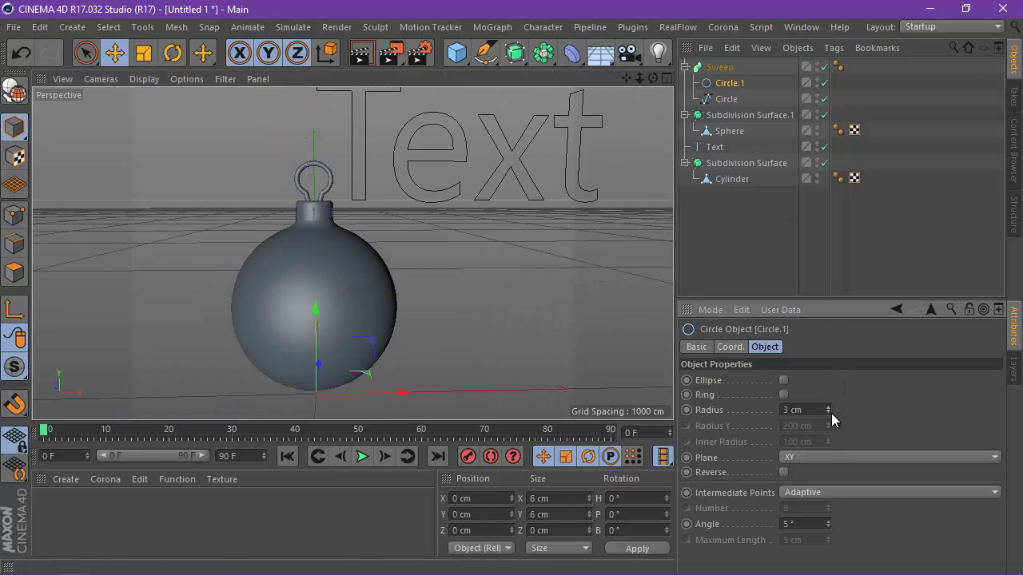
{"action": "scroll", "coordinate": [378, 171], "scroll_direction": "up", "scroll_amount": 5}
{"action": "scroll", "coordinate": [378, 171], "scroll_direction": "down", "scroll_amount": 3}
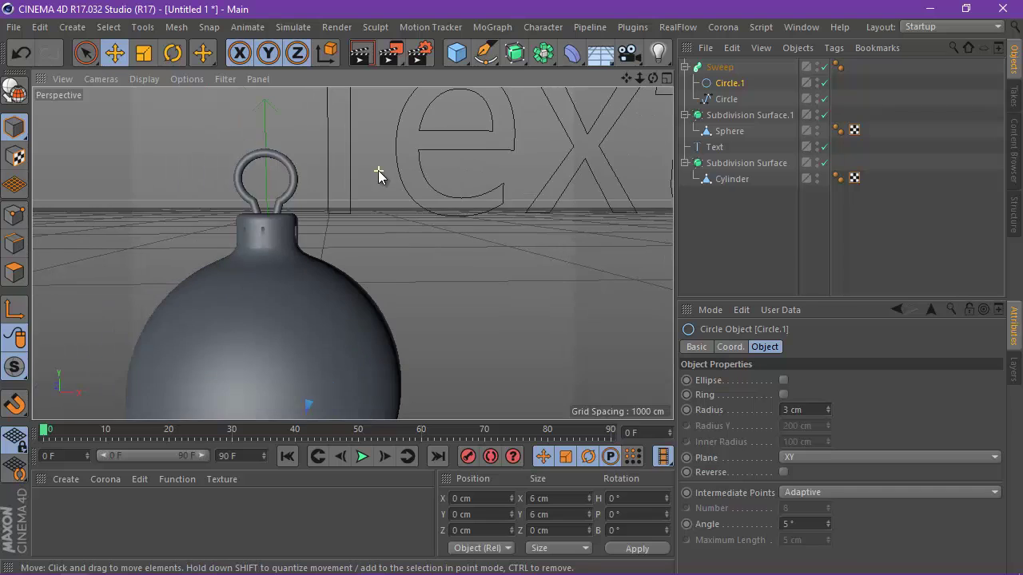
Move the profile circle's axis up to the centre of the loop, about 262.7 cm on Y.
{"action": "left_click", "coordinate": [14, 309]}
{"action": "left_click_drag", "start_coordinate": [286, 369], "coordinate": [294, 90]}
{"action": "left_click", "coordinate": [14, 310]}
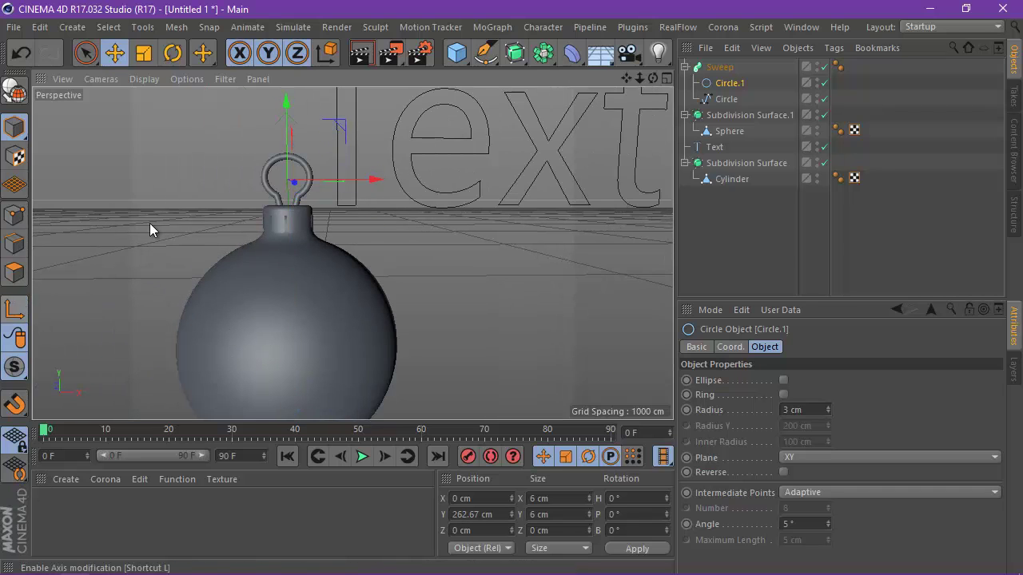
Thin the hanging loop by setting the profile circle's radius to 2 cm.
{"action": "scroll", "coordinate": [262, 167], "scroll_direction": "up", "scroll_amount": 3}
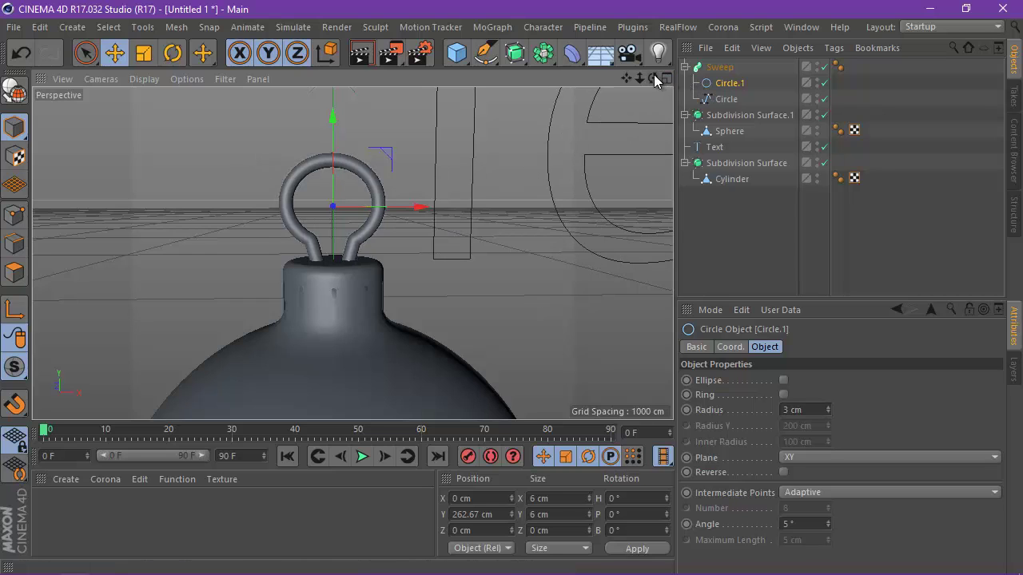
{"action": "left_click_drag", "start_coordinate": [652, 78], "coordinate": [514, 292]}
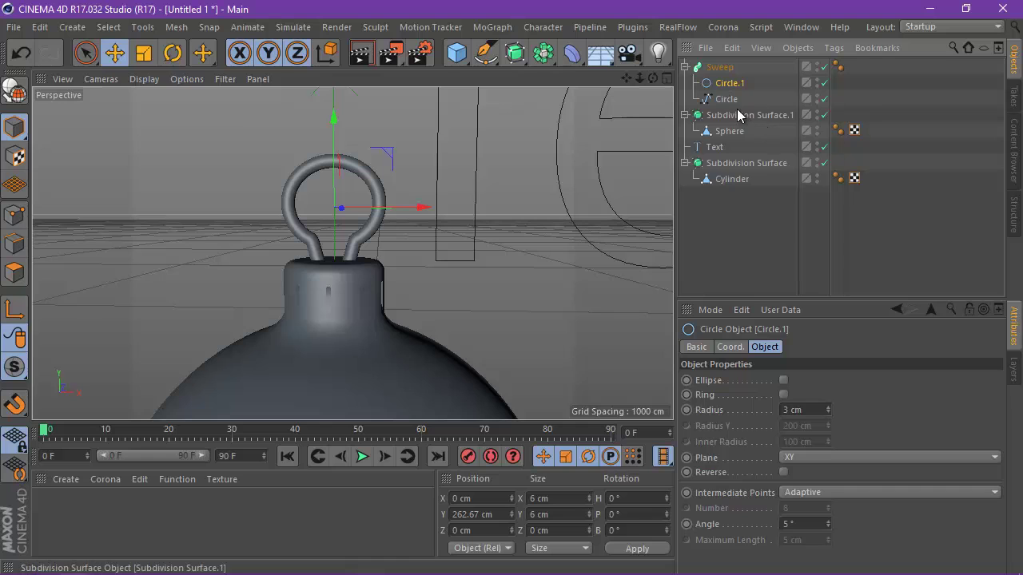
{"action": "left_click", "coordinate": [829, 412]}
{"action": "scroll", "coordinate": [425, 266], "scroll_direction": "down", "scroll_amount": 2}
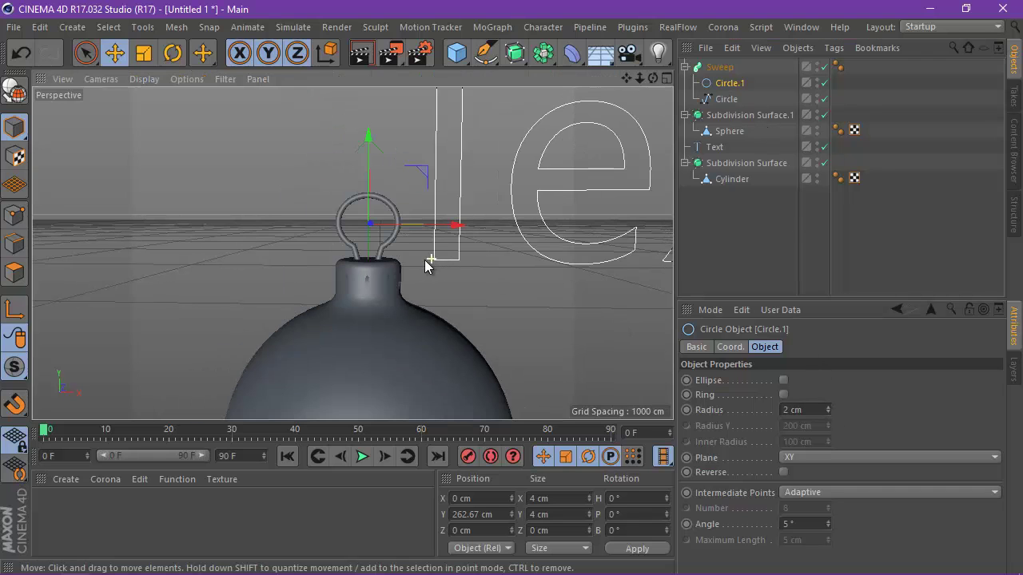
{"action": "scroll", "coordinate": [415, 249], "scroll_direction": "up", "scroll_amount": 2}
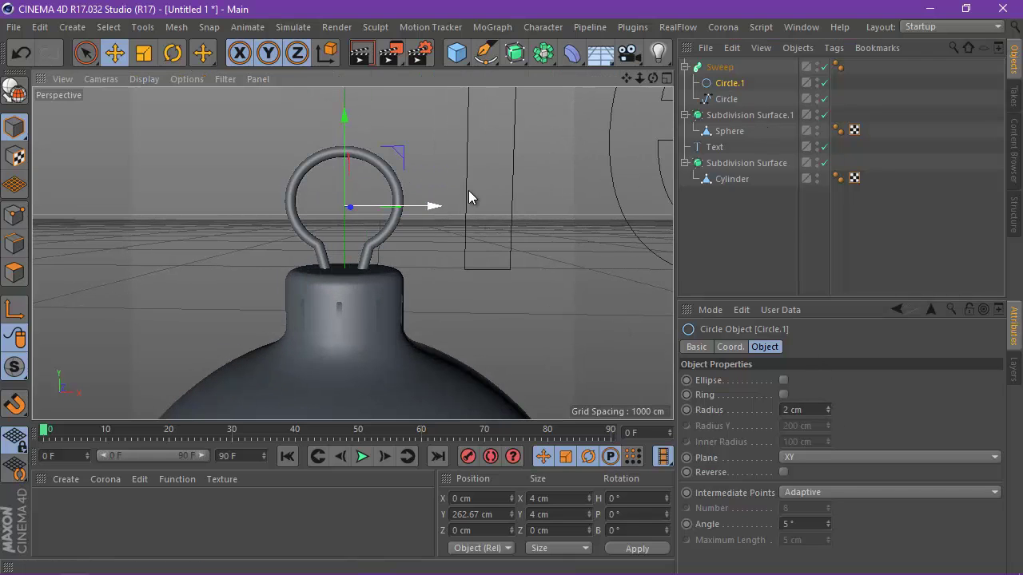
Move the Sweep's axis up to the loop at about 275.5 cm on Y and nudge the Sweep slightly along X.
{"action": "left_click", "coordinate": [719, 67]}
{"action": "scroll", "coordinate": [411, 221], "scroll_direction": "down", "scroll_amount": 4}
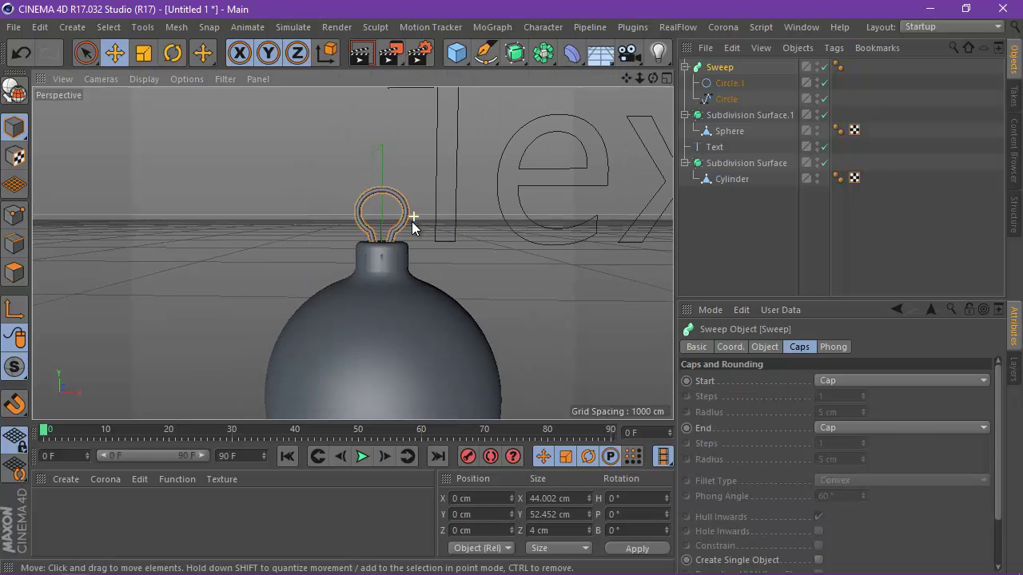
{"action": "scroll", "coordinate": [408, 232], "scroll_direction": "down", "scroll_amount": 1}
{"action": "left_click", "coordinate": [14, 310]}
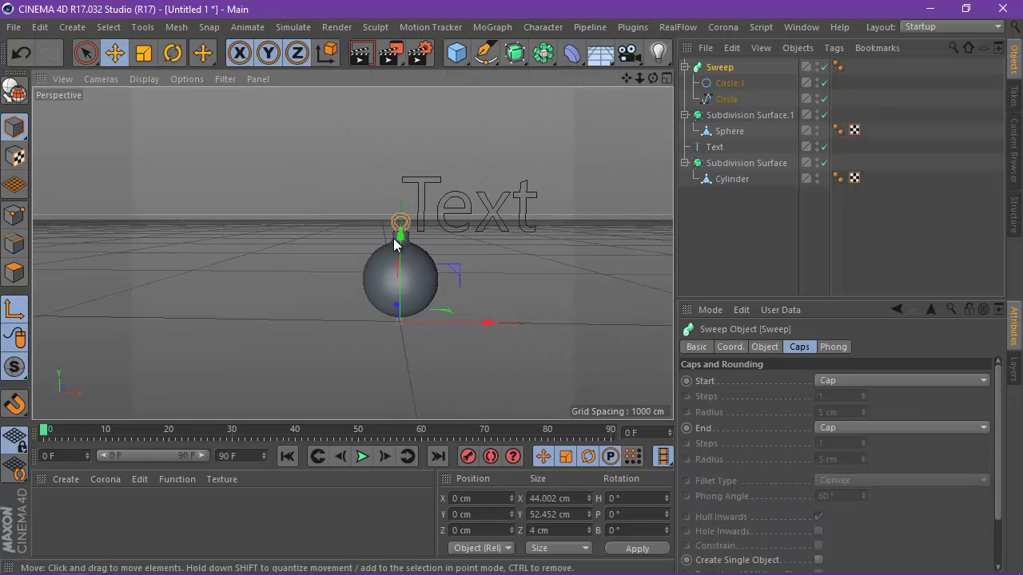
{"action": "left_click_drag", "start_coordinate": [400, 264], "coordinate": [399, 219]}
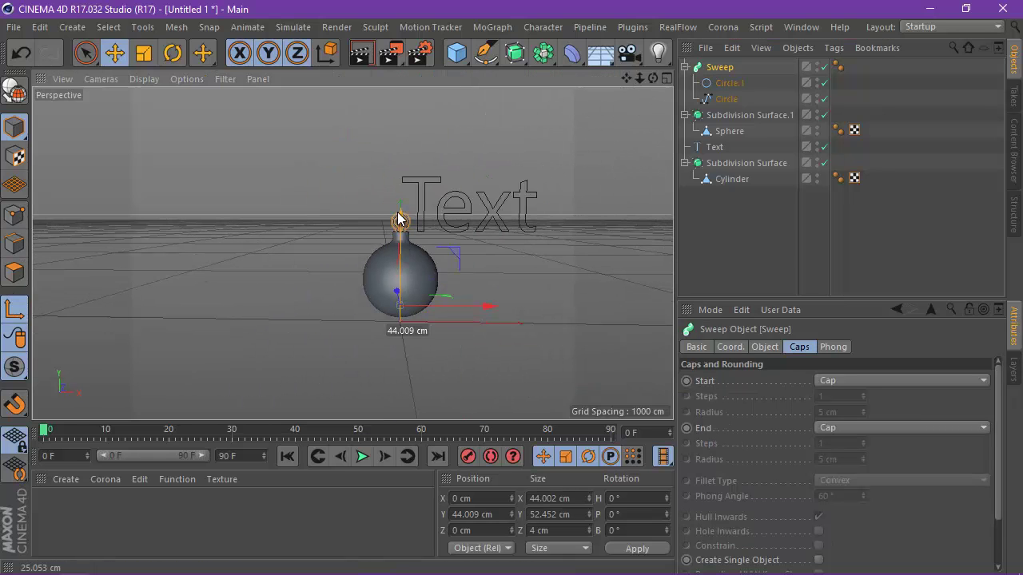
{"action": "left_click", "coordinate": [15, 310]}
{"action": "scroll", "coordinate": [406, 220], "scroll_direction": "up", "scroll_amount": 5}
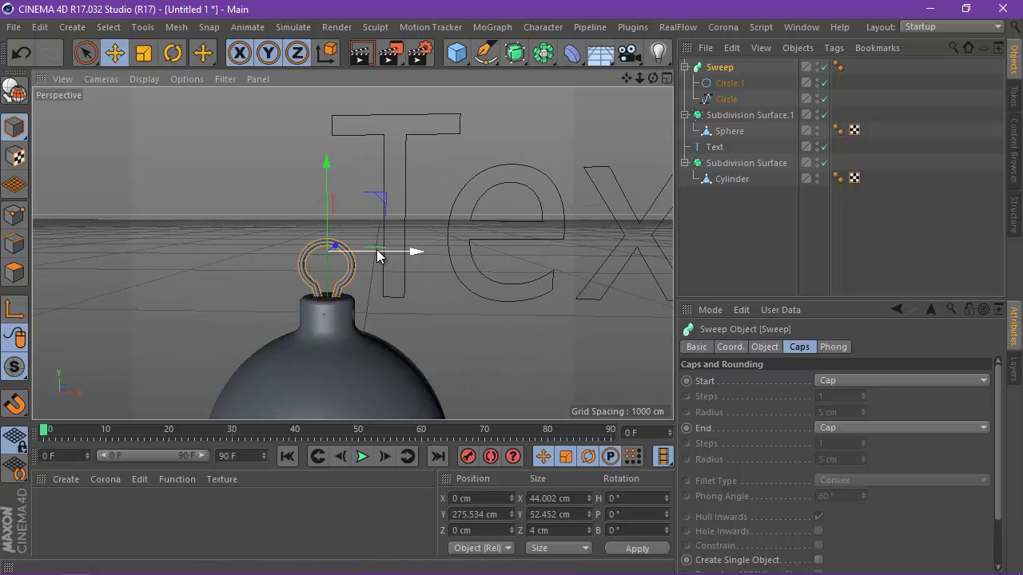
{"action": "left_click_drag", "start_coordinate": [382, 252], "coordinate": [378, 249]}
{"action": "scroll", "coordinate": [377, 250], "scroll_direction": "down", "scroll_amount": 2}
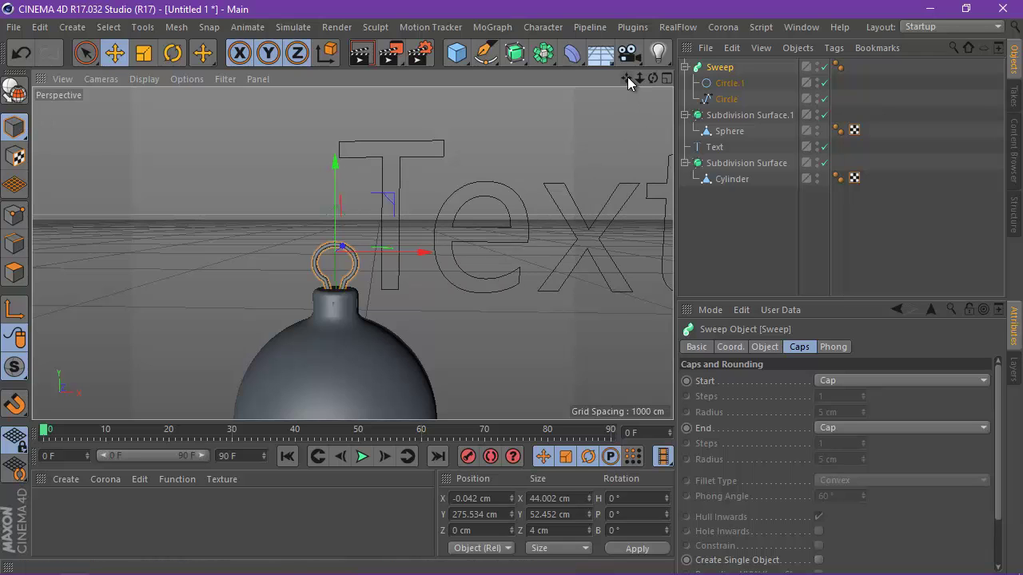
Select all objects and raise them together above the ground to about 369 cm on Y.
{"action": "left_click_drag", "start_coordinate": [626, 77], "coordinate": [511, 277]}
{"action": "scroll", "coordinate": [344, 262], "scroll_direction": "down", "scroll_amount": 6}
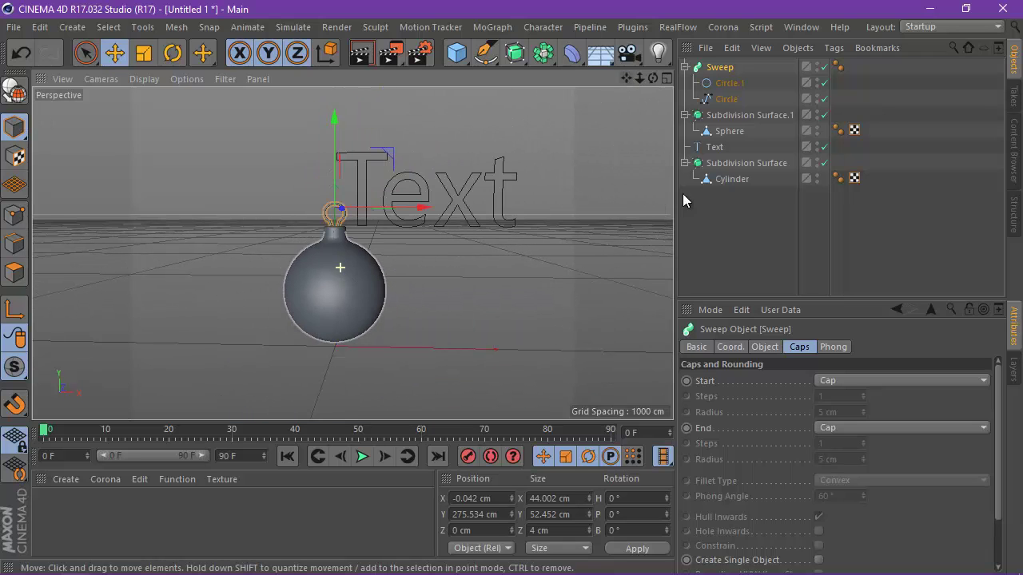
{"action": "left_click_drag", "start_coordinate": [757, 249], "coordinate": [679, 80]}
{"action": "left_click_drag", "start_coordinate": [339, 167], "coordinate": [336, 77]}
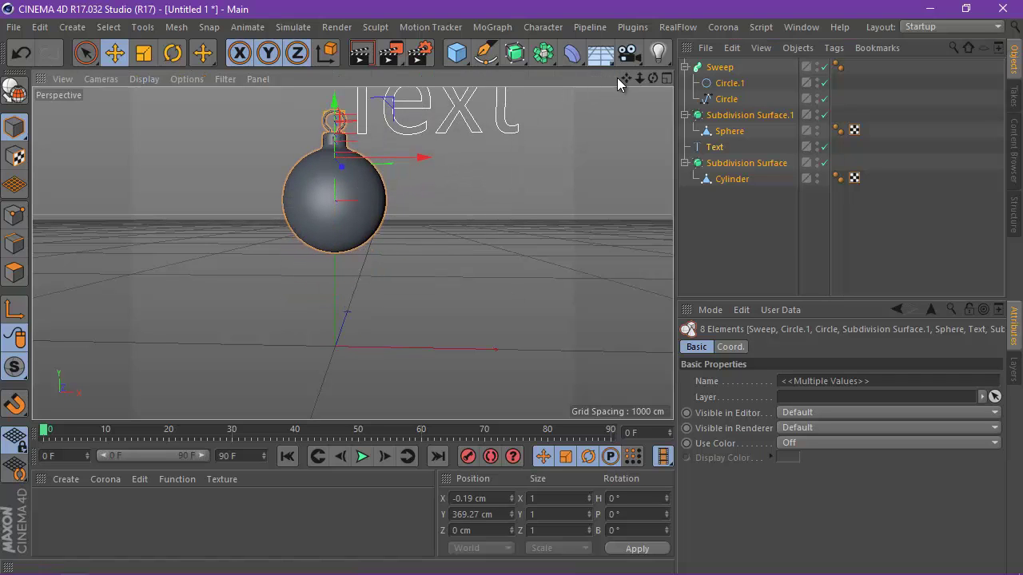
Frame the whole ornament and render the perspective view to check its shape.
{"action": "left_click_drag", "start_coordinate": [626, 77], "coordinate": [511, 288]}
{"action": "left_click_drag", "start_coordinate": [651, 79], "coordinate": [642, 79]}
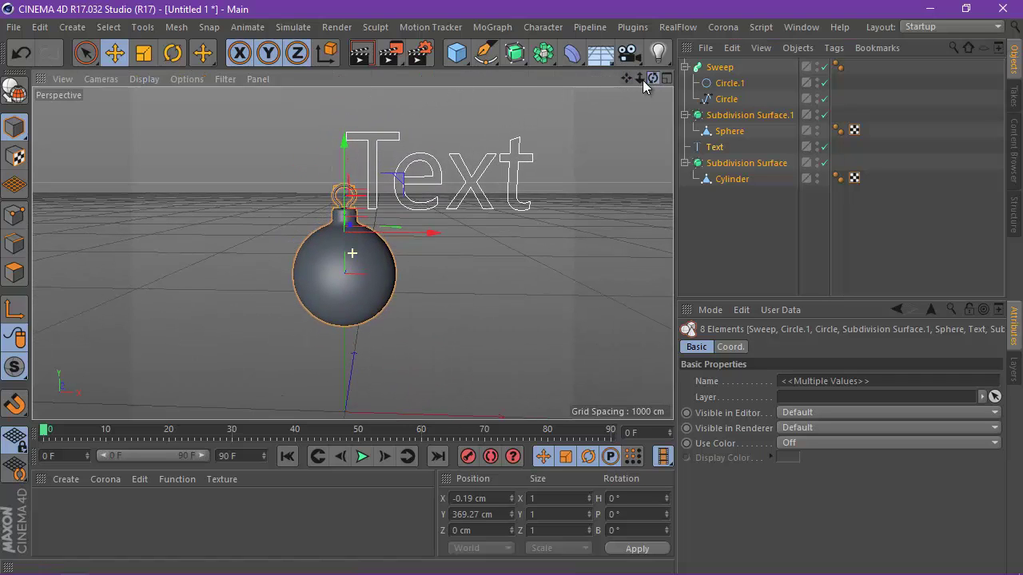
{"action": "scroll", "coordinate": [349, 200], "scroll_direction": "up", "scroll_amount": 3}
{"action": "scroll", "coordinate": [349, 204], "scroll_direction": "up", "scroll_amount": 2}
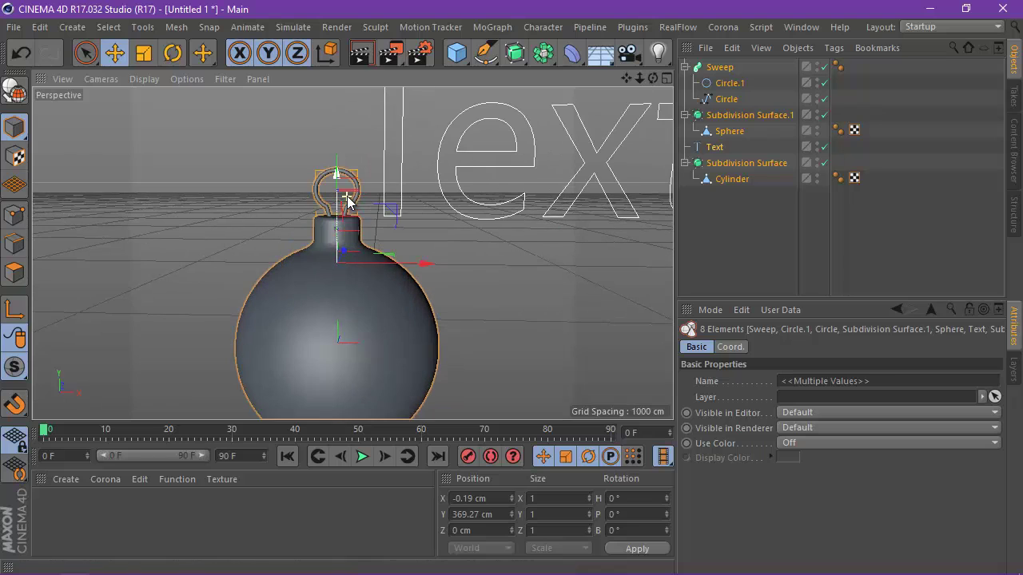
{"action": "left_click", "coordinate": [362, 54]}
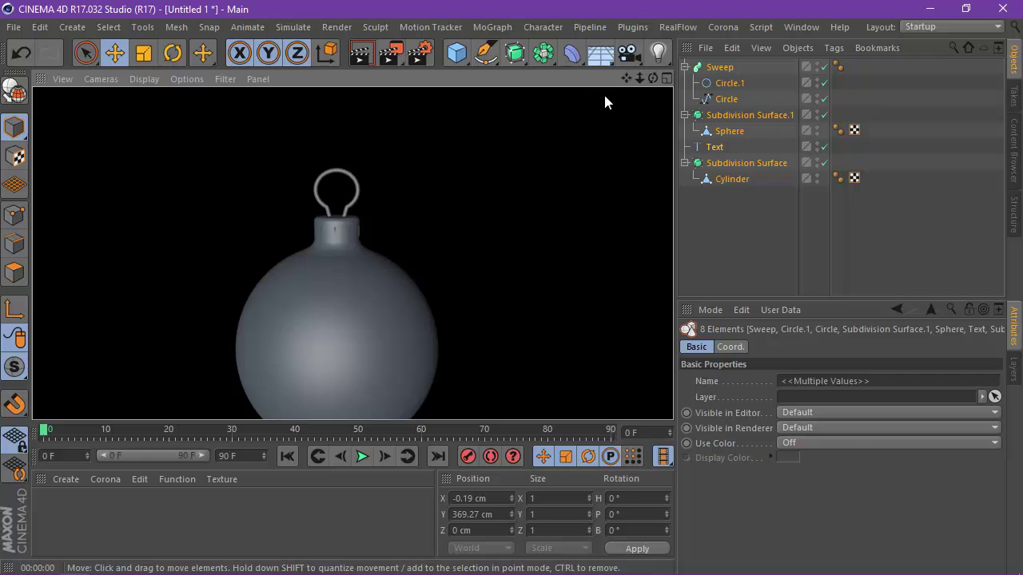
{"action": "middle_click_drag", "start_coordinate": [512, 287], "coordinate": [512, 238], "text": "alt"}
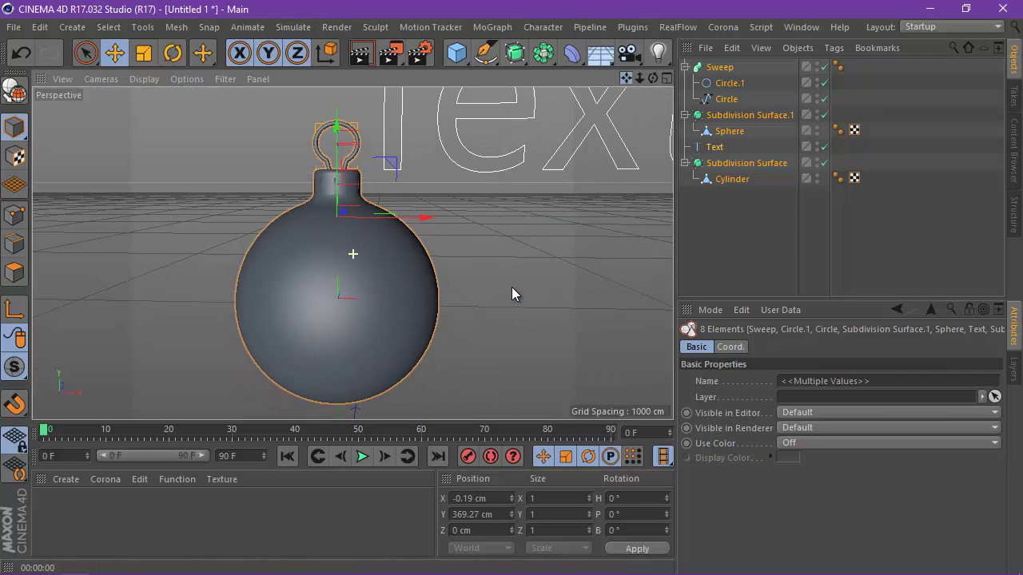
{"action": "left_click", "coordinate": [357, 57]}
Create a new material and assign it to the loop's Sweep and the cap's Subdivision Surface.
{"action": "left_click", "coordinate": [57, 480]}
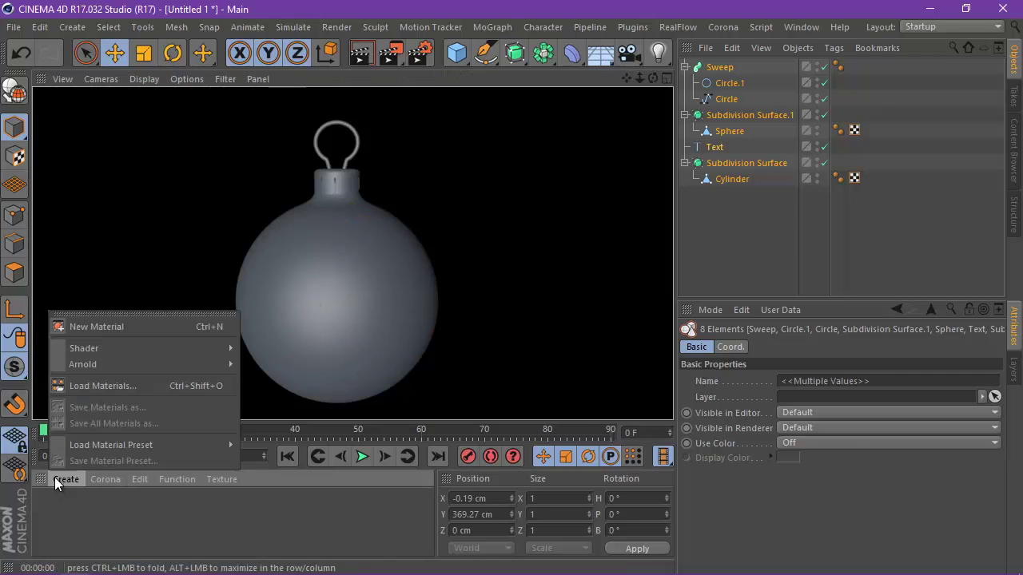
{"action": "left_click", "coordinate": [96, 327]}
{"action": "left_click_drag", "start_coordinate": [68, 507], "coordinate": [620, 245]}
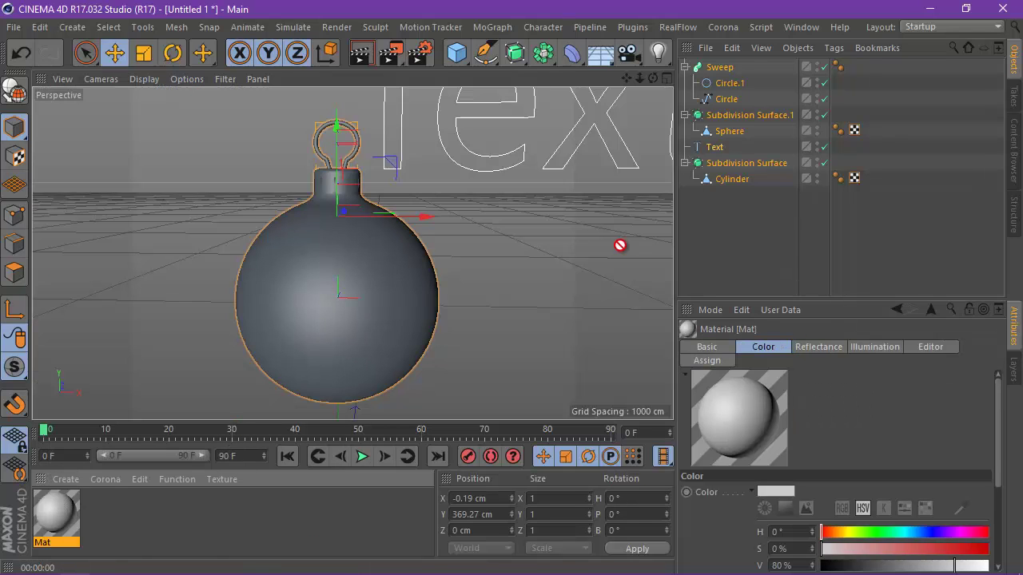
{"action": "left_click_drag", "start_coordinate": [722, 71], "coordinate": [716, 71]}
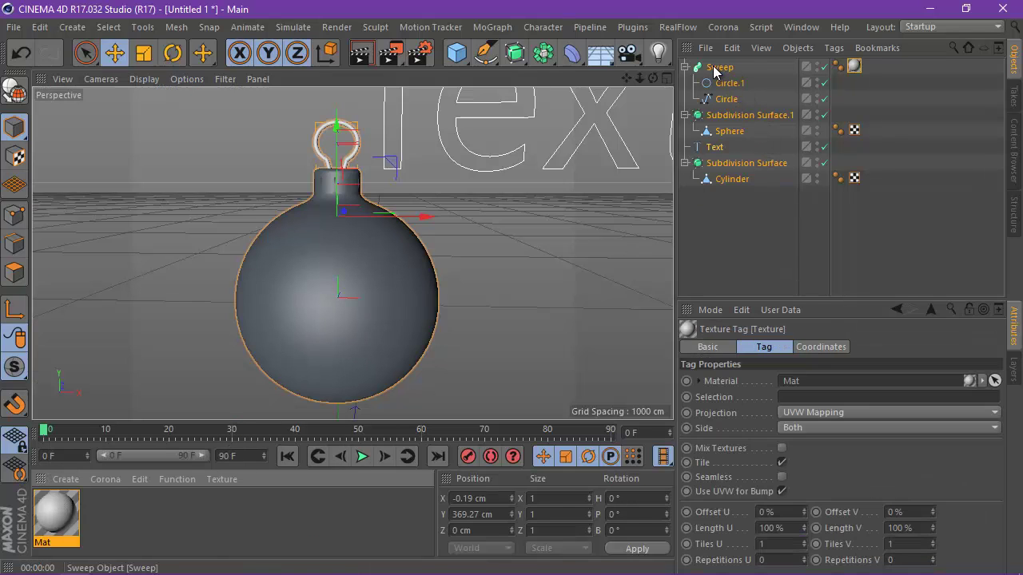
{"action": "left_click", "coordinate": [750, 218]}
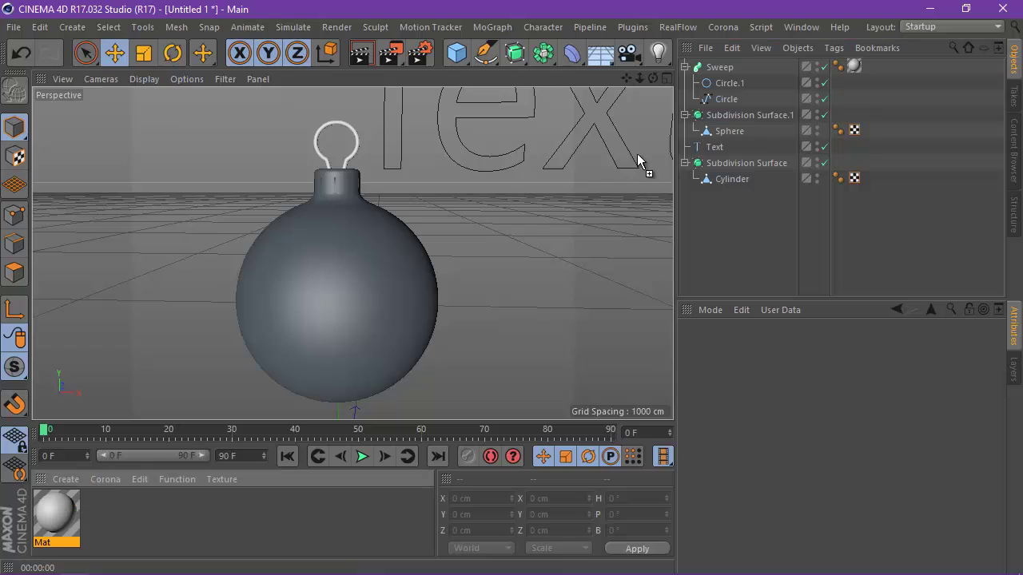
{"action": "left_click_drag", "start_coordinate": [640, 160], "coordinate": [717, 120]}
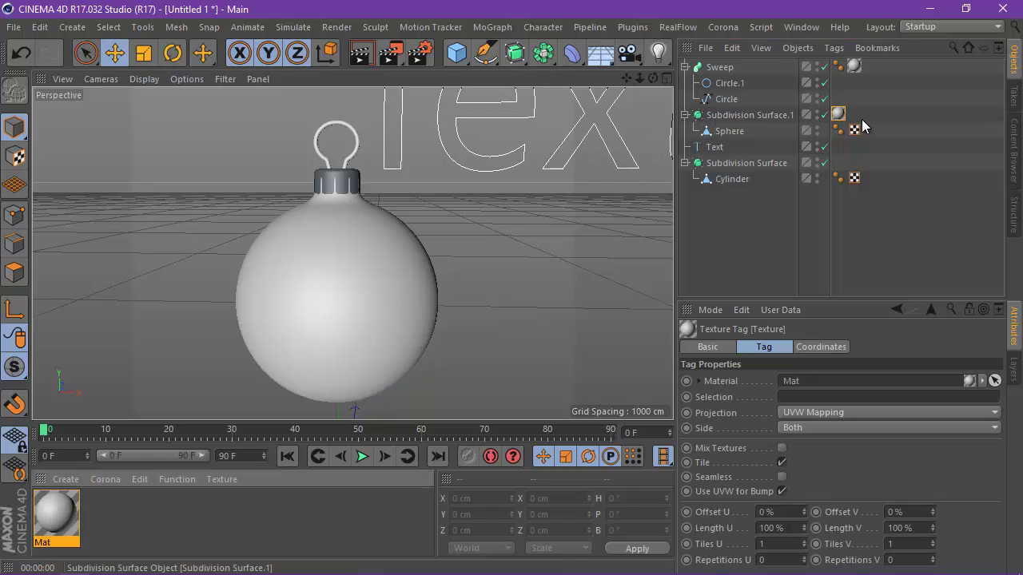
{"action": "left_click_drag", "start_coordinate": [863, 169], "coordinate": [861, 166]}
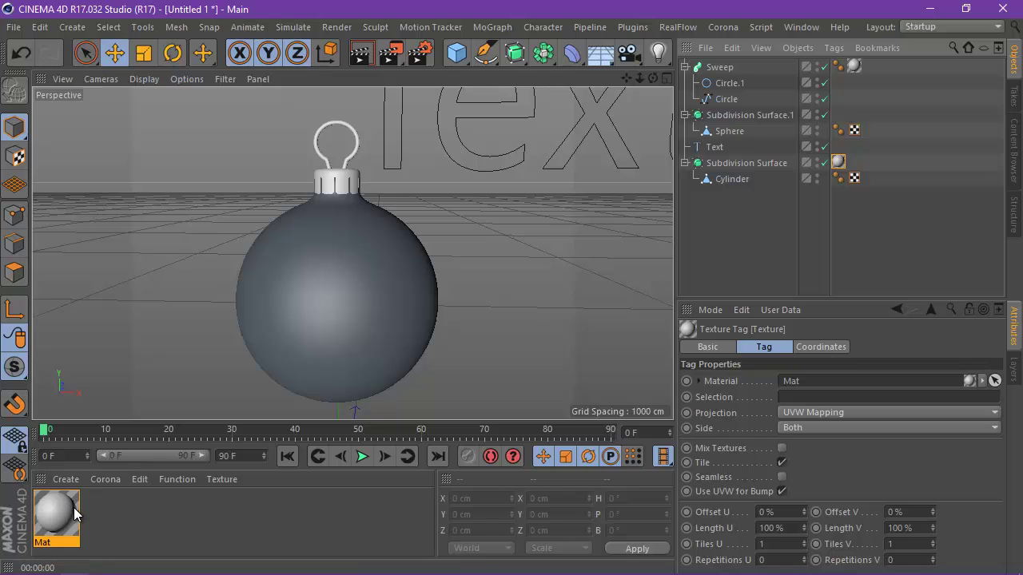
Create a second material, assign it to the ball's Subdivision Surface.1, and collapse that object's hierarchy.
{"action": "double_click", "coordinate": [102, 514]}
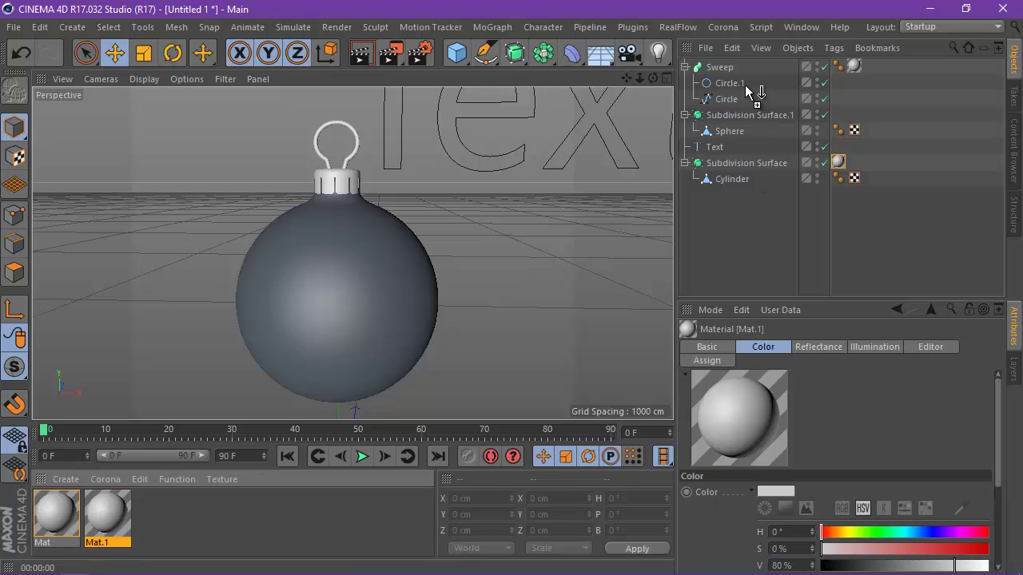
{"action": "left_click_drag", "start_coordinate": [747, 117], "coordinate": [743, 117]}
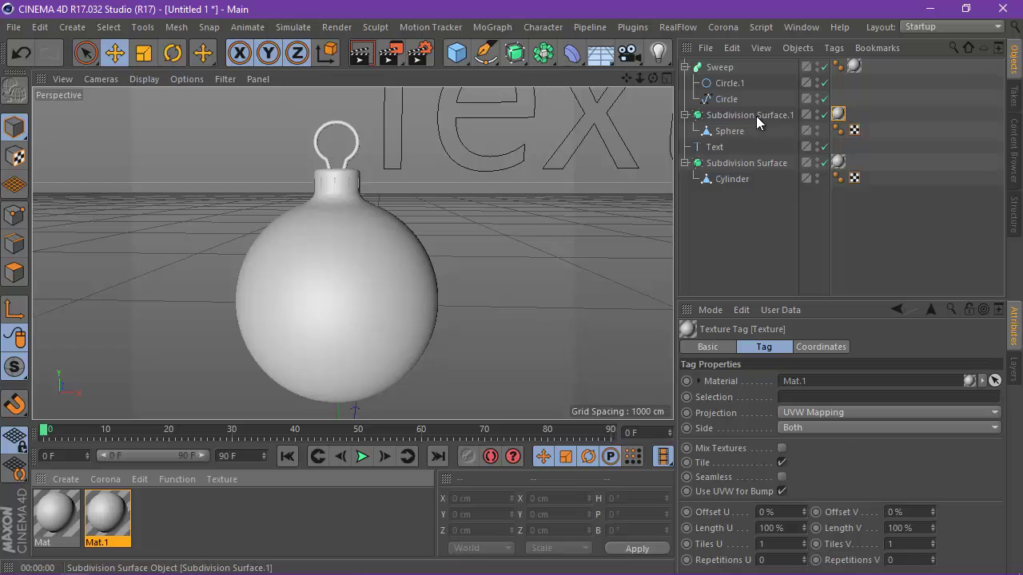
{"action": "left_click", "coordinate": [758, 121]}
{"action": "left_click", "coordinate": [685, 115]}
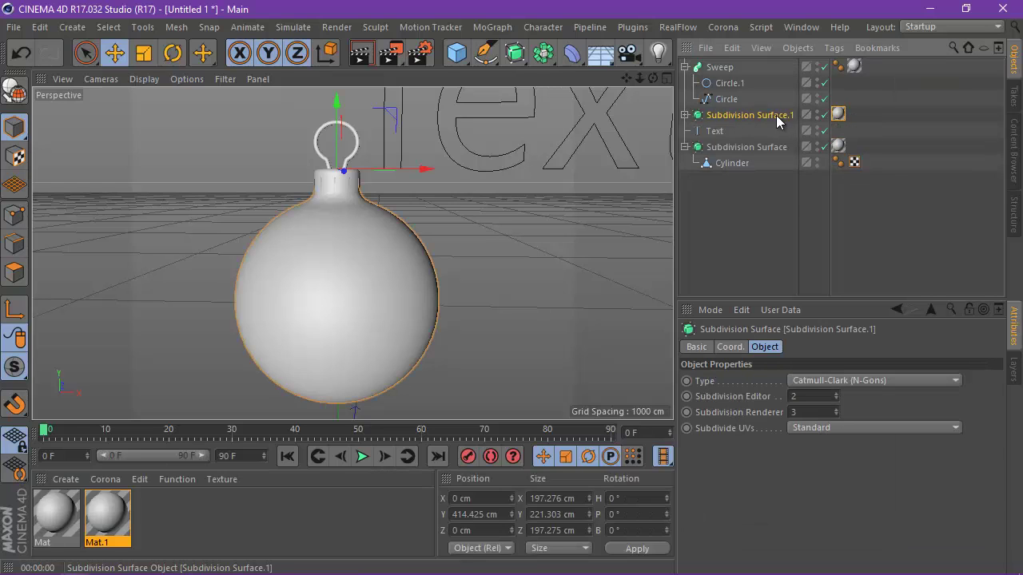
Move the ball's Subdivision Surface.1 and the Text object to the end of the object list, and render the perspective view.
{"action": "left_click_drag", "start_coordinate": [784, 193], "coordinate": [784, 195]}
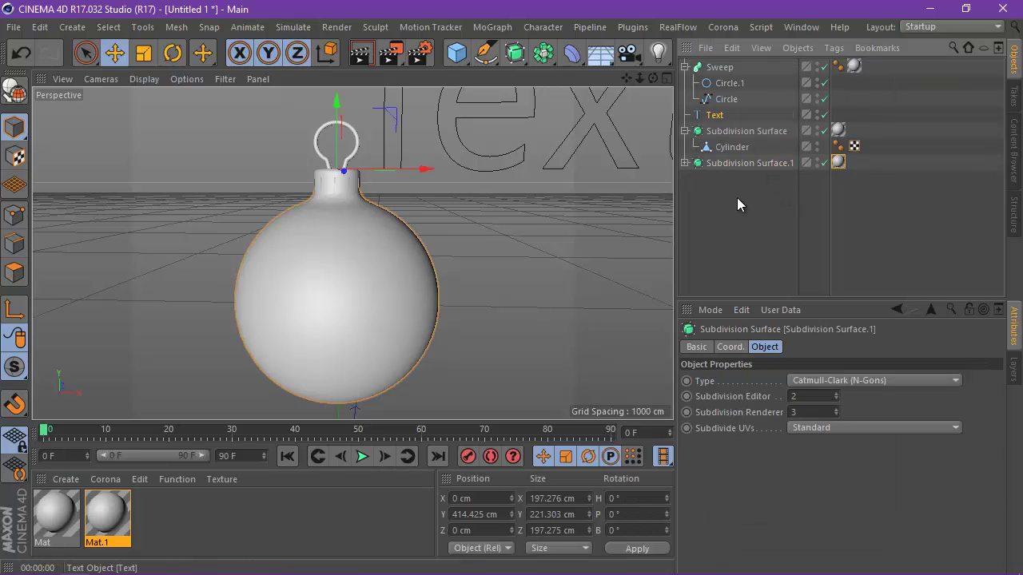
{"action": "left_click_drag", "start_coordinate": [714, 114], "coordinate": [719, 169]}
{"action": "scroll", "coordinate": [328, 185], "scroll_direction": "down", "scroll_amount": 2}
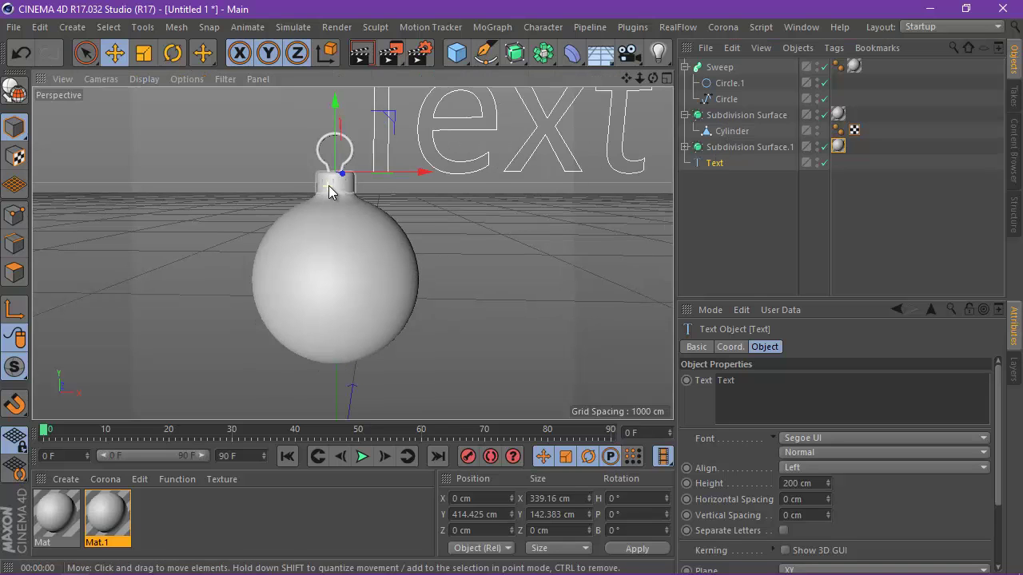
{"action": "left_click", "coordinate": [362, 53]}
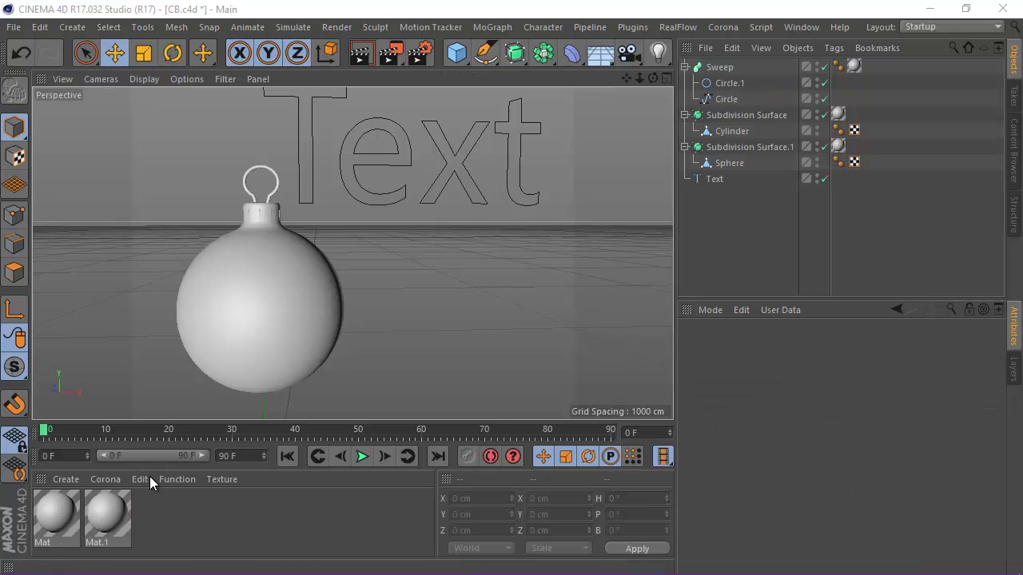
Add a new Subdivision Surface and nest the cap's existing Subdivision Surface with its Cylinder inside it.
{"action": "key", "text": "ctrl+z"}
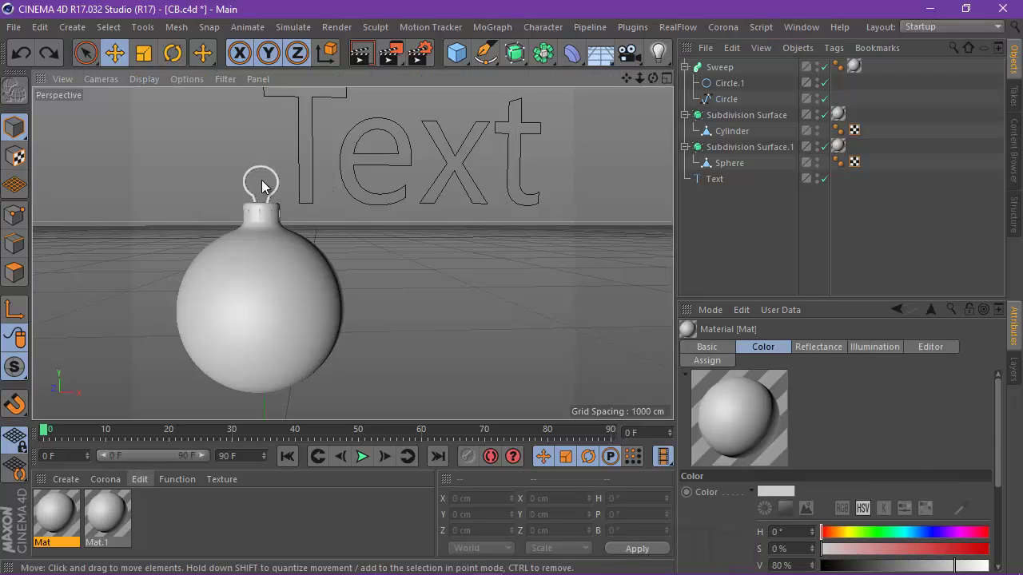
{"action": "scroll", "coordinate": [268, 182], "scroll_direction": "up", "scroll_amount": 2}
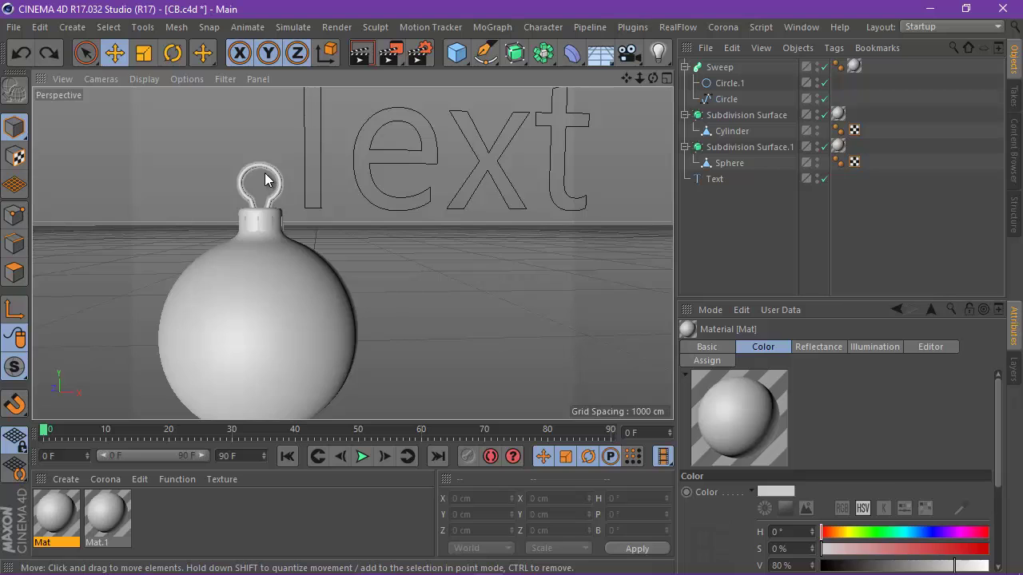
{"action": "scroll", "coordinate": [263, 176], "scroll_direction": "up", "scroll_amount": 4}
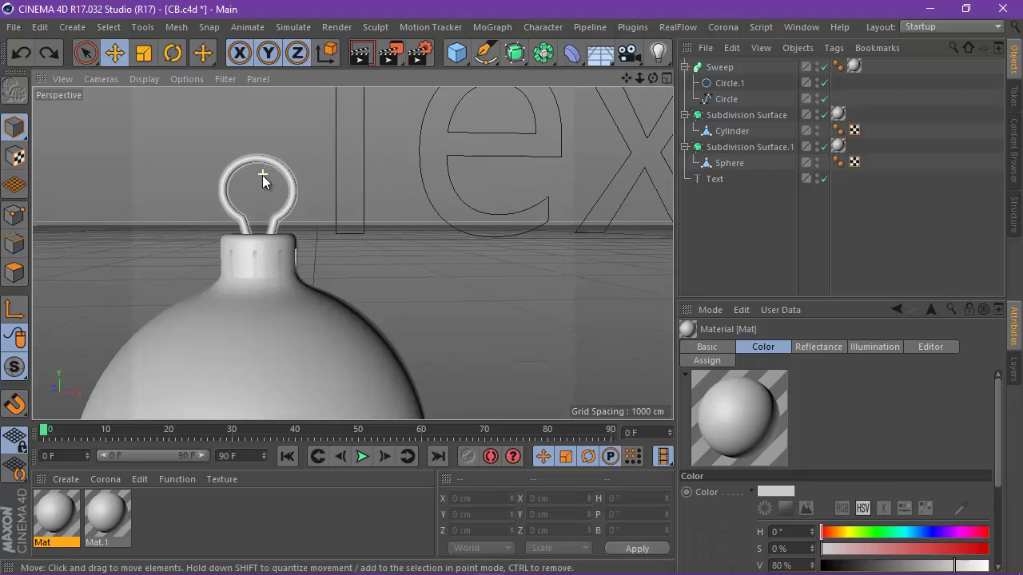
{"action": "left_click", "coordinate": [727, 117]}
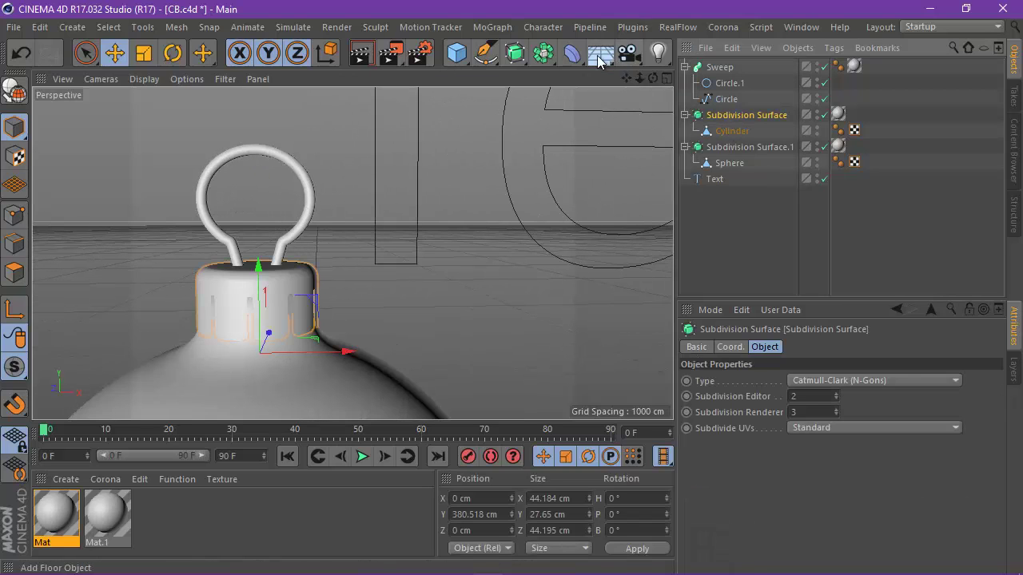
{"action": "left_click", "coordinate": [515, 53]}
{"action": "left_click", "coordinate": [573, 74]}
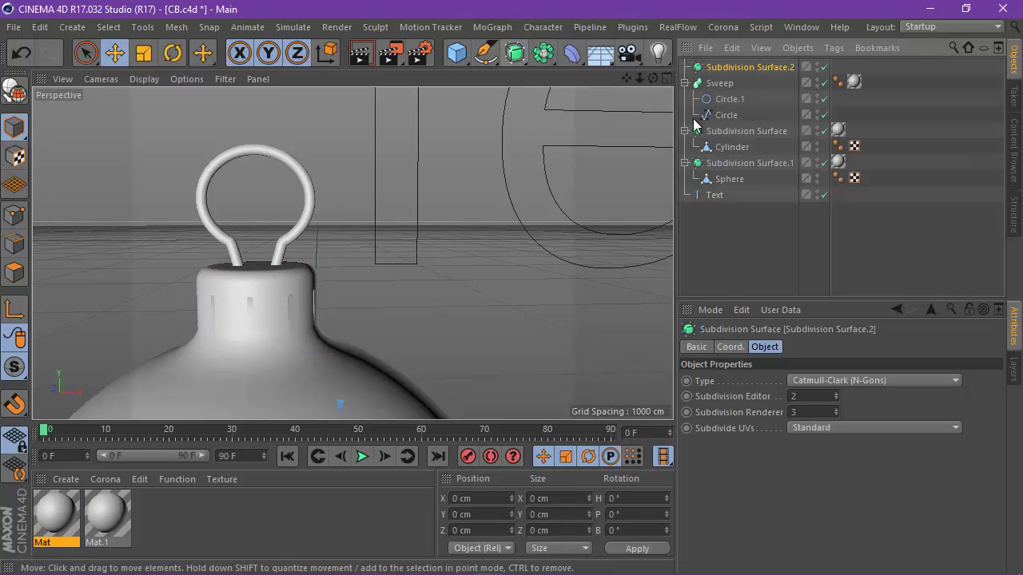
{"action": "left_click", "coordinate": [720, 130]}
{"action": "left_click_drag", "start_coordinate": [730, 70], "coordinate": [725, 66]}
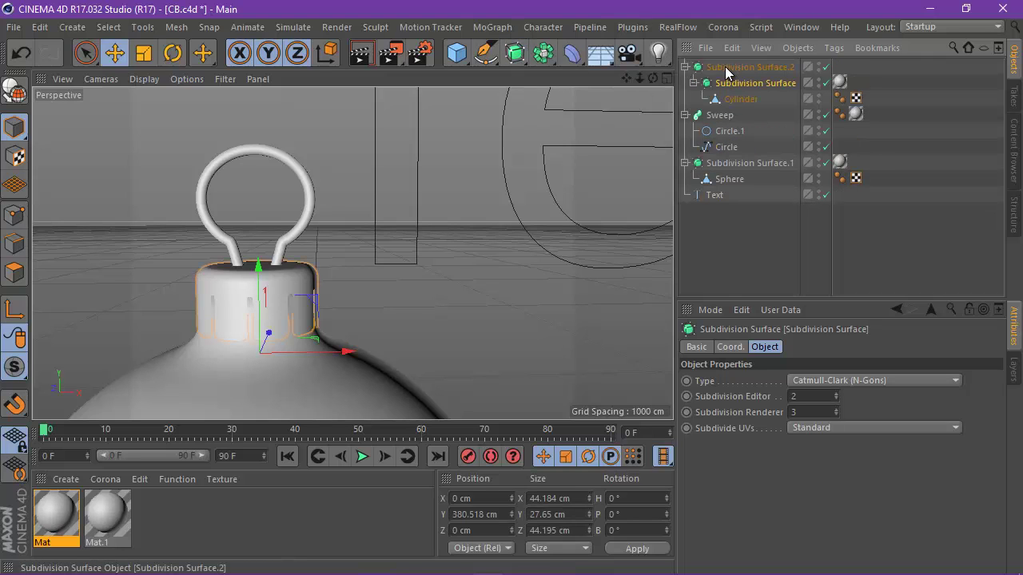
Toggle the cap's outer Subdivision Surface.2 to compare the smoothing, and collapse the Subdivision Surface.2 and Sweep hierarchies.
{"action": "left_click", "coordinate": [692, 68]}
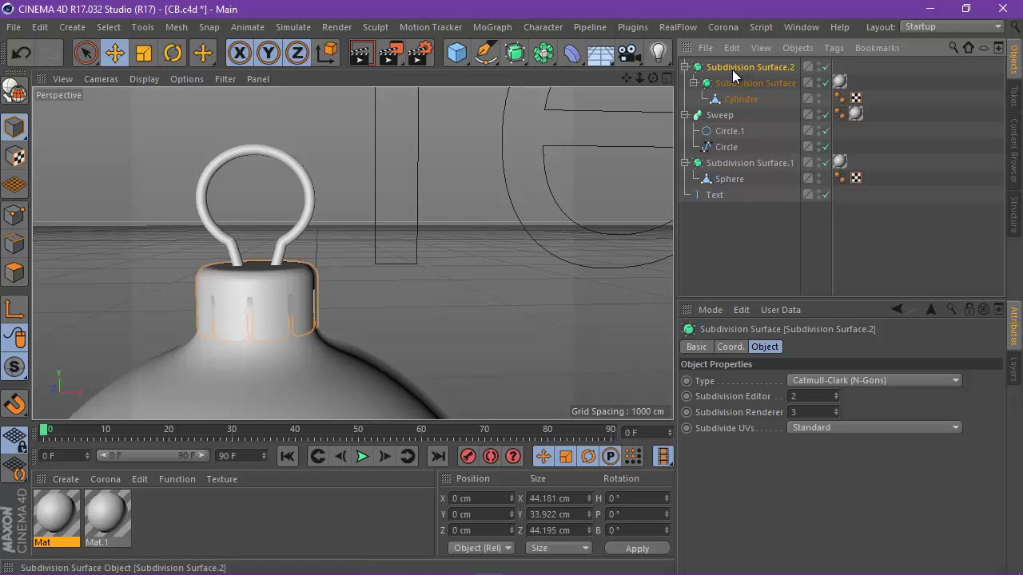
{"action": "left_click", "coordinate": [686, 67]}
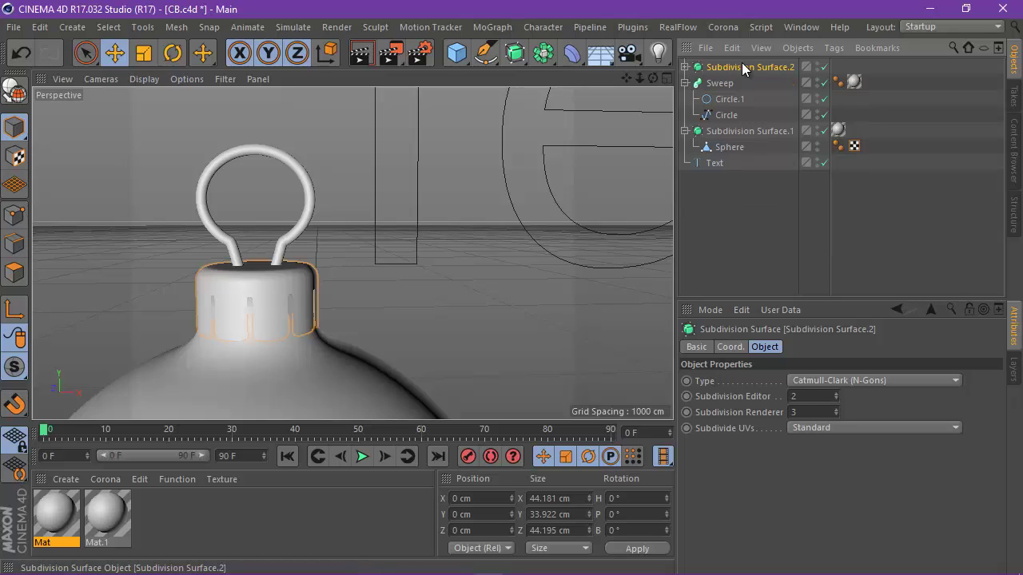
{"action": "left_click", "coordinate": [815, 64]}
{"action": "left_click", "coordinate": [815, 64]}
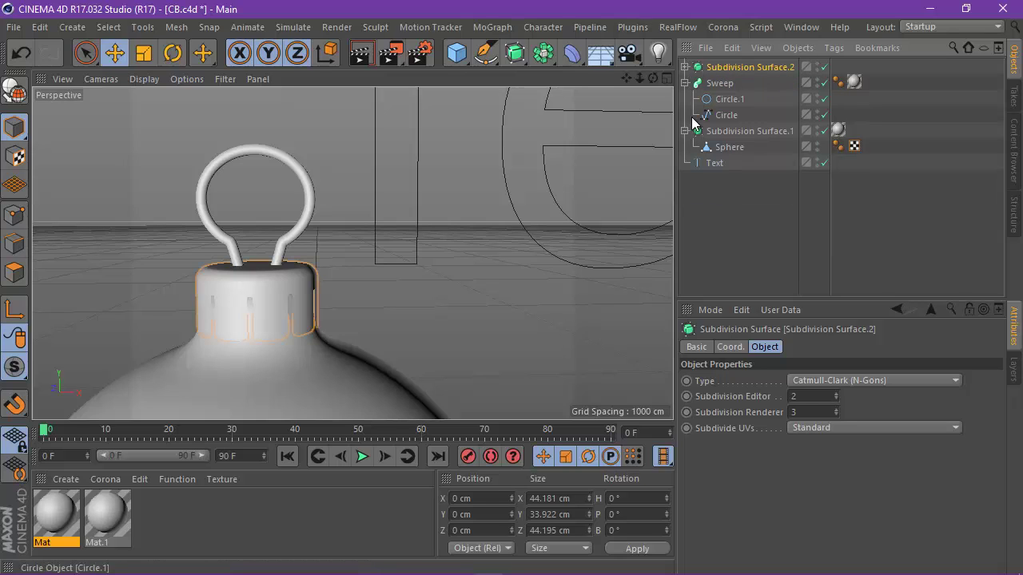
{"action": "left_click", "coordinate": [685, 83]}
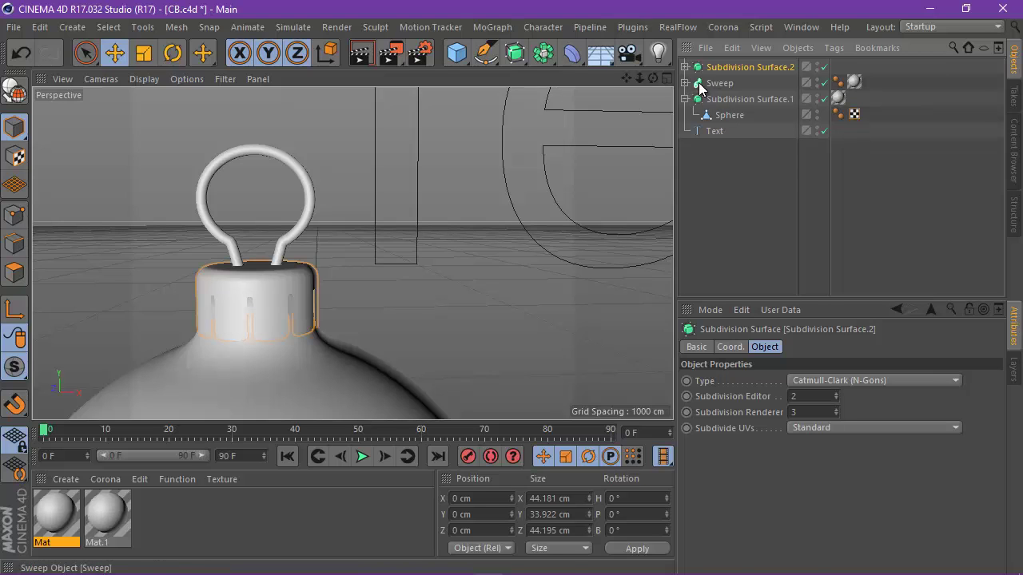
Scale the loop's Sweep down uniformly to about 34 cm wide and lower it to about 443 cm on Y.
{"action": "left_click", "coordinate": [707, 83]}
{"action": "left_click", "coordinate": [142, 53]}
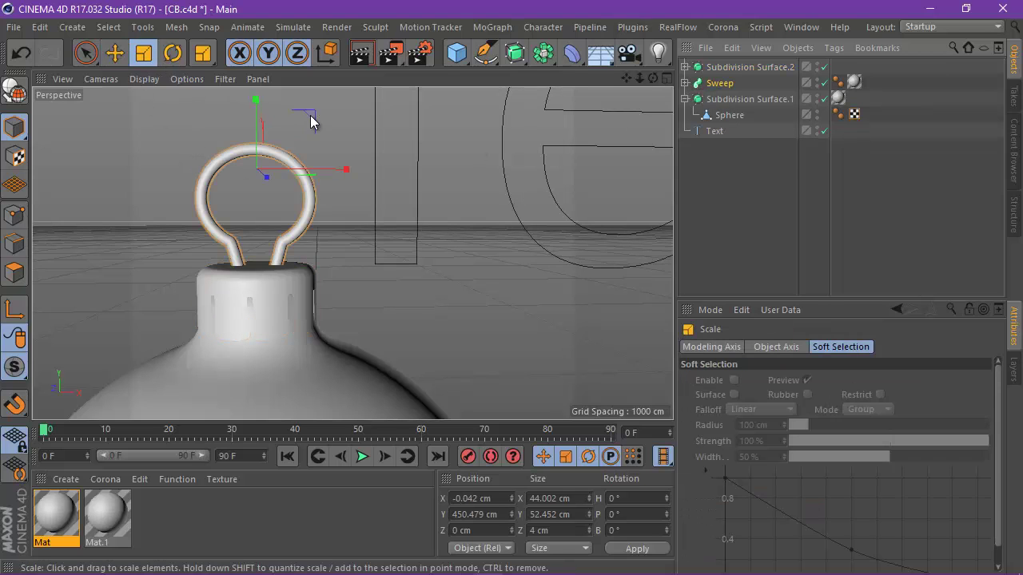
{"action": "left_click_drag", "start_coordinate": [312, 119], "coordinate": [264, 148]}
{"action": "left_click", "coordinate": [115, 53]}
{"action": "scroll", "coordinate": [263, 148], "scroll_direction": "down", "scroll_amount": 5}
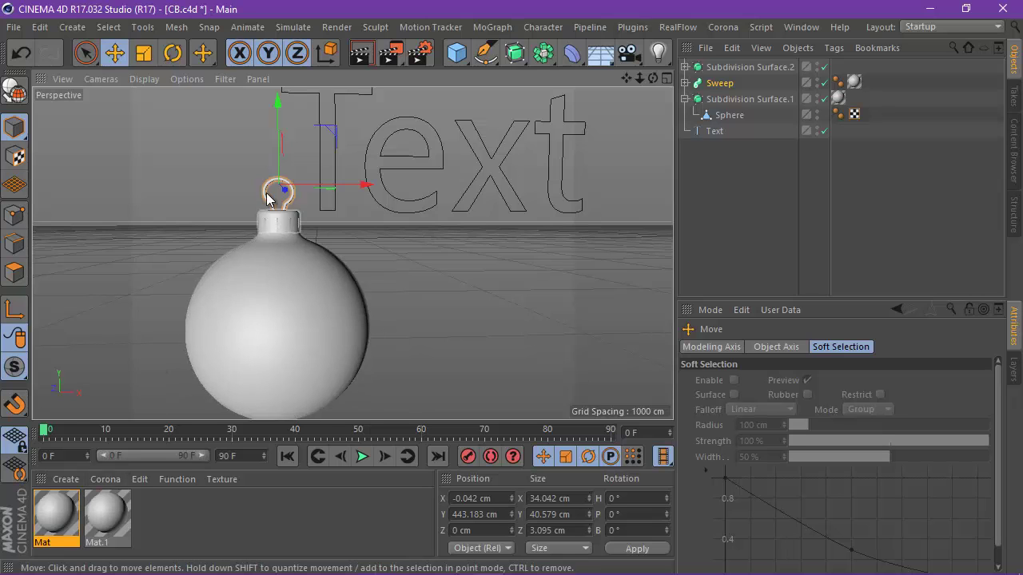
{"action": "scroll", "coordinate": [280, 210], "scroll_direction": "up", "scroll_amount": 5}
Open the material Mat for editing and set its colour to gold with H 43°, S 68% and V 76%.
{"action": "double_click", "coordinate": [72, 516]}
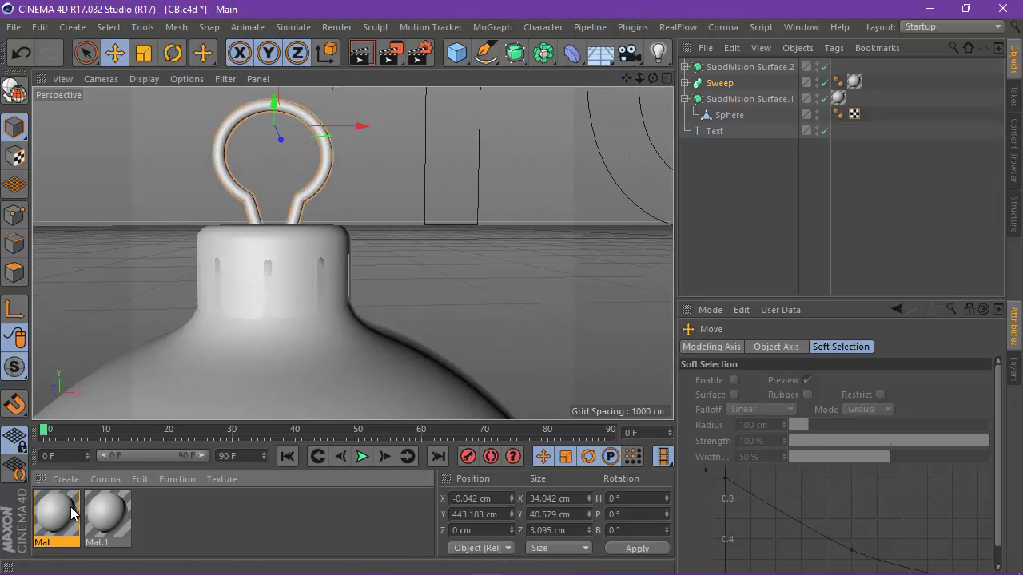
{"action": "right_click", "coordinate": [305, 197]}
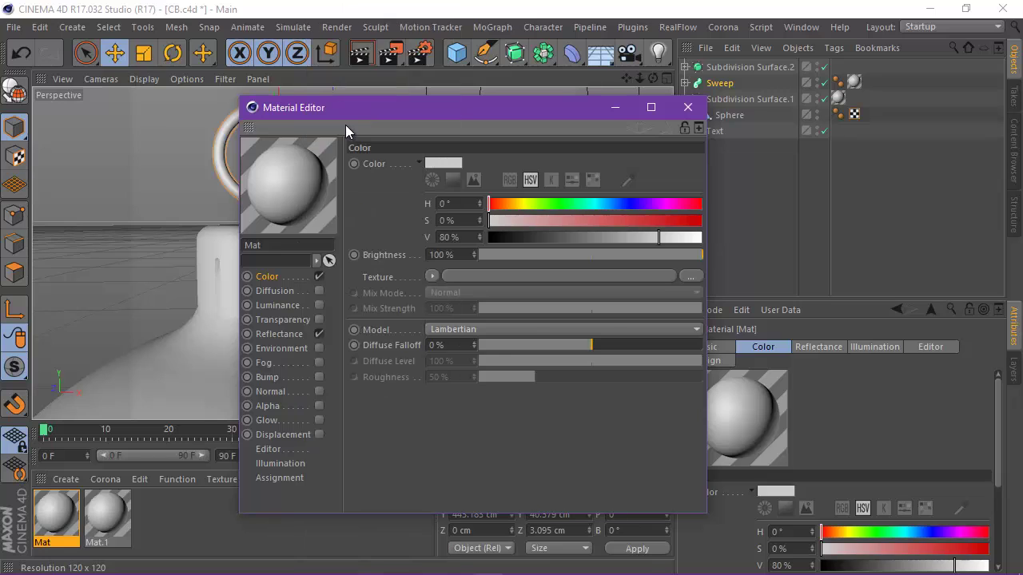
{"action": "left_click_drag", "start_coordinate": [384, 115], "coordinate": [568, 91]}
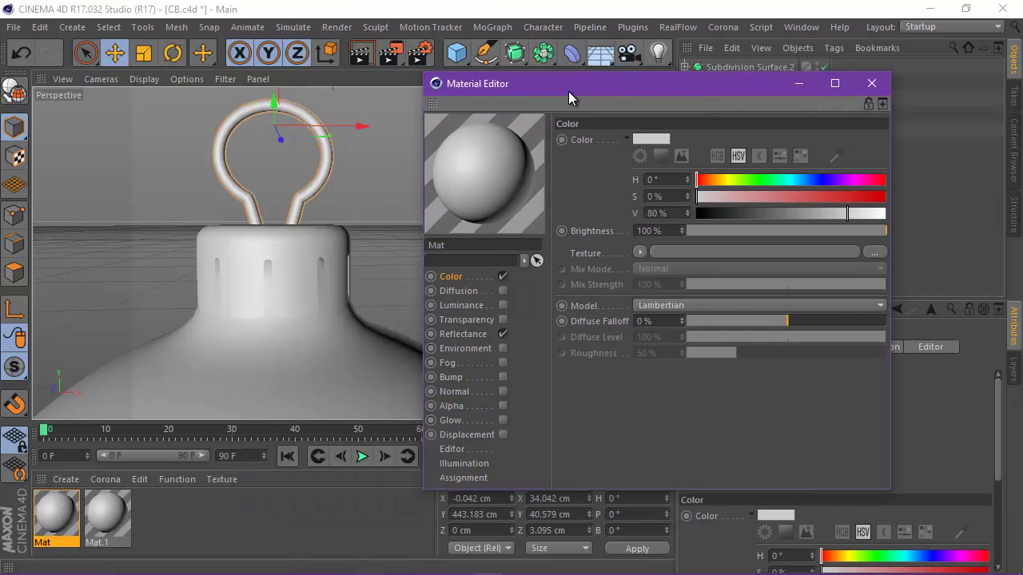
{"action": "left_click", "coordinate": [726, 179]}
{"action": "left_click", "coordinate": [824, 196]}
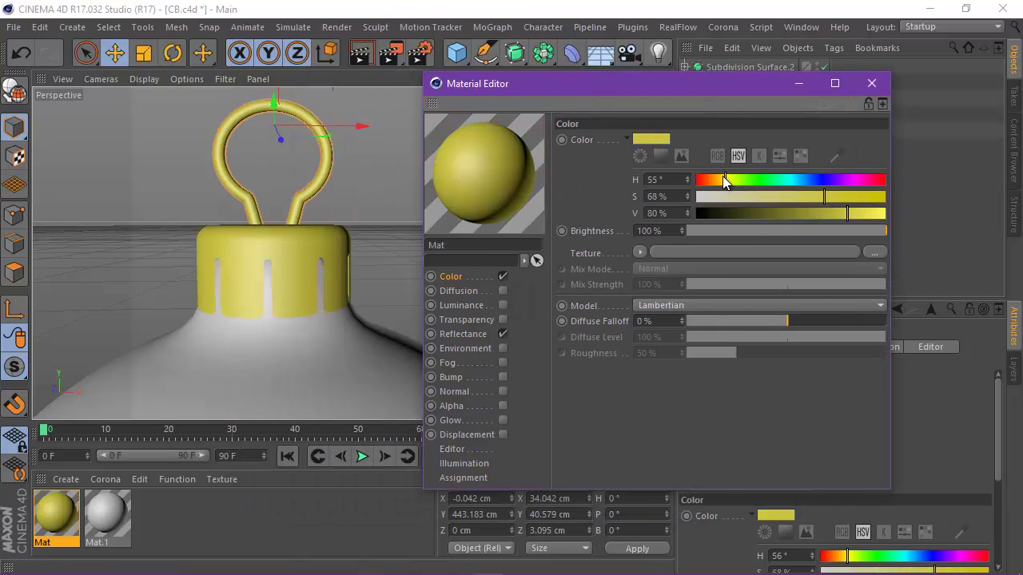
{"action": "left_click_drag", "start_coordinate": [724, 179], "coordinate": [718, 179]}
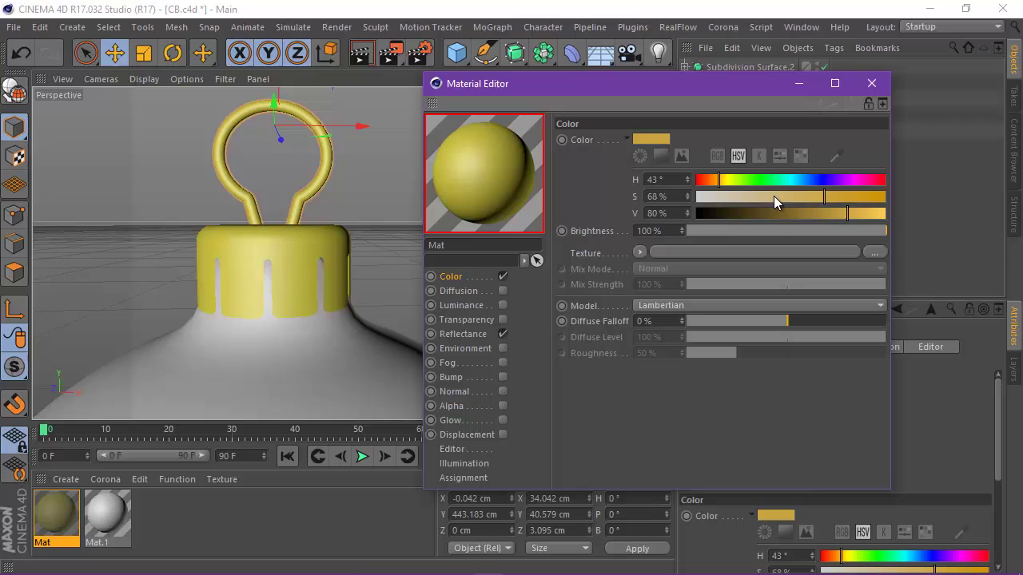
{"action": "left_click", "coordinate": [839, 213]}
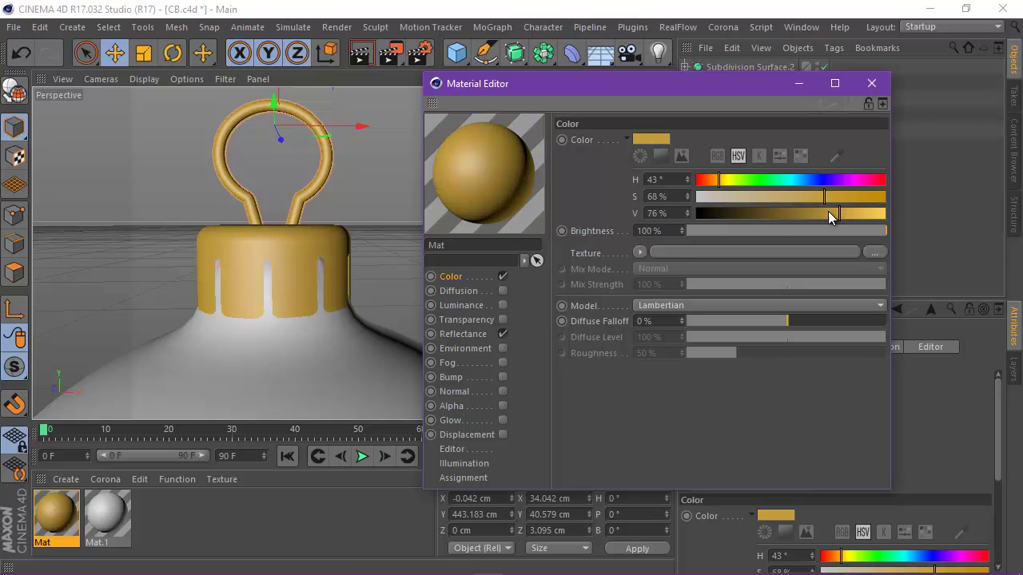
Add a Reflection (Legacy) layer to Mat's reflectance and set its attenuation to Metal.
{"action": "left_click", "coordinate": [472, 334]}
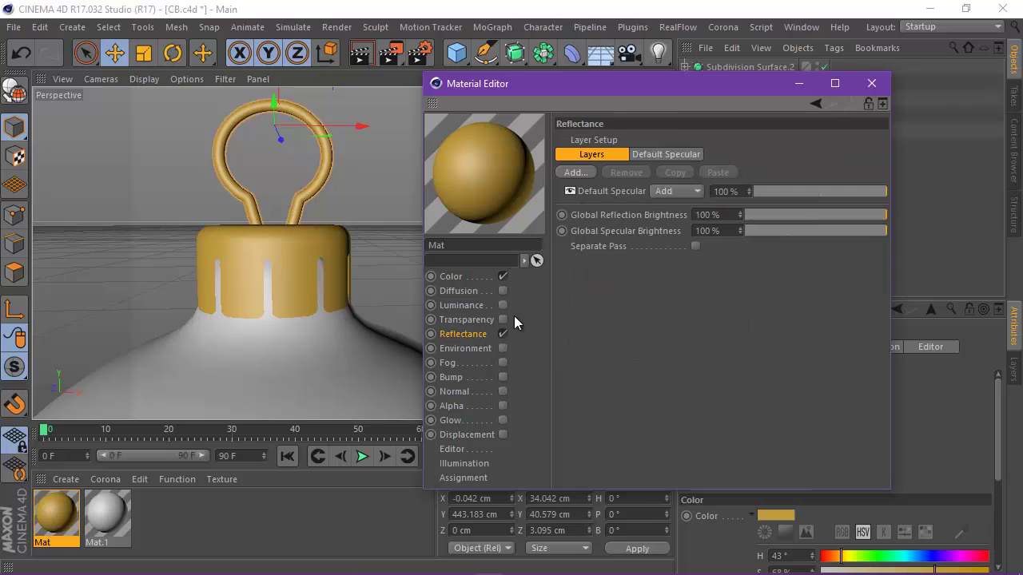
{"action": "left_click", "coordinate": [600, 187]}
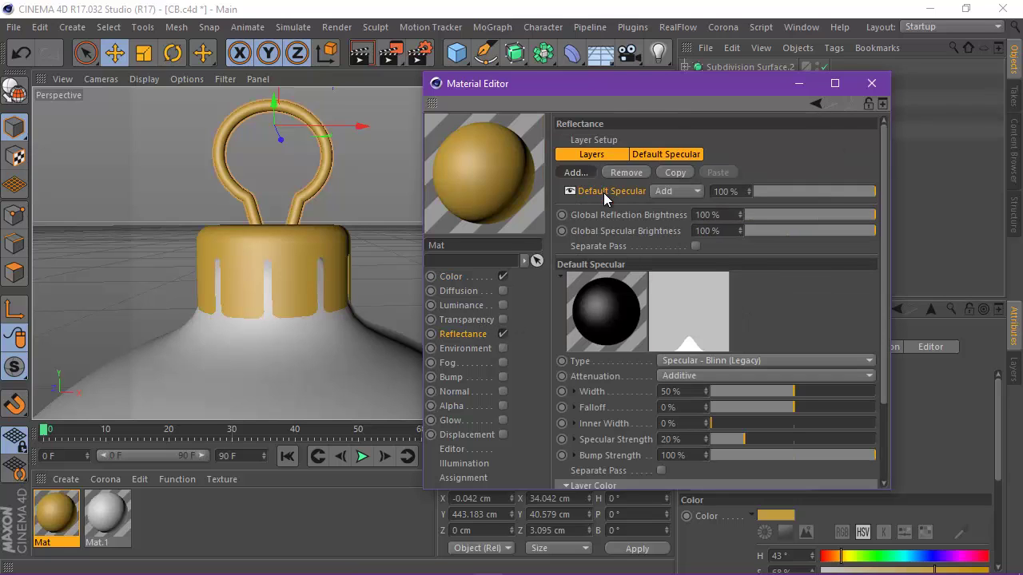
{"action": "left_click", "coordinate": [575, 172]}
{"action": "left_click", "coordinate": [647, 327]}
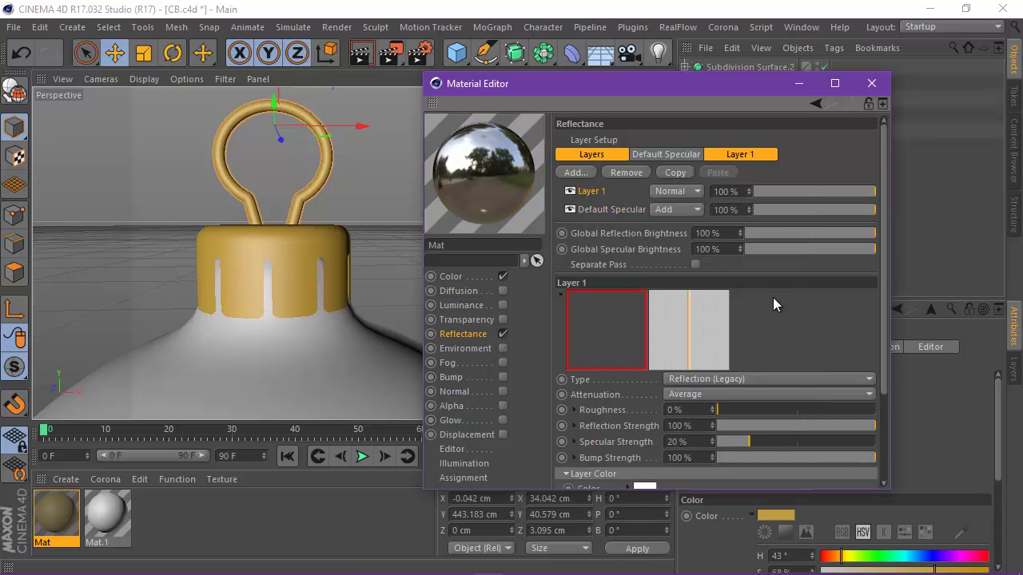
{"action": "left_click", "coordinate": [725, 394]}
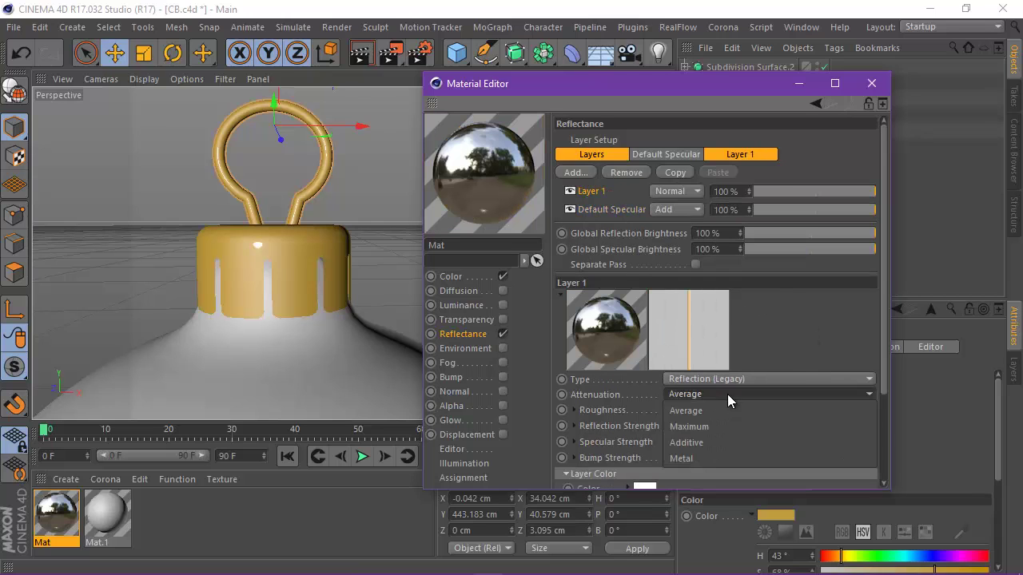
{"action": "left_click", "coordinate": [705, 457]}
Tint the reflection layer gold by setting its layer colour to H 45°, S 52% and V 97%.
{"action": "left_click_drag", "start_coordinate": [880, 324], "coordinate": [878, 412]}
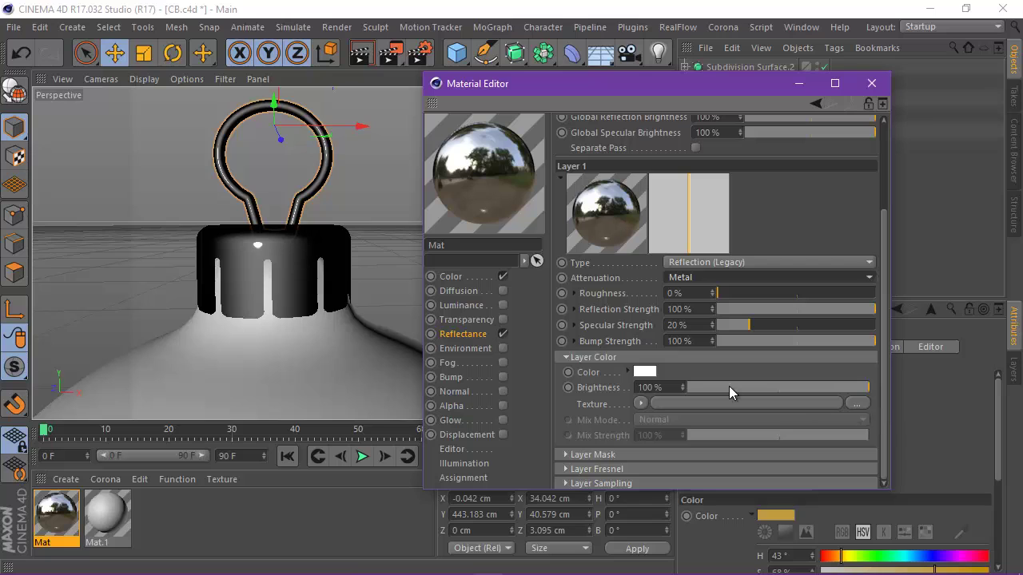
{"action": "left_click", "coordinate": [643, 373]}
{"action": "left_click", "coordinate": [644, 370]}
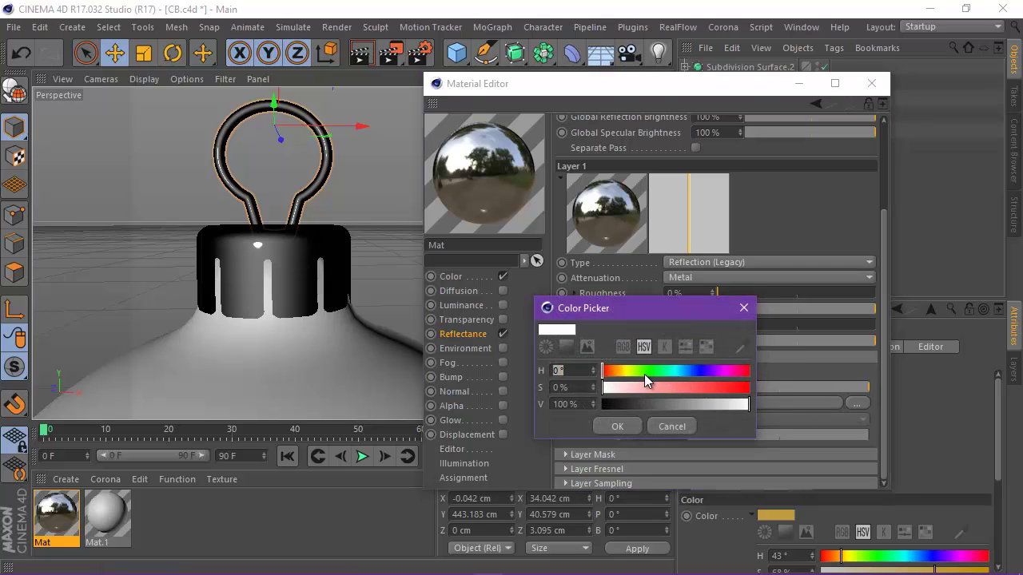
{"action": "left_click", "coordinate": [615, 371]}
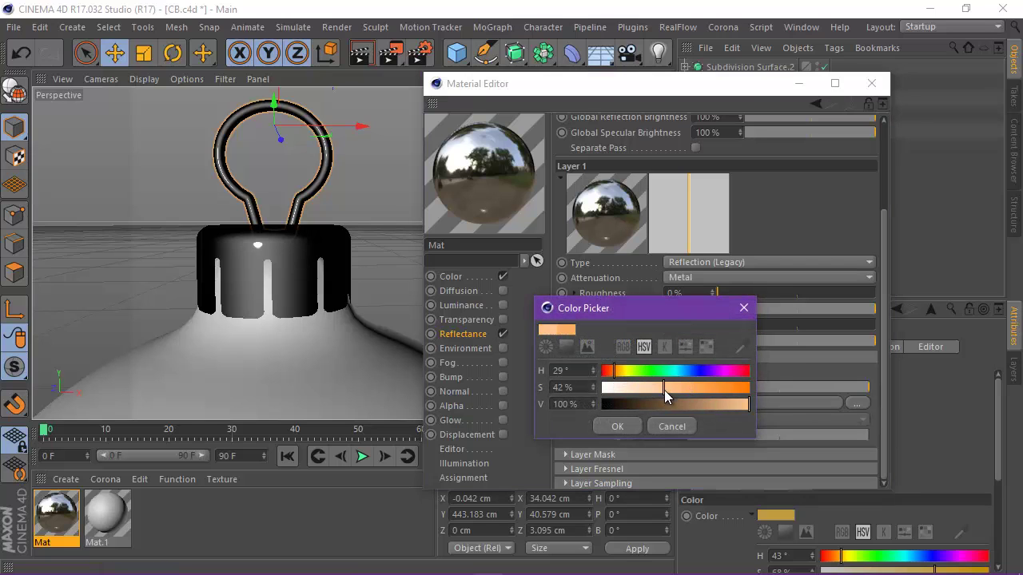
{"action": "left_click", "coordinate": [683, 403]}
{"action": "left_click", "coordinate": [625, 371]}
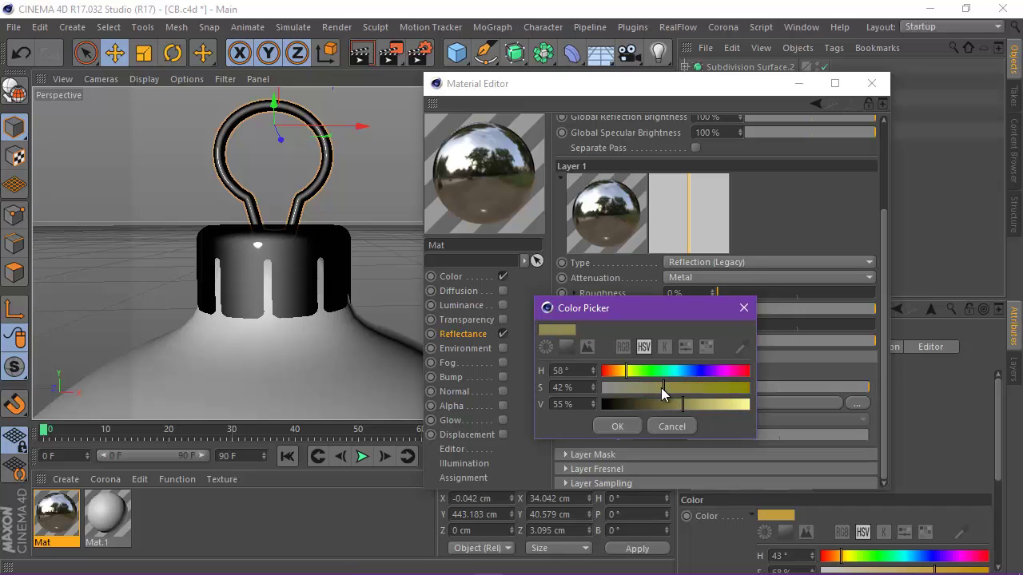
{"action": "left_click_drag", "start_coordinate": [727, 403], "coordinate": [749, 403]}
{"action": "left_click", "coordinate": [617, 371]}
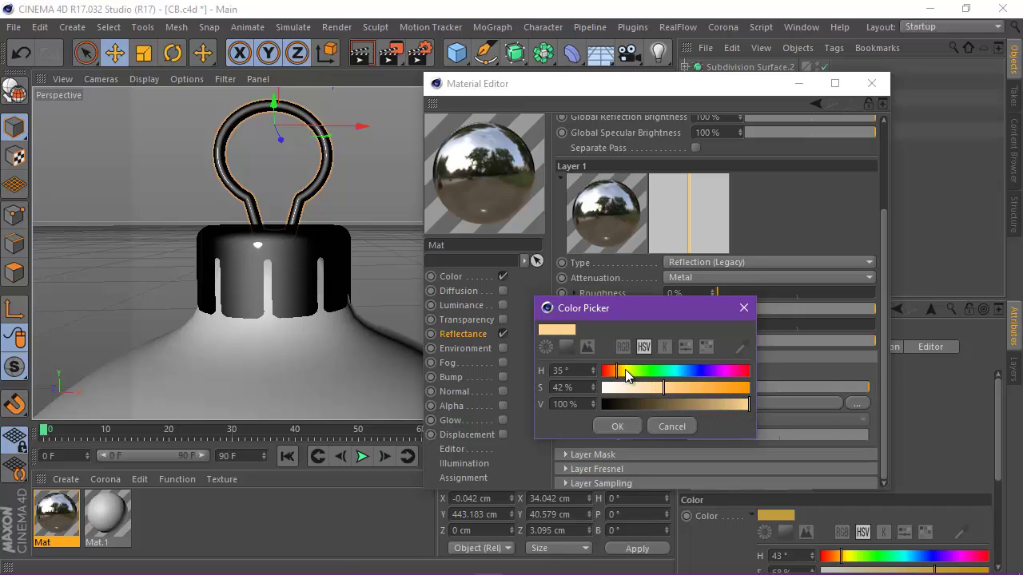
{"action": "left_click_drag", "start_coordinate": [621, 372], "coordinate": [626, 372]}
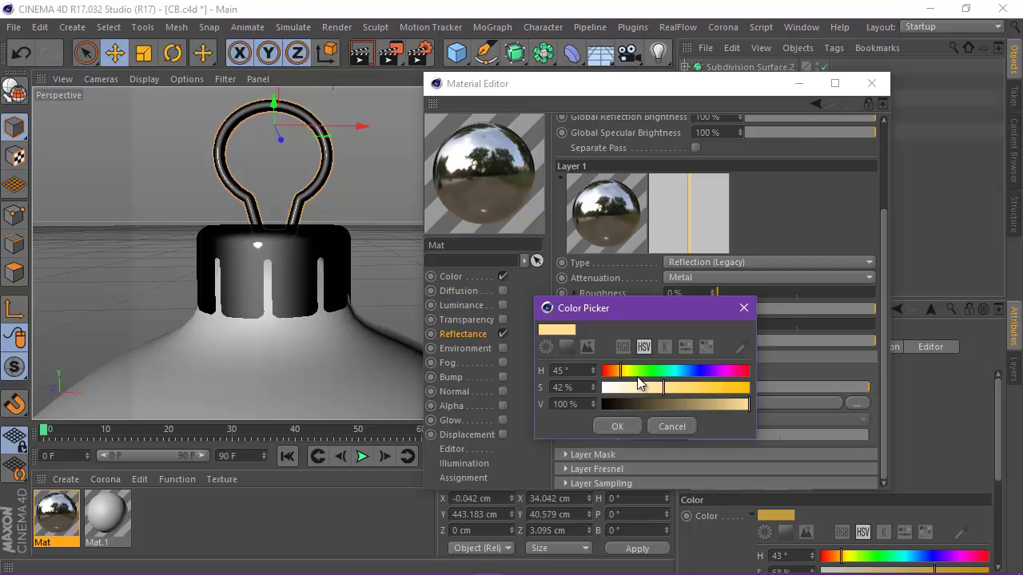
{"action": "left_click", "coordinate": [704, 389]}
{"action": "left_click", "coordinate": [744, 405]}
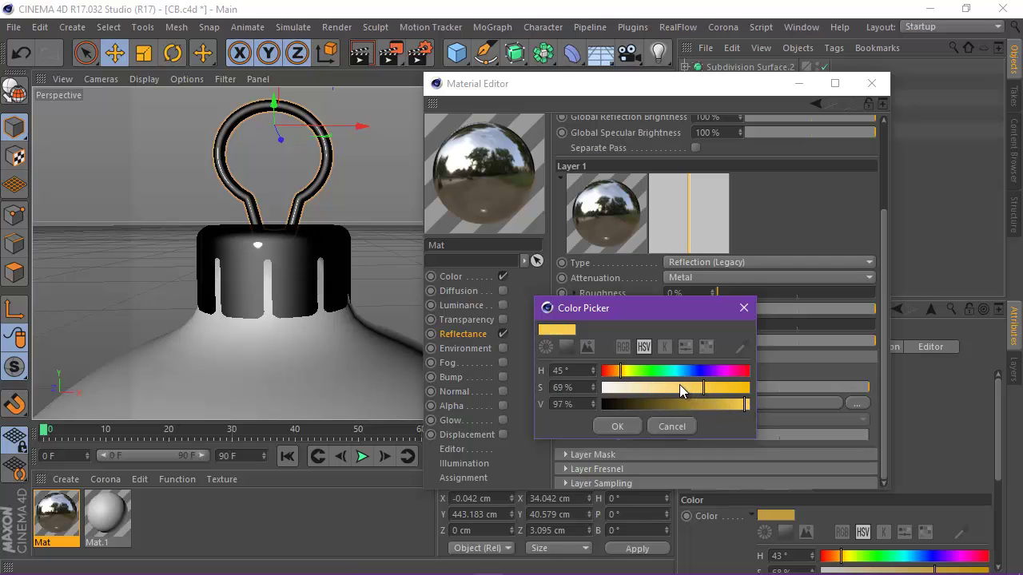
{"action": "left_click", "coordinate": [629, 428]}
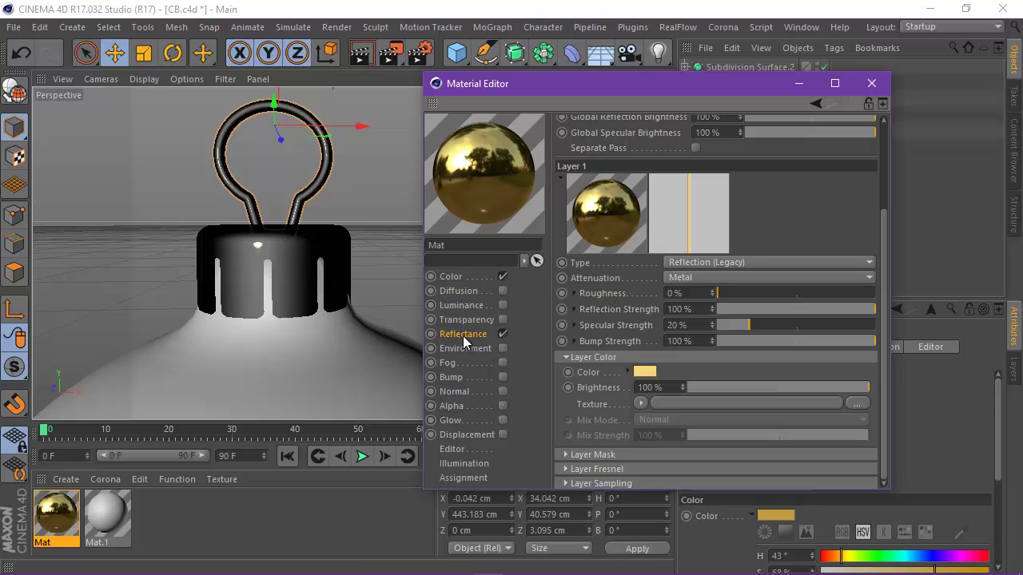
Darken the gold reflection layer's colour in Mat to V 92% and close the material.
{"action": "left_click", "coordinate": [652, 374]}
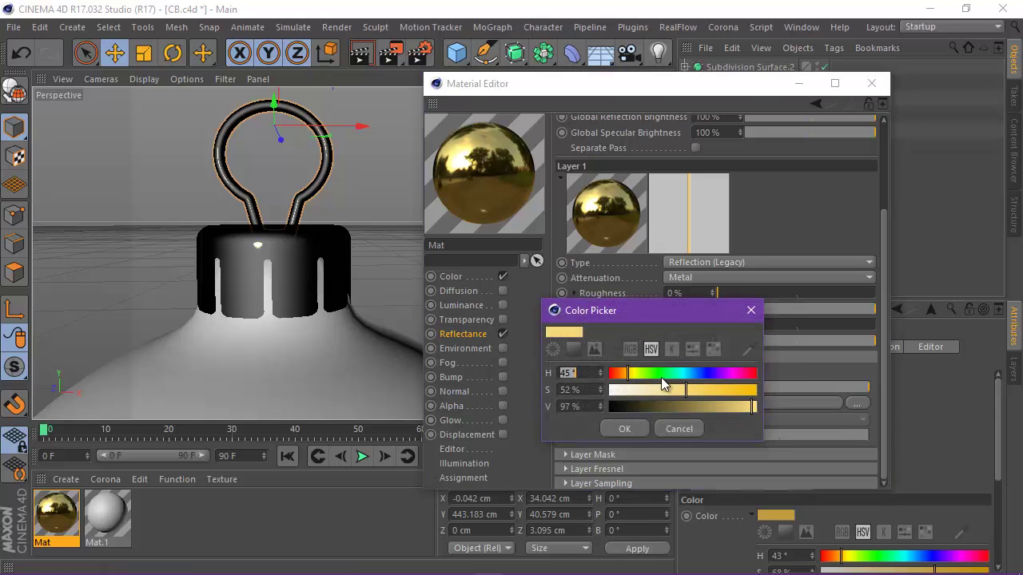
{"action": "left_click", "coordinate": [744, 405]}
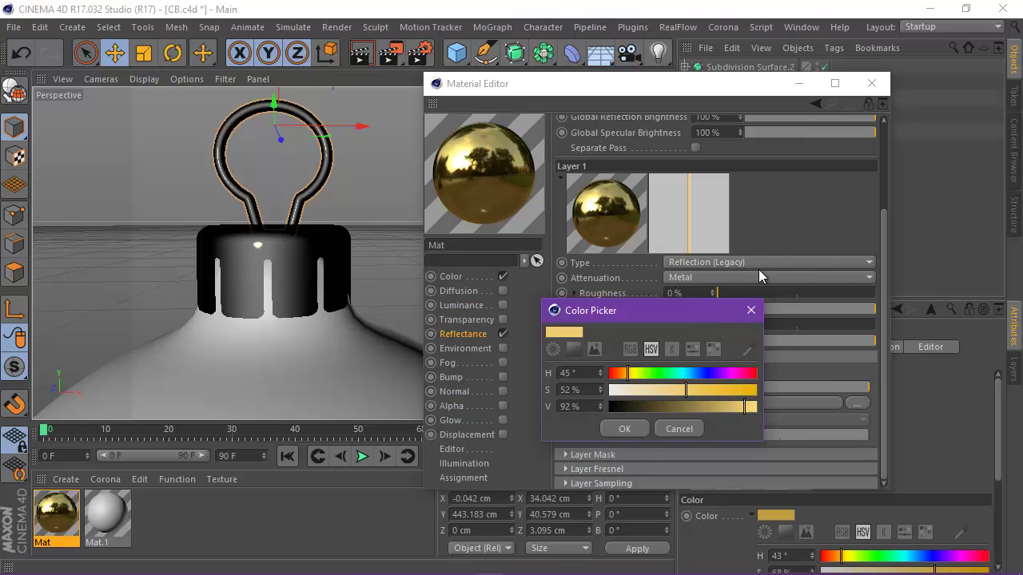
{"action": "left_click", "coordinate": [633, 431]}
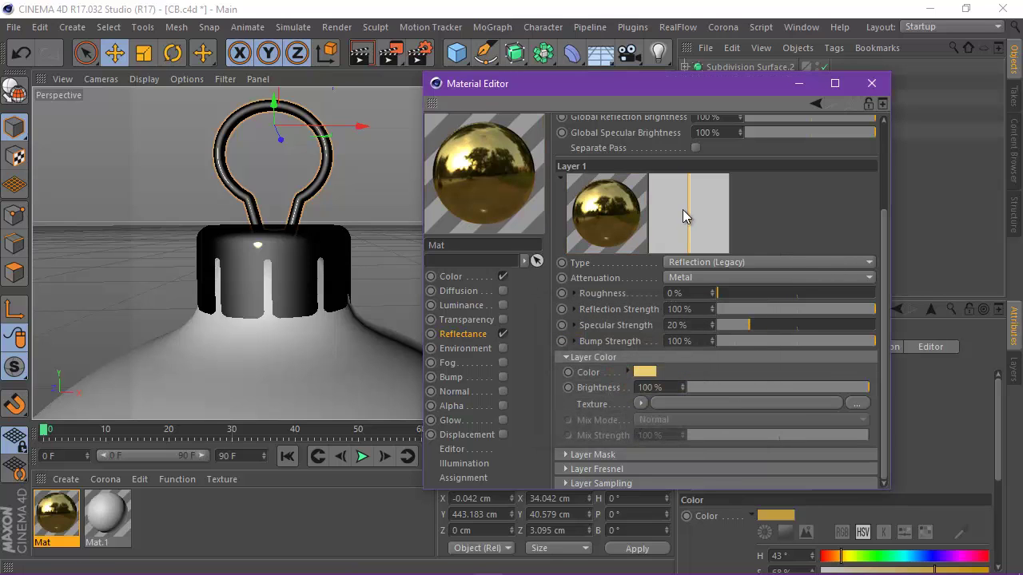
{"action": "left_click", "coordinate": [452, 277]}
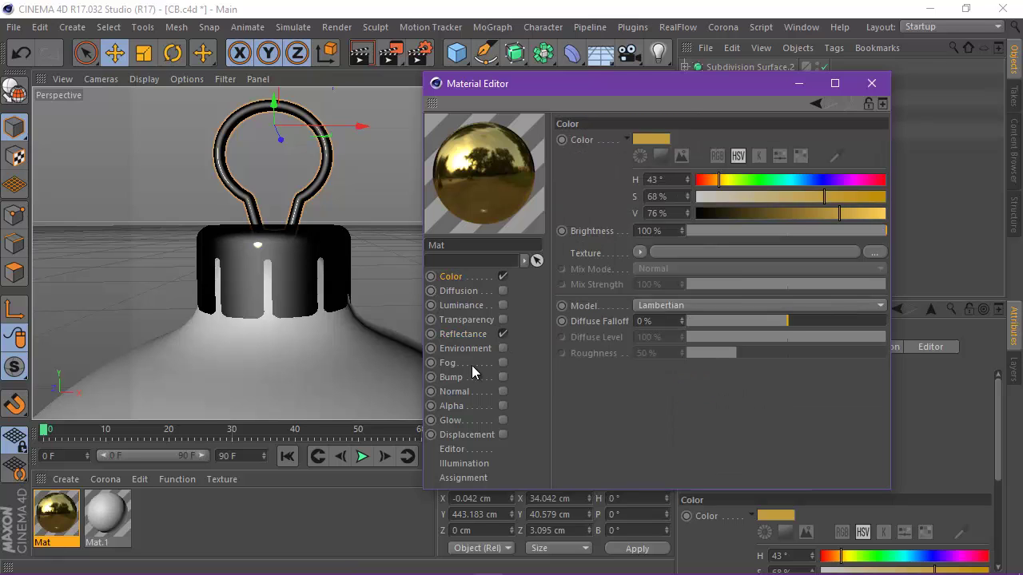
{"action": "left_click", "coordinate": [871, 84]}
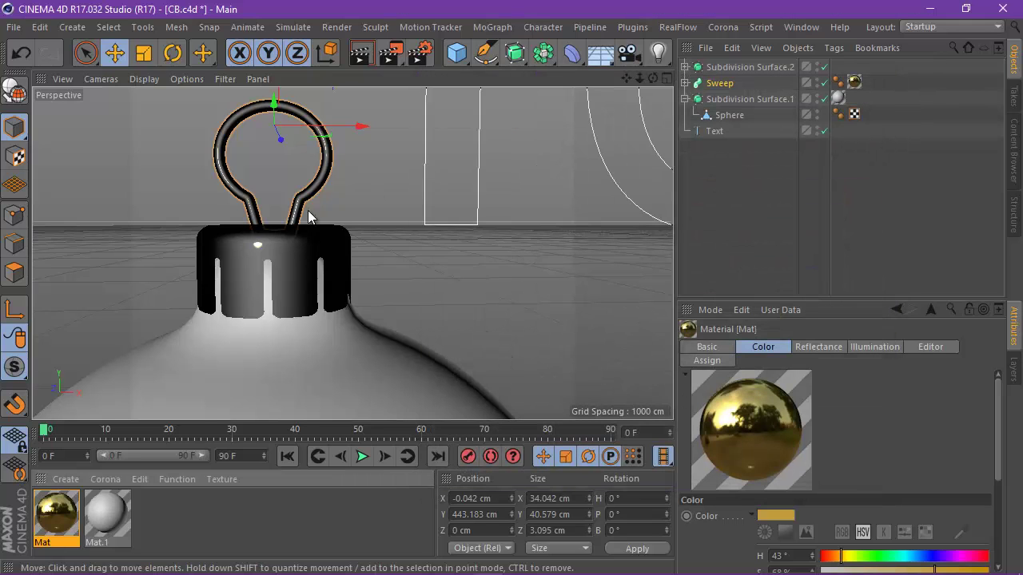
Open the ball's material Mat.1 and load 1.jpg from the a cb folder as its colour texture.
{"action": "double_click", "coordinate": [107, 515]}
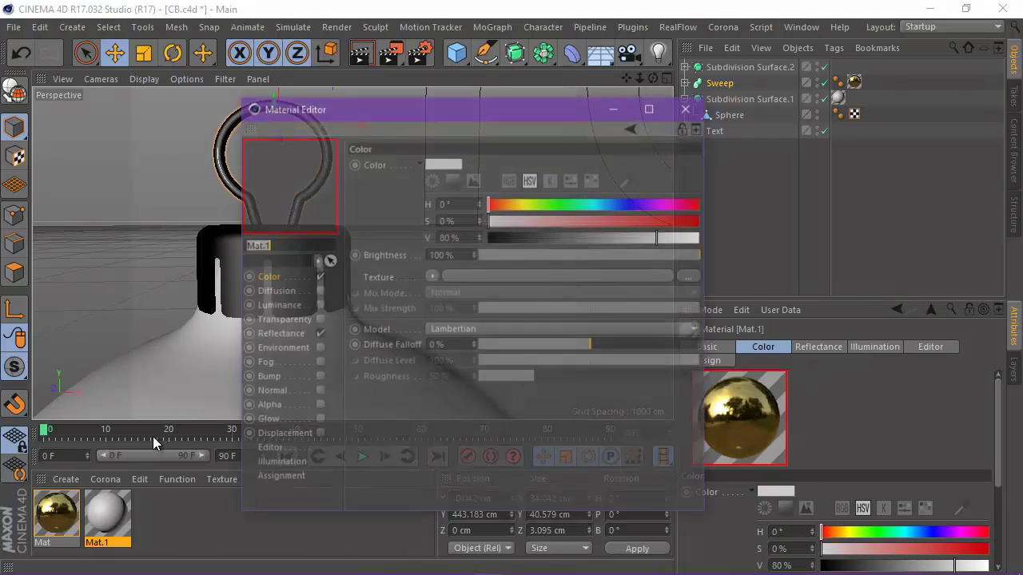
{"action": "left_click_drag", "start_coordinate": [434, 122], "coordinate": [559, 129]}
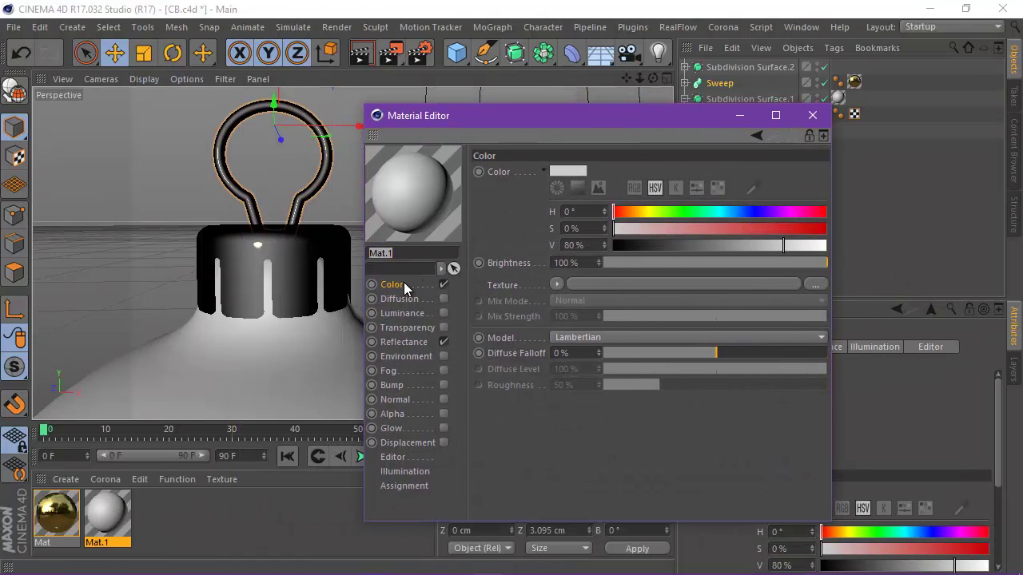
{"action": "scroll", "coordinate": [255, 246], "scroll_direction": "down", "scroll_amount": 8}
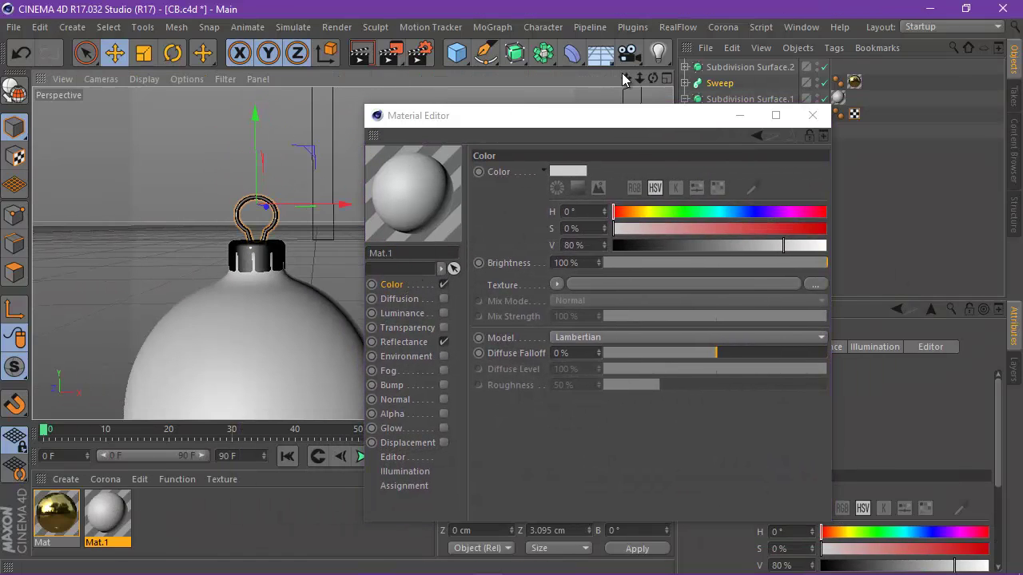
{"action": "left_click_drag", "start_coordinate": [625, 78], "coordinate": [595, 144]}
{"action": "left_click", "coordinate": [392, 286]}
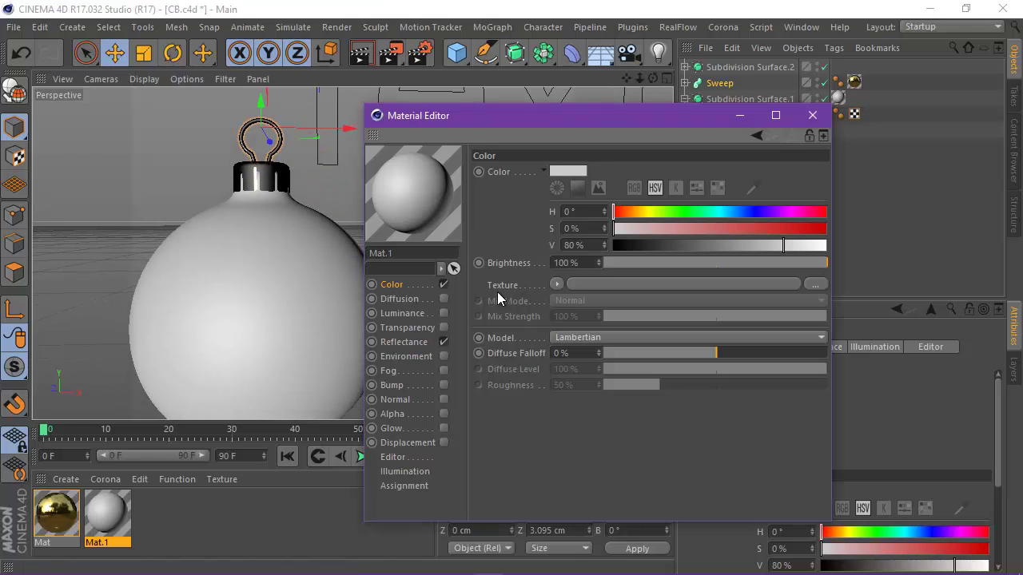
{"action": "left_click", "coordinate": [816, 284]}
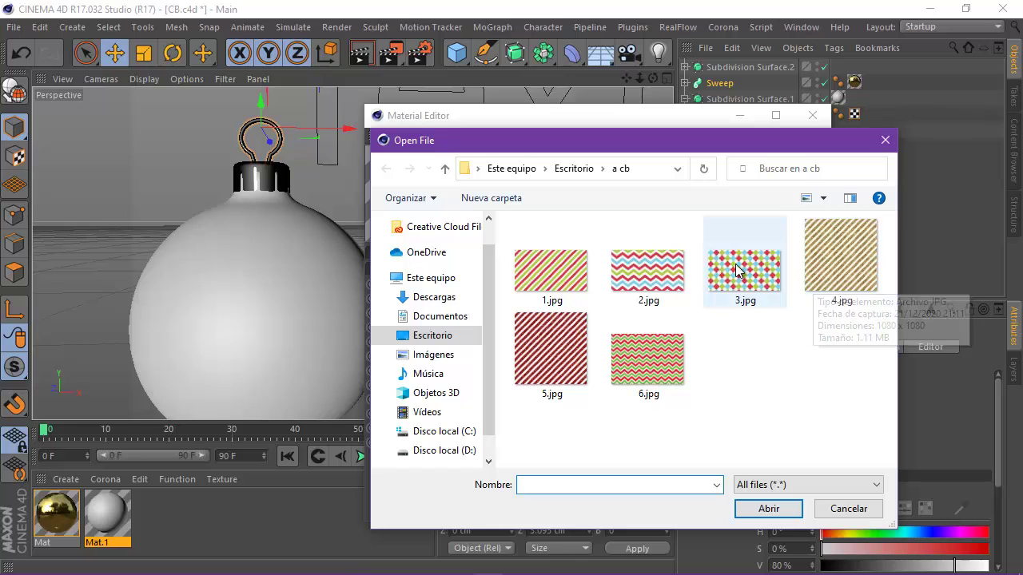
{"action": "left_click", "coordinate": [553, 275]}
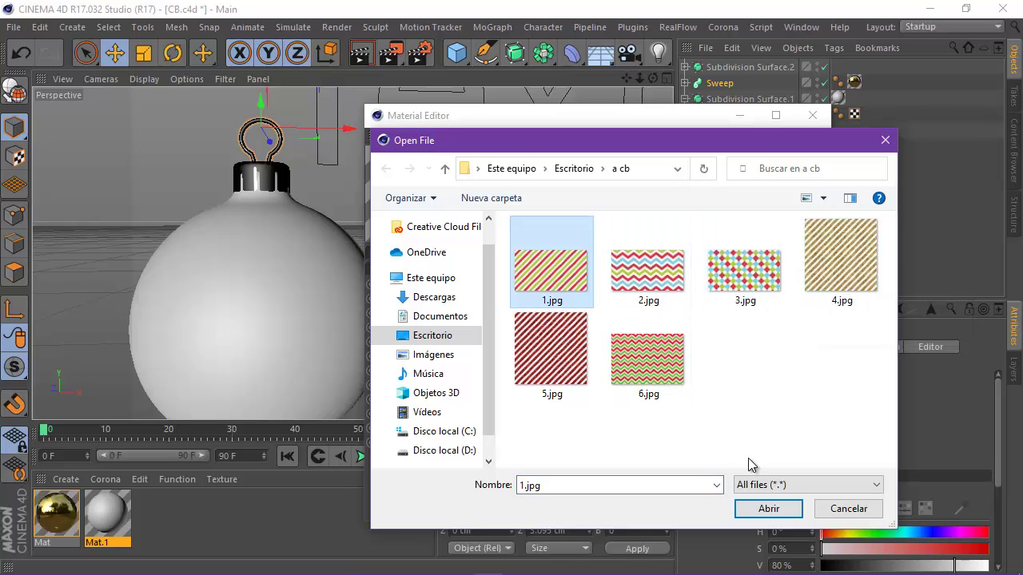
{"action": "left_click", "coordinate": [771, 509]}
{"action": "left_click", "coordinate": [605, 349]}
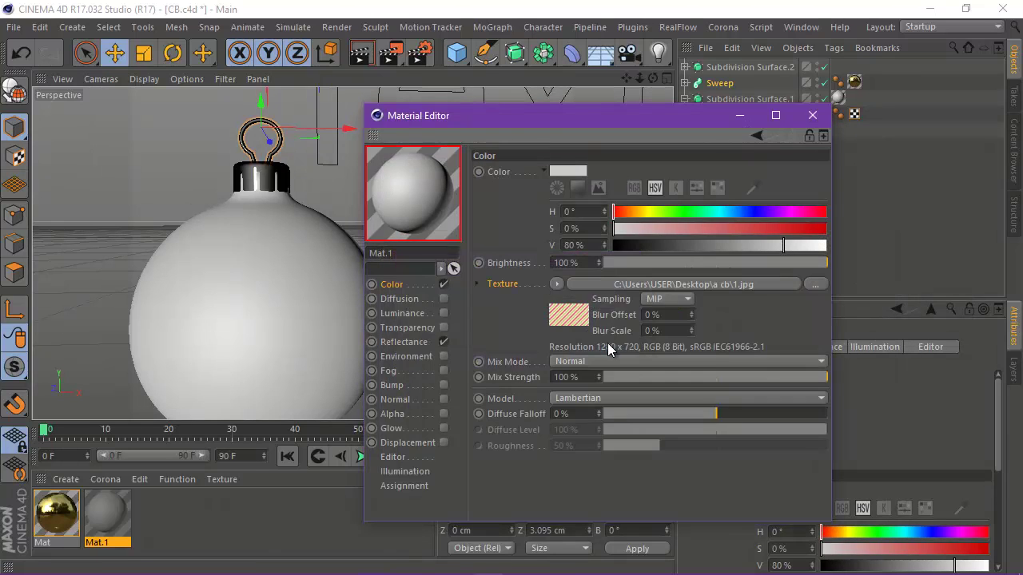
{"action": "left_click", "coordinate": [812, 115]}
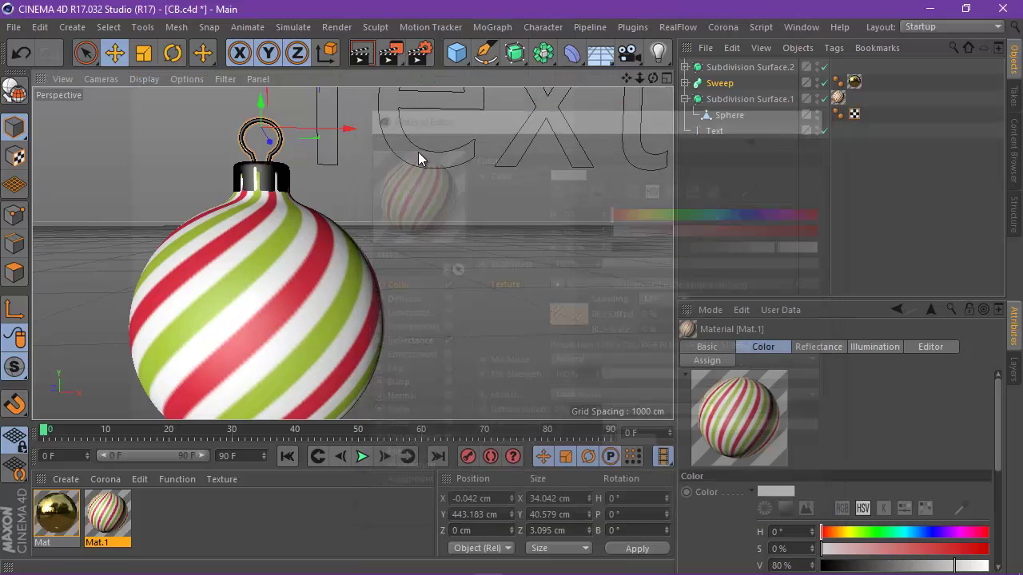
Preview the striped ornament with a render of the perspective view.
{"action": "scroll", "coordinate": [418, 151], "scroll_direction": "down", "scroll_amount": 2}
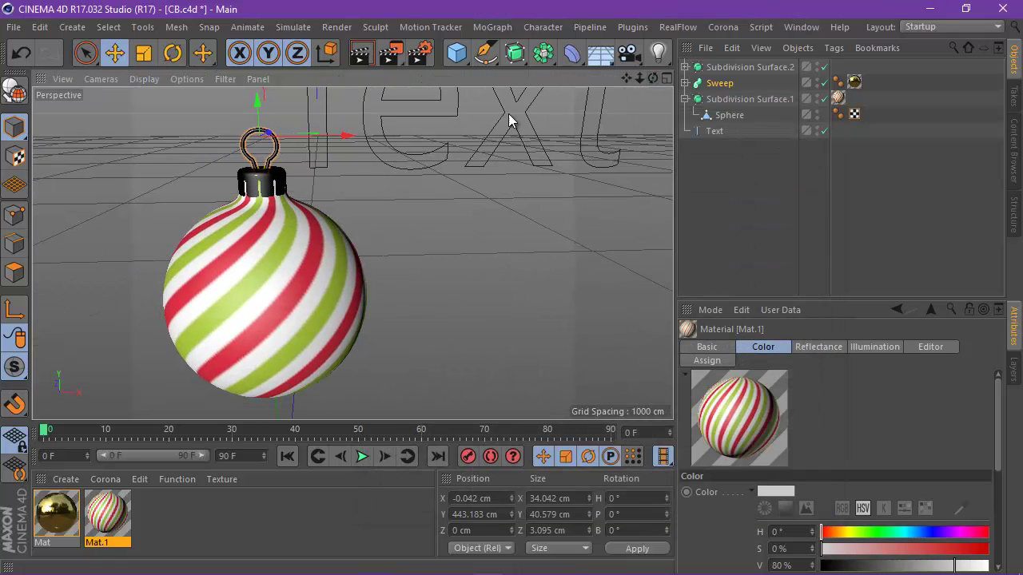
{"action": "scroll", "coordinate": [202, 183], "scroll_direction": "down", "scroll_amount": 3}
{"action": "scroll", "coordinate": [286, 223], "scroll_direction": "up", "scroll_amount": 2}
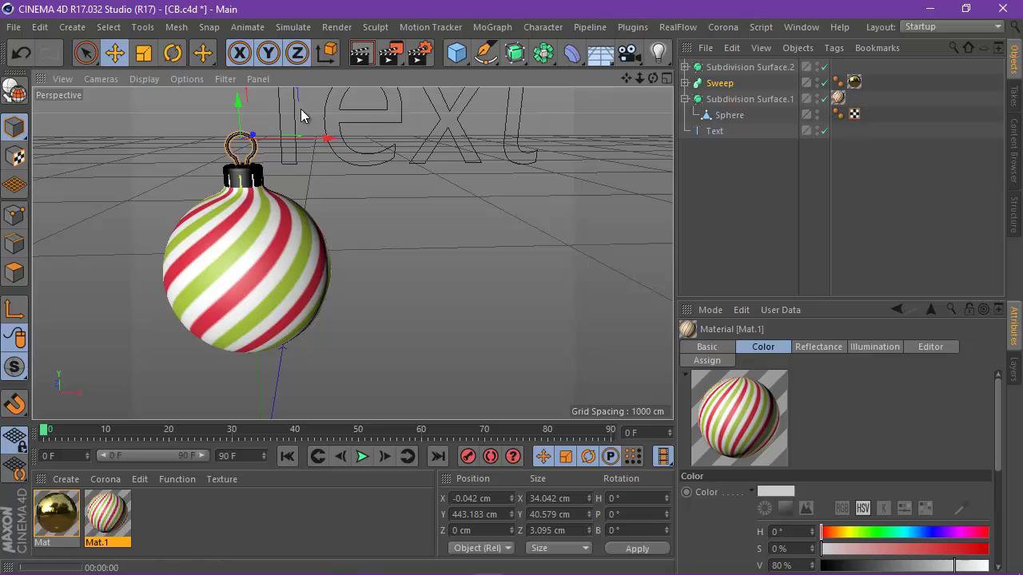
{"action": "left_click", "coordinate": [362, 53]}
{"action": "left_click", "coordinate": [238, 202]}
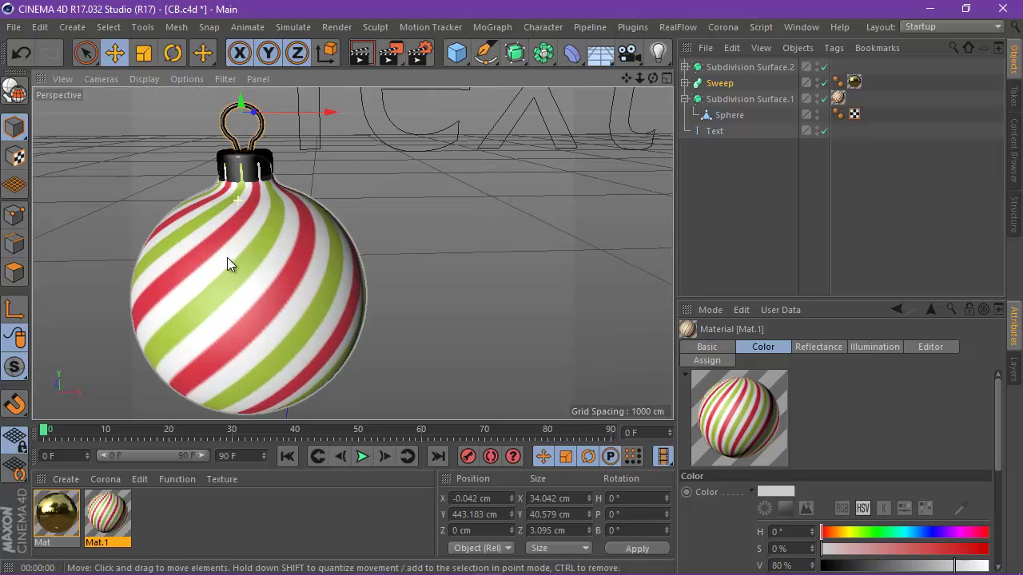
Add a Reflection (Legacy) layer to Mat.1's reflectance and set its attenuation to Additive.
{"action": "double_click", "coordinate": [108, 514]}
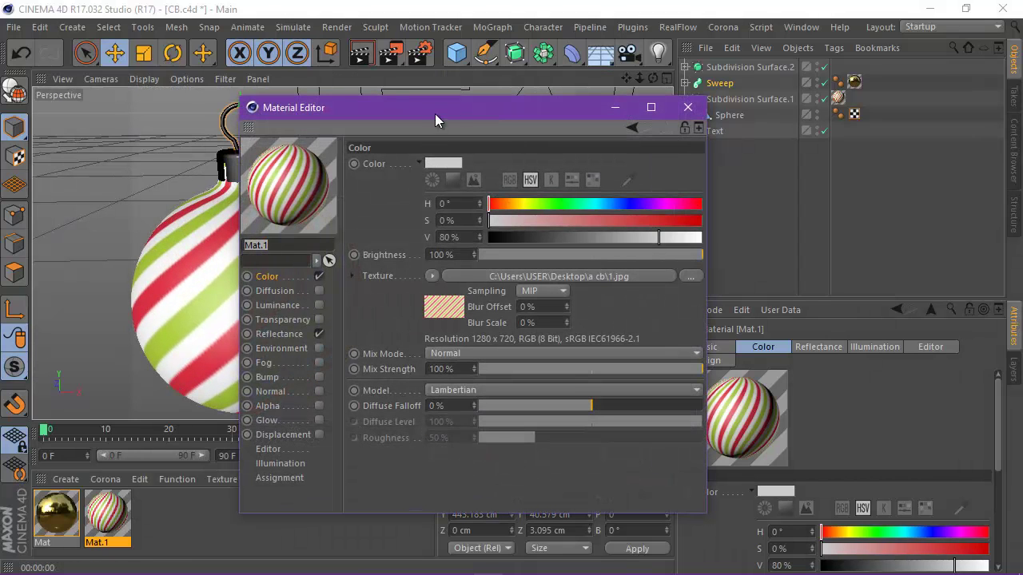
{"action": "left_click_drag", "start_coordinate": [435, 114], "coordinate": [629, 107]}
{"action": "left_click", "coordinate": [472, 327]}
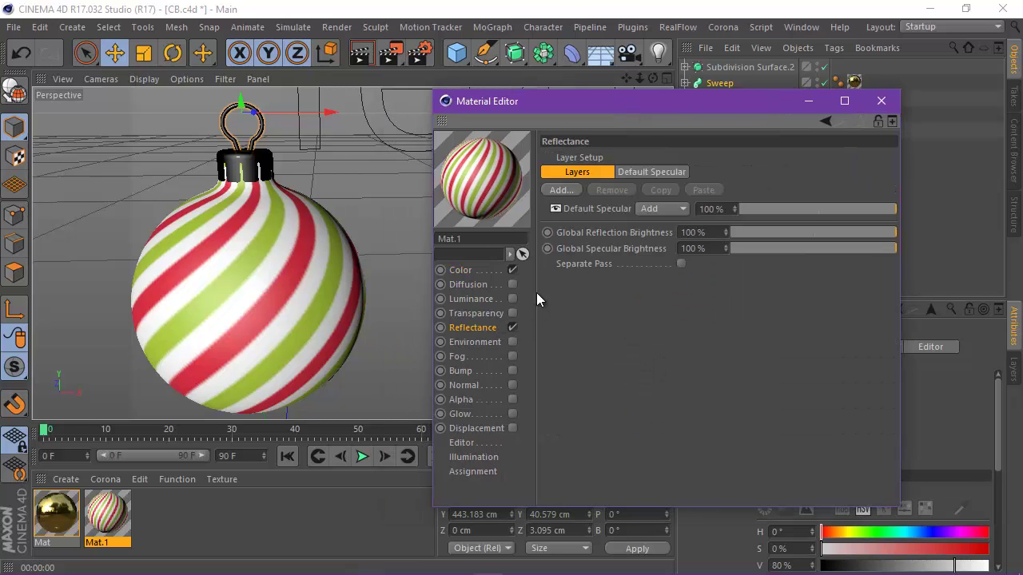
{"action": "left_click", "coordinate": [578, 194]}
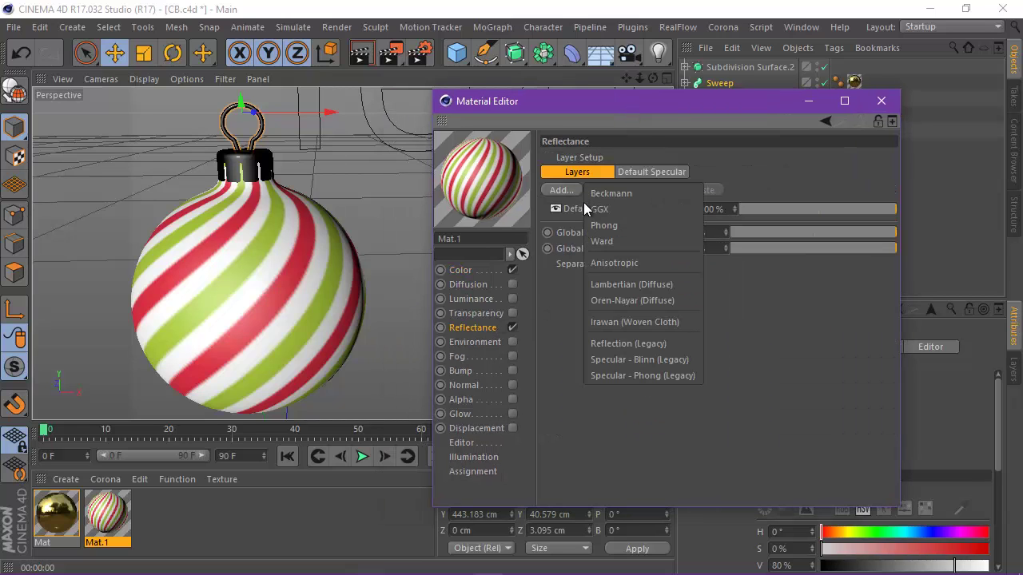
{"action": "left_click", "coordinate": [649, 346]}
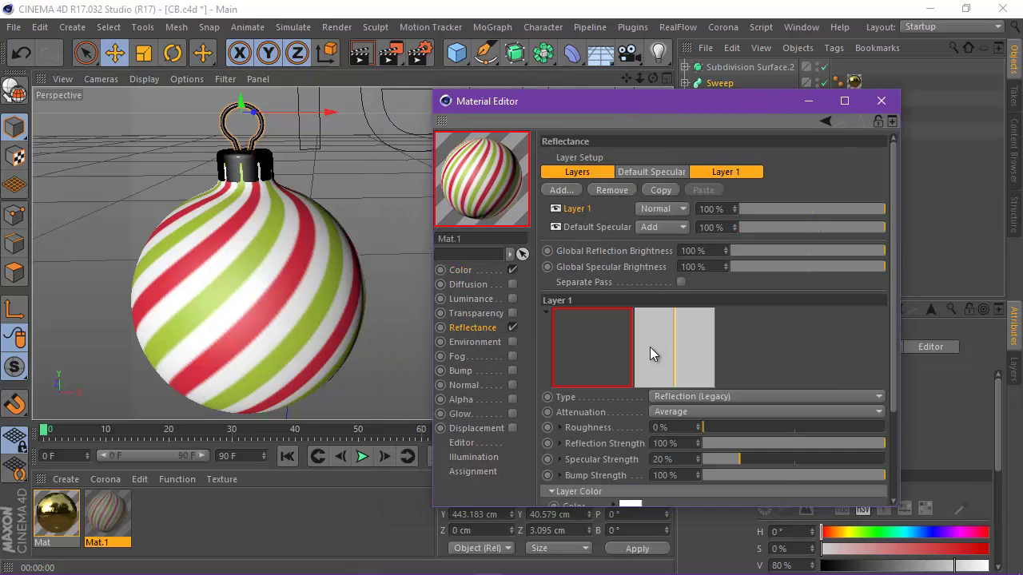
{"action": "left_click", "coordinate": [688, 412]}
{"action": "left_click", "coordinate": [695, 449]}
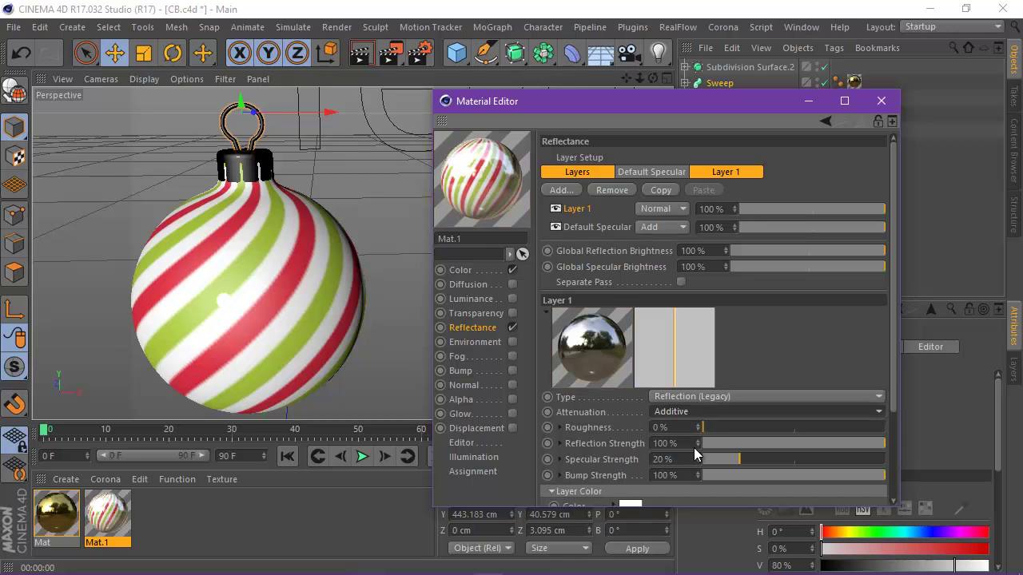
Set the reflection strength of Mat.1's reflection layer to 15% and close the material.
{"action": "left_click_drag", "start_coordinate": [681, 444], "coordinate": [637, 444]}
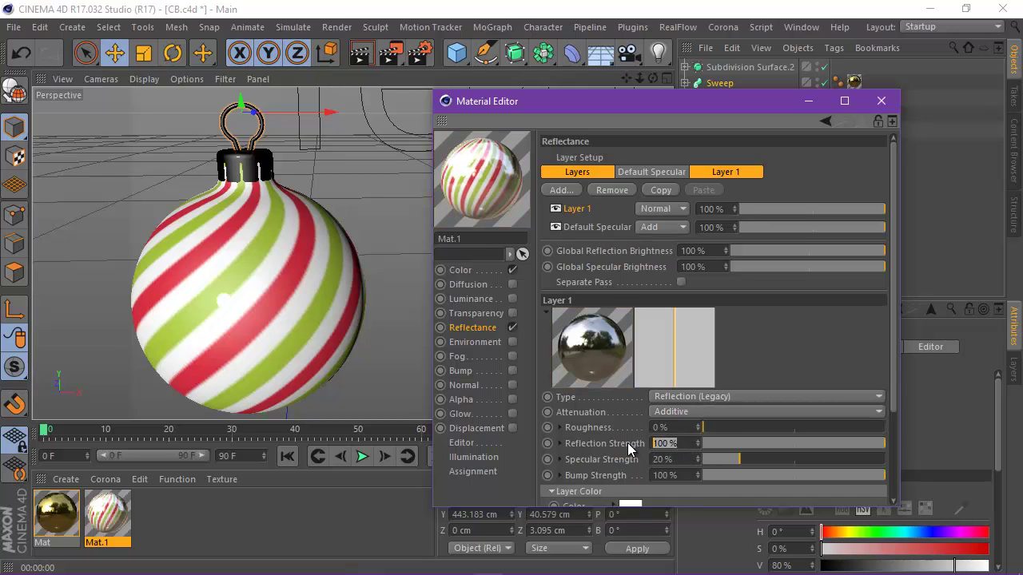
{"action": "type", "text": "15"}
{"action": "key", "text": "Return"}
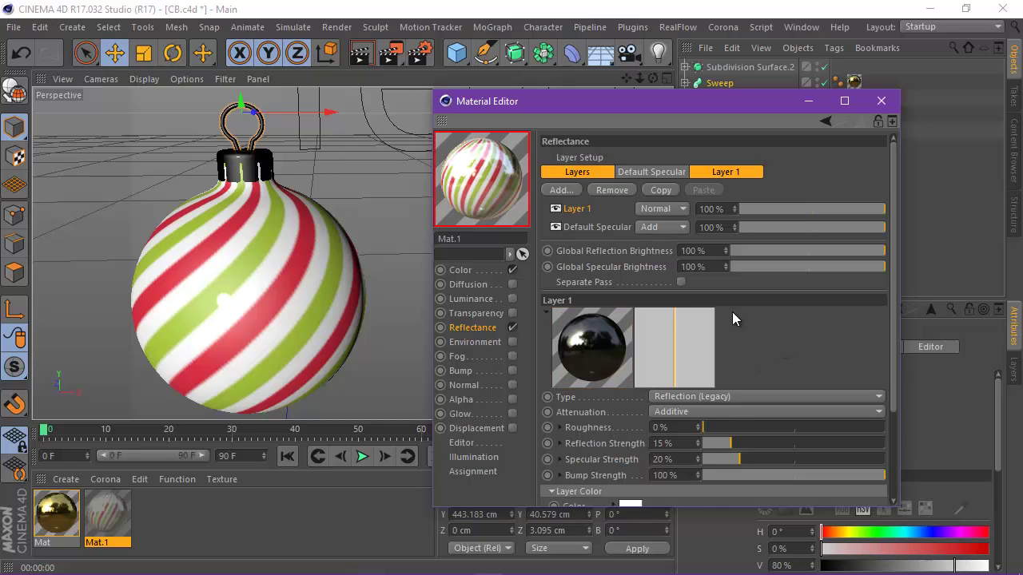
{"action": "left_click", "coordinate": [879, 101]}
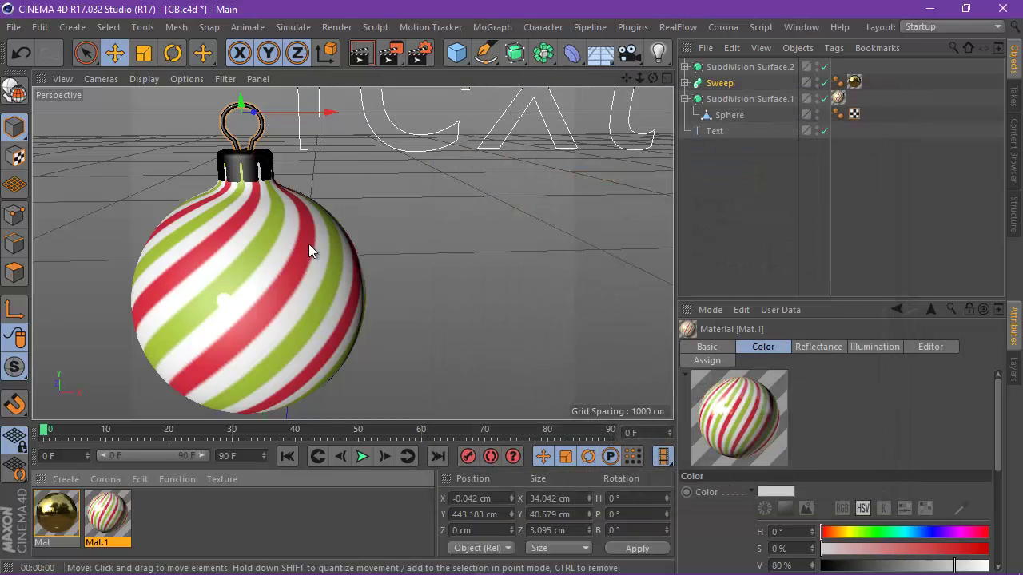
Add a Sky object to the scene.
{"action": "scroll", "coordinate": [306, 244], "scroll_direction": "down", "scroll_amount": 3}
{"action": "left_click", "coordinate": [601, 54]}
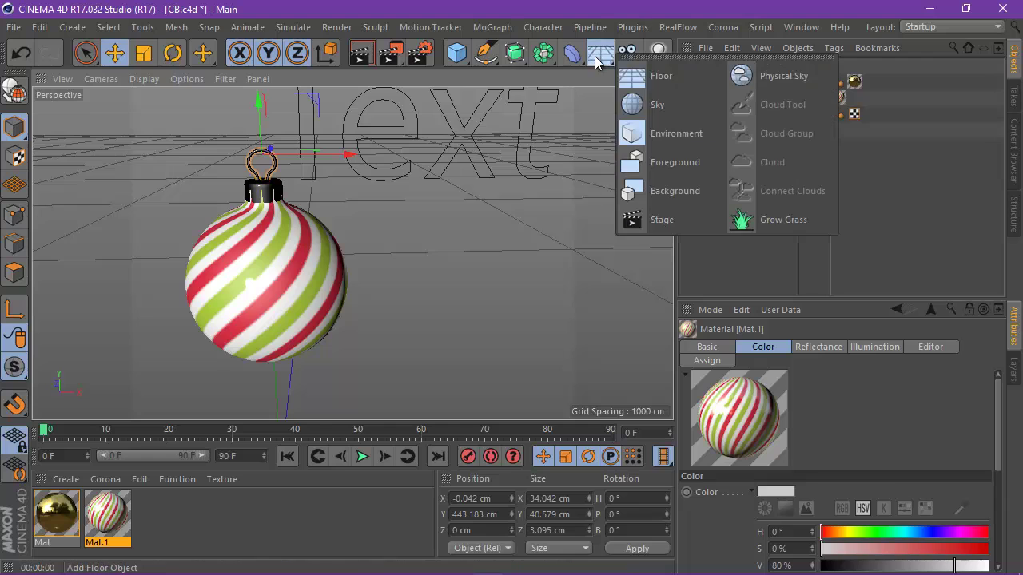
{"action": "left_click", "coordinate": [647, 103]}
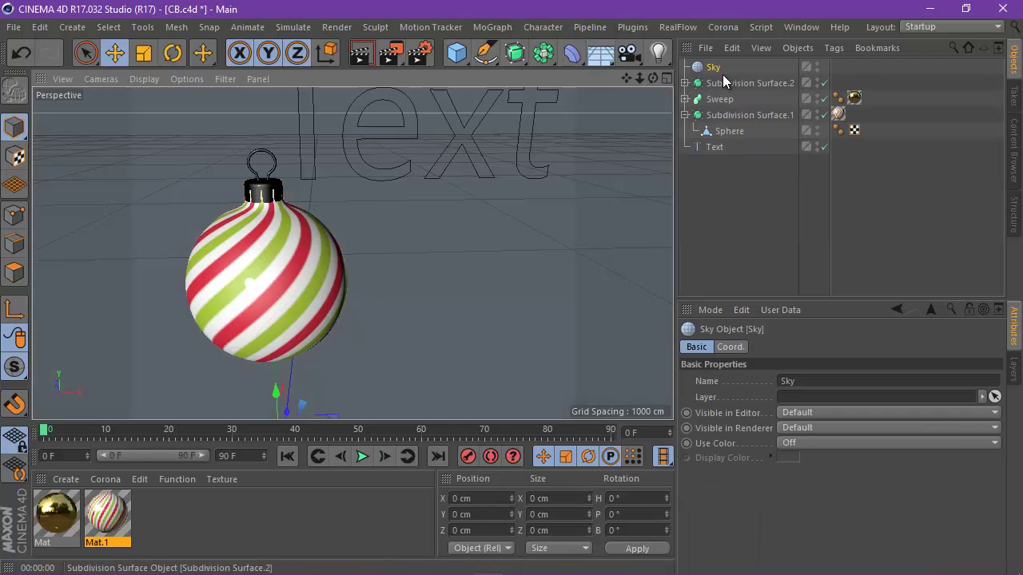
Give the Sky a Compositing tag and turn off Seen by Camera in it.
{"action": "left_click", "coordinate": [830, 48]}
{"action": "key", "text": "Escape"}
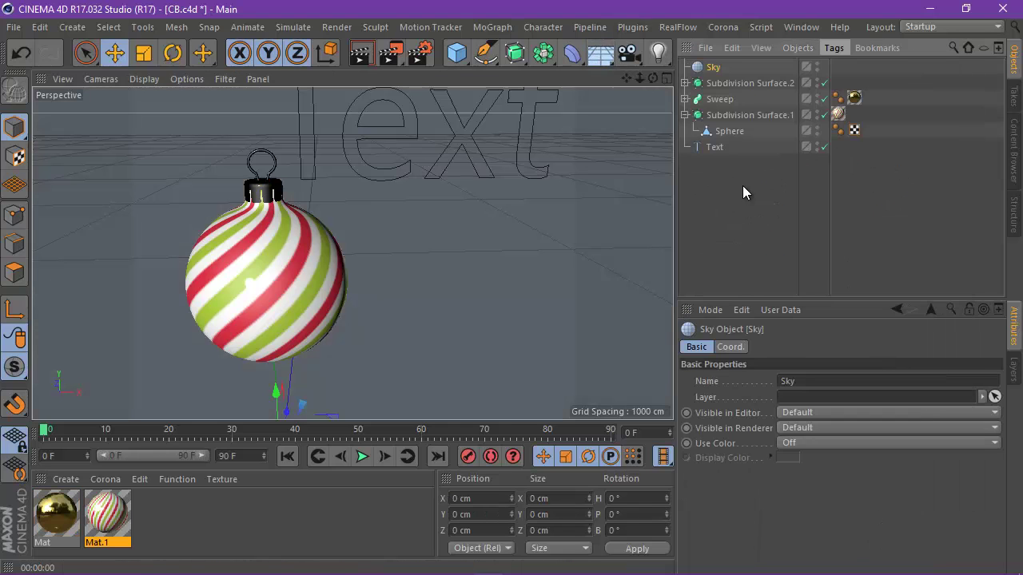
{"action": "left_click", "coordinate": [774, 430]}
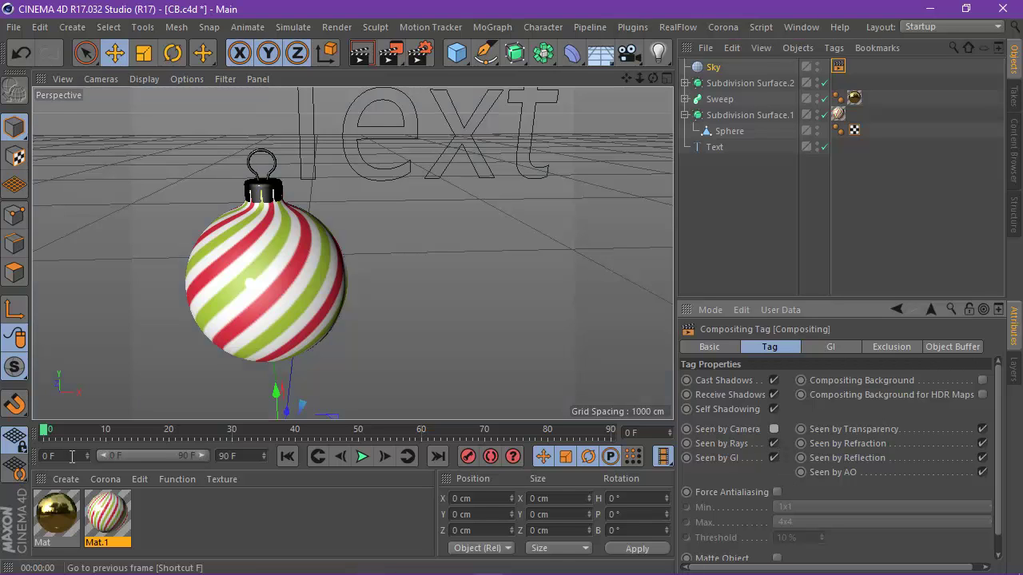
Create a new material with only Luminance enabled and load potsdamer_platz_4k.hdr as its luminance texture.
{"action": "left_click", "coordinate": [67, 478]}
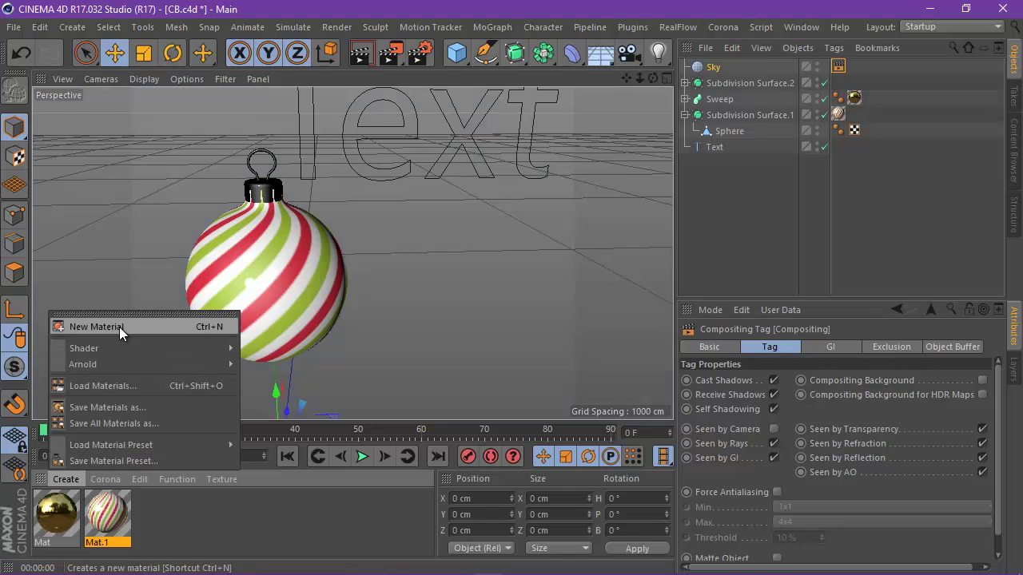
{"action": "left_click", "coordinate": [119, 327]}
{"action": "double_click", "coordinate": [53, 491]}
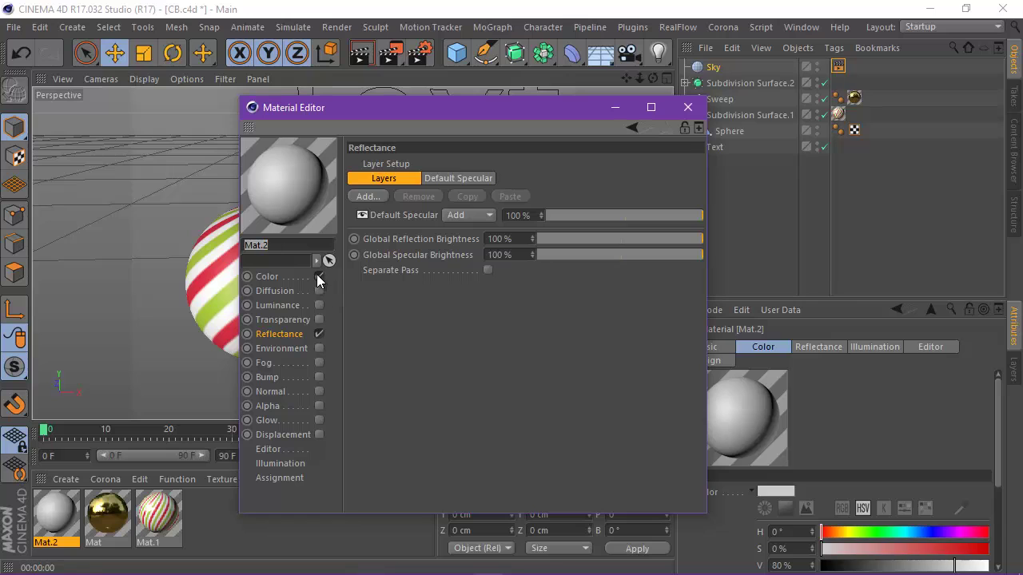
{"action": "left_click", "coordinate": [319, 277]}
{"action": "left_click", "coordinate": [319, 334]}
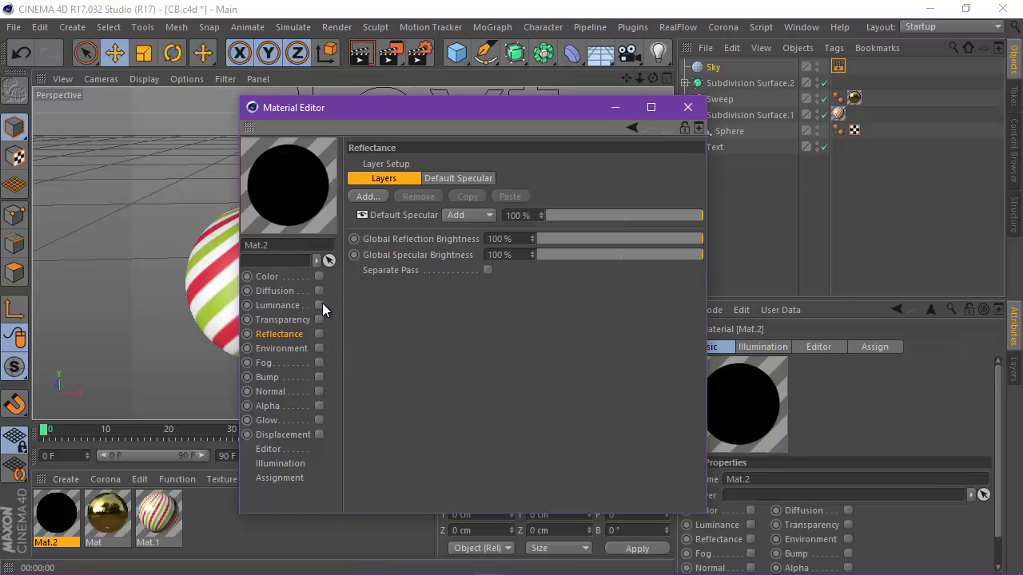
{"action": "left_click", "coordinate": [319, 305]}
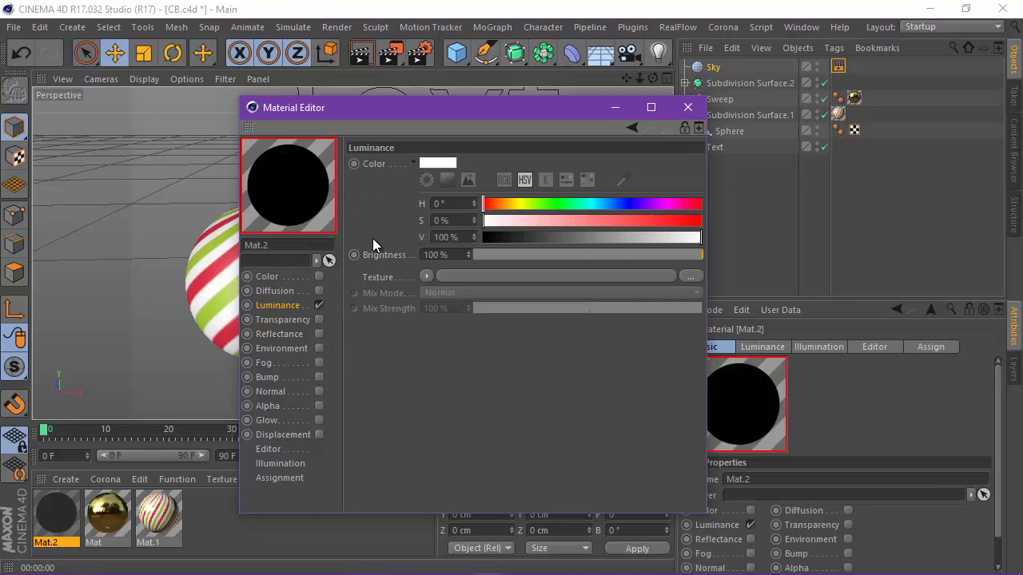
{"action": "left_click", "coordinate": [689, 276]}
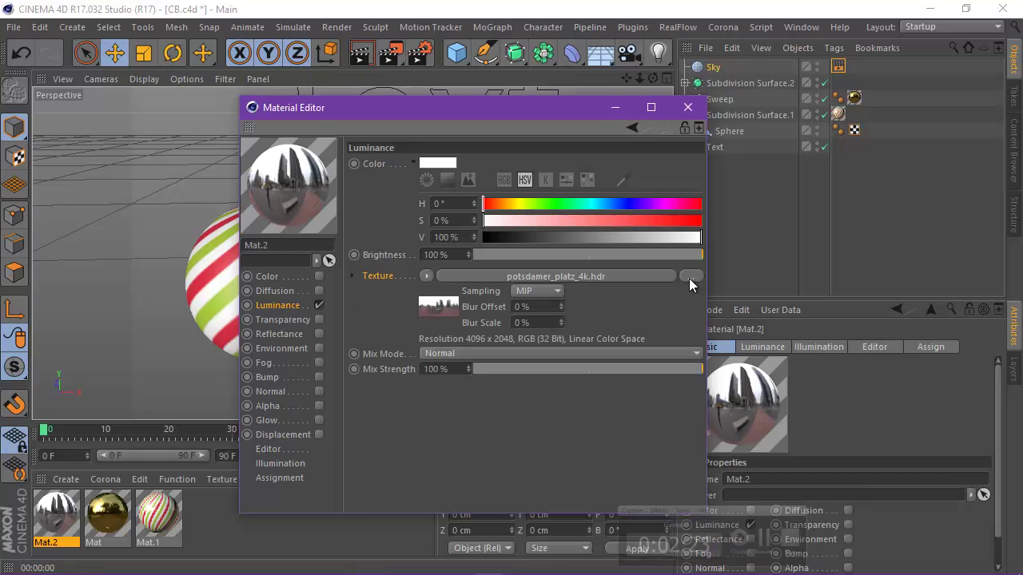
{"action": "left_click", "coordinate": [690, 108]}
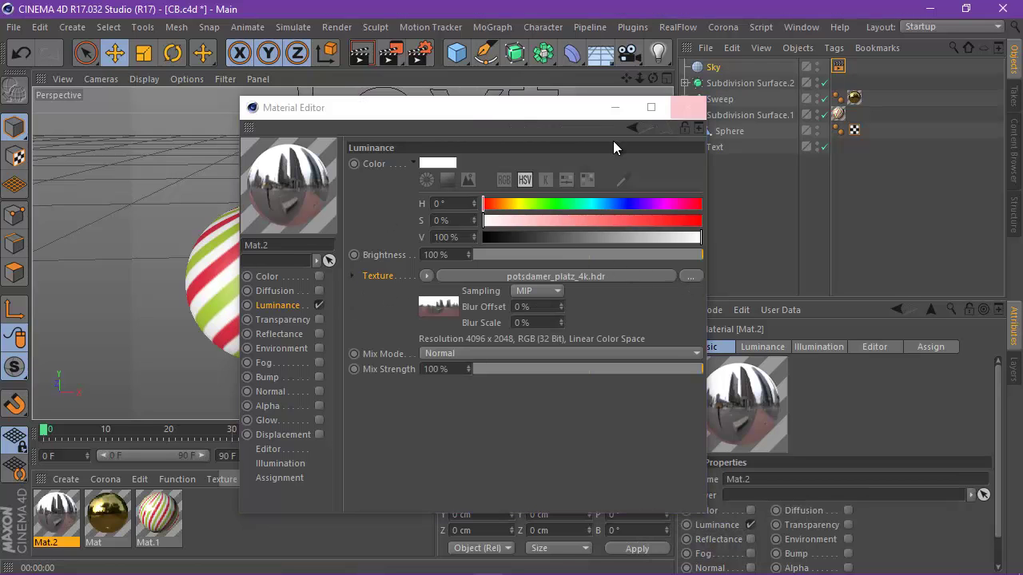
Apply the HDR luminance material Mat.2 to the Sky object.
{"action": "right_click", "coordinate": [44, 508]}
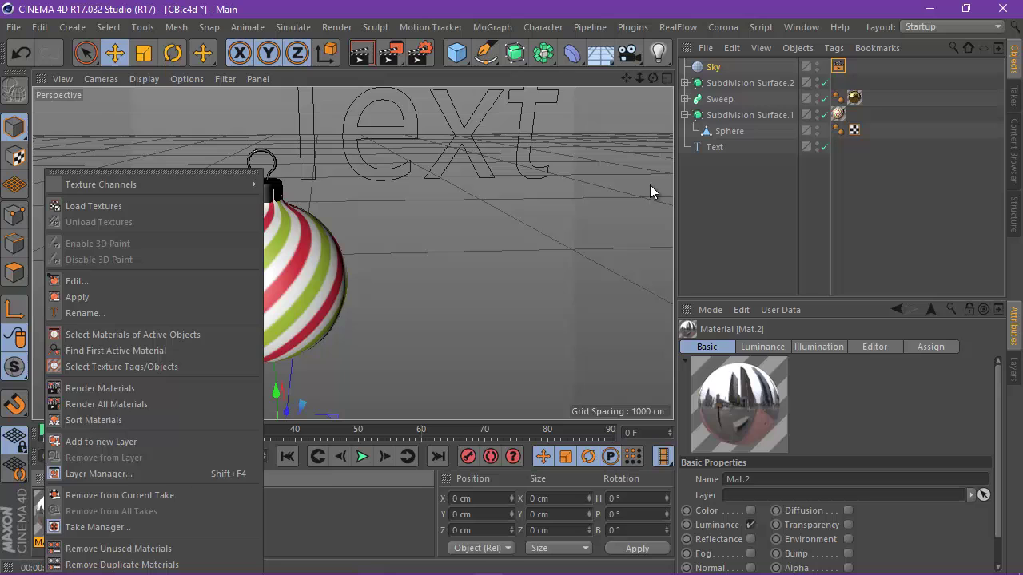
{"action": "left_click", "coordinate": [712, 70]}
{"action": "right_click", "coordinate": [71, 491]}
{"action": "left_click", "coordinate": [57, 507]}
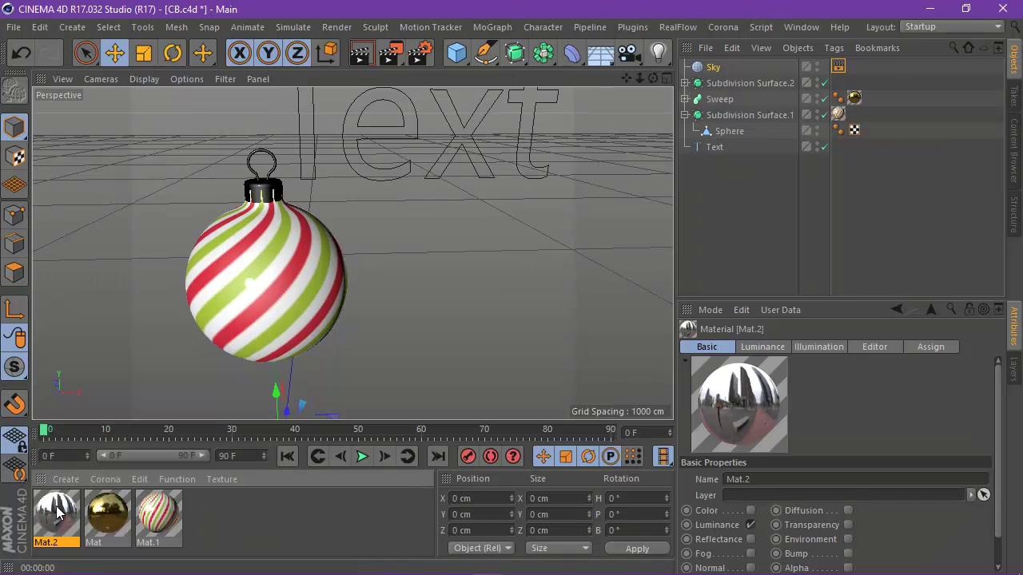
{"action": "double_click", "coordinate": [56, 512]}
{"action": "right_click", "coordinate": [56, 512]}
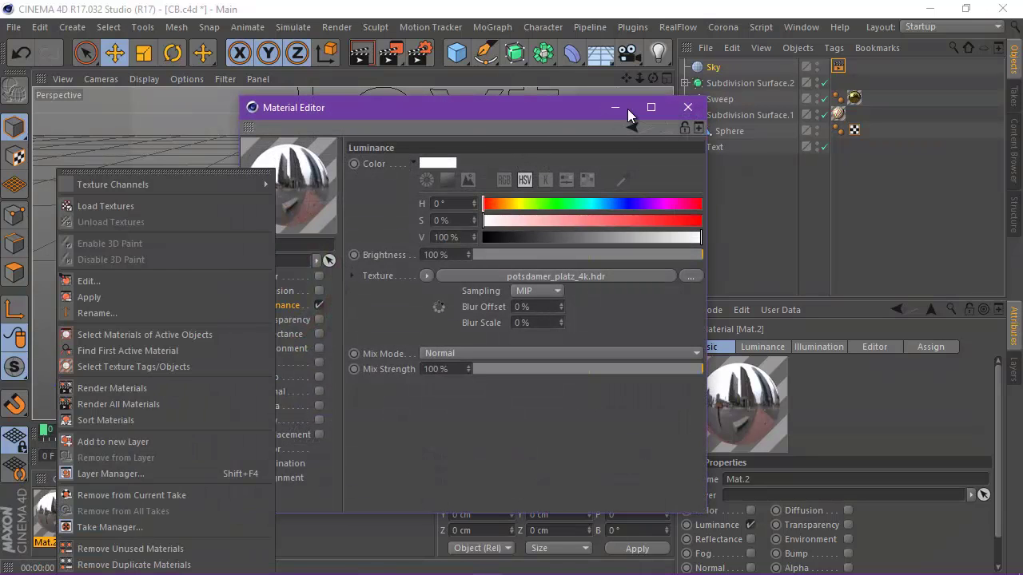
{"action": "left_click", "coordinate": [688, 107]}
{"action": "left_click", "coordinate": [688, 107]}
{"action": "right_click", "coordinate": [57, 508]}
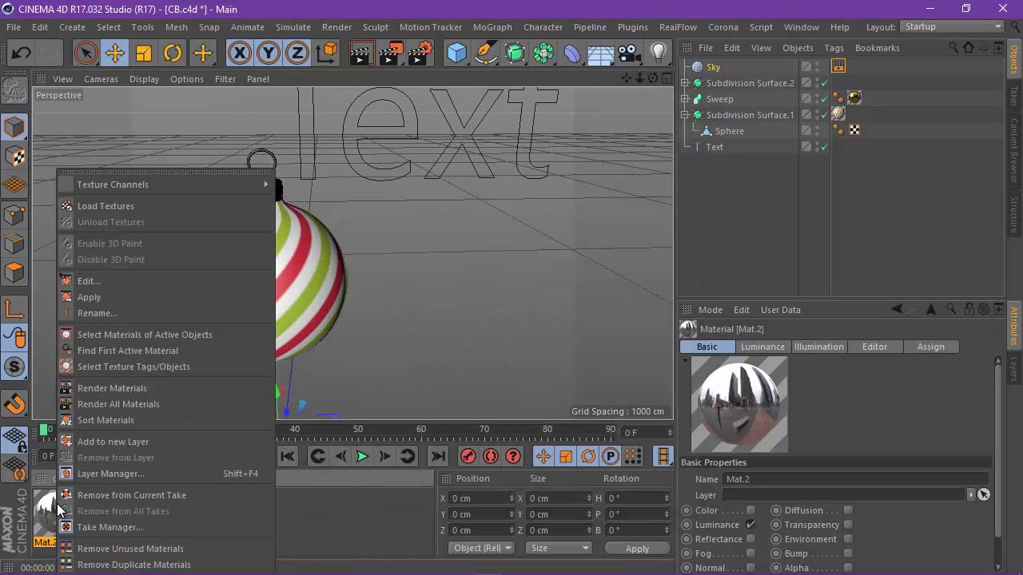
{"action": "left_click", "coordinate": [110, 297]}
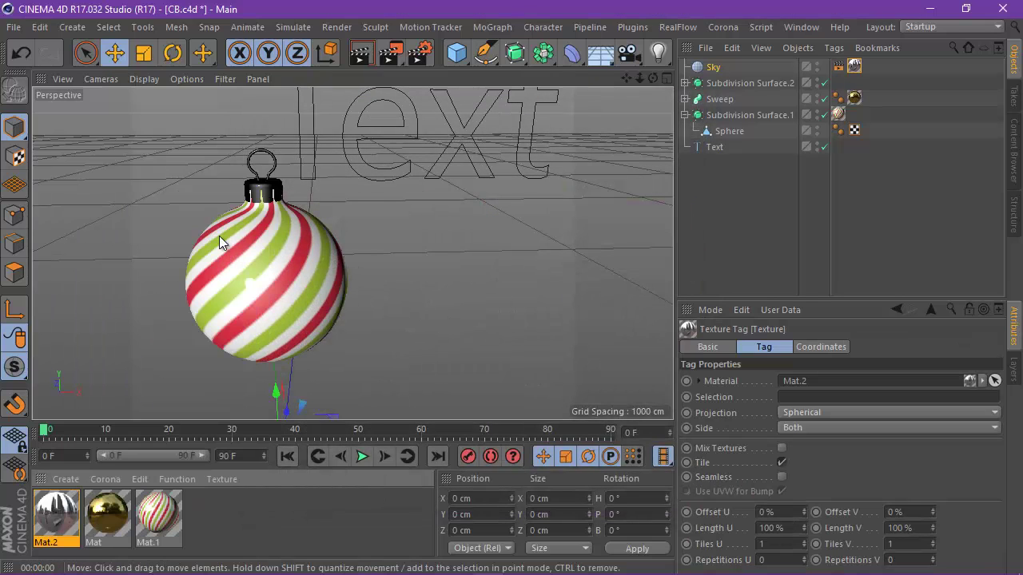
Render the active view from two different angles to check the HDR reflections on the ornament.
{"action": "left_click", "coordinate": [359, 56]}
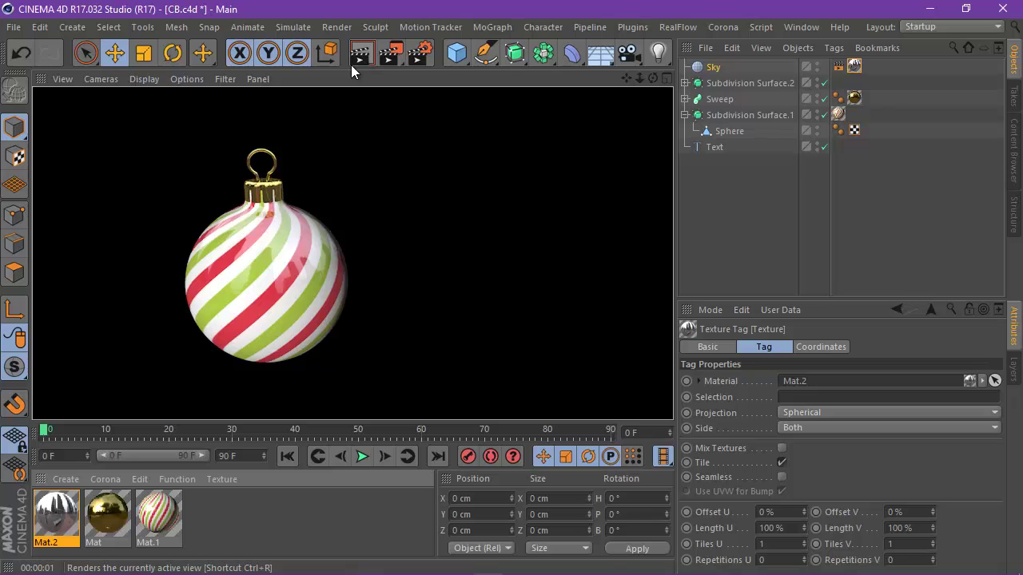
{"action": "scroll", "coordinate": [306, 167], "scroll_direction": "up", "scroll_amount": 1}
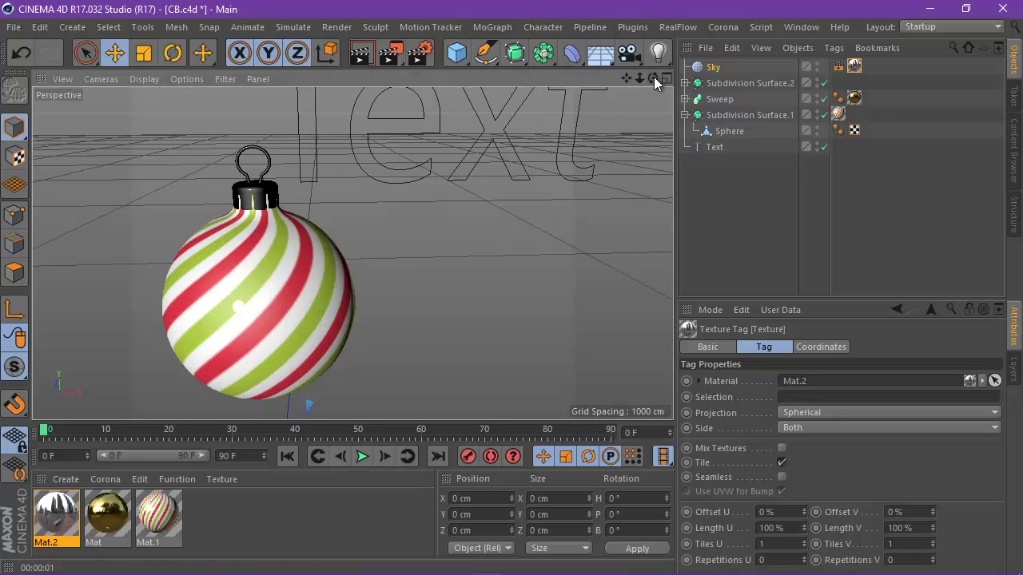
{"action": "left_click_drag", "start_coordinate": [654, 79], "coordinate": [512, 288]}
{"action": "scroll", "coordinate": [311, 152], "scroll_direction": "up", "scroll_amount": 3}
{"action": "scroll", "coordinate": [304, 156], "scroll_direction": "down", "scroll_amount": 3}
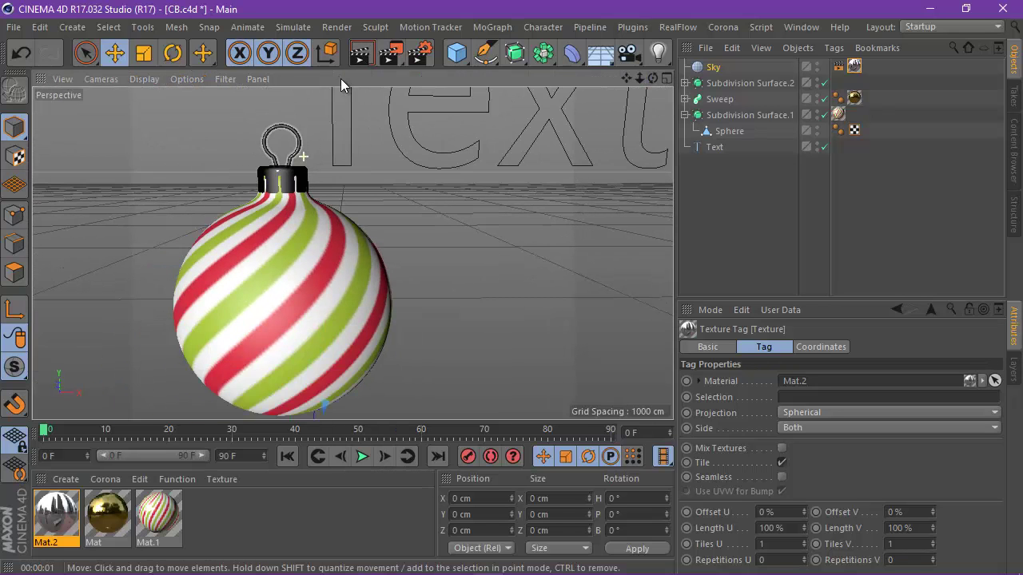
{"action": "left_click", "coordinate": [361, 55]}
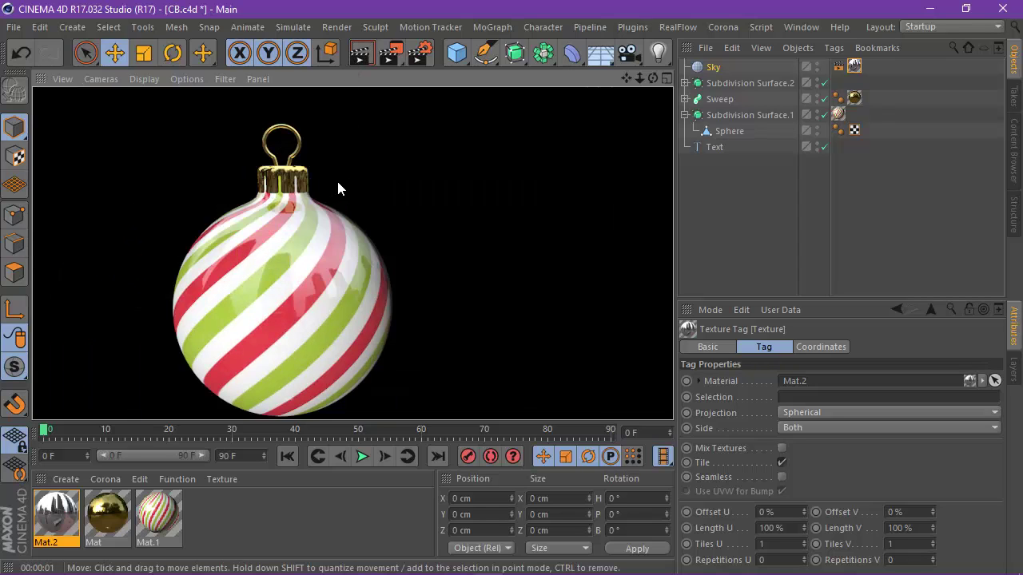
{"action": "left_click_drag", "start_coordinate": [654, 78], "coordinate": [512, 286]}
{"action": "scroll", "coordinate": [238, 151], "scroll_direction": "up", "scroll_amount": 2}
{"action": "scroll", "coordinate": [331, 152], "scroll_direction": "down", "scroll_amount": 3}
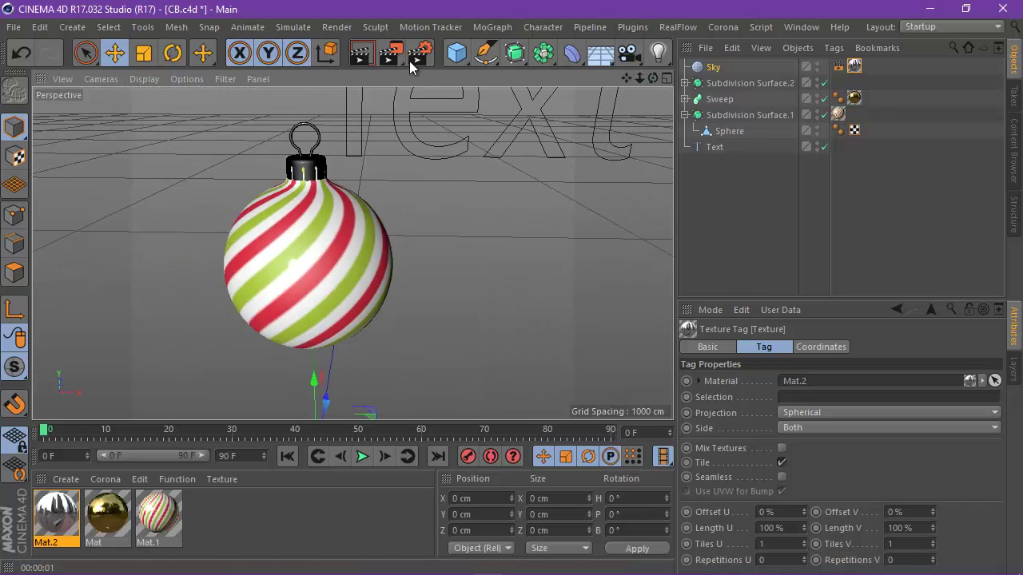
Add the Ambient Occlusion and Global Illumination effects to the render settings.
{"action": "left_click", "coordinate": [417, 56]}
{"action": "left_click", "coordinate": [34, 294]}
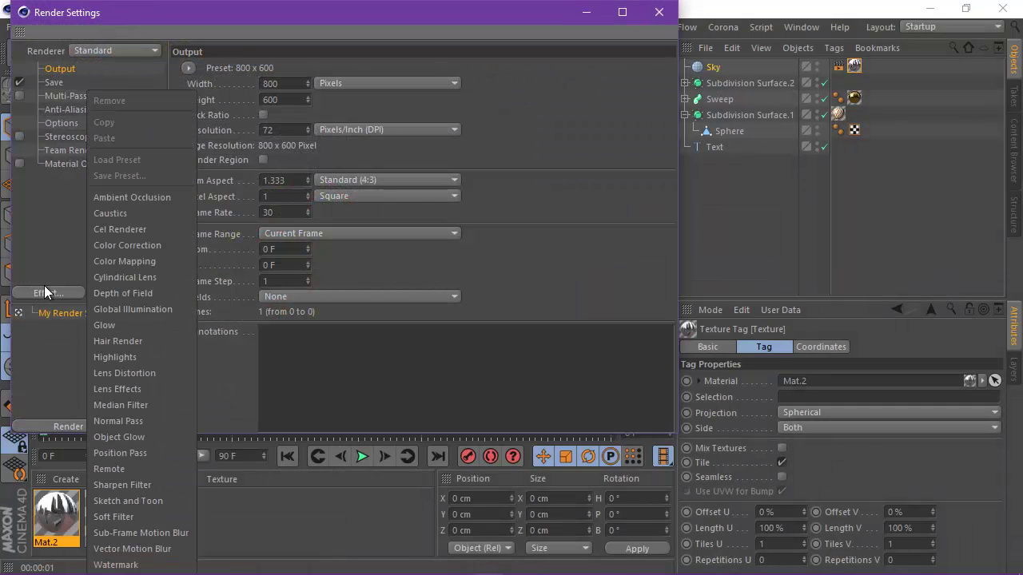
{"action": "left_click", "coordinate": [144, 197]}
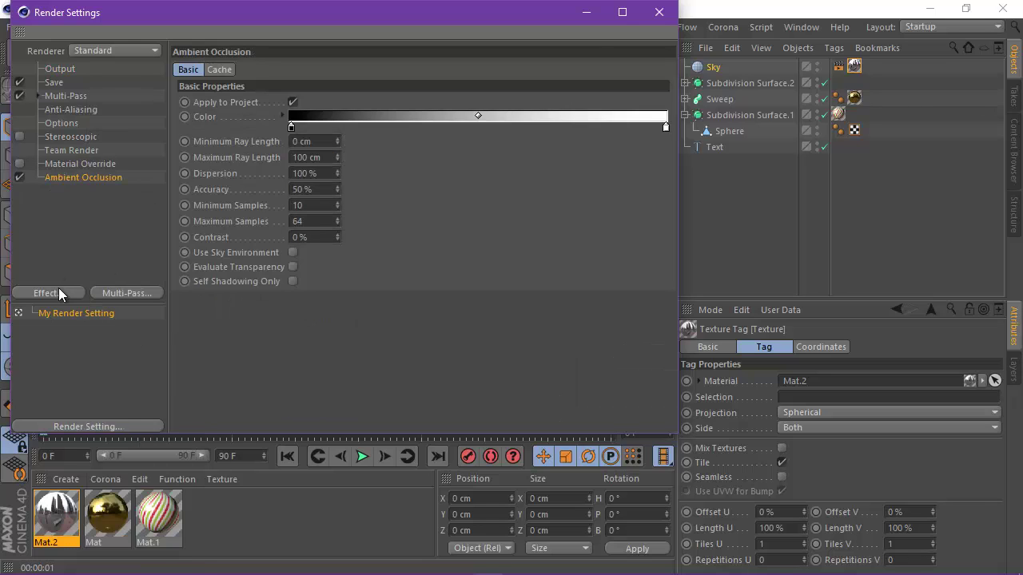
{"action": "left_click", "coordinate": [58, 293]}
{"action": "left_click", "coordinate": [155, 310]}
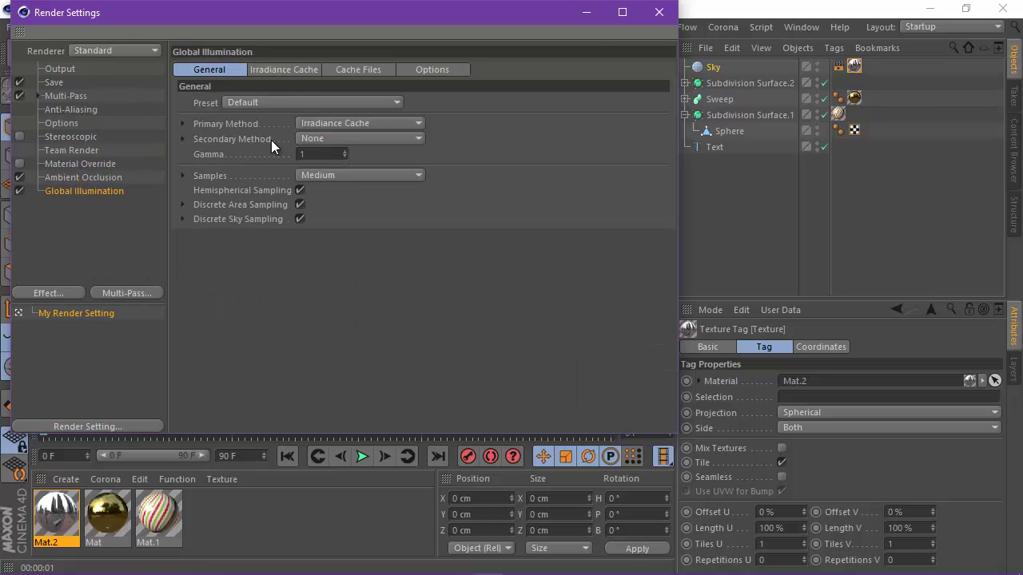
Set the Global Illumination irradiance cache's record density to Medium and close the render settings.
{"action": "left_click", "coordinate": [294, 70]}
{"action": "left_click", "coordinate": [301, 102]}
{"action": "left_click", "coordinate": [304, 146]}
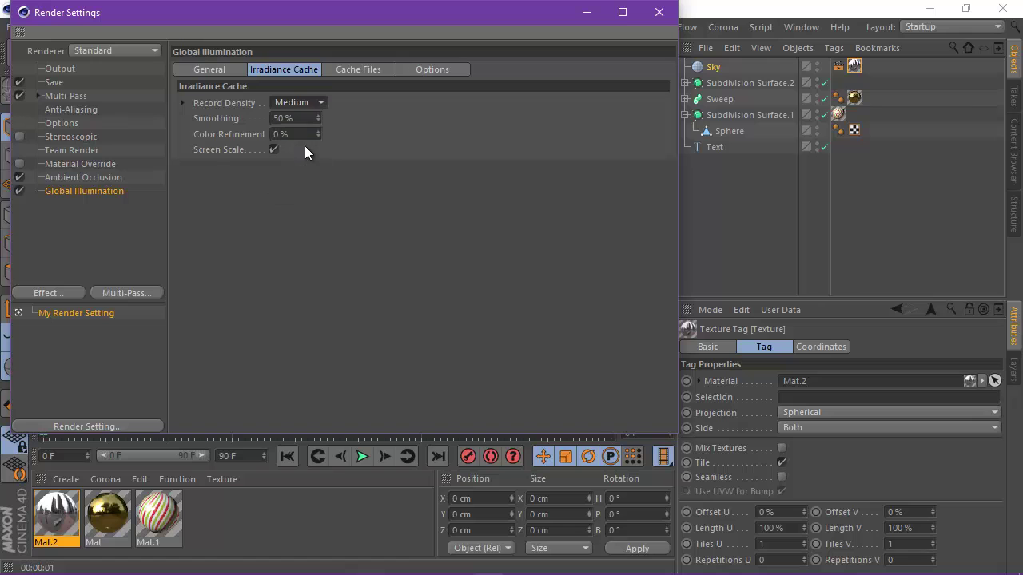
{"action": "left_click", "coordinate": [658, 12]}
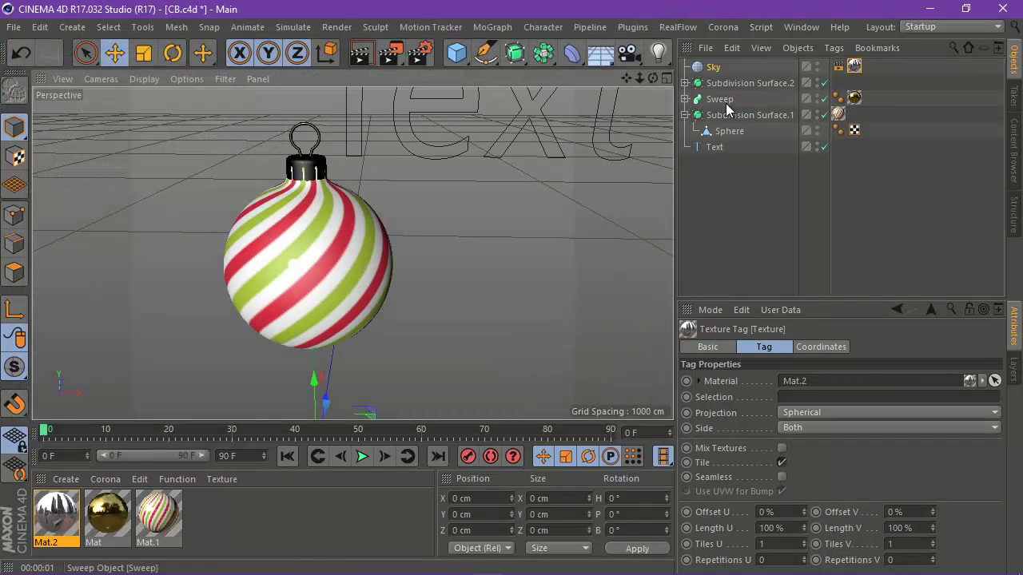
Hide the Text object in the viewport and render the active view of the ornament.
{"action": "left_click", "coordinate": [815, 144]}
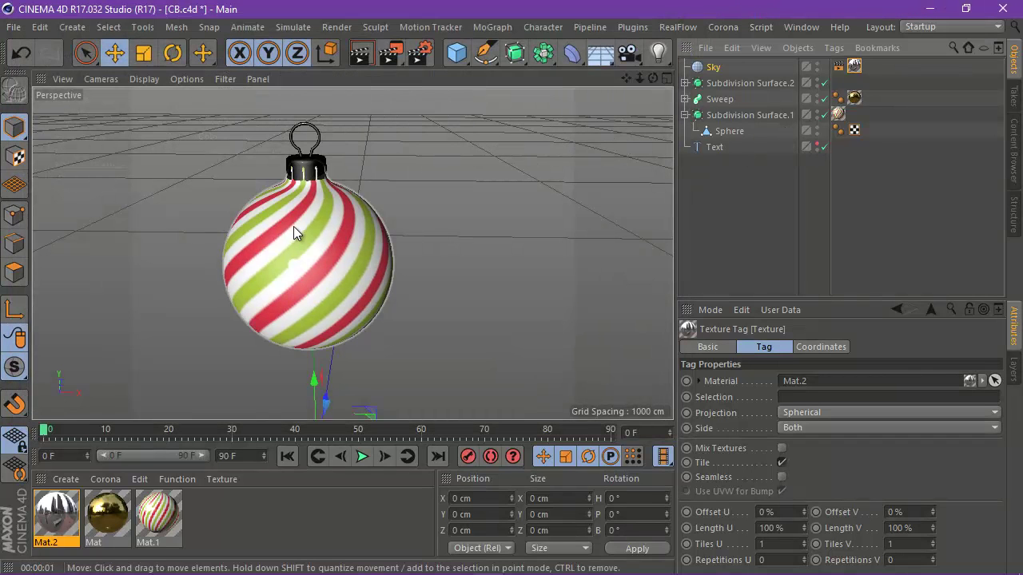
{"action": "scroll", "coordinate": [293, 226], "scroll_direction": "up", "scroll_amount": 2}
{"action": "left_click", "coordinate": [371, 54]}
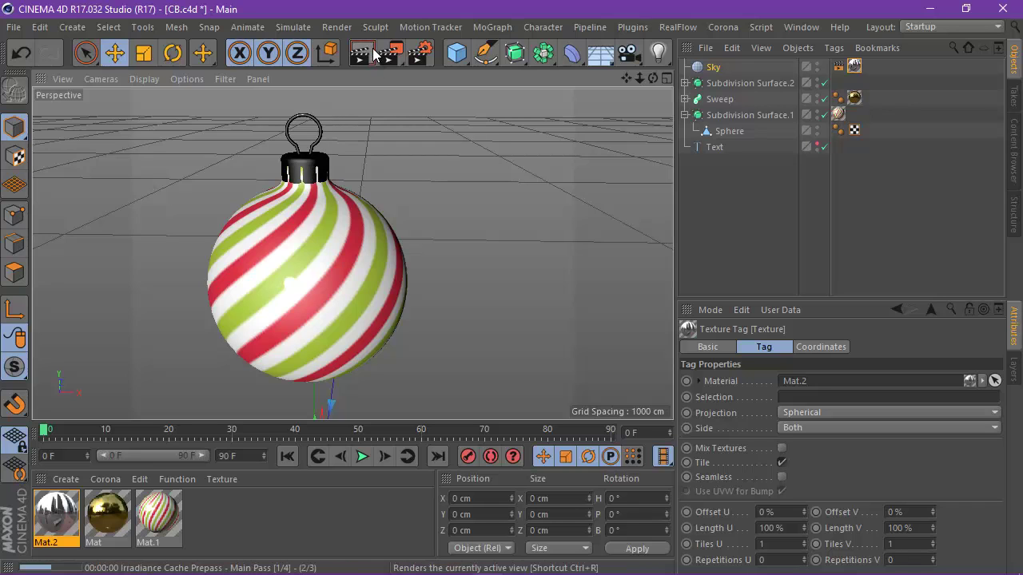
{"action": "scroll", "coordinate": [153, 345], "scroll_direction": "up", "scroll_amount": 4}
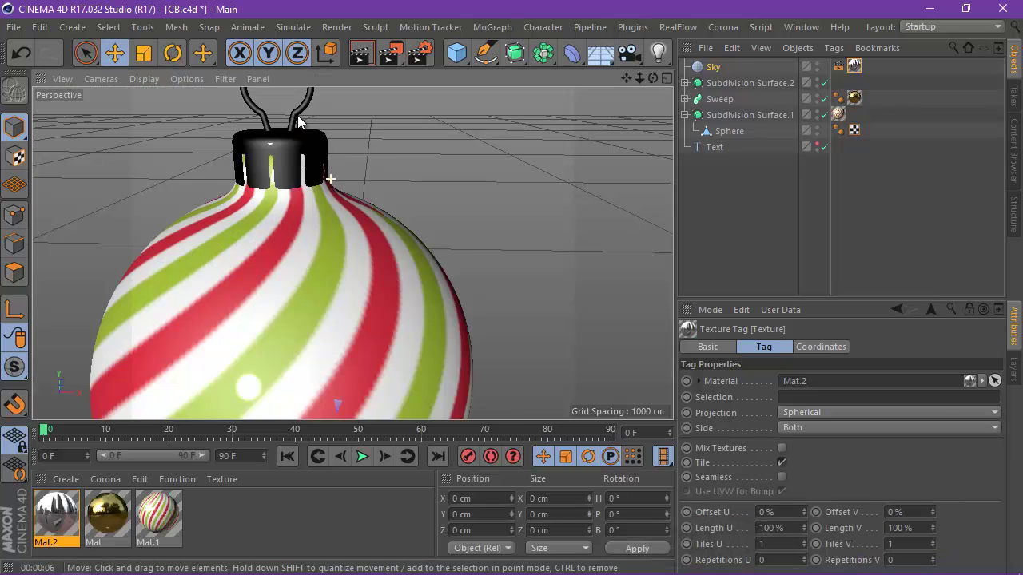
With reflectance temporarily disabled, set the gold material Mat's color to 44% saturation and 57% value.
{"action": "double_click", "coordinate": [107, 515]}
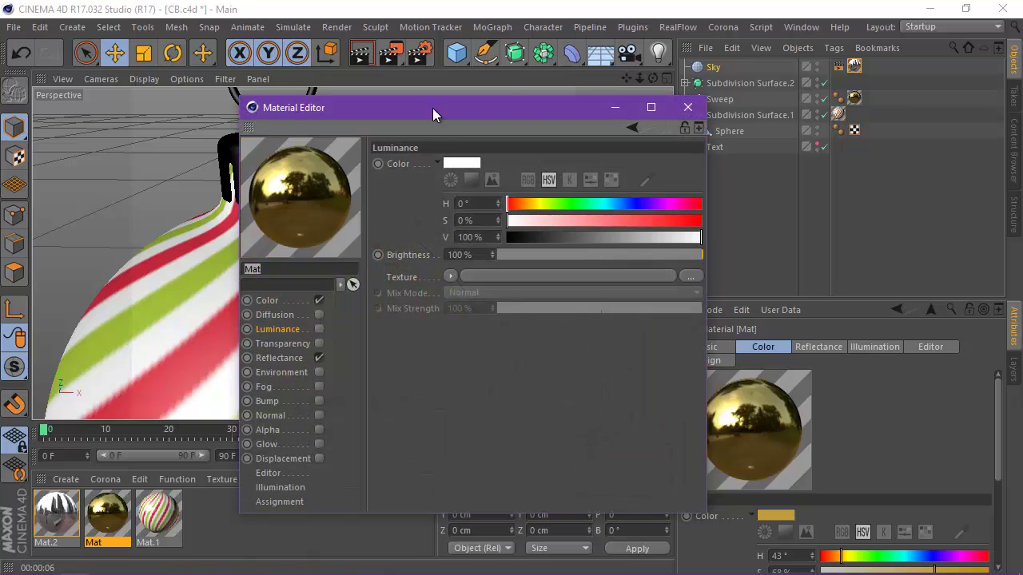
{"action": "left_click_drag", "start_coordinate": [433, 108], "coordinate": [611, 69]}
{"action": "left_click", "coordinate": [446, 263]}
{"action": "left_click", "coordinate": [497, 320]}
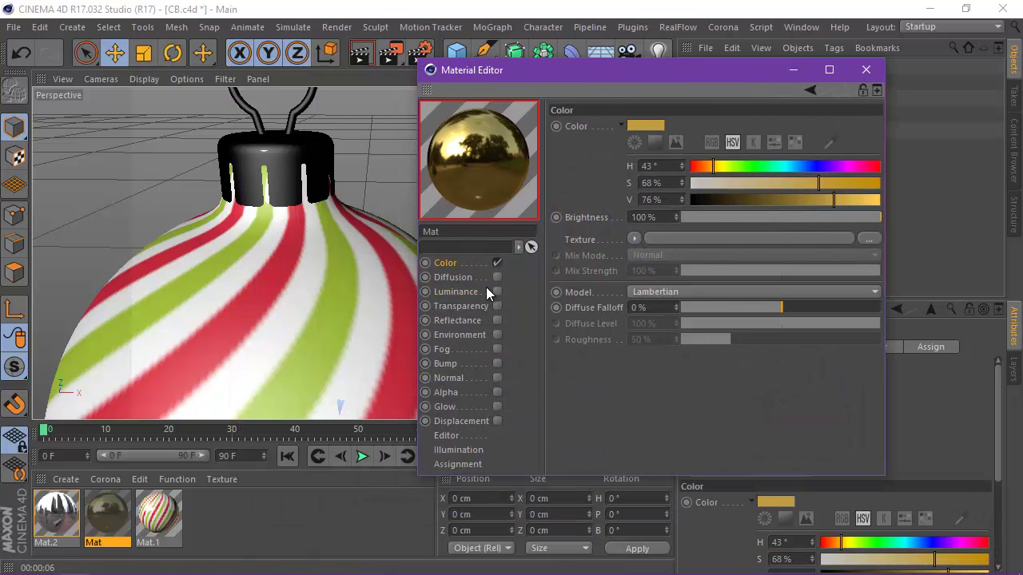
{"action": "left_click", "coordinate": [799, 200]}
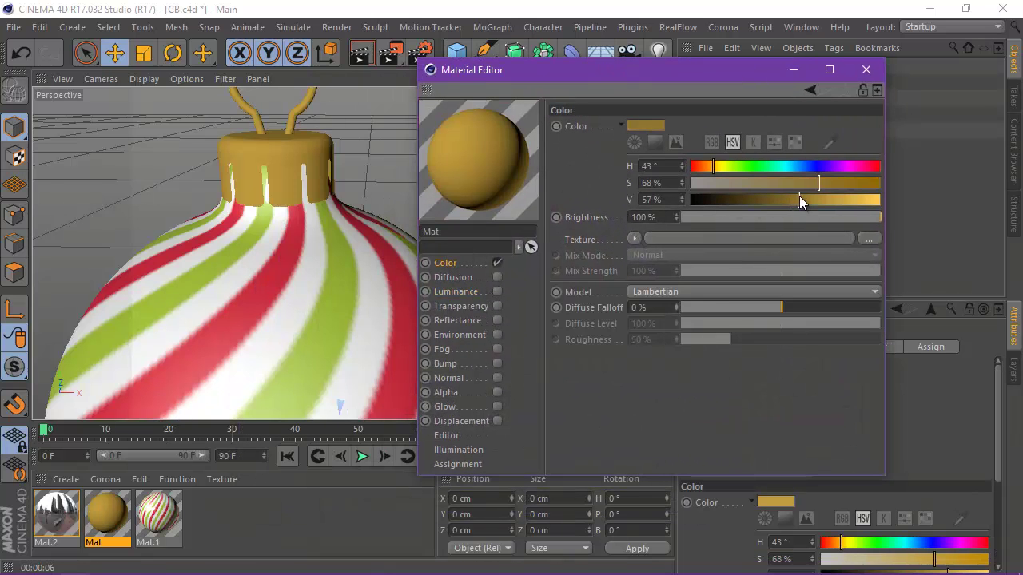
{"action": "left_click", "coordinate": [797, 184]}
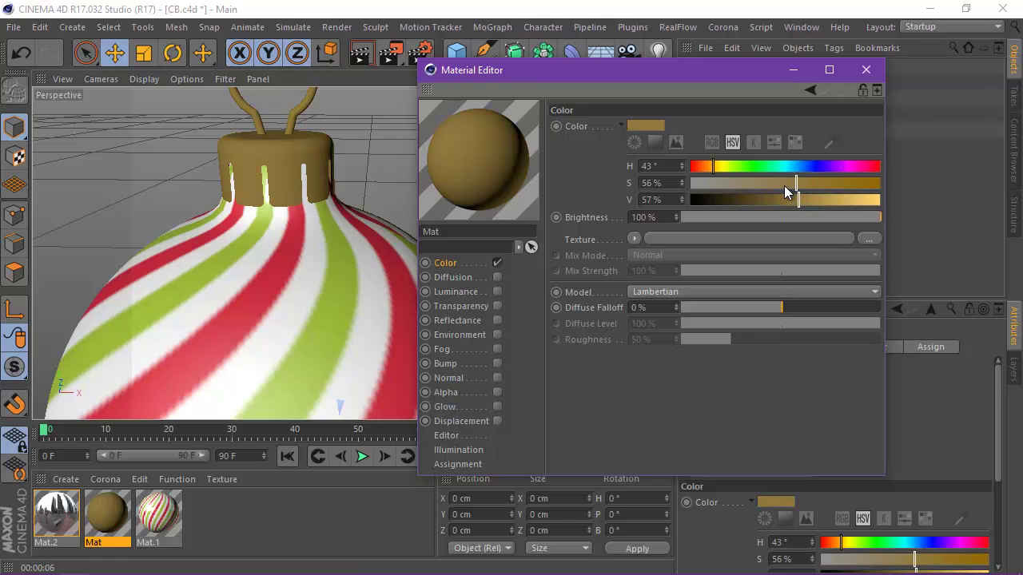
{"action": "left_click", "coordinate": [783, 184]}
{"action": "left_click", "coordinate": [773, 184]}
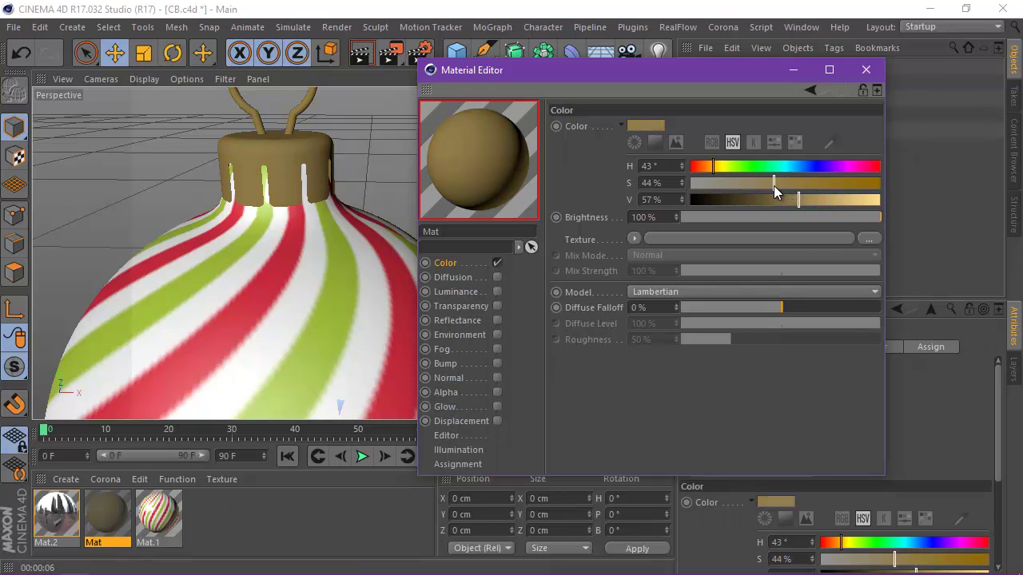
{"action": "left_click", "coordinate": [498, 321]}
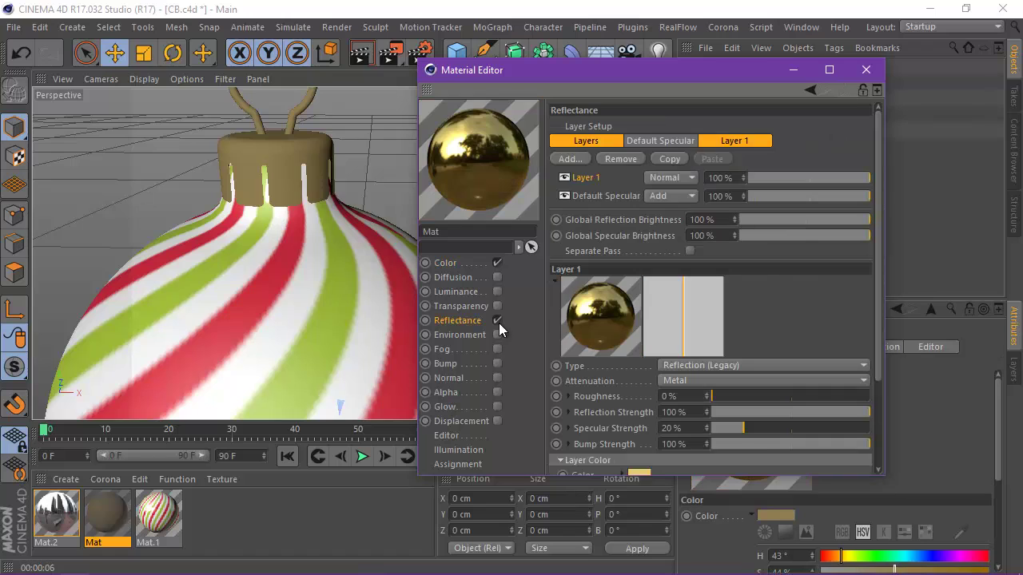
Set the layer color of Mat's reflection Layer 1 to 40% saturation and 59% value, and render the active view.
{"action": "left_click", "coordinate": [635, 473]}
{"action": "left_click_drag", "start_coordinate": [683, 407], "coordinate": [761, 289]}
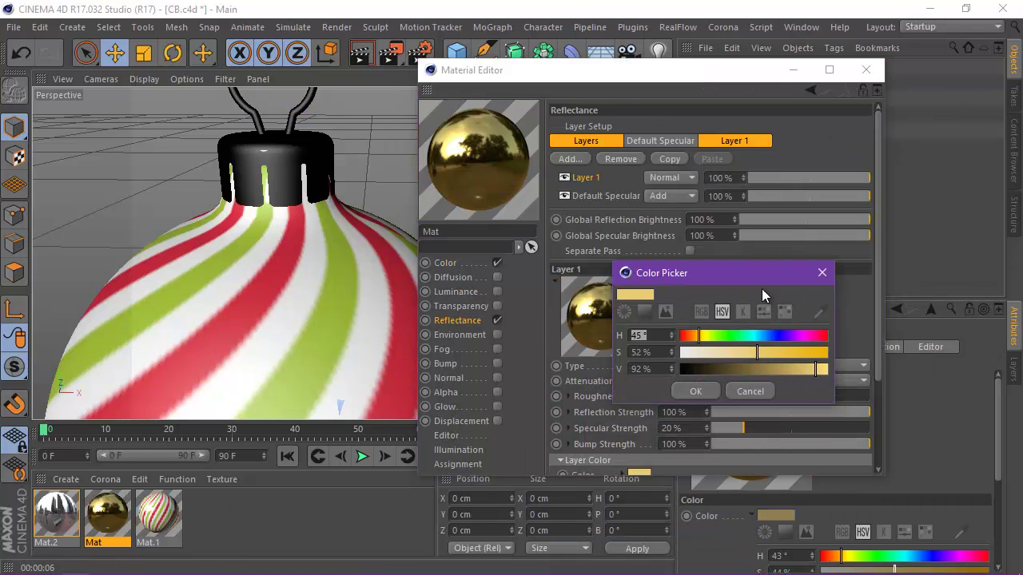
{"action": "left_click", "coordinate": [767, 368]}
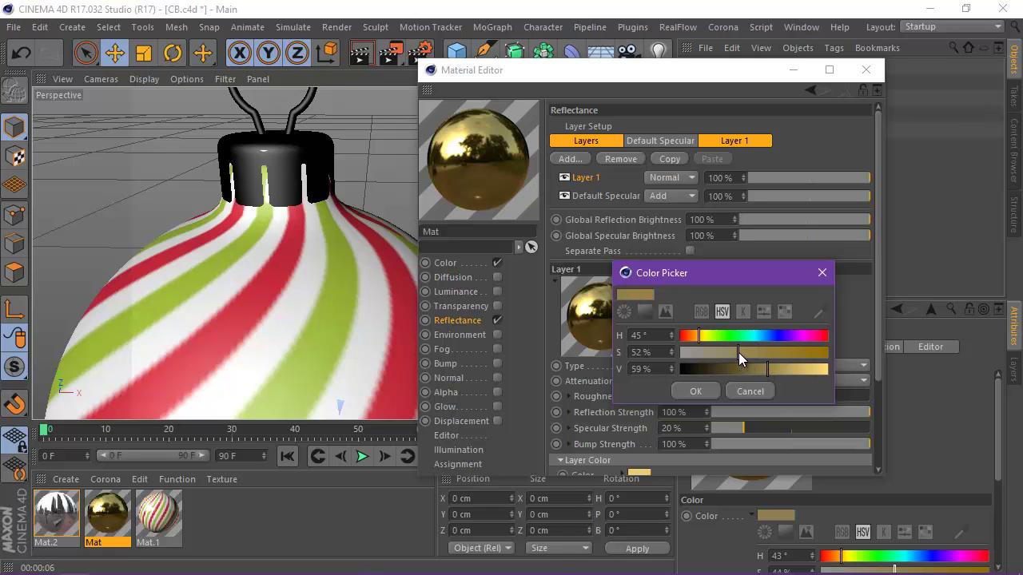
{"action": "left_click", "coordinate": [738, 352]}
{"action": "left_click", "coordinate": [696, 392]}
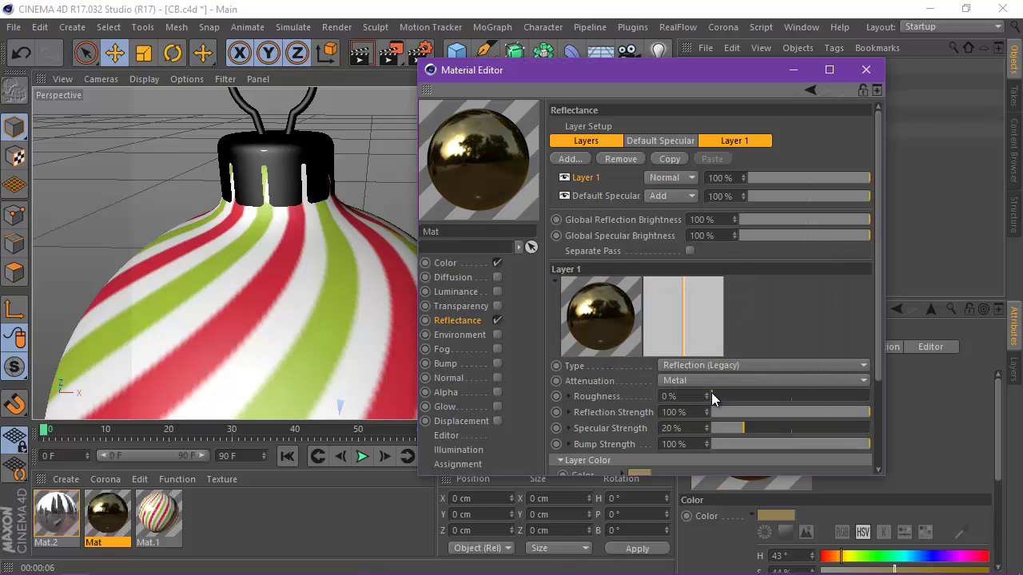
{"action": "left_click", "coordinate": [865, 69]}
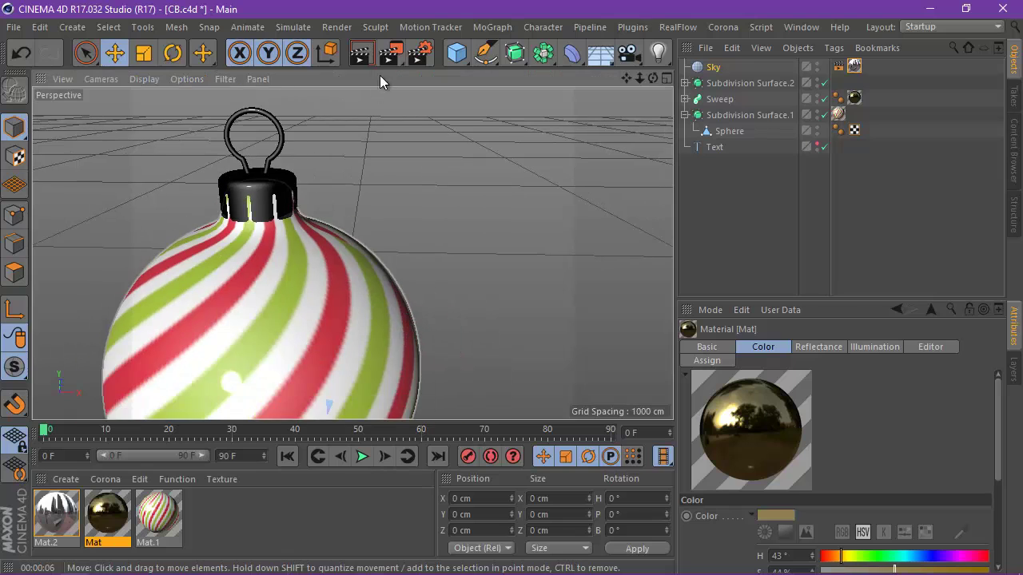
{"action": "left_click", "coordinate": [360, 56]}
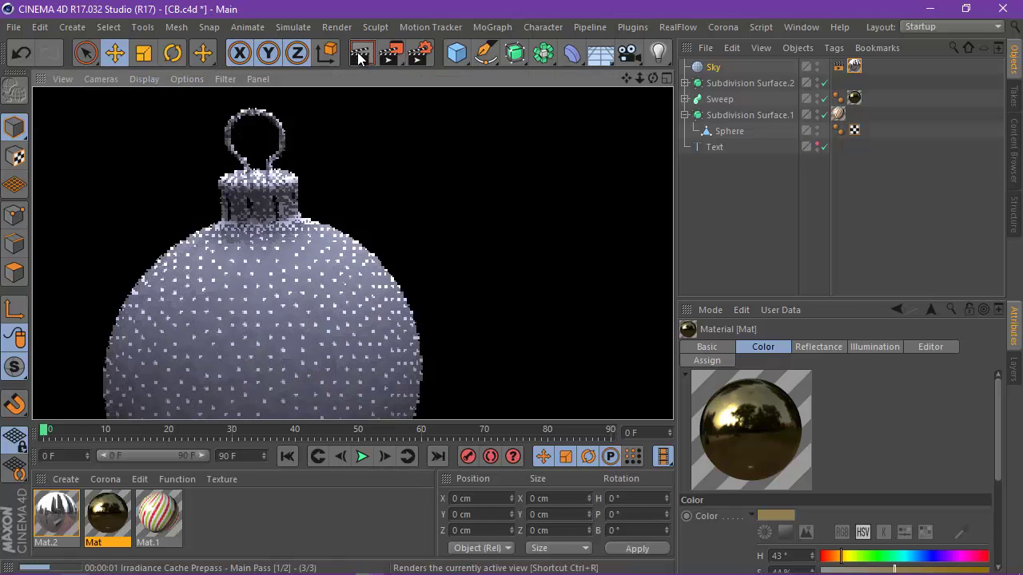
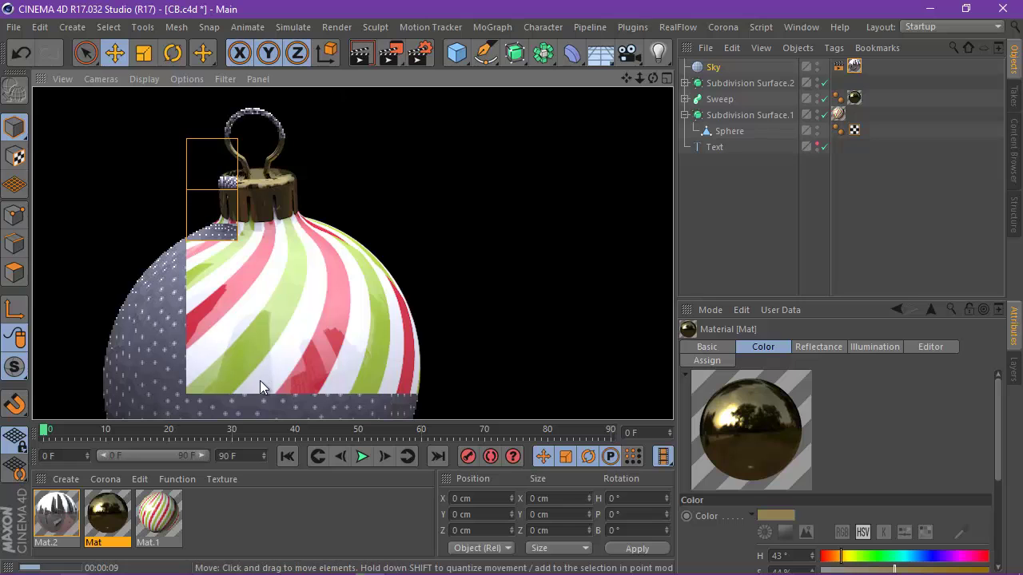
Reopen the Mat material and brighten its reflection Layer 1 color to 100% value.
{"action": "left_click", "coordinate": [118, 510]}
{"action": "double_click", "coordinate": [118, 509]}
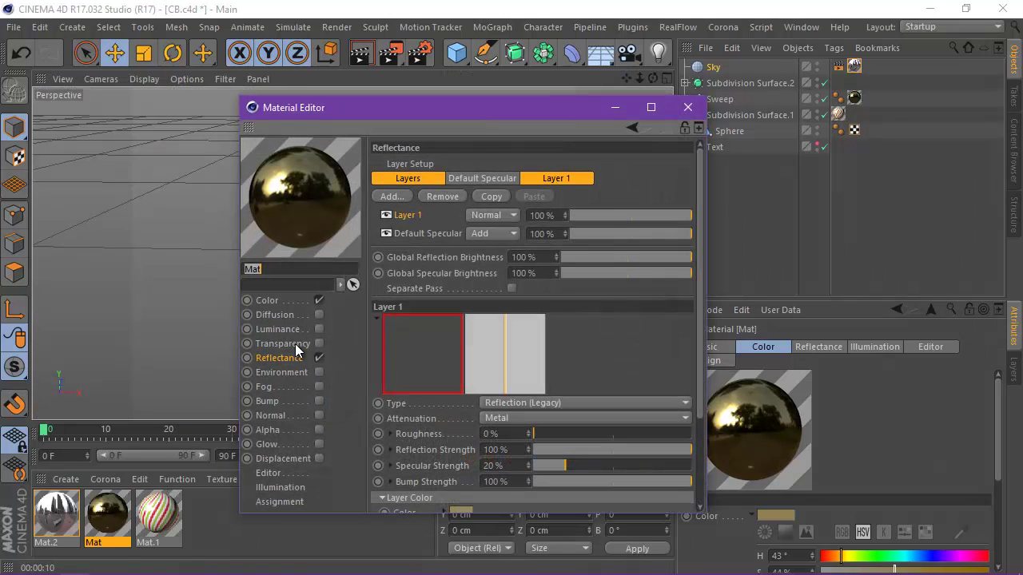
{"action": "left_click_drag", "start_coordinate": [493, 107], "coordinate": [641, 78]}
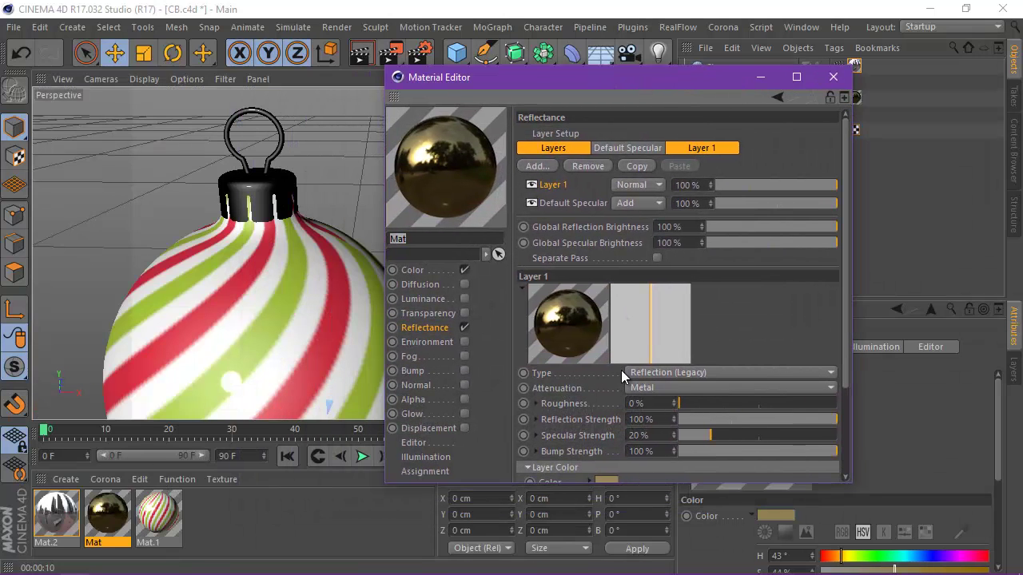
{"action": "left_click", "coordinate": [608, 480]}
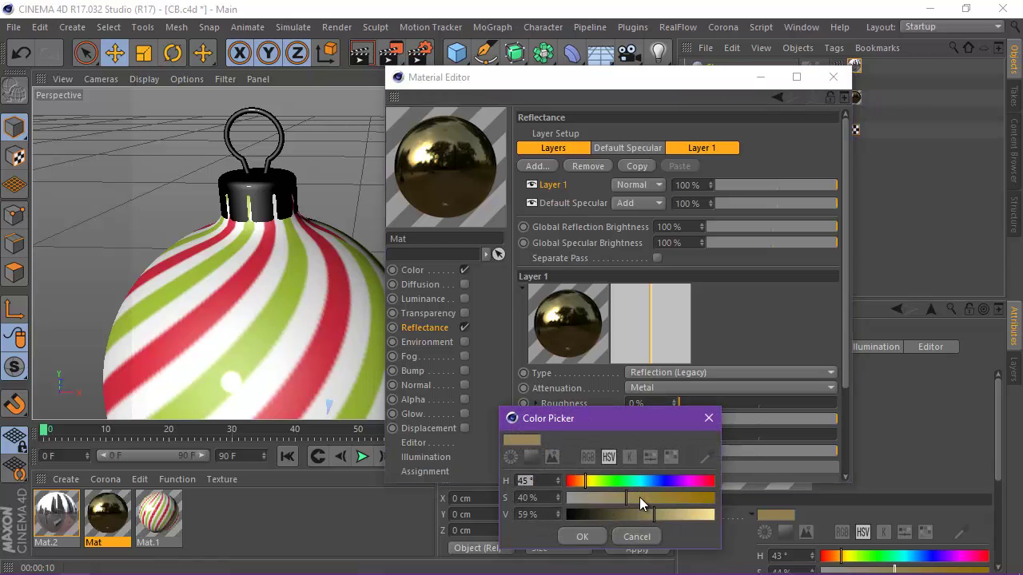
{"action": "left_click_drag", "start_coordinate": [697, 516], "coordinate": [712, 521]}
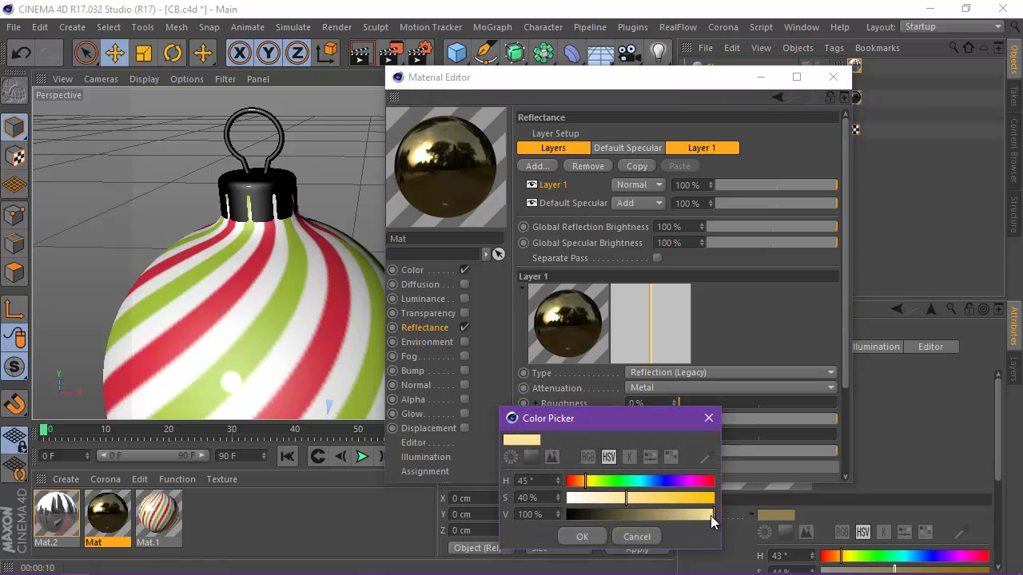
{"action": "left_click", "coordinate": [582, 536]}
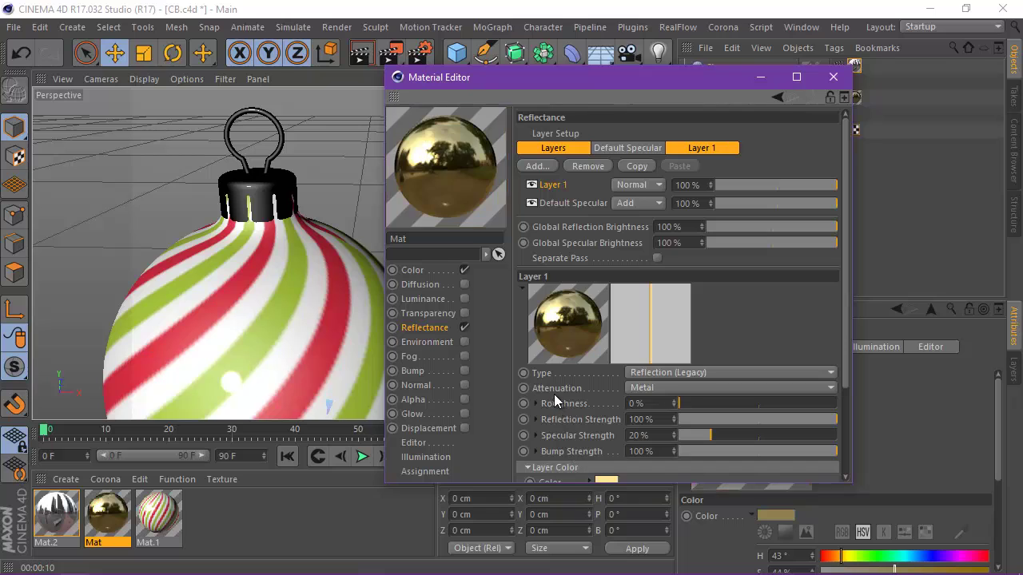
Set the attenuation of Mat's Default Specular layer to Metal and render the active view.
{"action": "left_click", "coordinate": [554, 200]}
{"action": "left_click", "coordinate": [676, 386]}
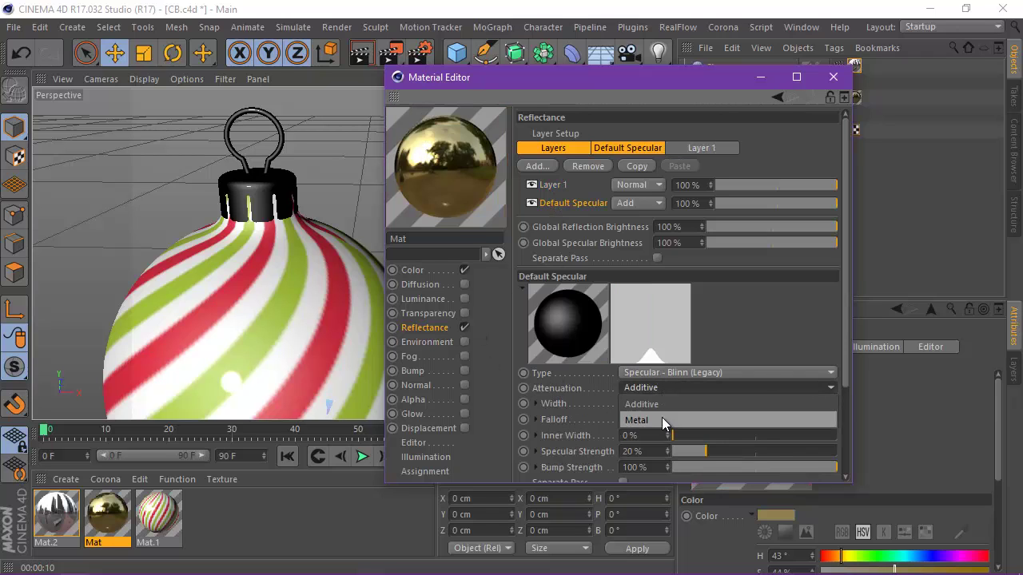
{"action": "left_click", "coordinate": [661, 419]}
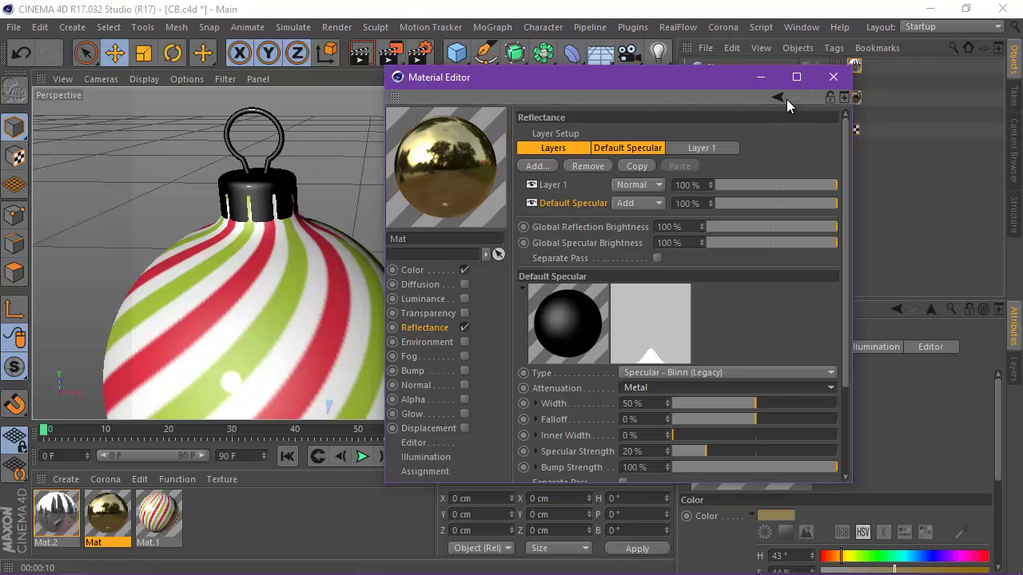
{"action": "left_click", "coordinate": [831, 78]}
{"action": "left_click", "coordinate": [359, 56]}
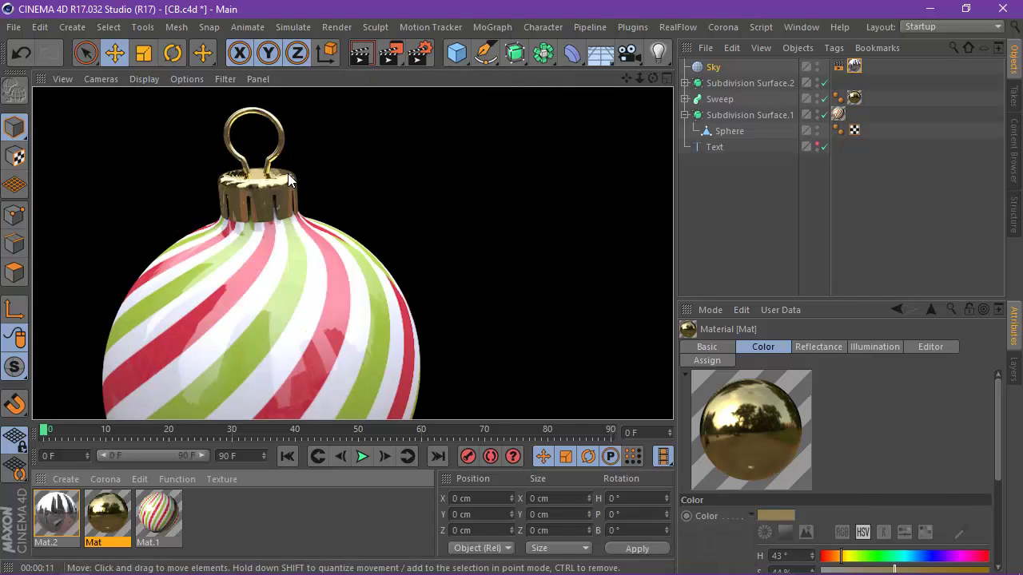
Add a null and place Subdivision Surface.2, Sweep and Subdivision Surface.1 with its sphere inside it.
{"action": "left_click", "coordinate": [874, 63]}
{"action": "mouse_move", "coordinate": [878, 85]}
{"action": "left_mouse_down"}
{"action": "mouse_move", "coordinate": [703, 139]}
{"action": "mouse_move", "coordinate": [701, 132]}
{"action": "left_mouse_up"}
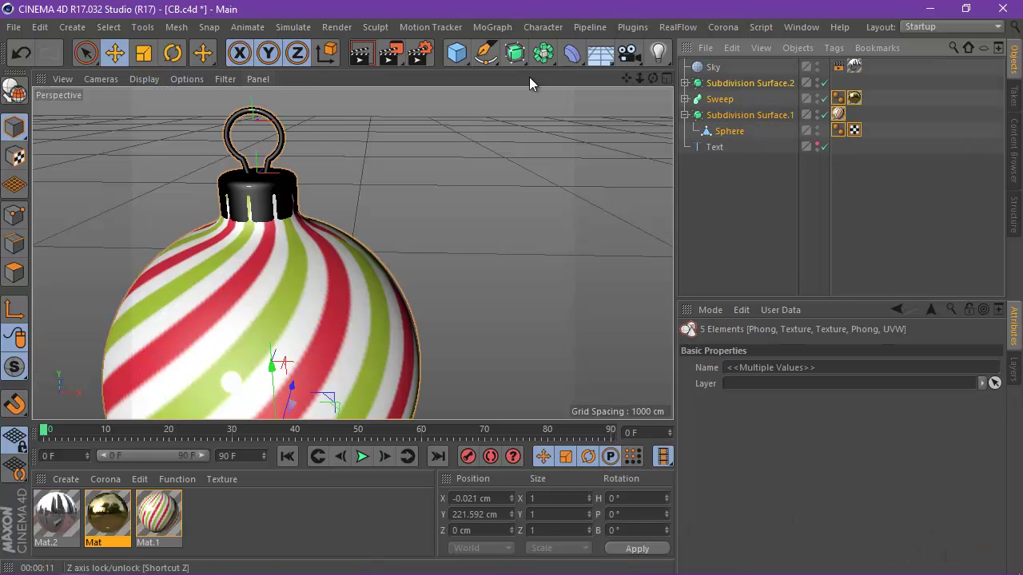
{"action": "left_click_drag", "start_coordinate": [457, 53], "coordinate": [501, 80]}
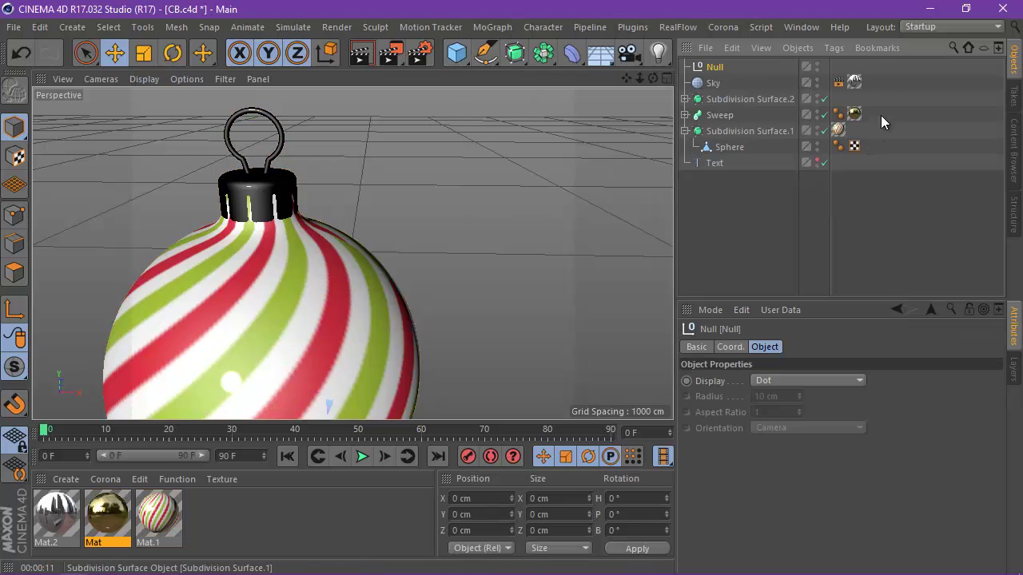
{"action": "left_click_drag", "start_coordinate": [884, 99], "coordinate": [712, 142]}
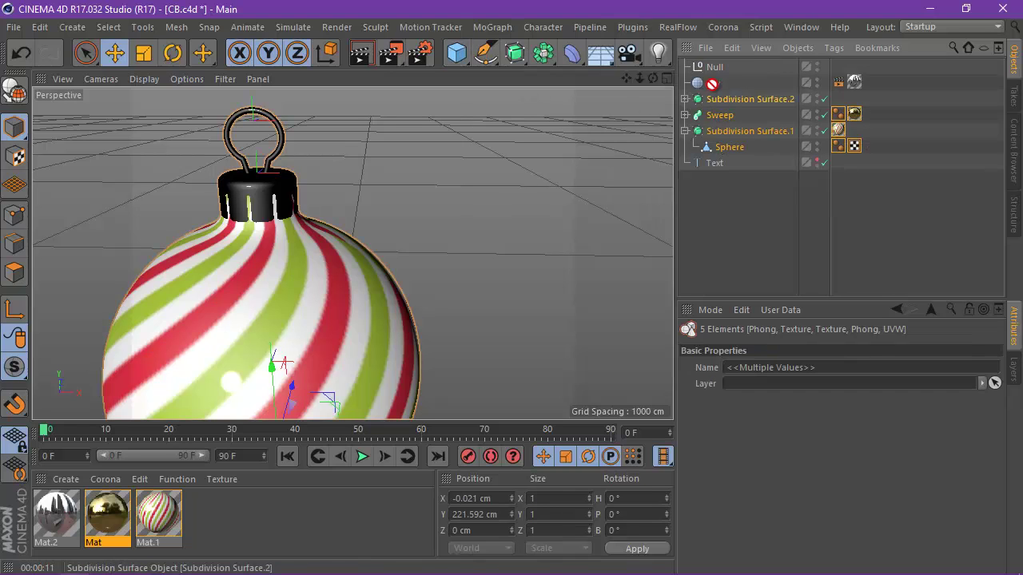
{"action": "left_click_drag", "start_coordinate": [713, 68], "coordinate": [713, 67]}
Rename the ornament's parent null as 1 and collapse its hierarchy.
{"action": "double_click", "coordinate": [715, 67]}
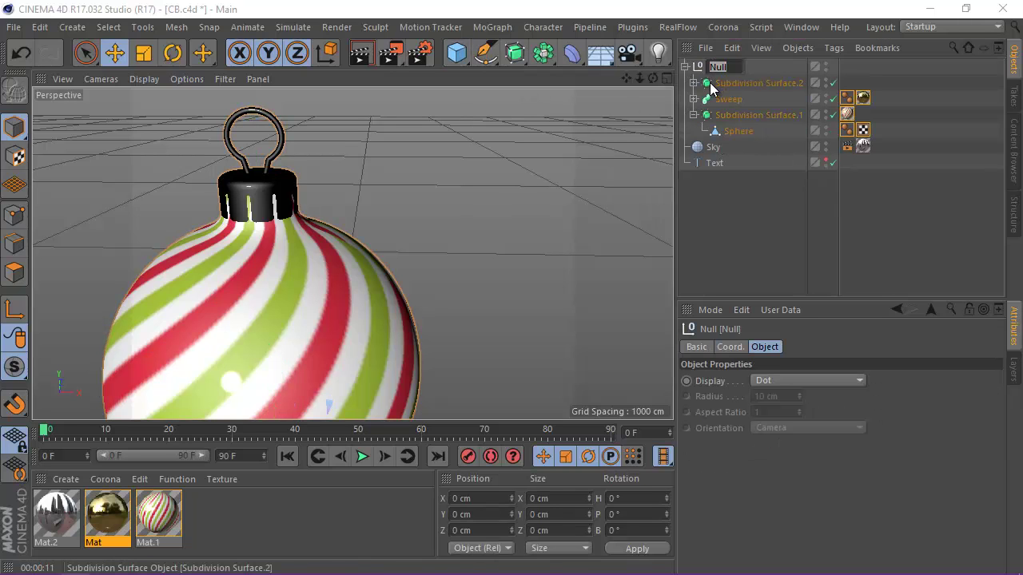
{"action": "type", "text": "1"}
{"action": "key", "text": "Return"}
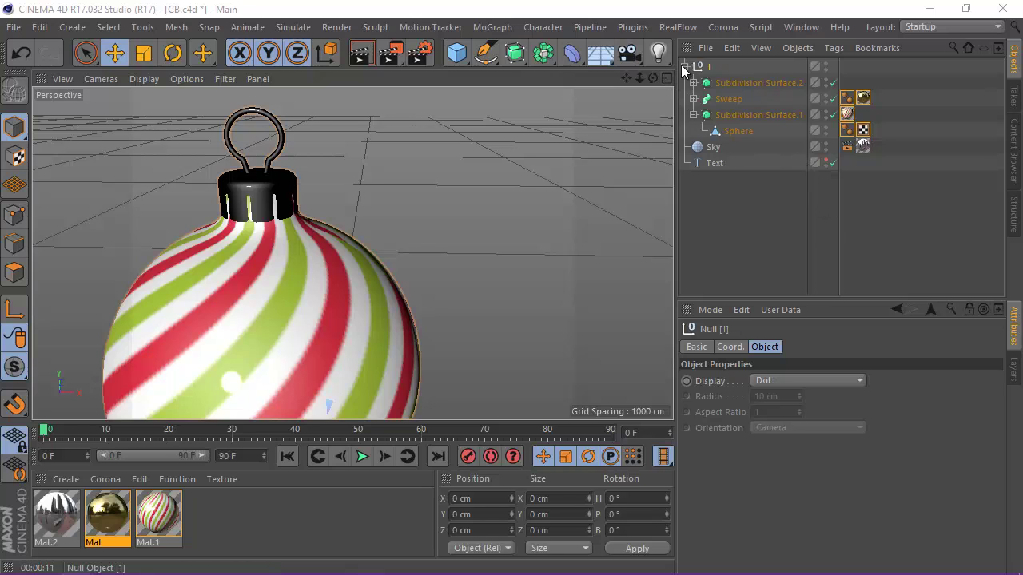
{"action": "left_click", "coordinate": [684, 66]}
Duplicate the ornament group 1 and expand the copy's hierarchy.
{"action": "scroll", "coordinate": [202, 224], "scroll_direction": "down", "scroll_amount": 2}
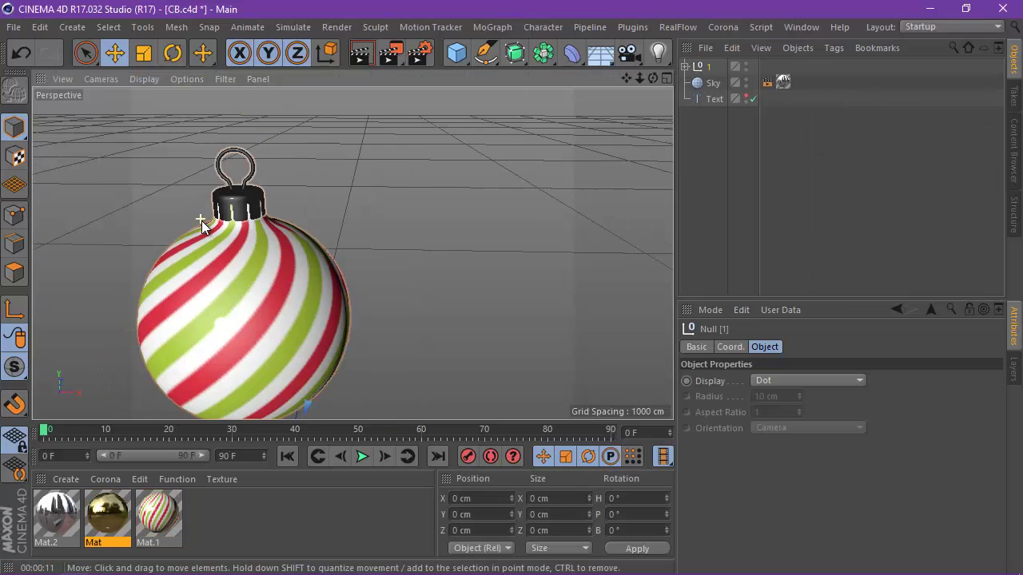
{"action": "left_click_drag", "start_coordinate": [703, 77], "coordinate": [704, 78], "text": "ctrl"}
{"action": "left_click", "coordinate": [685, 82]}
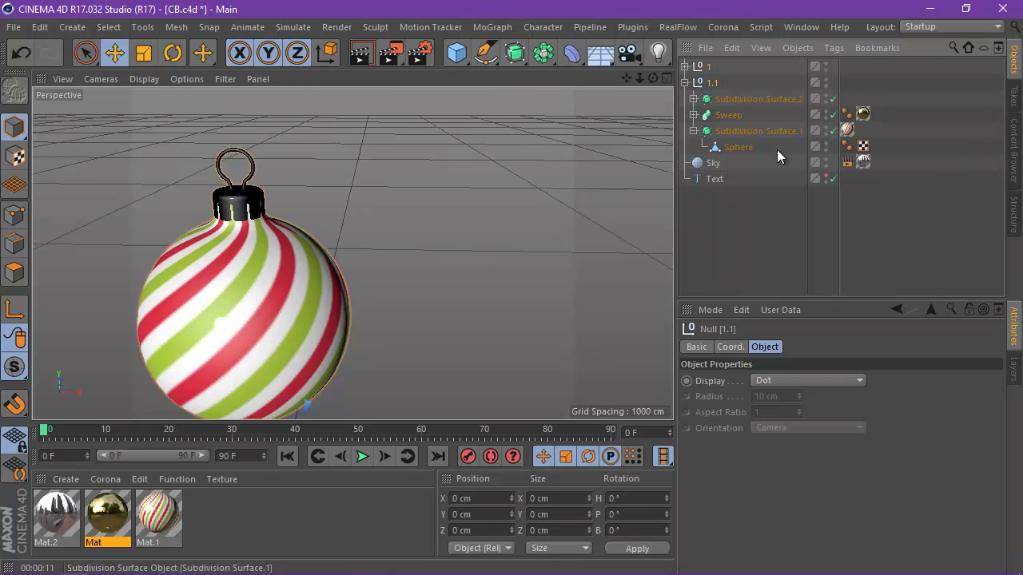
Duplicate the striped material Mat.1 and load 5.jpg as the copy's color texture, without copying the image into the project.
{"action": "left_click_drag", "start_coordinate": [182, 520], "coordinate": [212, 520], "text": "ctrl"}
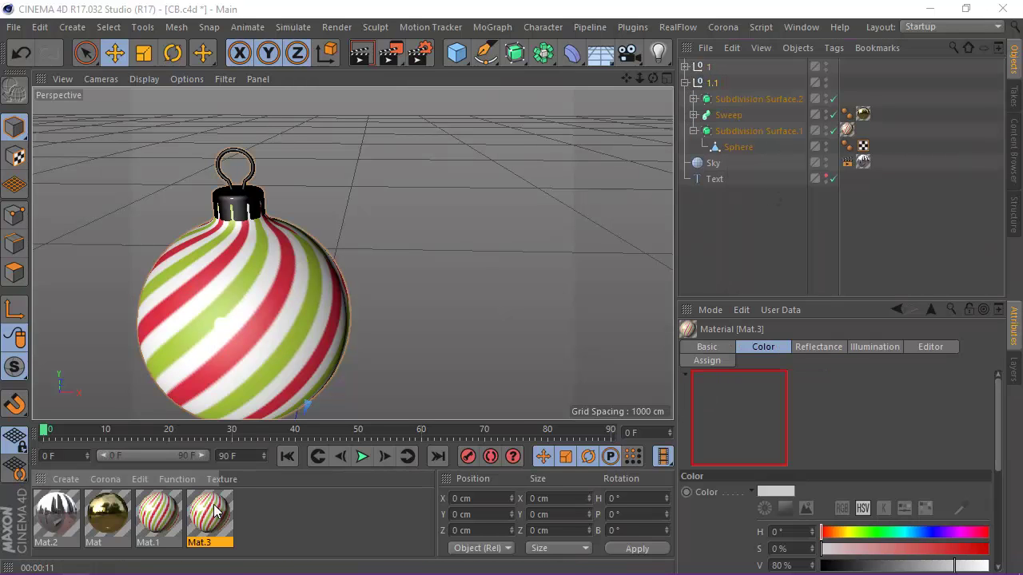
{"action": "double_click", "coordinate": [210, 515]}
{"action": "left_click", "coordinate": [269, 277]}
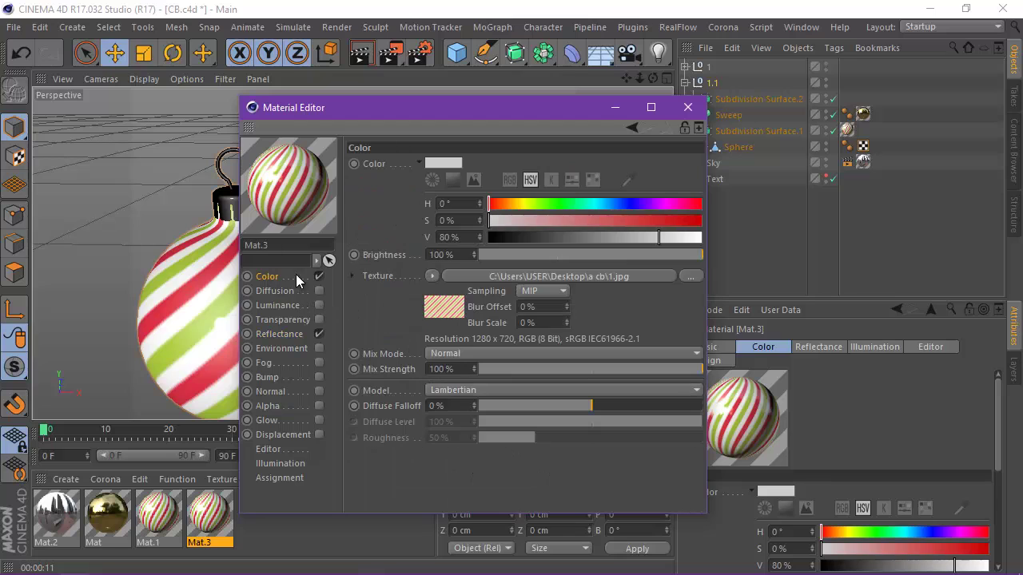
{"action": "left_click", "coordinate": [691, 276]}
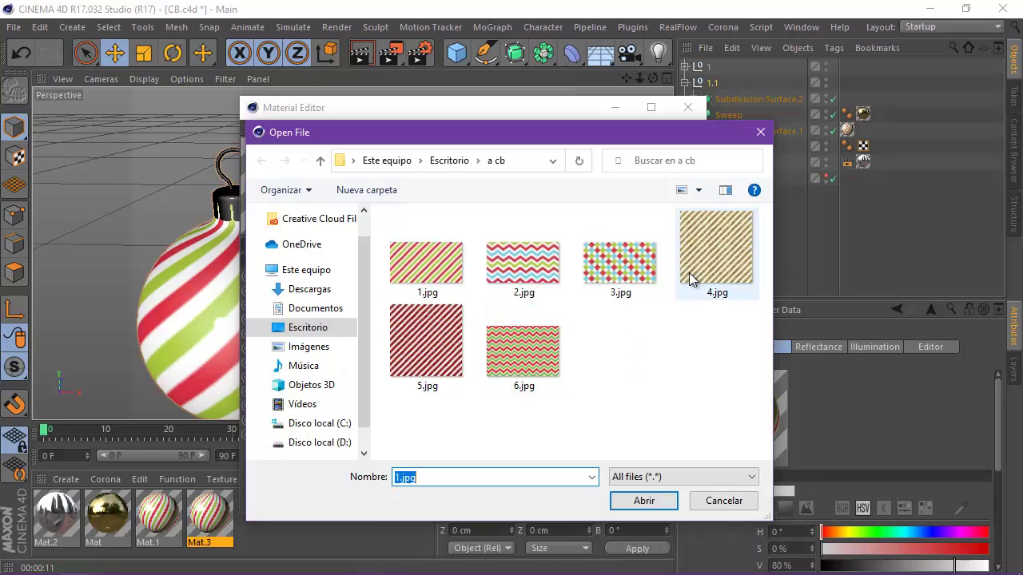
{"action": "double_click", "coordinate": [427, 354]}
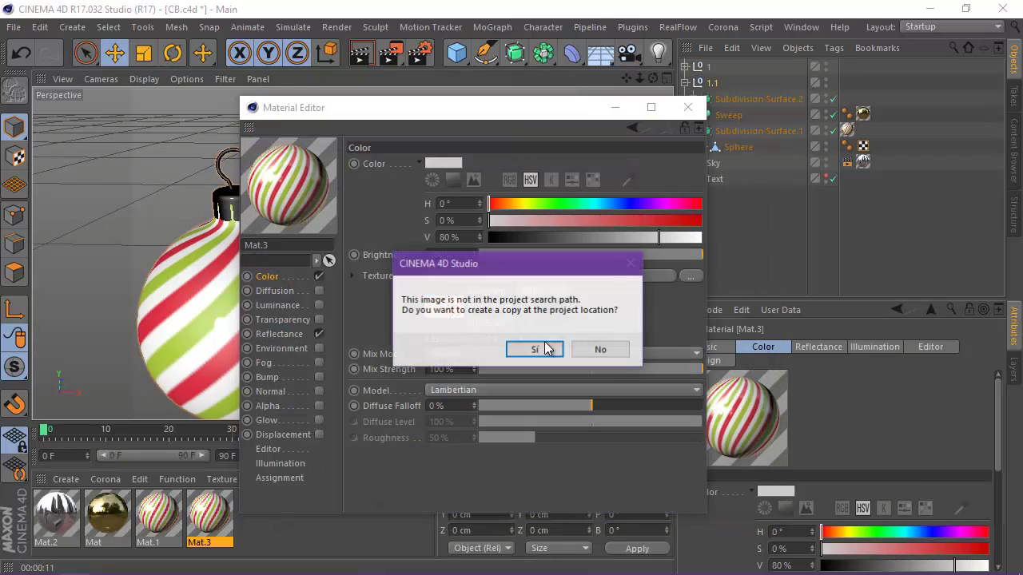
{"action": "left_click", "coordinate": [594, 346]}
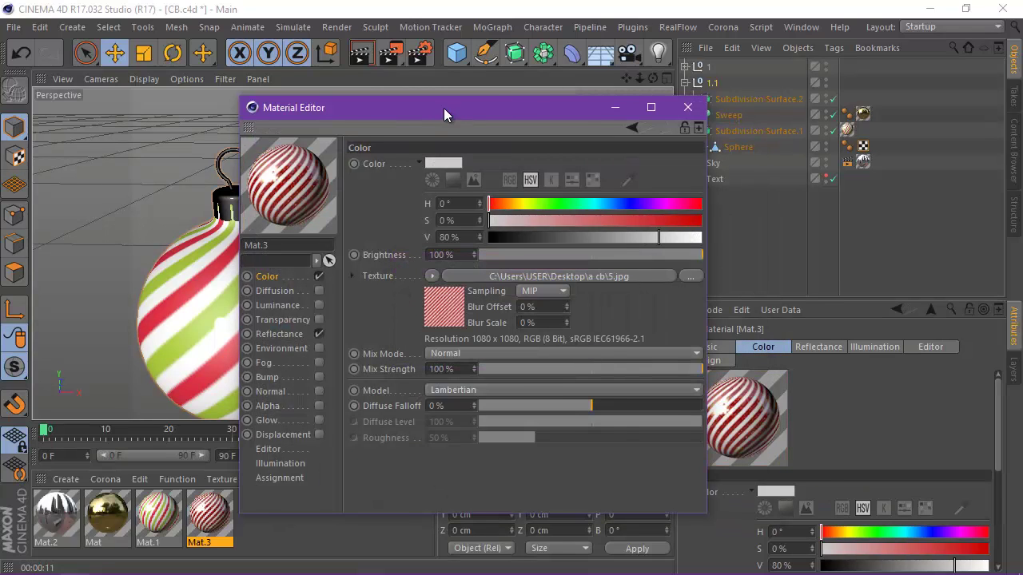
Set the attenuation of Mat.3's reflection Layer 1 to Metal.
{"action": "left_click_drag", "start_coordinate": [444, 107], "coordinate": [555, 85]}
{"action": "left_click", "coordinate": [404, 313]}
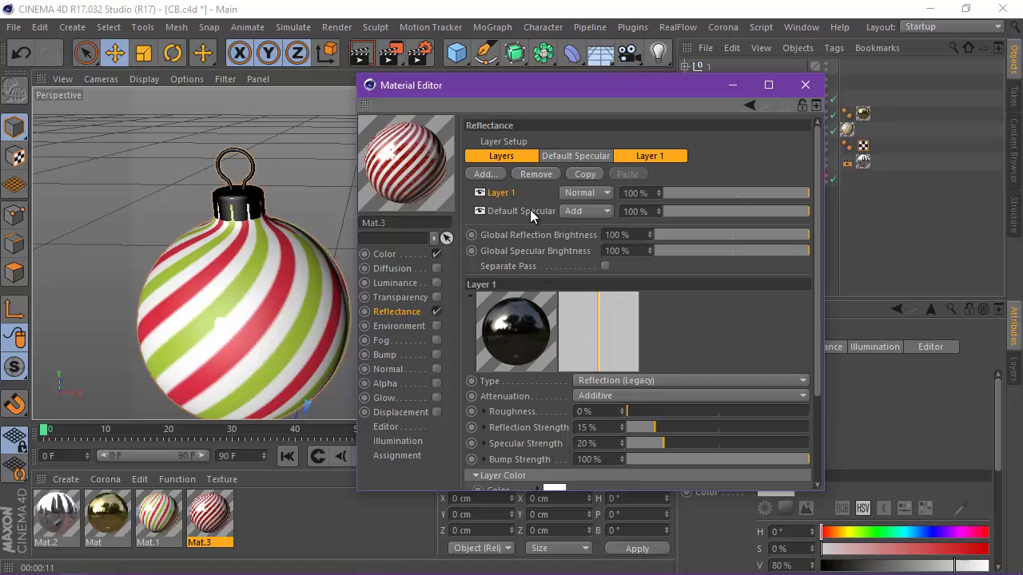
{"action": "left_click", "coordinate": [641, 392]}
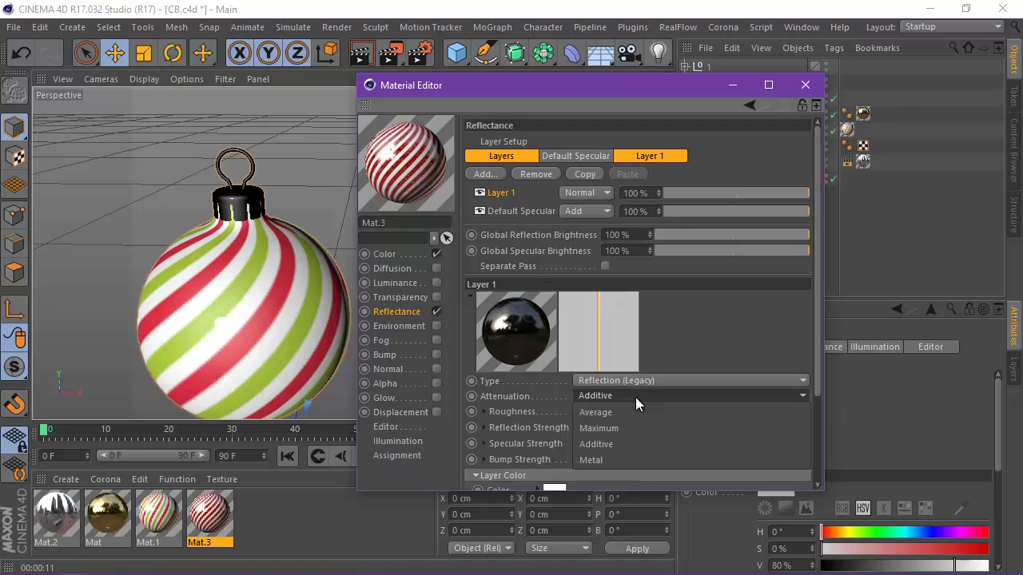
{"action": "left_click", "coordinate": [612, 457]}
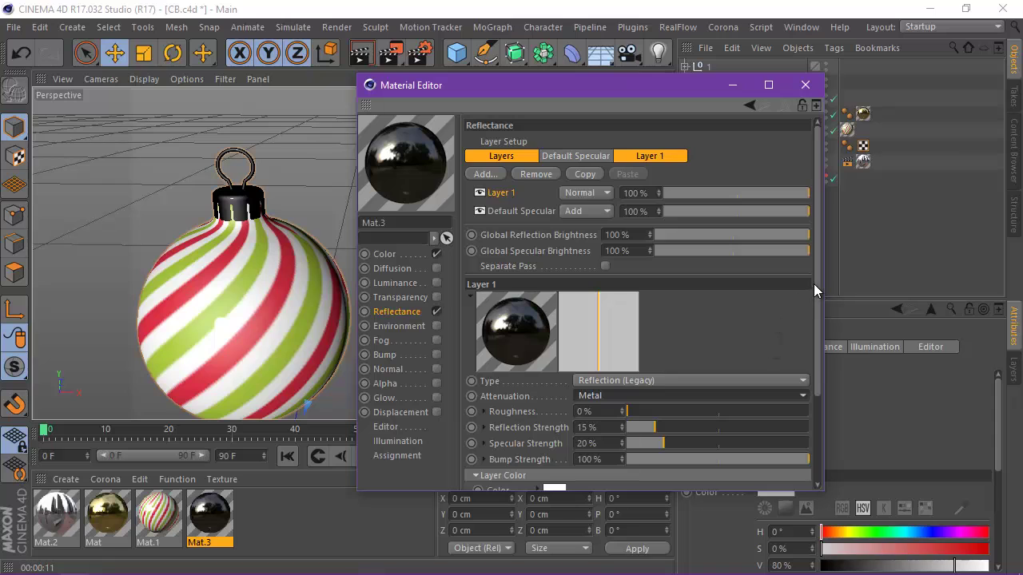
Copy Mat.3's color texture 5.jpg into the layer color texture of its reflection Layer 1, and close the material.
{"action": "left_click_drag", "start_coordinate": [817, 285], "coordinate": [819, 375]}
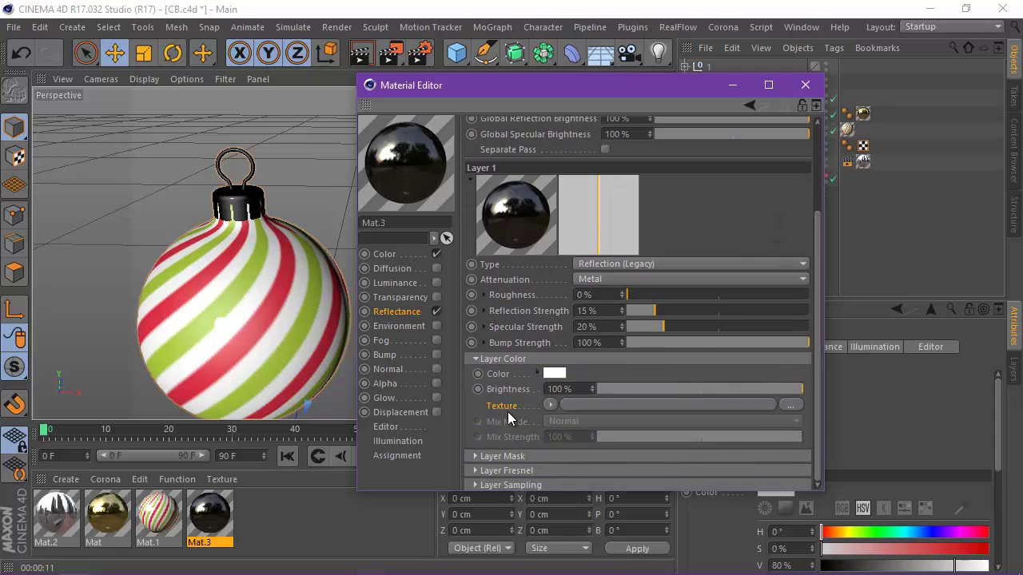
{"action": "left_click", "coordinate": [392, 254]}
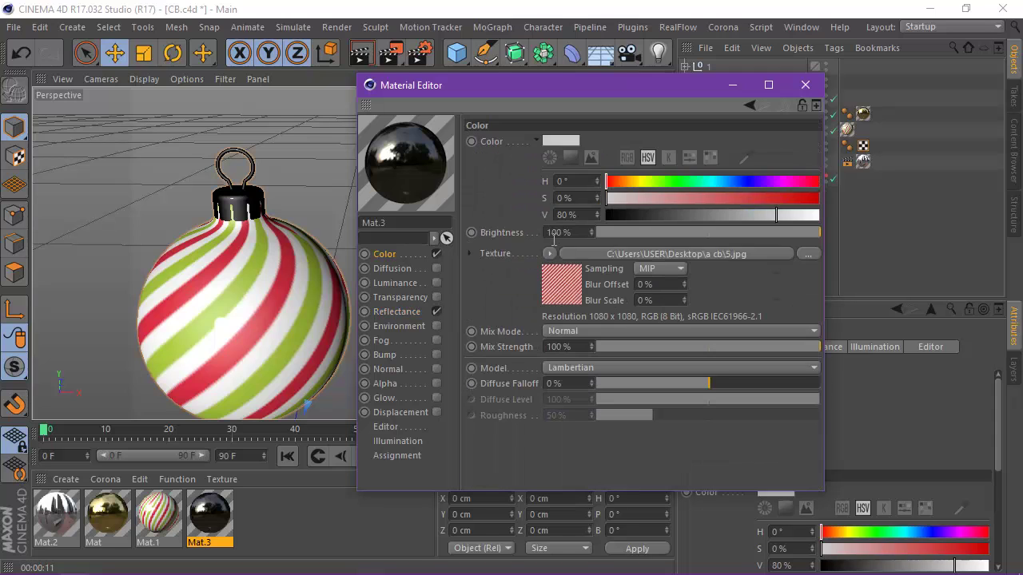
{"action": "left_click", "coordinate": [551, 254]}
{"action": "left_click", "coordinate": [569, 202]}
{"action": "left_click", "coordinate": [396, 311]}
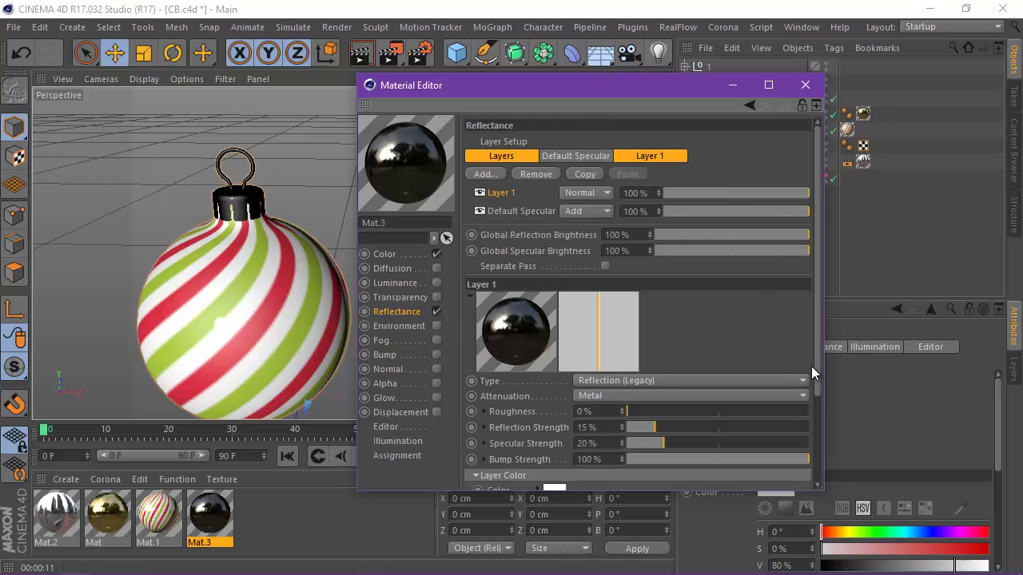
{"action": "scroll", "coordinate": [812, 373], "scroll_direction": "down", "scroll_amount": 2}
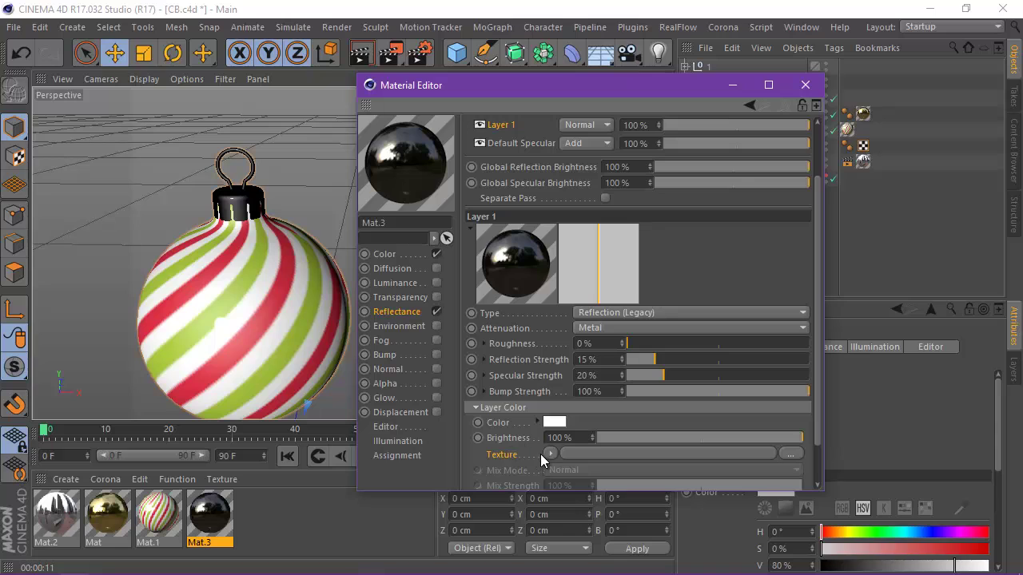
{"action": "left_click", "coordinate": [552, 455]}
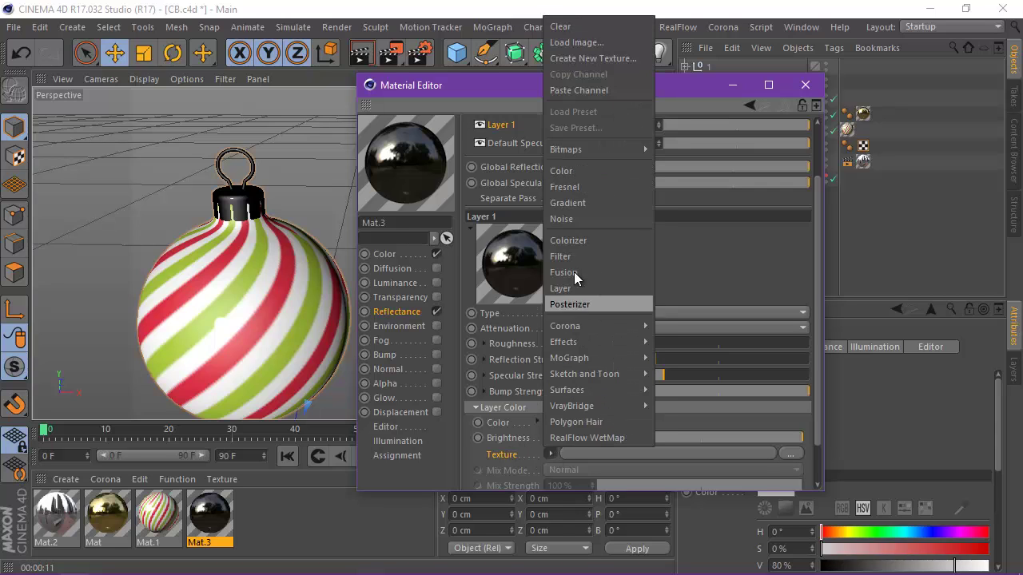
{"action": "left_click", "coordinate": [600, 90]}
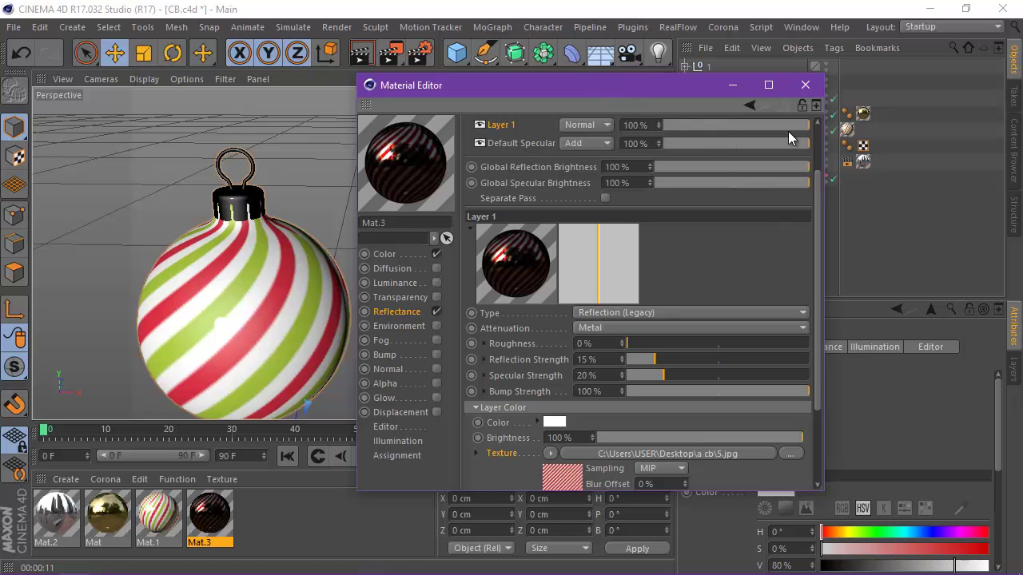
{"action": "left_click", "coordinate": [805, 85]}
Move the duplicated ornament group 1.1 about 232 cm along X, beside the original ornament.
{"action": "scroll", "coordinate": [480, 183], "scroll_direction": "down", "scroll_amount": 3}
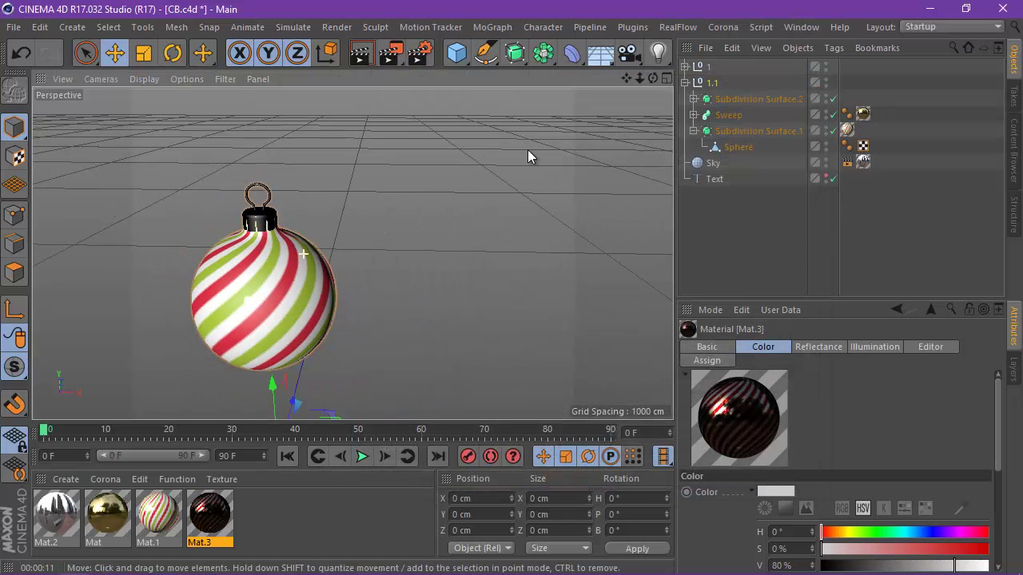
{"action": "left_click", "coordinate": [713, 83]}
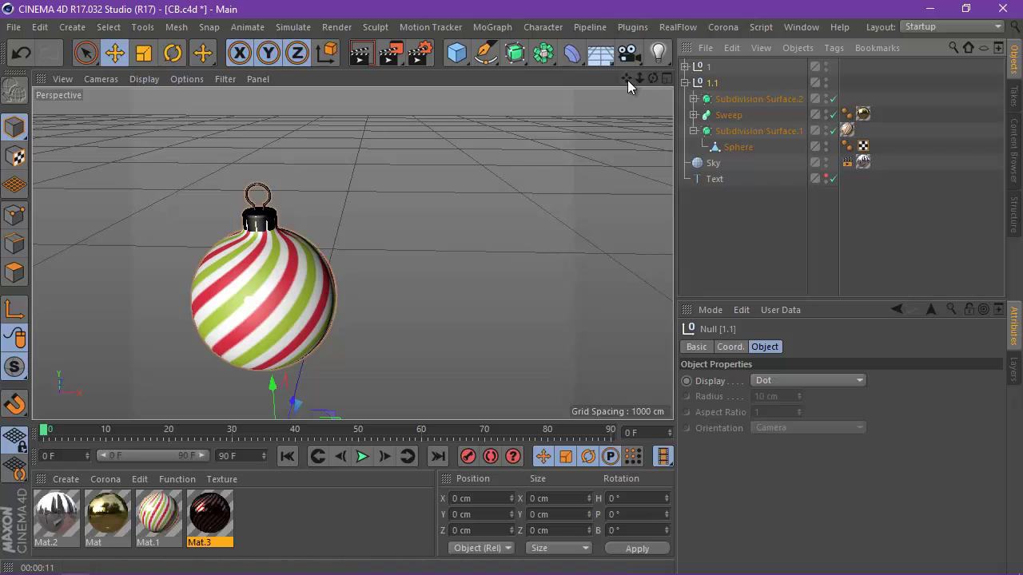
{"action": "left_click_drag", "start_coordinate": [627, 78], "coordinate": [595, 10]}
{"action": "left_click_drag", "start_coordinate": [321, 411], "coordinate": [452, 411]}
Replace the duplicate ball's striped material with Mat.3 and render the active view.
{"action": "left_click_drag", "start_coordinate": [210, 516], "coordinate": [759, 190]}
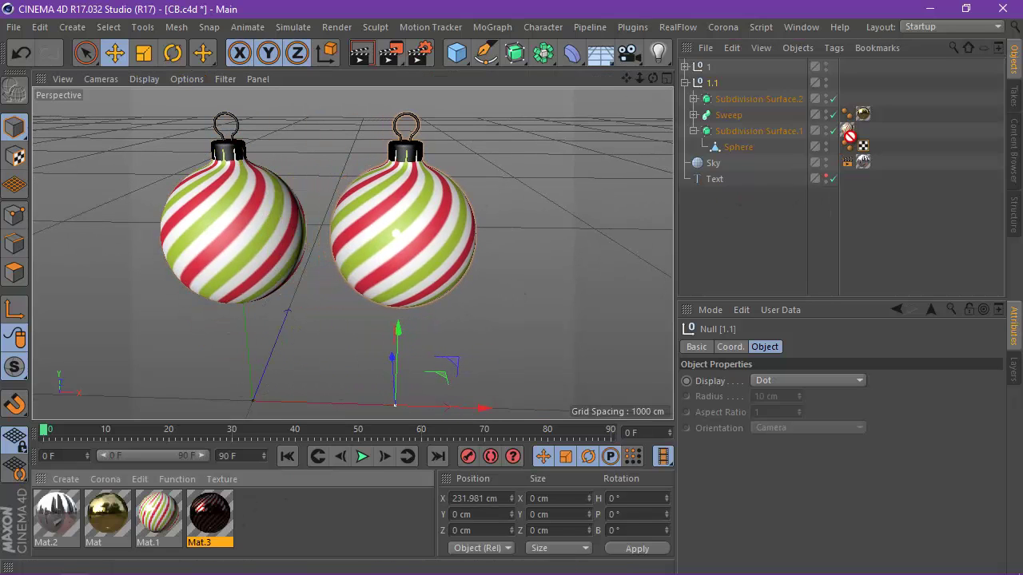
{"action": "left_click_drag", "start_coordinate": [846, 130], "coordinate": [848, 131]}
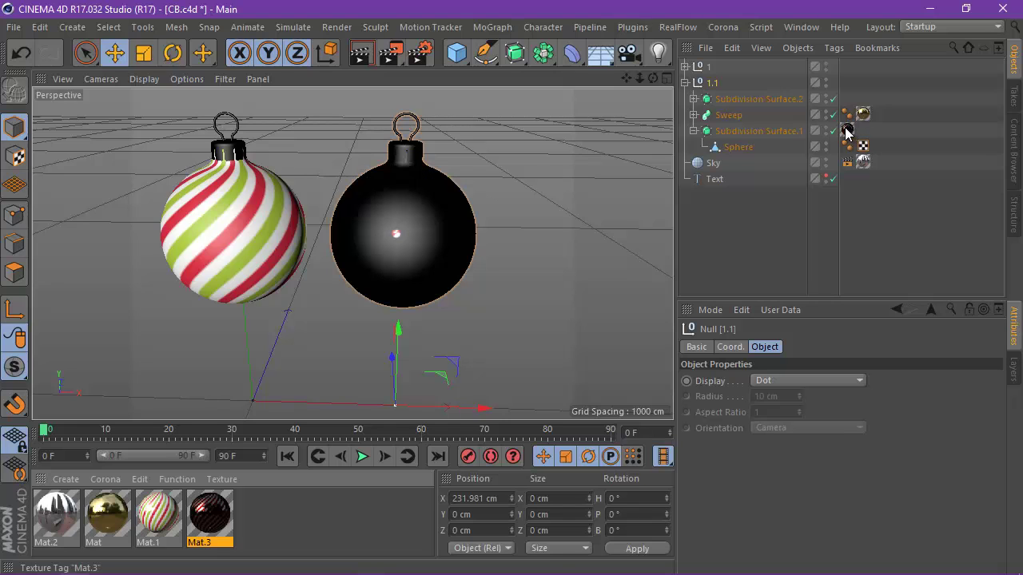
{"action": "left_click", "coordinate": [362, 55]}
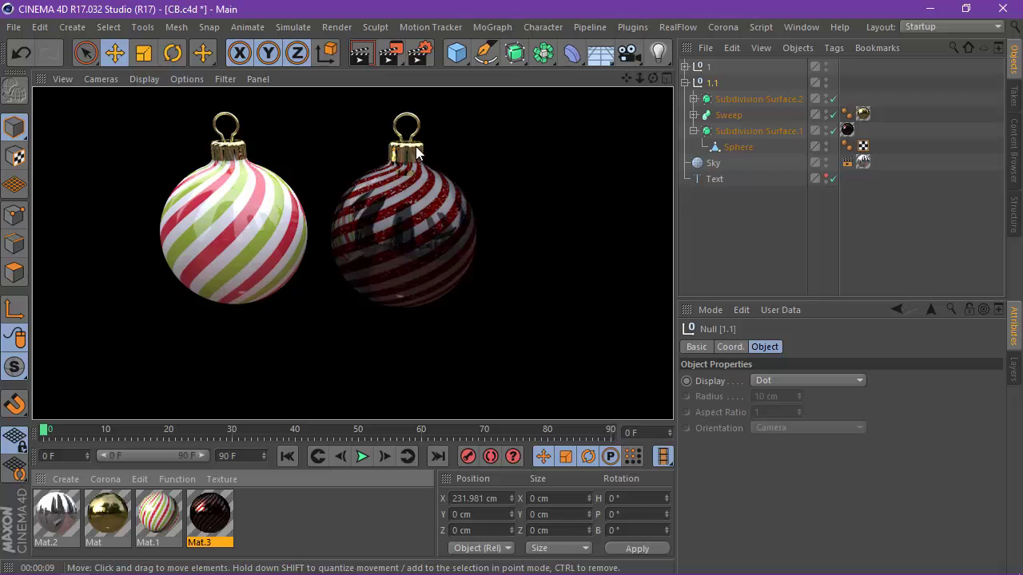
Set the projection of the Sky's Mat.2 texture tag to Flat and render the active view.
{"action": "left_click", "coordinate": [862, 161]}
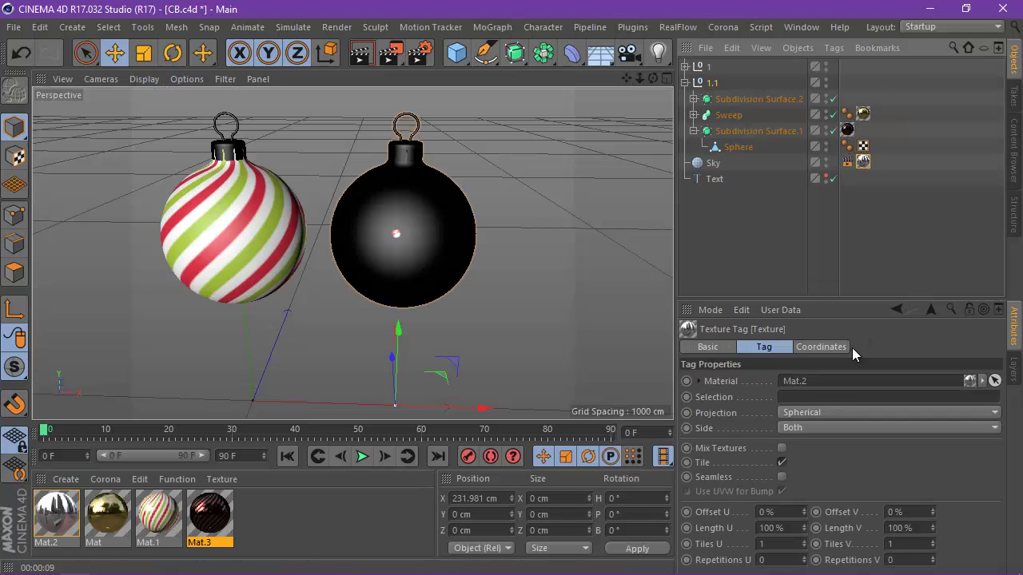
{"action": "left_click", "coordinate": [829, 412]}
{"action": "left_click", "coordinate": [816, 455]}
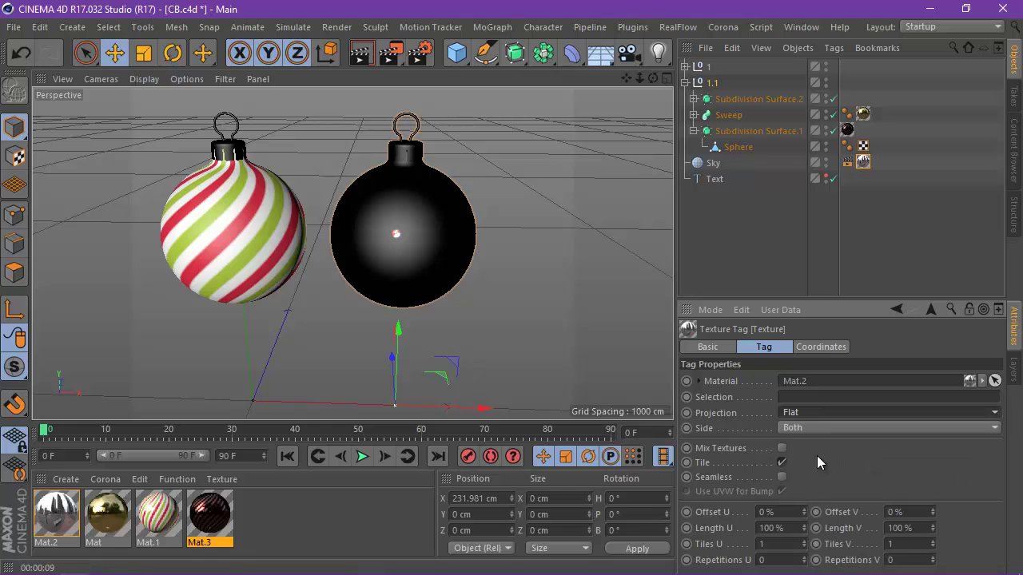
{"action": "left_click", "coordinate": [362, 55]}
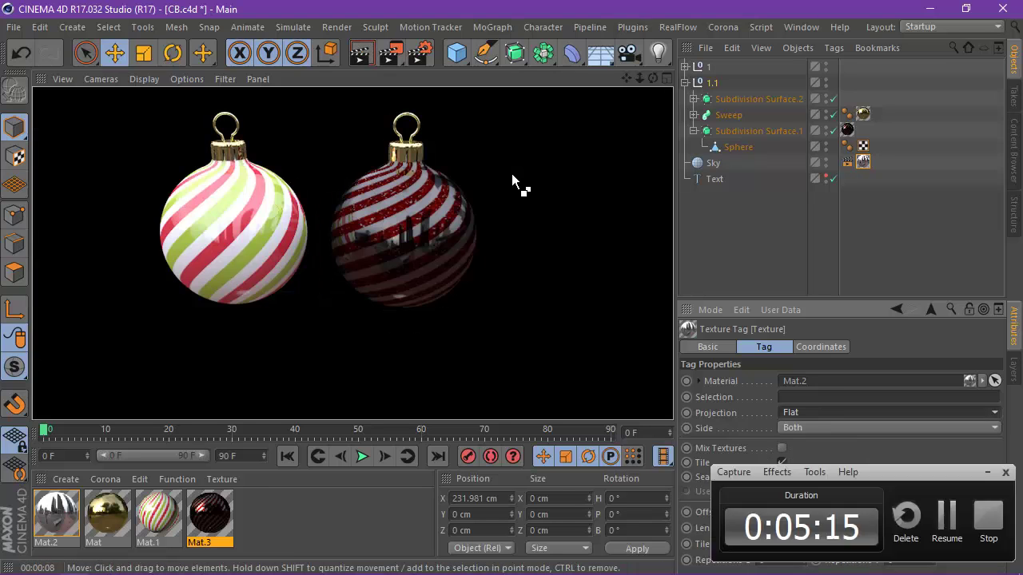
Set the exposure of the HDR image in Mat.2's luminance texture to 1 and close the material.
{"action": "scroll", "coordinate": [421, 171], "scroll_direction": "up", "scroll_amount": 3}
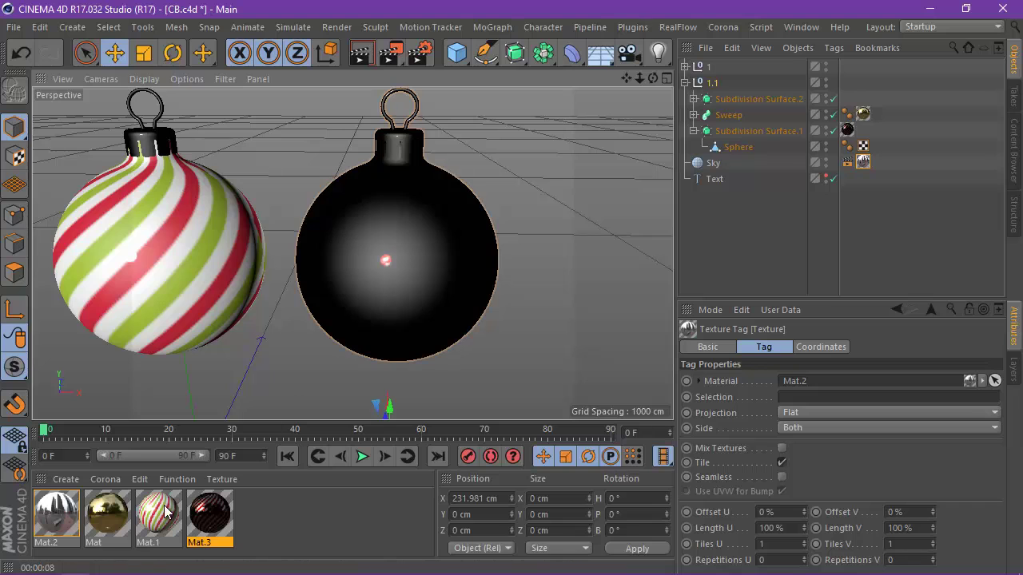
{"action": "double_click", "coordinate": [71, 520]}
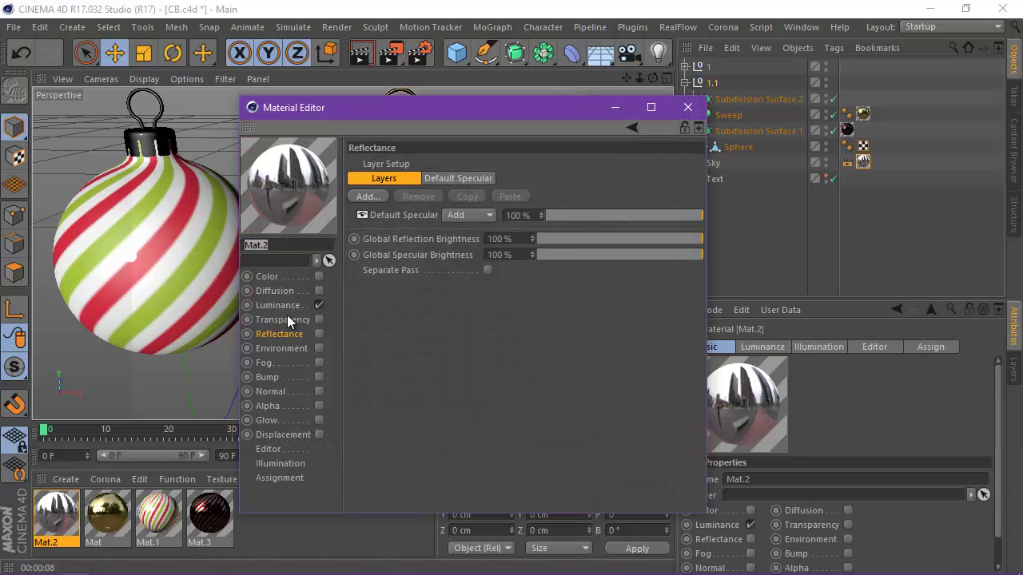
{"action": "left_click", "coordinate": [279, 306]}
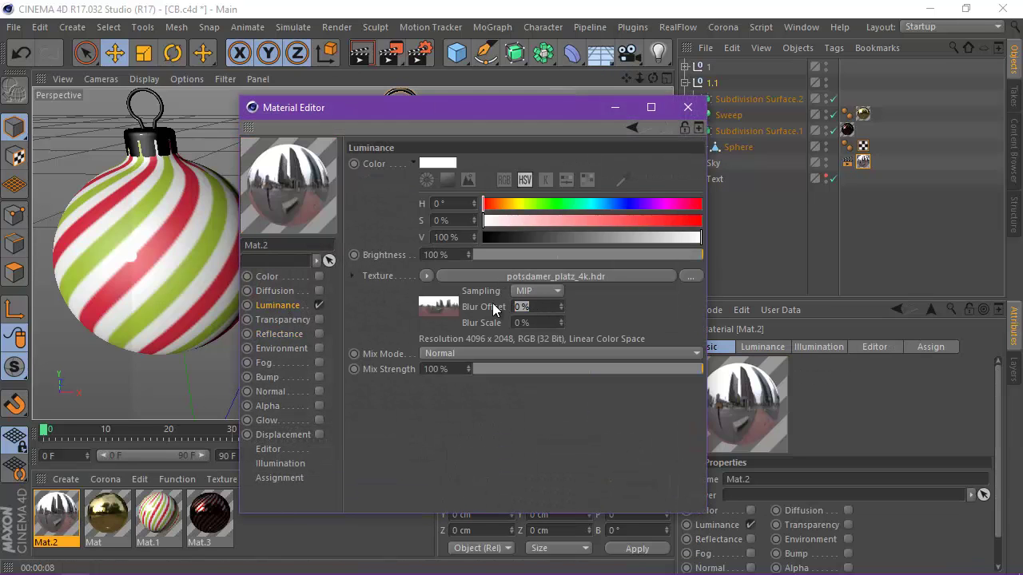
{"action": "type", "text": "1"}
{"action": "key", "text": "Return"}
{"action": "left_click", "coordinate": [444, 307]}
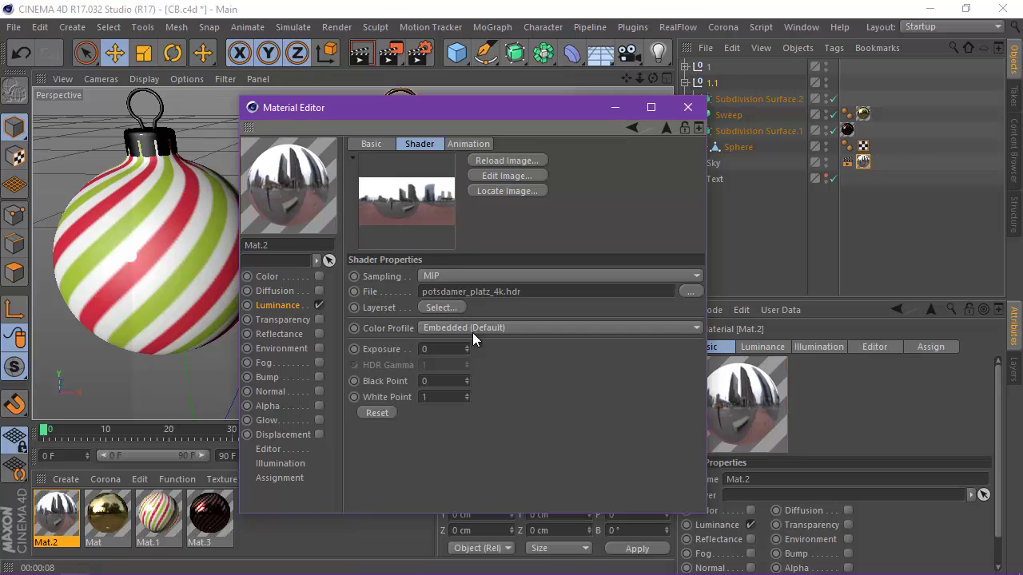
{"action": "type", "text": "1"}
{"action": "key", "text": "Return"}
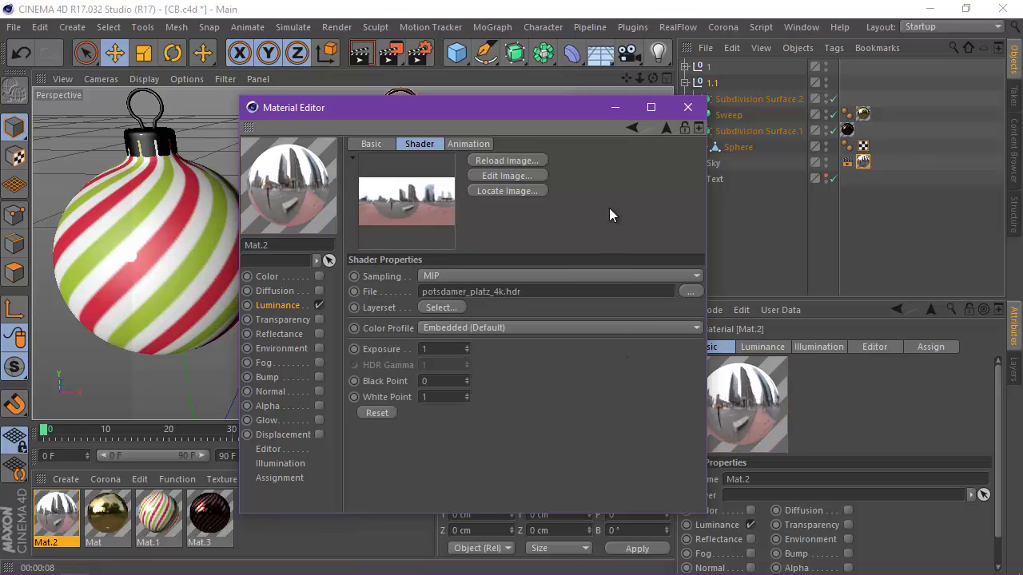
{"action": "left_click", "coordinate": [689, 106]}
Set the blur offset of Mat.2's luminance texture to 10% and render the active view.
{"action": "left_click_drag", "start_coordinate": [289, 307], "coordinate": [394, 99], "text": "alt"}
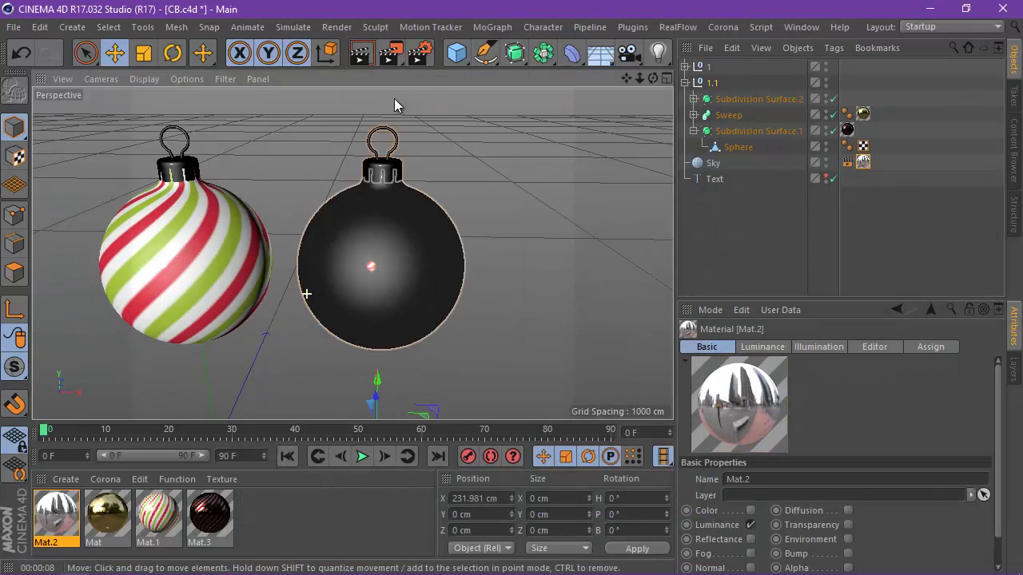
{"action": "double_click", "coordinate": [70, 515]}
{"action": "left_click_drag", "start_coordinate": [541, 308], "coordinate": [513, 308]}
{"action": "type", "text": "10"}
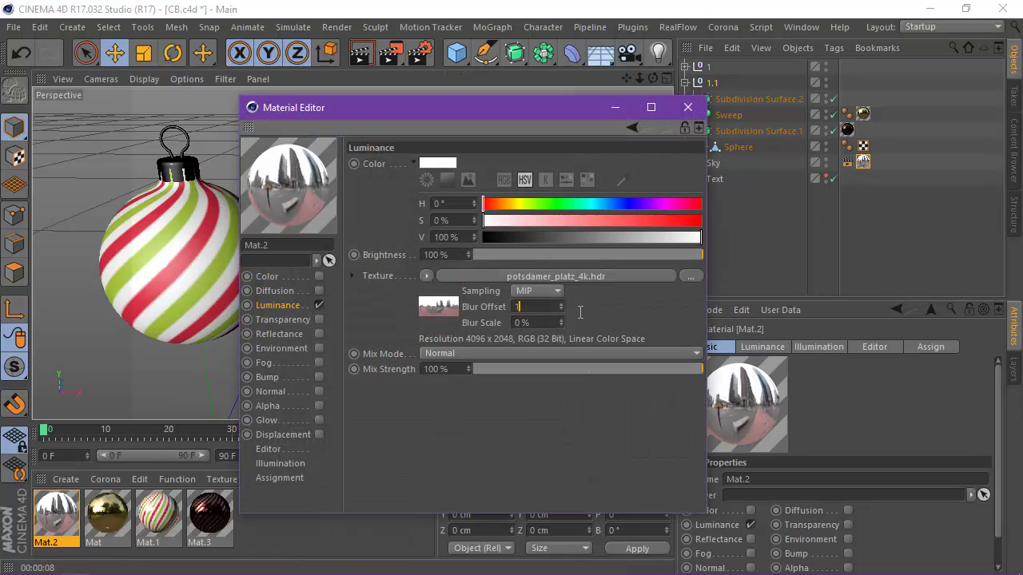
{"action": "key", "text": "Return"}
{"action": "left_click", "coordinate": [692, 107]}
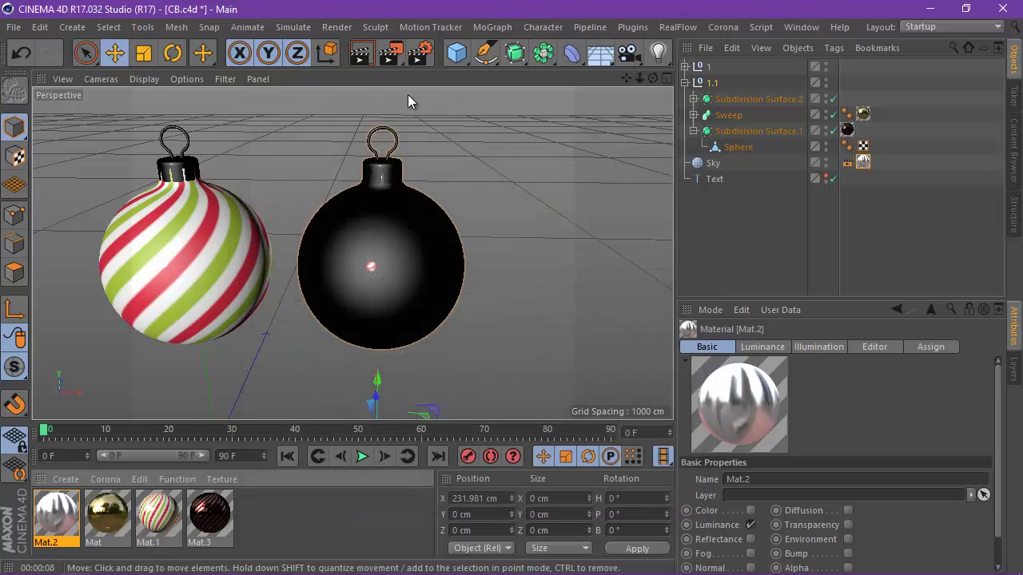
{"action": "left_click", "coordinate": [359, 54]}
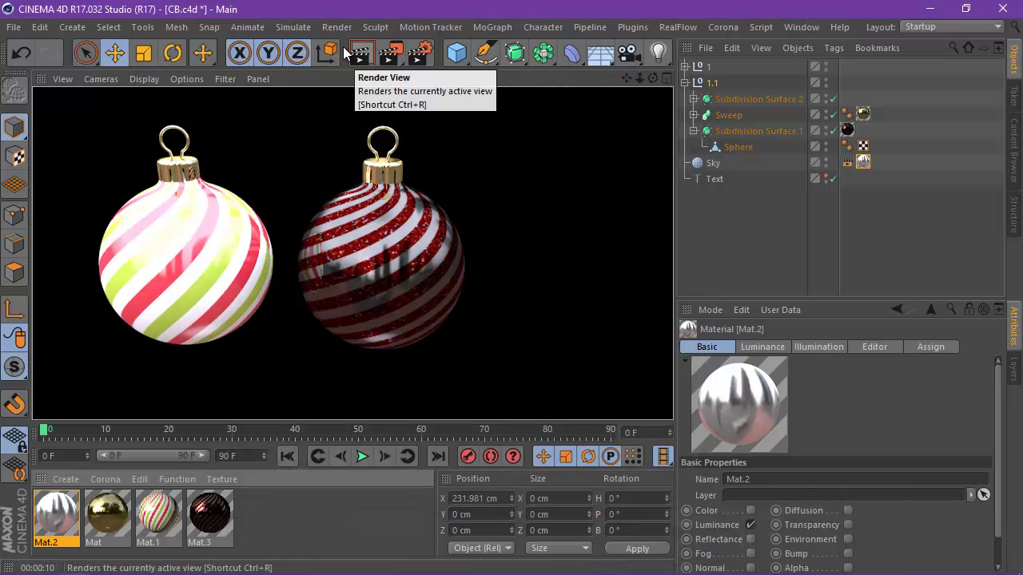
Set the exposure of Mat.2's luminance HDR image back to 0 and render the active view.
{"action": "left_click", "coordinate": [68, 510]}
{"action": "double_click", "coordinate": [68, 512]}
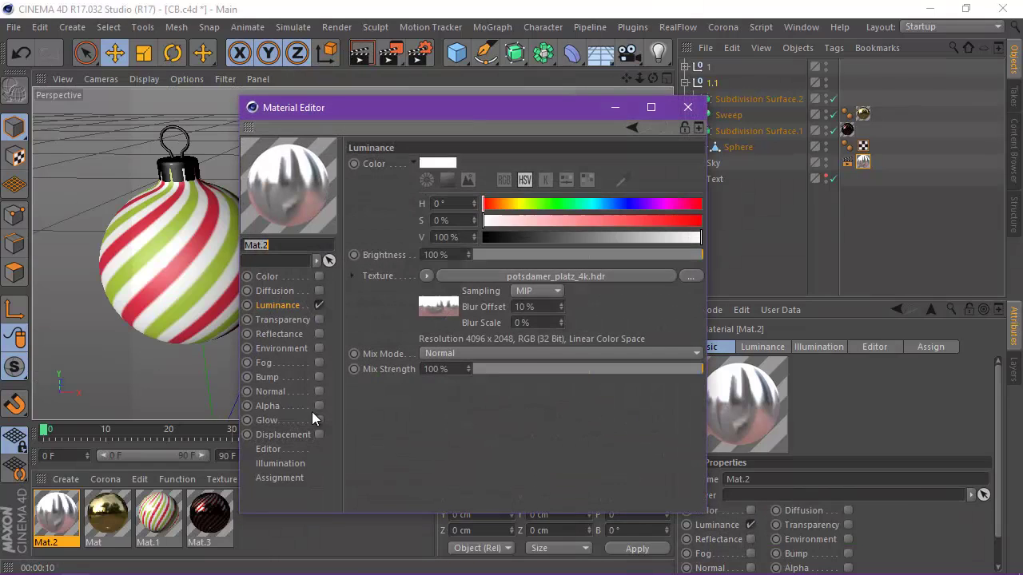
{"action": "left_click", "coordinate": [545, 307]}
{"action": "left_click", "coordinate": [445, 305]}
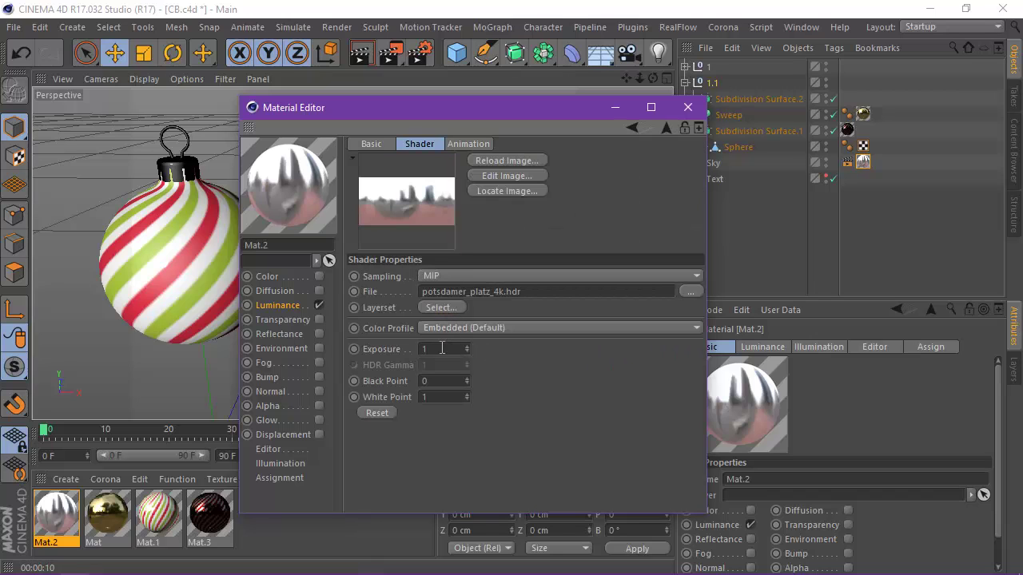
{"action": "type", "text": "0"}
{"action": "key", "text": "Return"}
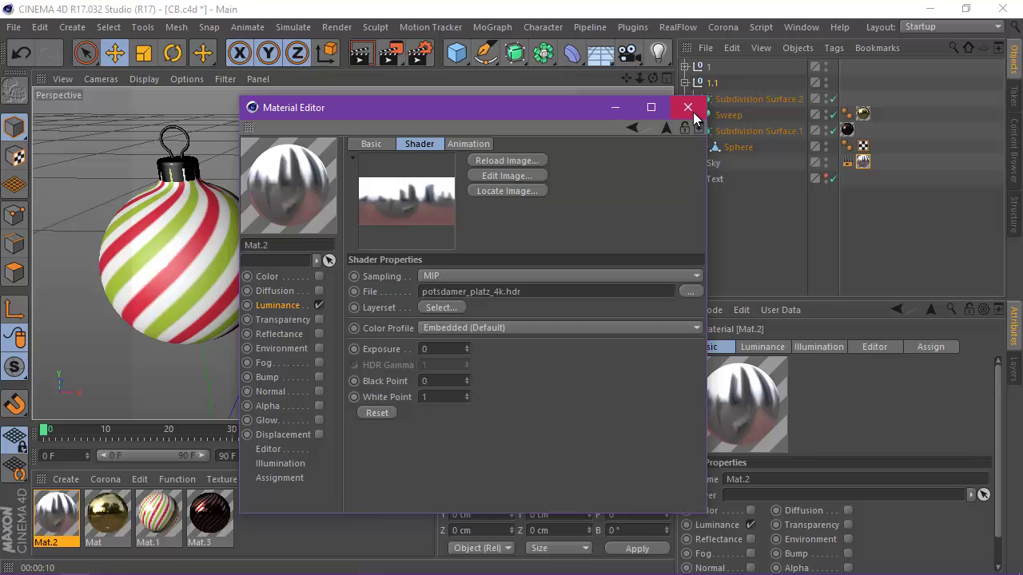
{"action": "left_click", "coordinate": [688, 108]}
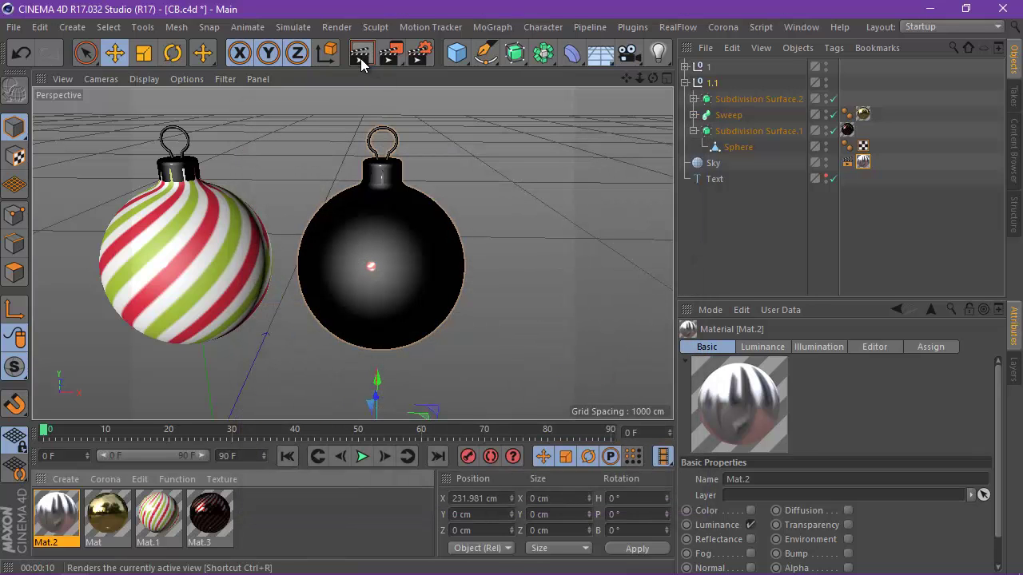
{"action": "left_click", "coordinate": [361, 58]}
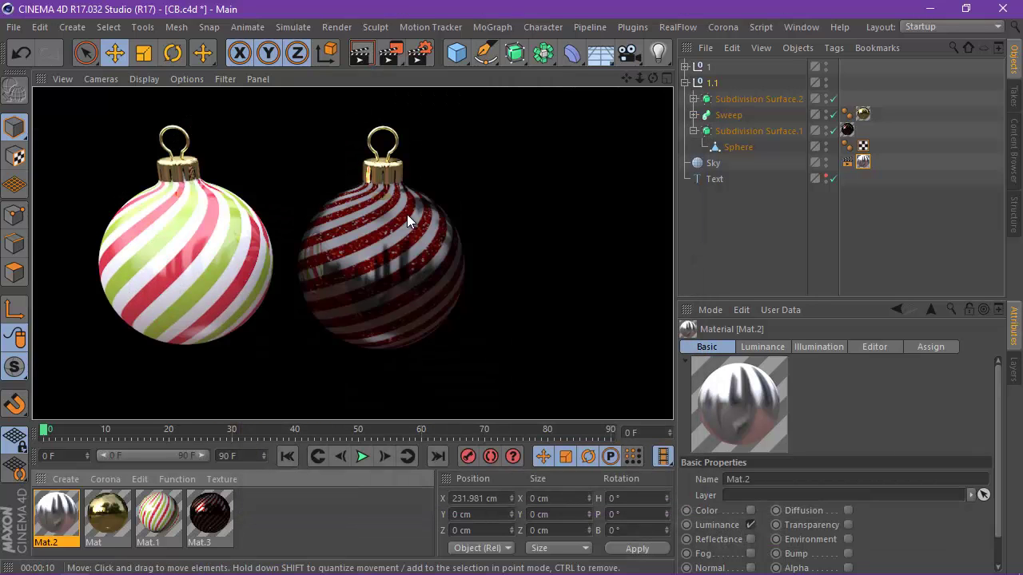
Replace the image in Mat.3's color texture with 4.jpg.
{"action": "scroll", "coordinate": [407, 216], "scroll_direction": "down", "scroll_amount": 2}
{"action": "scroll", "coordinate": [431, 222], "scroll_direction": "up", "scroll_amount": 1}
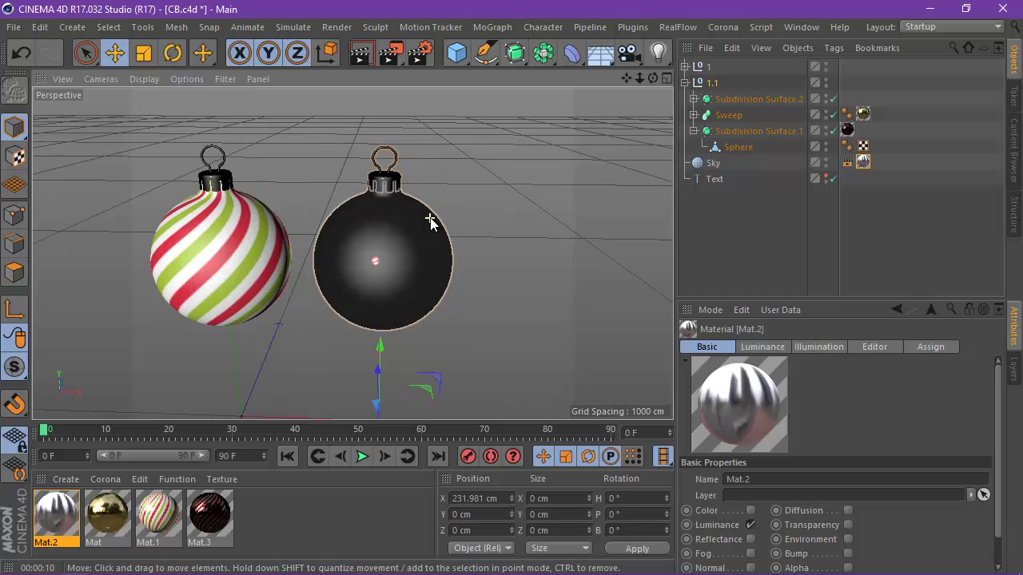
{"action": "left_click", "coordinate": [212, 516]}
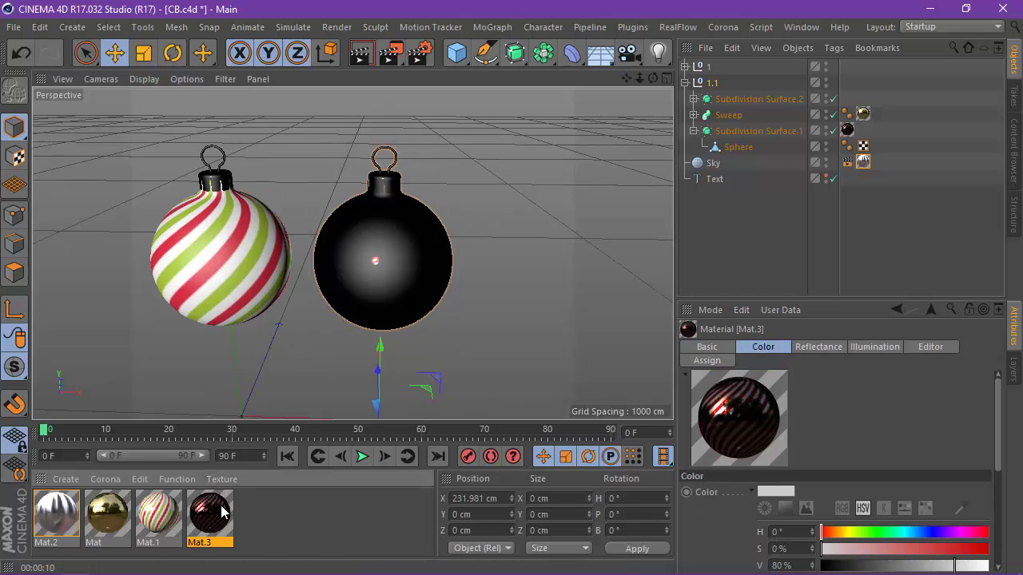
{"action": "double_click", "coordinate": [217, 516]}
{"action": "left_click", "coordinate": [268, 277]}
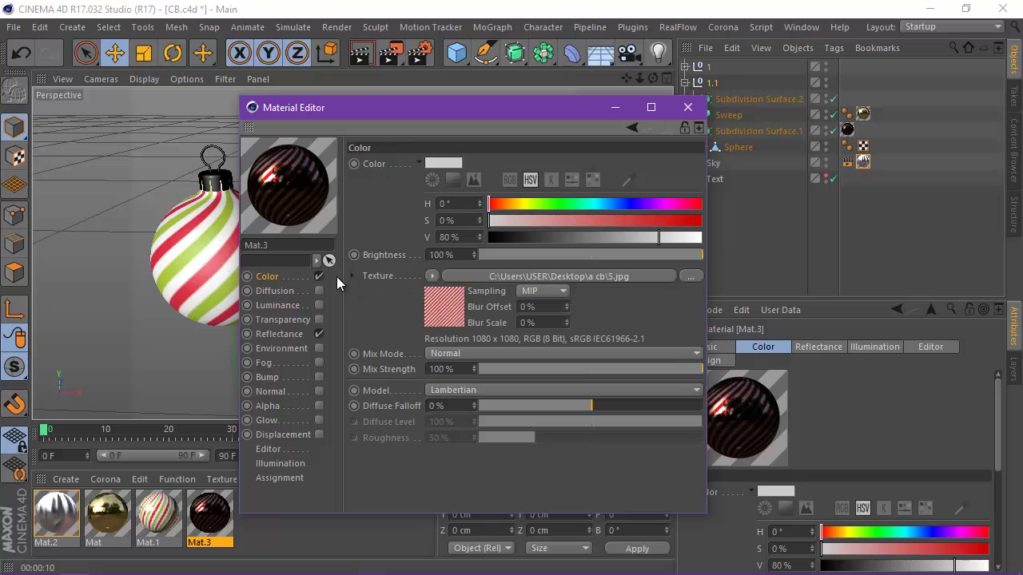
{"action": "left_click", "coordinate": [690, 277]}
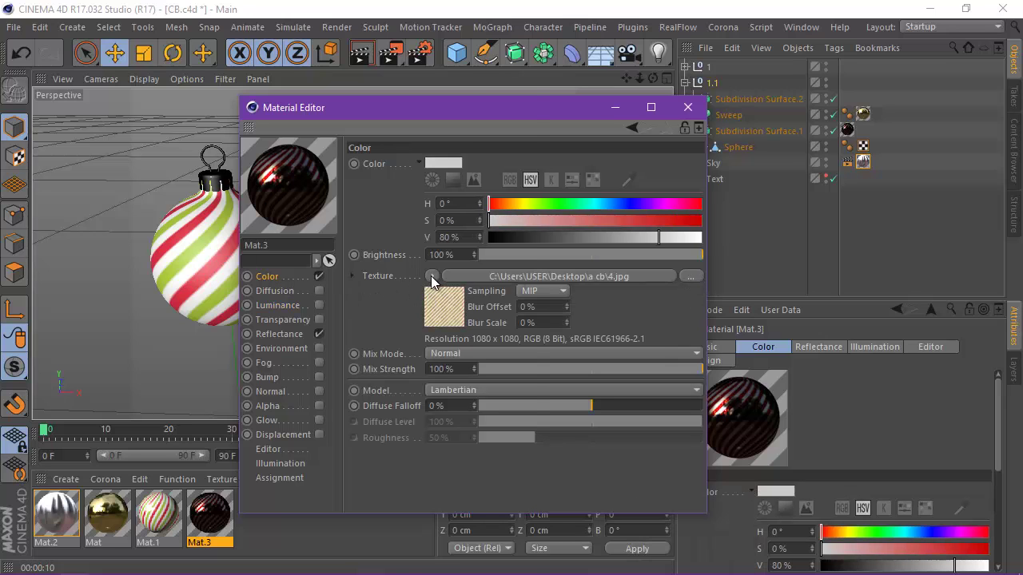
Copy Mat.3's color texture 4.jpg into the layer color texture of its reflection Layer 1.
{"action": "left_click", "coordinate": [431, 276]}
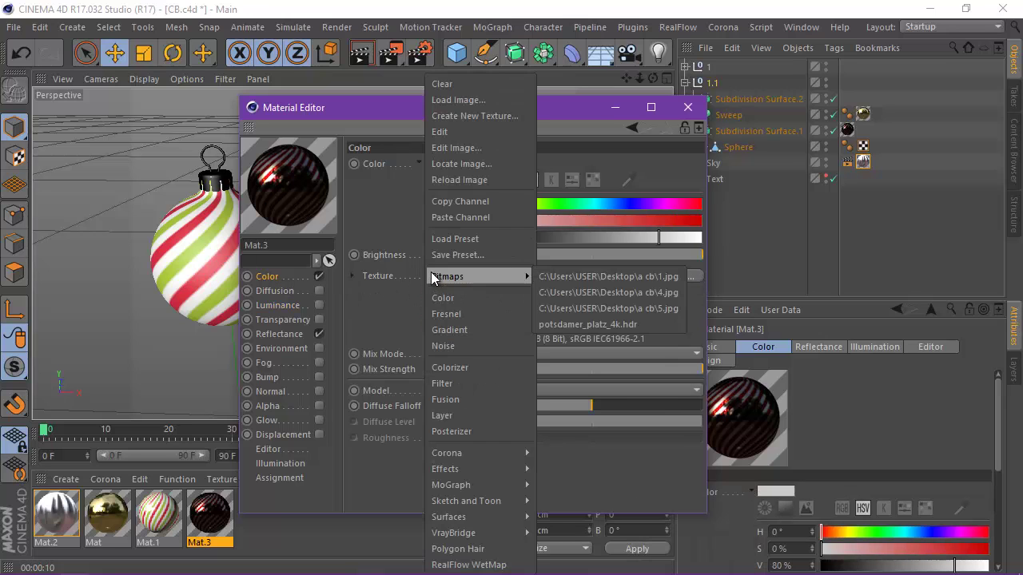
{"action": "left_click", "coordinate": [447, 202]}
{"action": "left_click", "coordinate": [284, 333]}
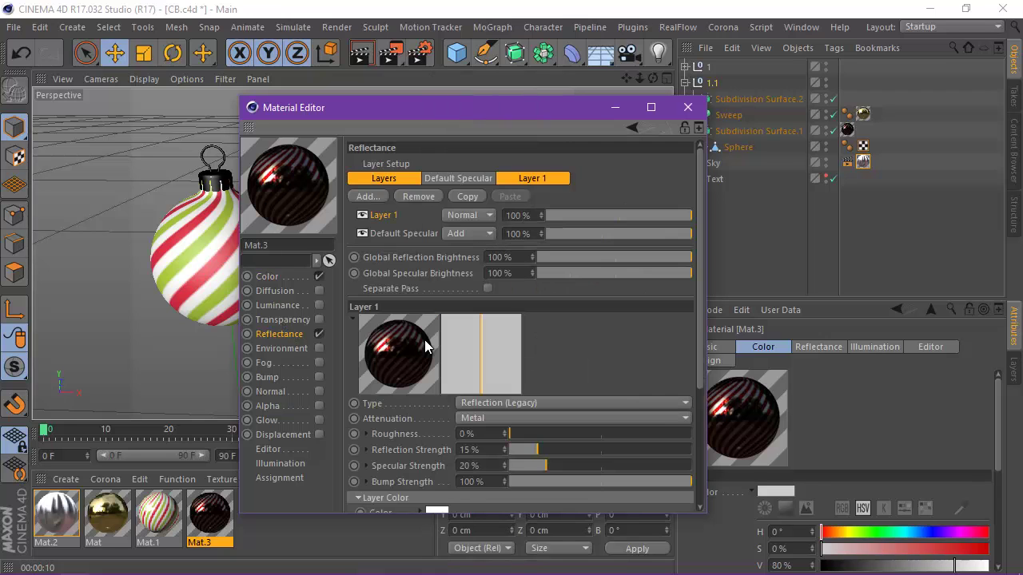
{"action": "scroll", "coordinate": [700, 362], "scroll_direction": "down", "scroll_amount": 2}
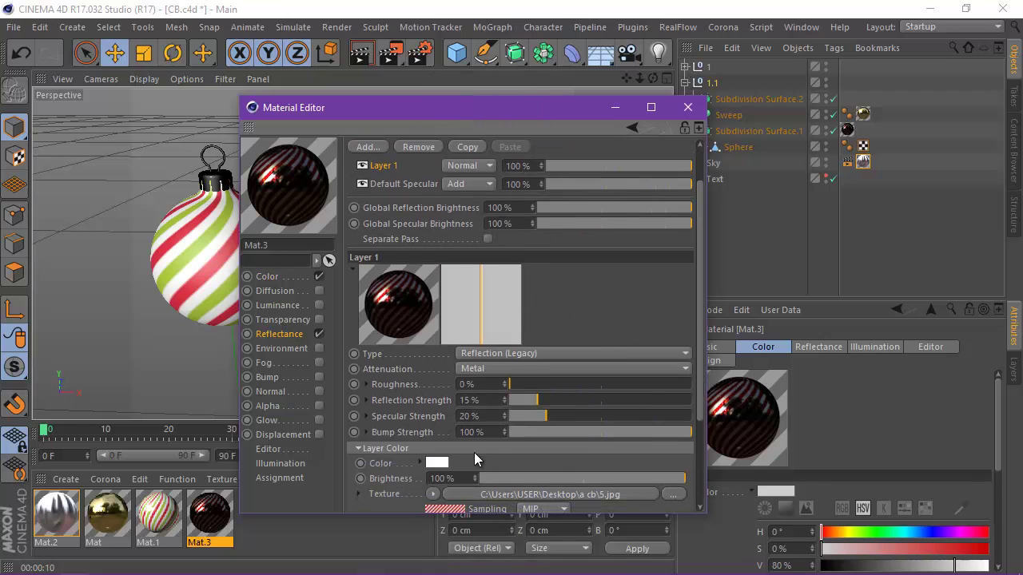
{"action": "left_click", "coordinate": [433, 493]}
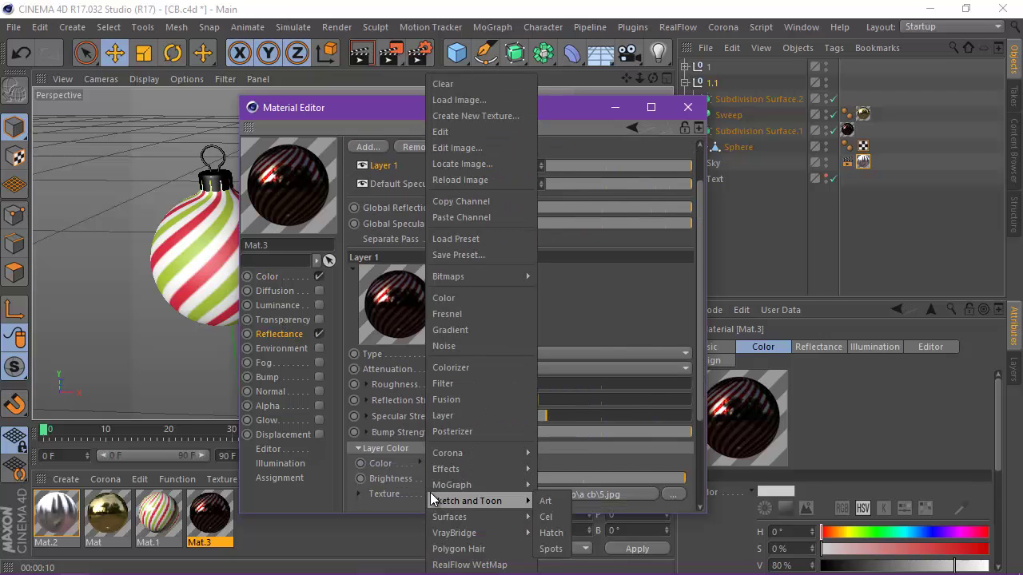
{"action": "left_click", "coordinate": [467, 216]}
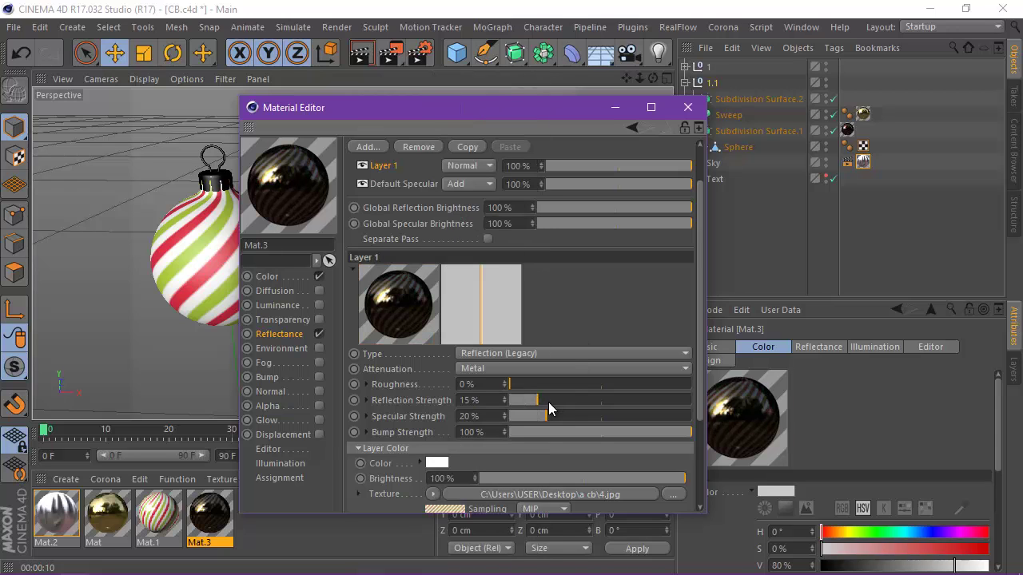
Set the reflection strength of Mat.3's Layer 1 to 75%, close the material and render the active view.
{"action": "left_click_drag", "start_coordinate": [552, 400], "coordinate": [686, 402]}
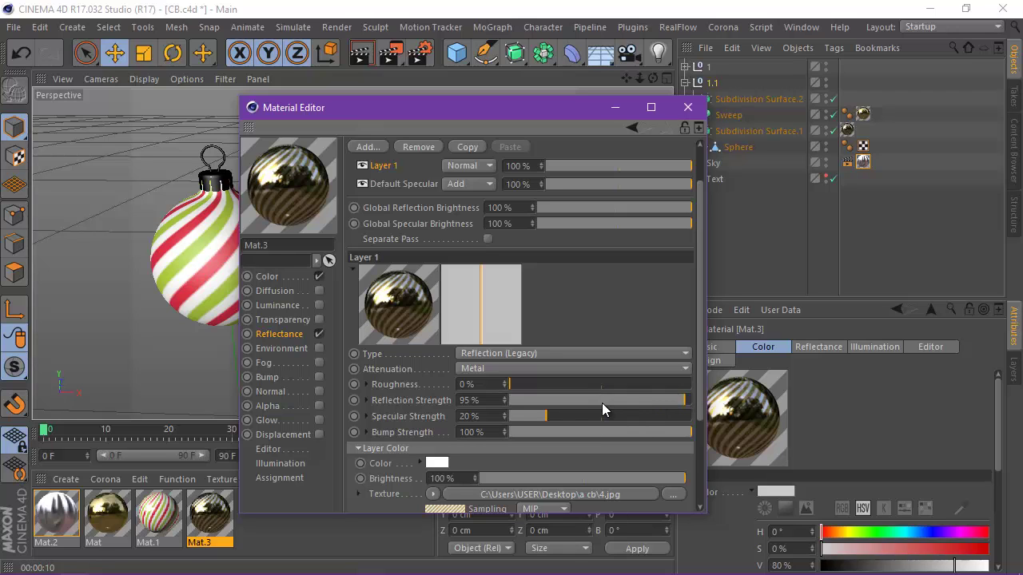
{"action": "left_click", "coordinate": [537, 401]}
{"action": "type", "text": "75"}
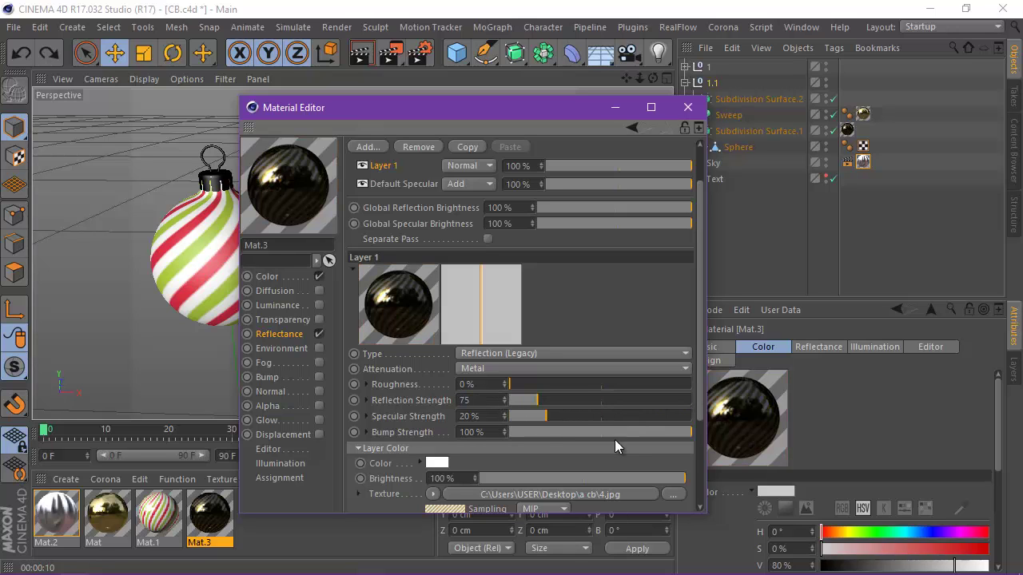
{"action": "key", "text": "Return"}
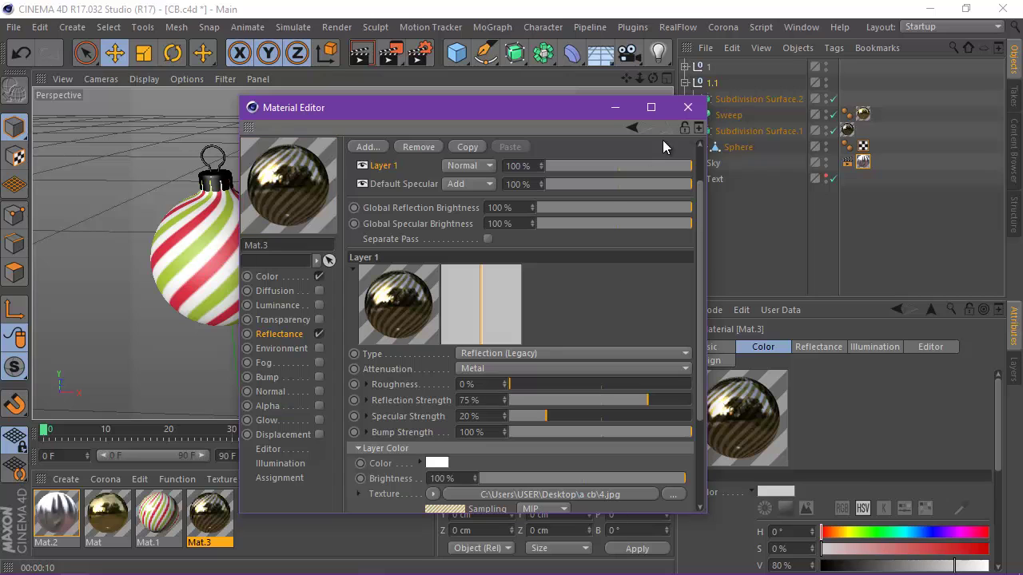
{"action": "left_click", "coordinate": [687, 106]}
{"action": "left_click", "coordinate": [359, 54]}
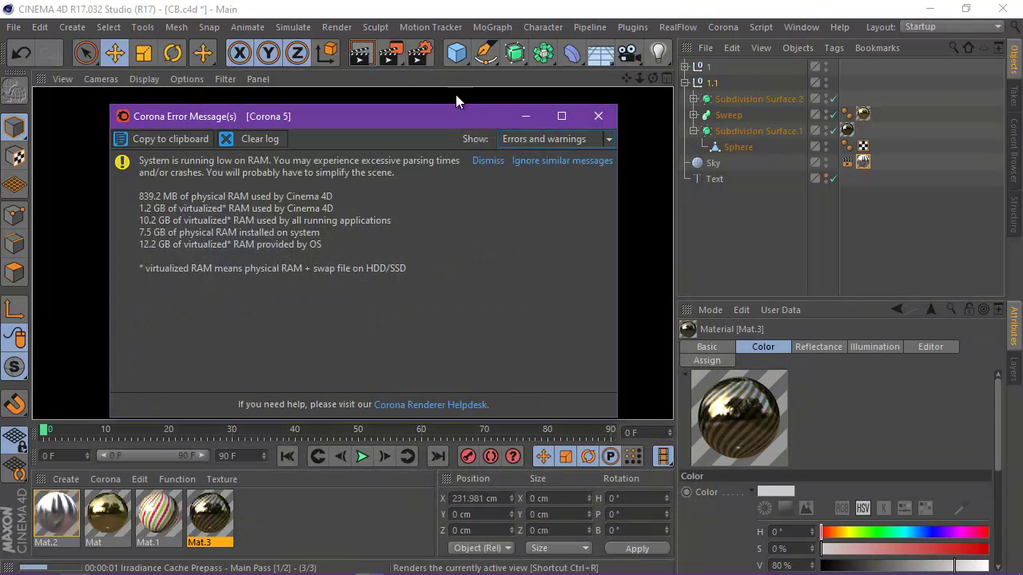
{"action": "left_click", "coordinate": [601, 118]}
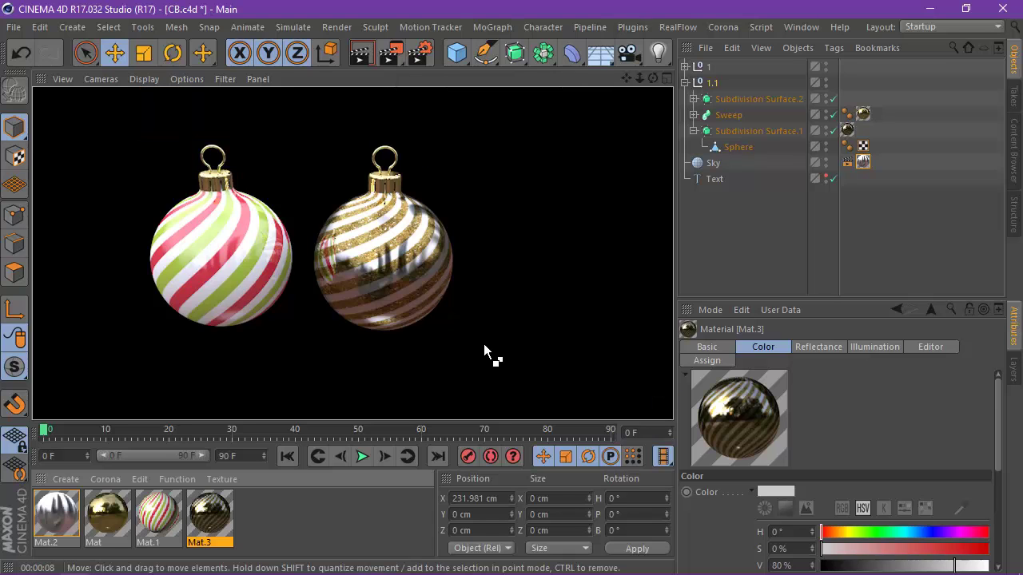
Render a closer view of the gold-striped duplicate ornament.
{"action": "scroll", "coordinate": [377, 173], "scroll_direction": "up", "scroll_amount": 6}
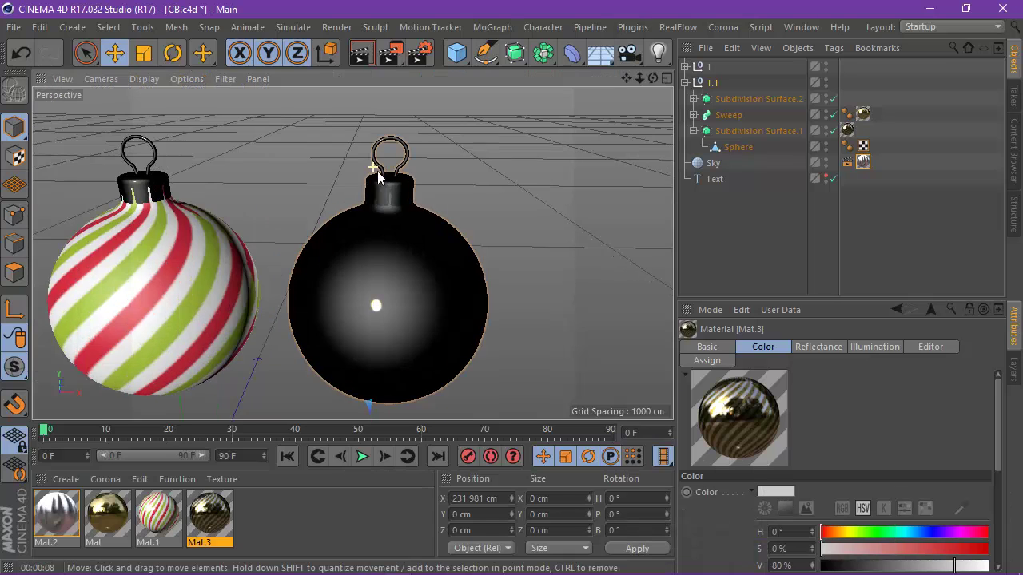
{"action": "left_click_drag", "start_coordinate": [626, 78], "coordinate": [511, 288]}
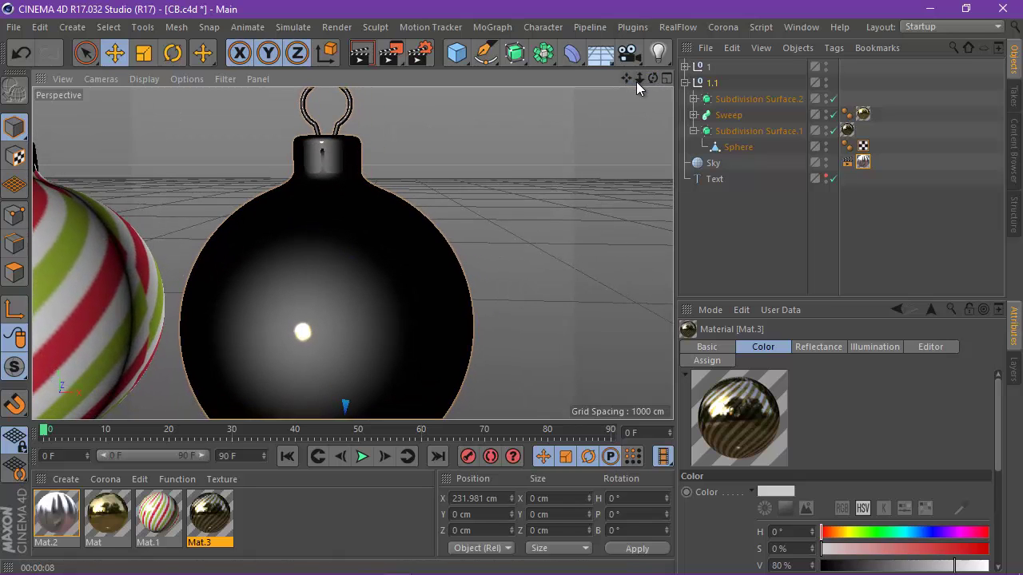
{"action": "left_click_drag", "start_coordinate": [637, 80], "coordinate": [508, 293]}
{"action": "left_click", "coordinate": [366, 57]}
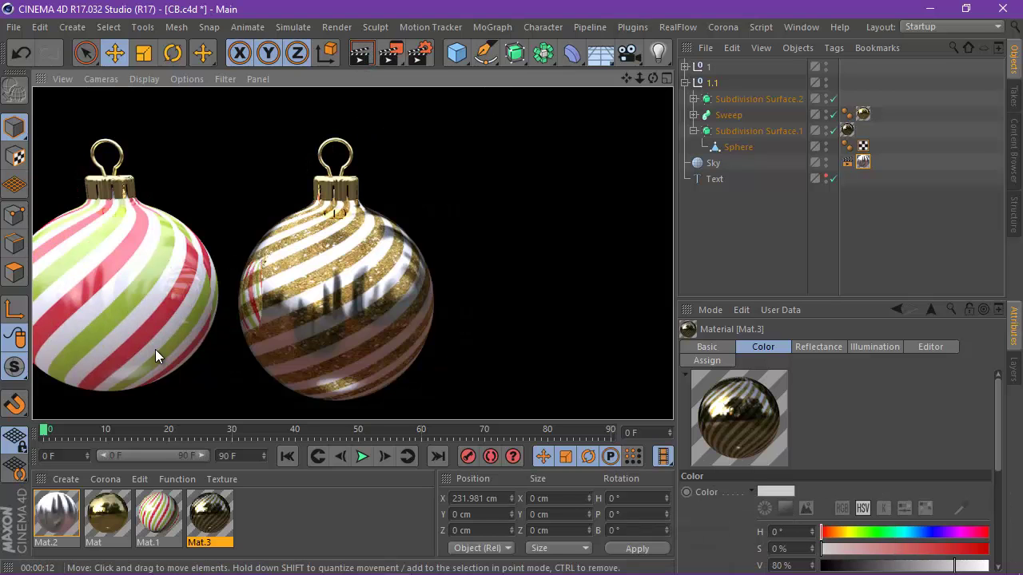
Duplicate the sky material Mat.2 and load studio019.hdr from the HDRI PACK folder as the copy's luminance texture.
{"action": "left_click", "coordinate": [70, 511]}
{"action": "left_click_drag", "start_coordinate": [94, 509], "coordinate": [90, 513], "text": "ctrl"}
{"action": "double_click", "coordinate": [98, 511]}
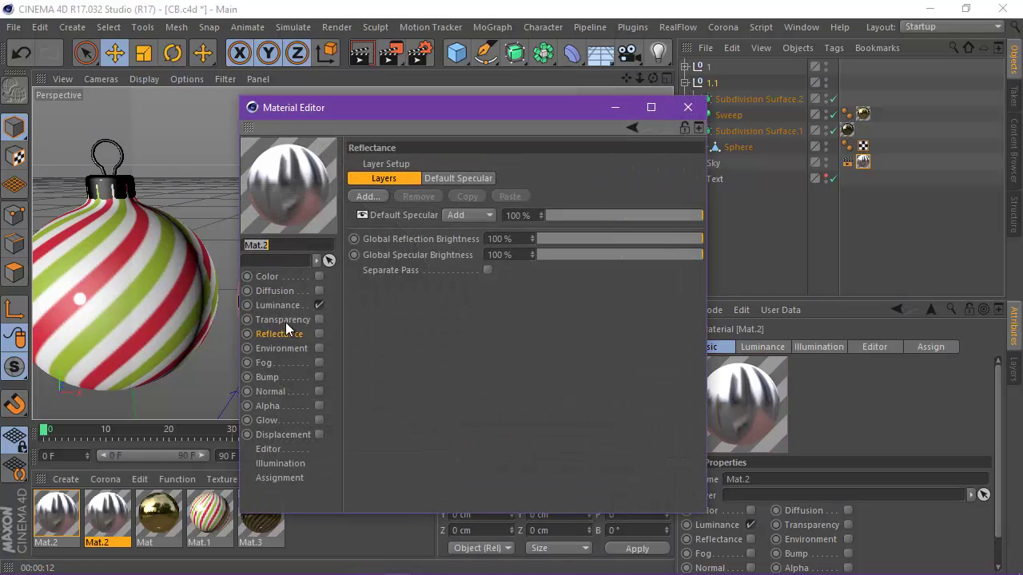
{"action": "left_click", "coordinate": [296, 305]}
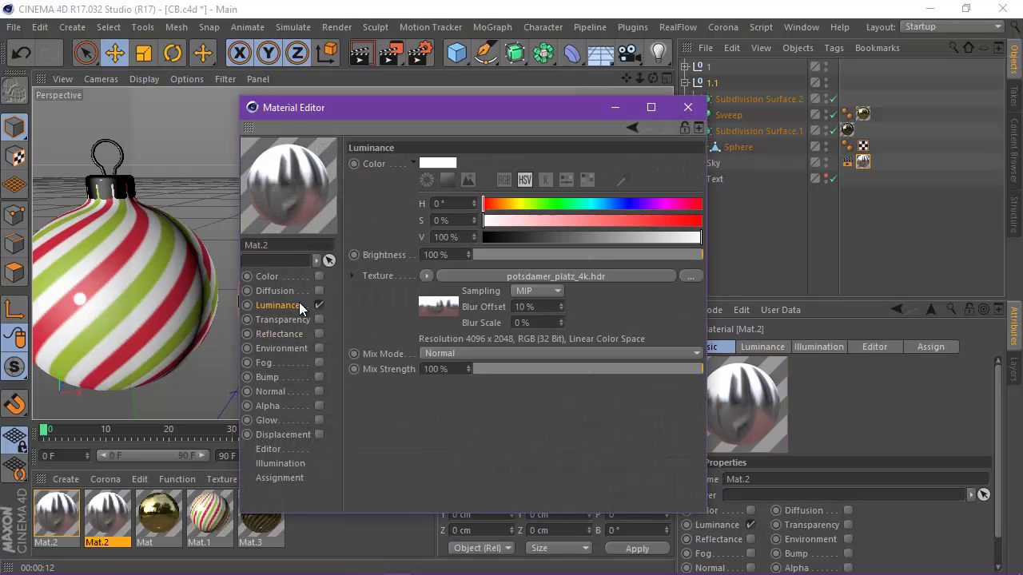
{"action": "left_click", "coordinate": [691, 276]}
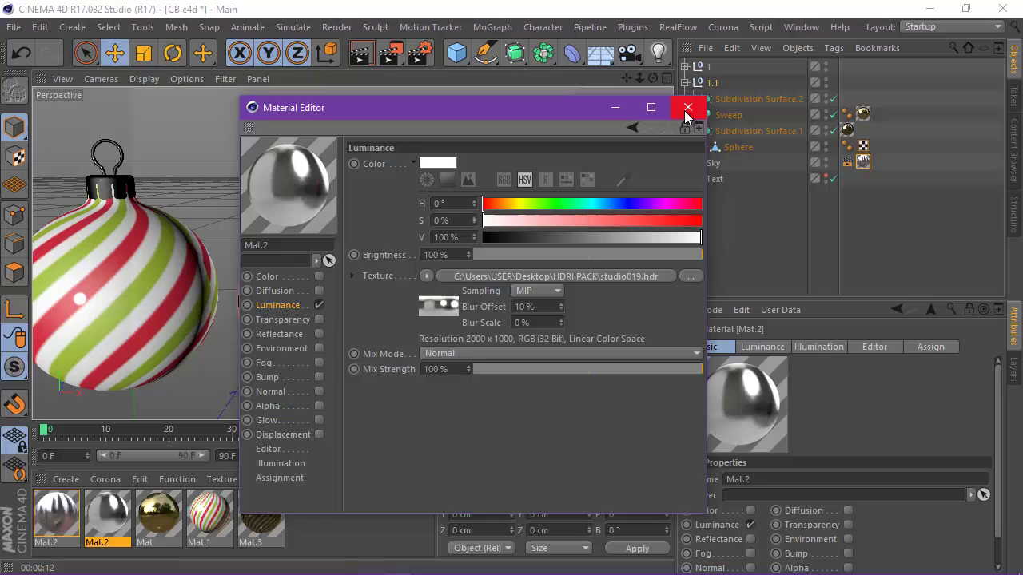
{"action": "left_click", "coordinate": [684, 116]}
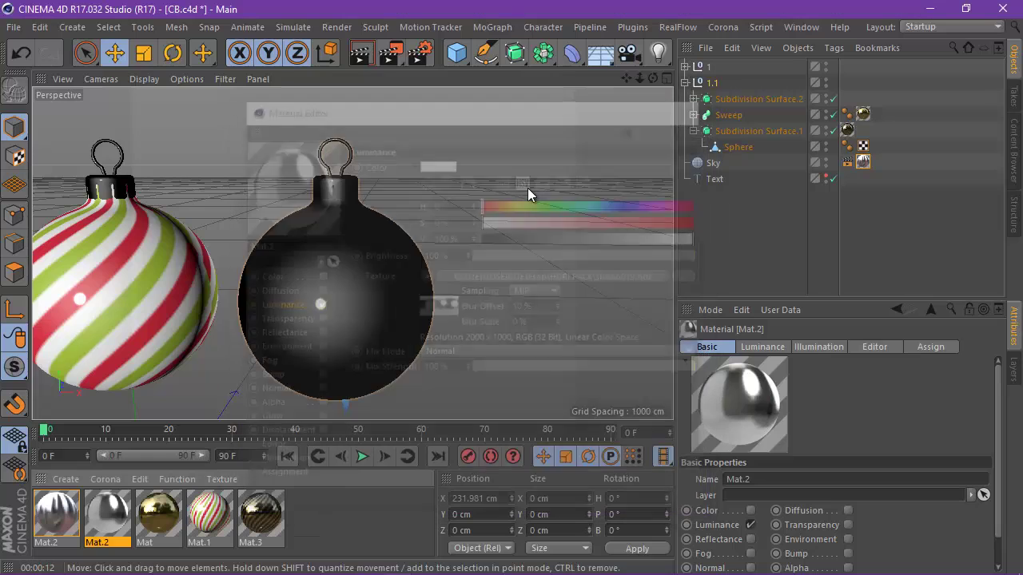
Apply the duplicated Mat.2 material with studio019.hdr to the Sky object and render the active view.
{"action": "left_click_drag", "start_coordinate": [140, 491], "coordinate": [861, 164]}
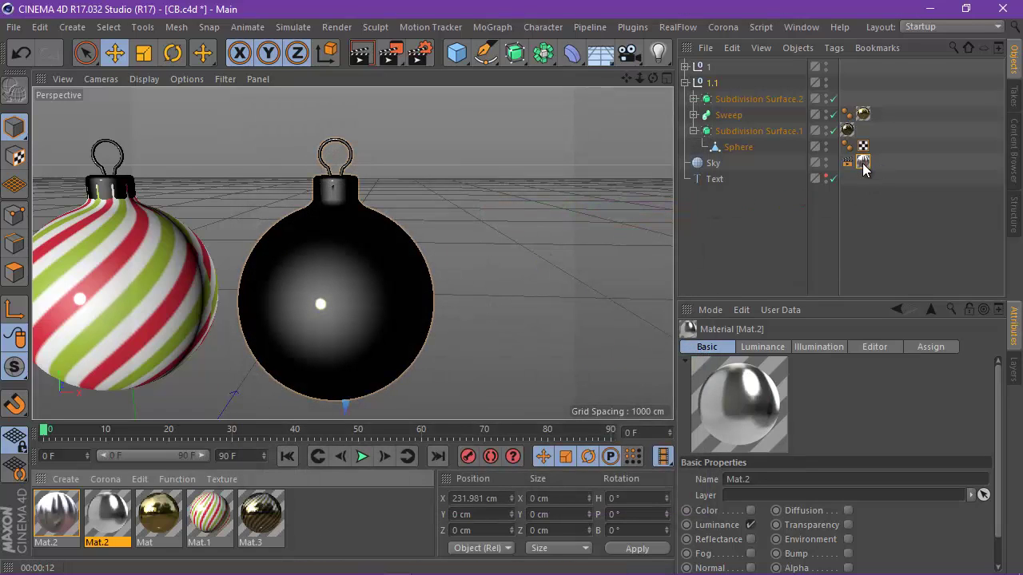
{"action": "left_click", "coordinate": [366, 59]}
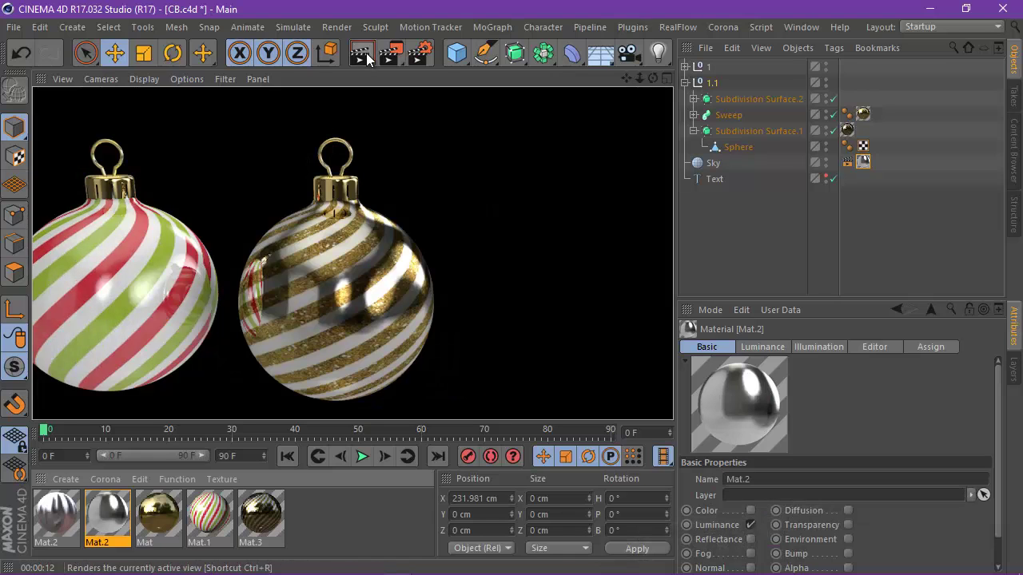
Set the reflection strength of Mat.1's Layer 1 to 25%, close the material and render both ornaments.
{"action": "double_click", "coordinate": [216, 517]}
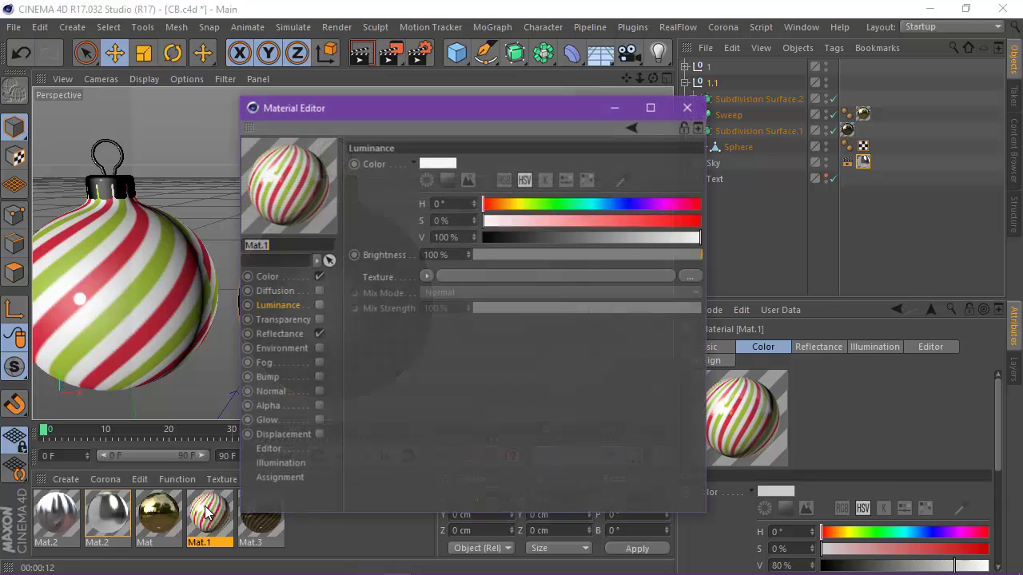
{"action": "left_click", "coordinate": [292, 336]}
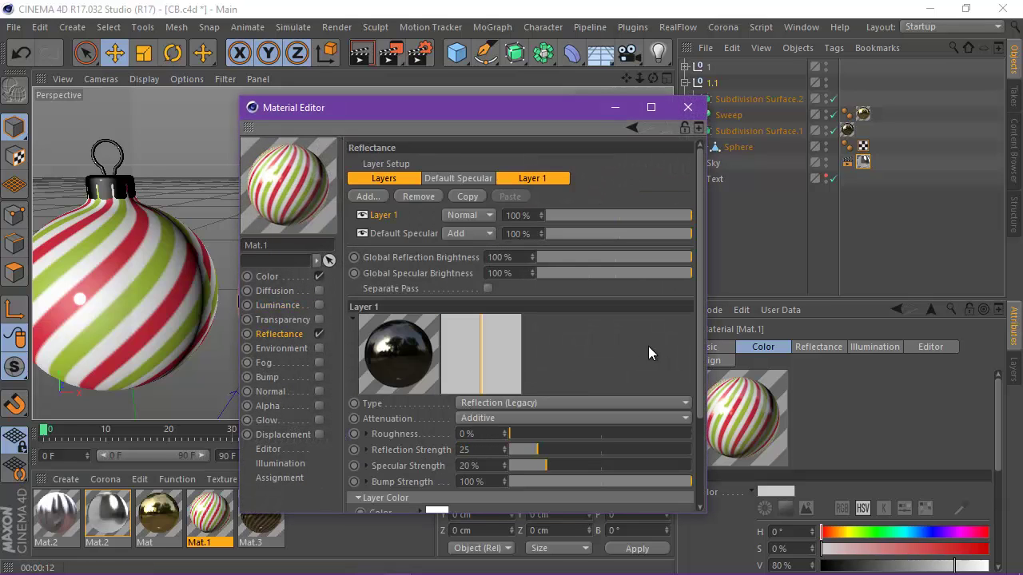
{"action": "left_click", "coordinate": [687, 107]}
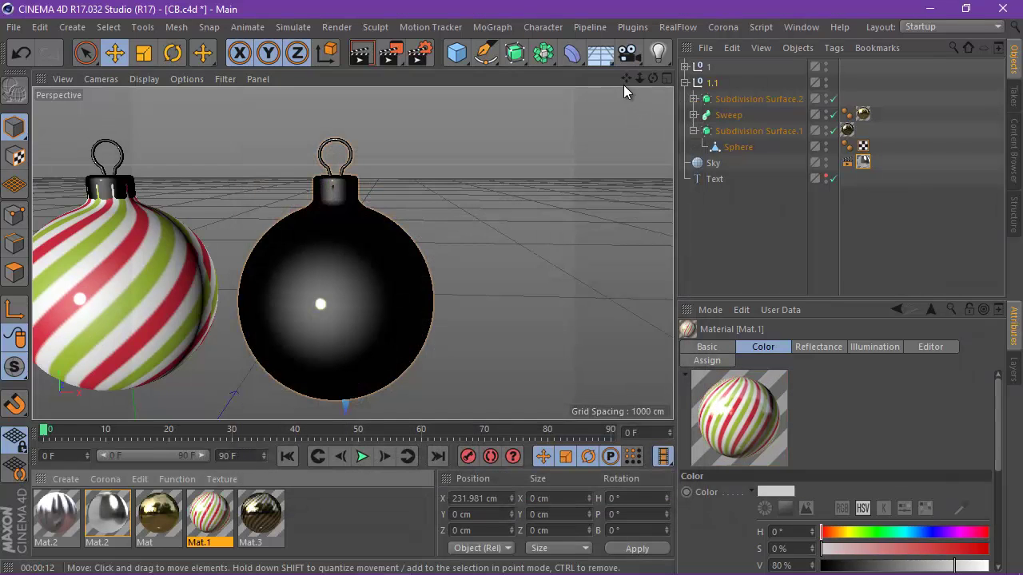
{"action": "mouse_move", "coordinate": [626, 79]}
{"action": "left_mouse_down"}
{"action": "mouse_move", "coordinate": [511, 288]}
{"action": "mouse_move", "coordinate": [655, 77]}
{"action": "left_mouse_up"}
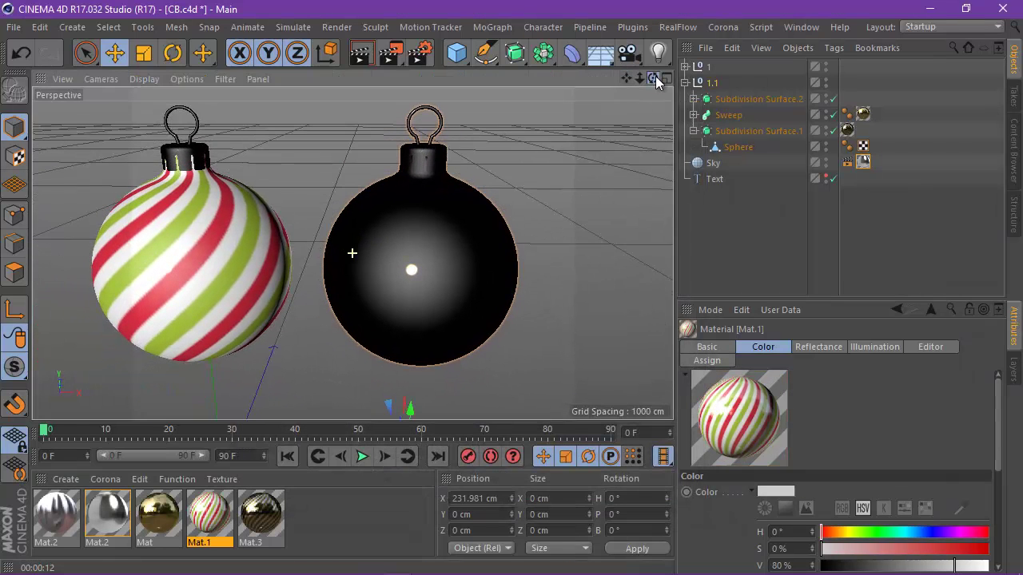
{"action": "left_click", "coordinate": [359, 55]}
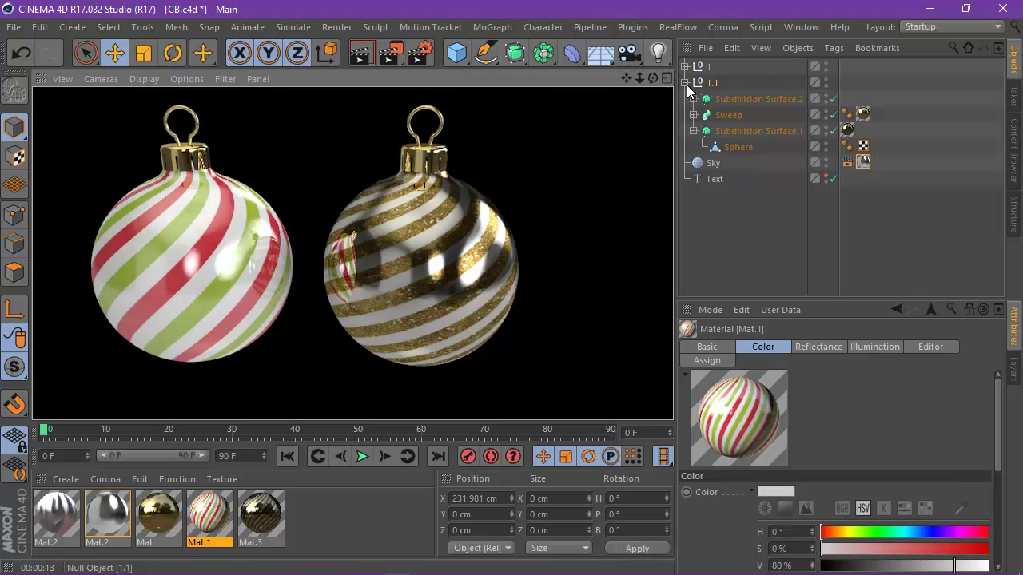
Duplicate the ornament null 1.1 and expand the copy's hierarchy.
{"action": "left_click", "coordinate": [685, 84]}
{"action": "left_click_drag", "start_coordinate": [711, 88], "coordinate": [709, 92], "text": "ctrl"}
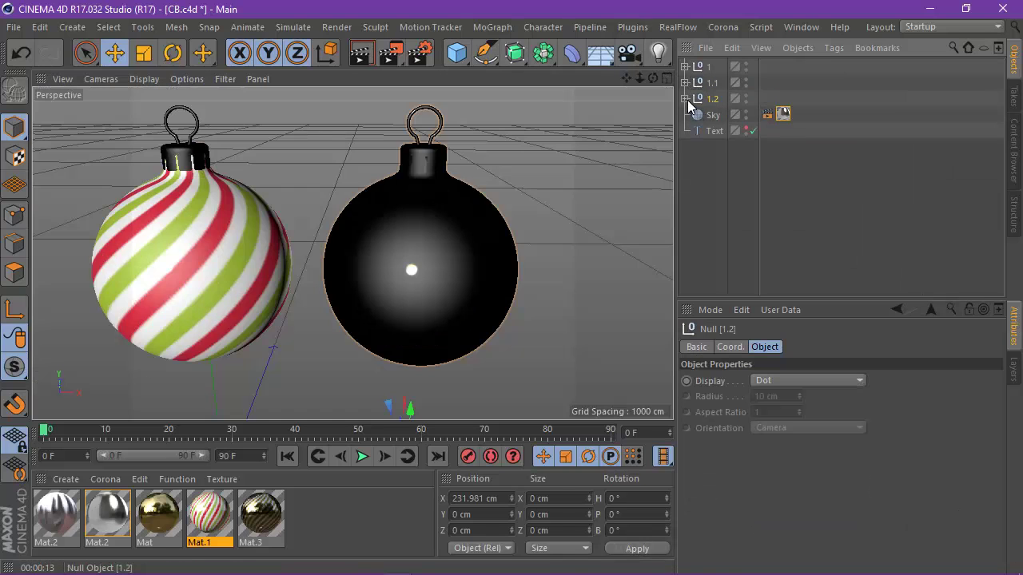
{"action": "left_click", "coordinate": [685, 99]}
Duplicate the striped material Mat.1 and load 6.jpg as the copy's color texture.
{"action": "left_click", "coordinate": [228, 519]}
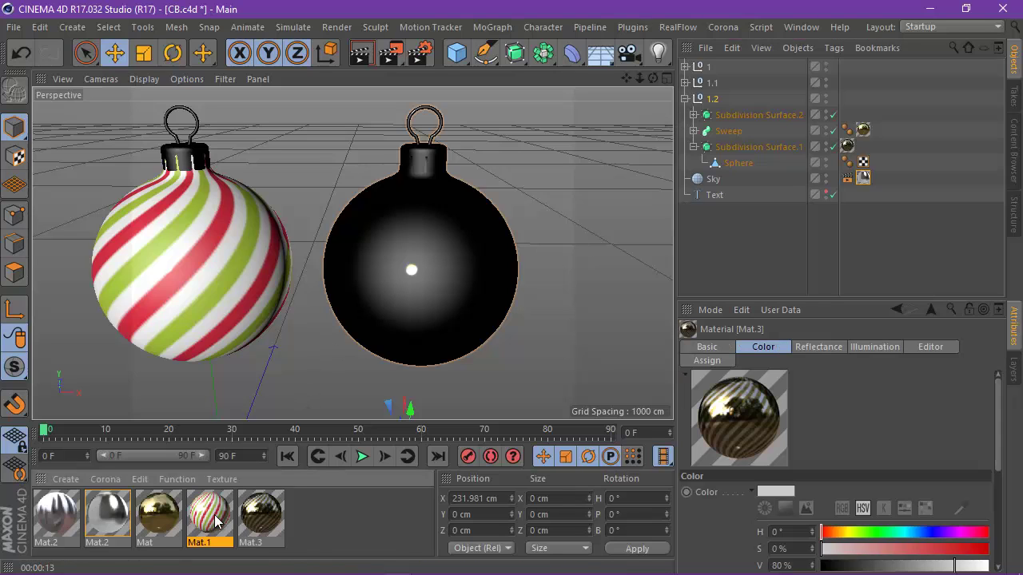
{"action": "left_click", "coordinate": [263, 521]}
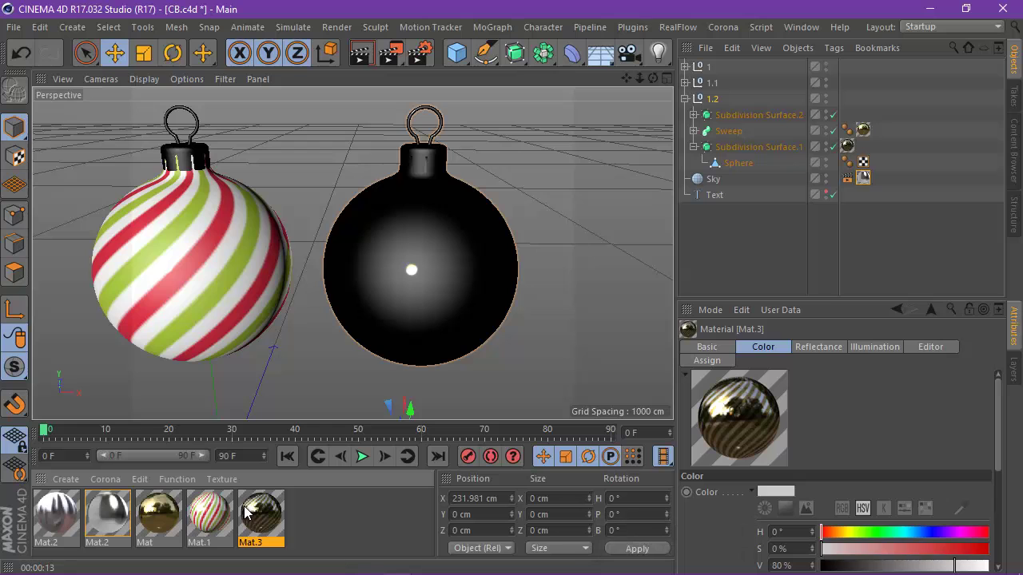
{"action": "left_click_drag", "start_coordinate": [212, 523], "coordinate": [260, 520], "text": "ctrl"}
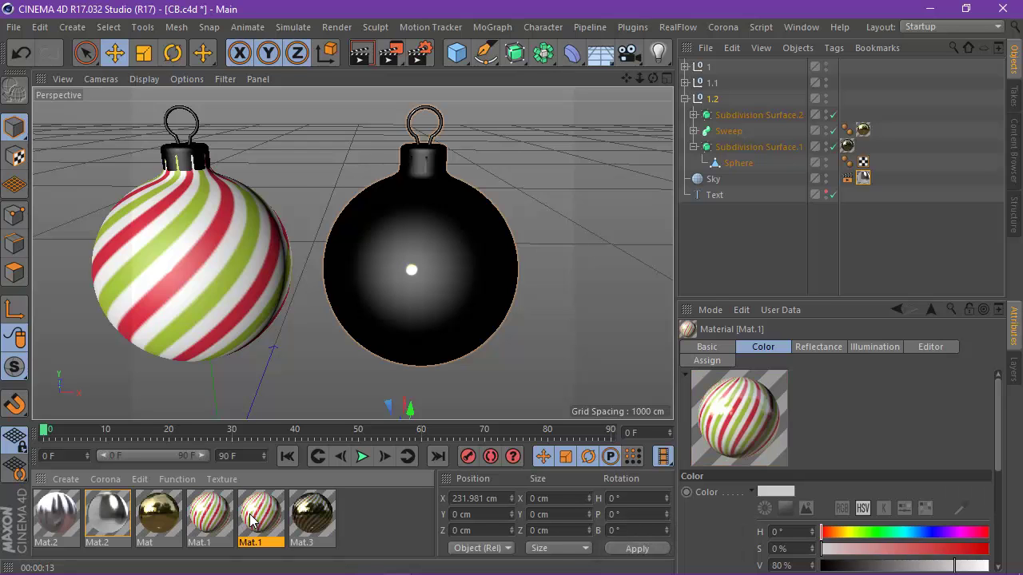
{"action": "double_click", "coordinate": [260, 519]}
{"action": "left_click", "coordinate": [268, 275]}
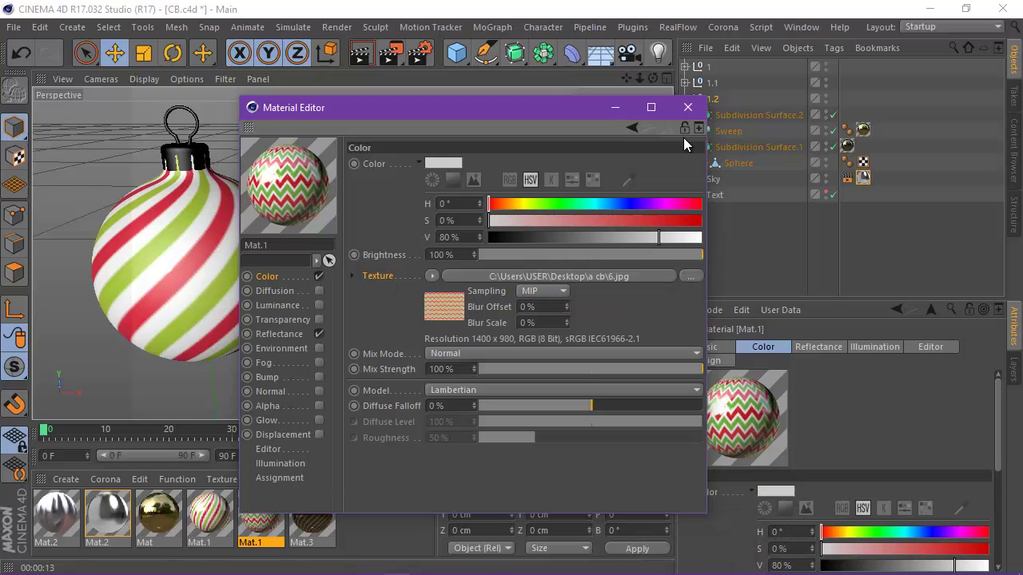
{"action": "left_click", "coordinate": [687, 107]}
Try to apply the zigzag material to Subdivision Surface.1 of the new ornament copy and undo it.
{"action": "left_click_drag", "start_coordinate": [272, 507], "coordinate": [847, 148]}
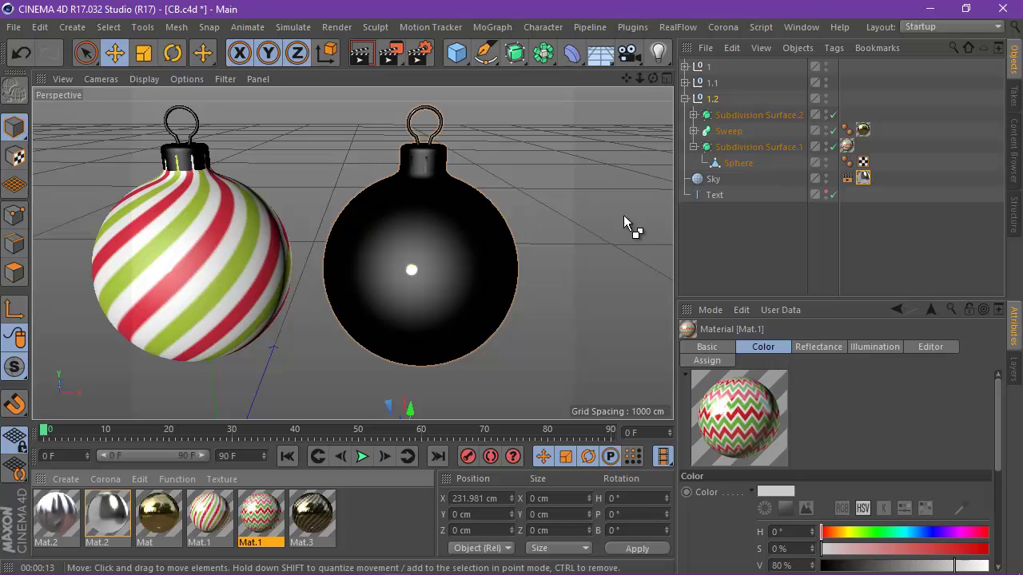
{"action": "key", "text": "ctrl+z"}
Move the ornament null 1.2 along the X axis to about 466 cm, beside the second ornament.
{"action": "scroll", "coordinate": [381, 196], "scroll_direction": "down", "scroll_amount": 7}
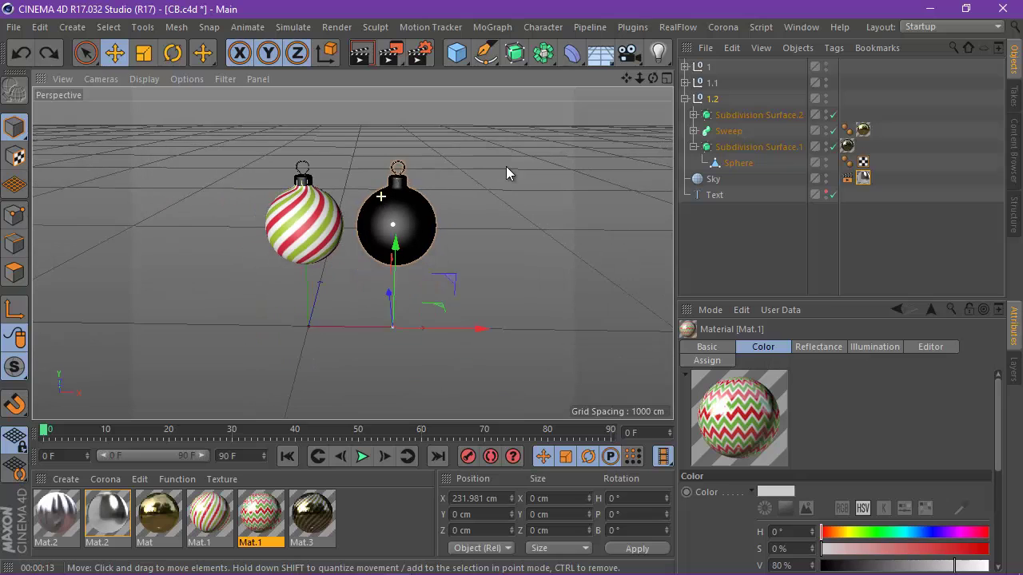
{"action": "left_click", "coordinate": [700, 100]}
{"action": "left_click_drag", "start_coordinate": [480, 329], "coordinate": [561, 326]}
{"action": "scroll", "coordinate": [577, 240], "scroll_direction": "up", "scroll_amount": 5}
{"action": "scroll", "coordinate": [415, 241], "scroll_direction": "down", "scroll_amount": 5}
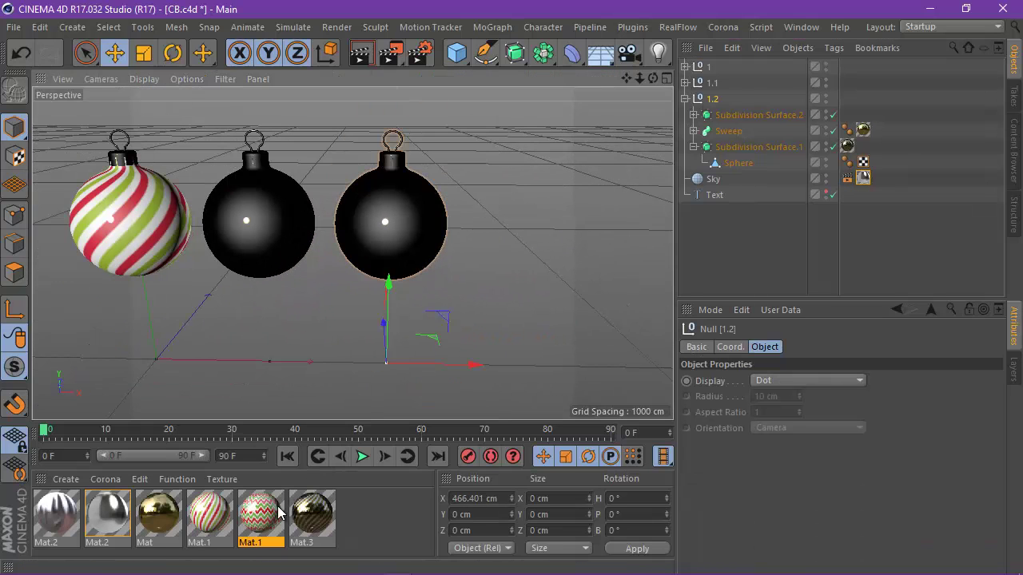
Apply the zigzag Mat.1 copy to the ball of the third ornament and frame all three ornaments.
{"action": "left_click_drag", "start_coordinate": [276, 507], "coordinate": [437, 209]}
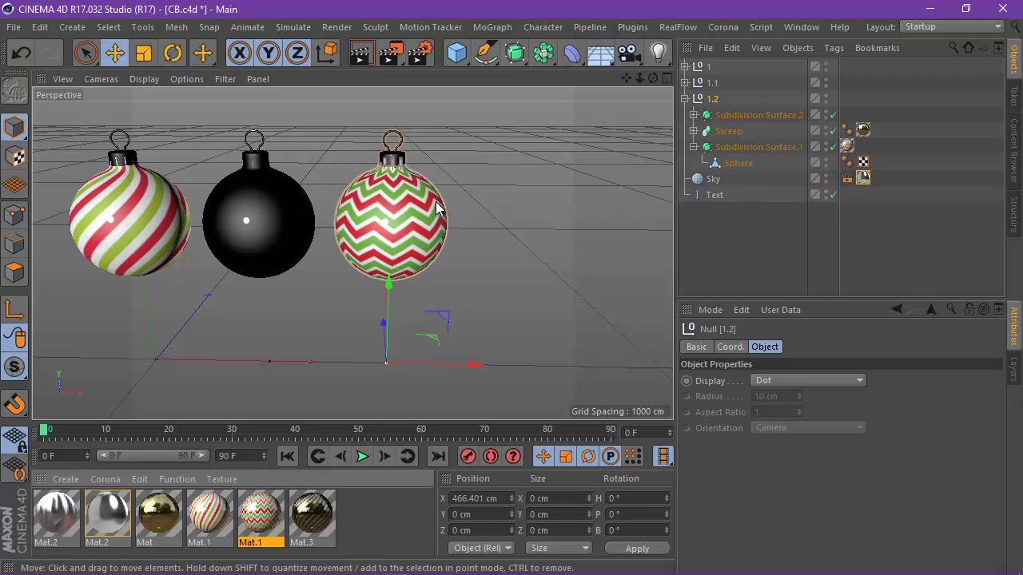
{"action": "left_click_drag", "start_coordinate": [626, 79], "coordinate": [512, 288]}
{"action": "scroll", "coordinate": [376, 192], "scroll_direction": "up", "scroll_amount": 2}
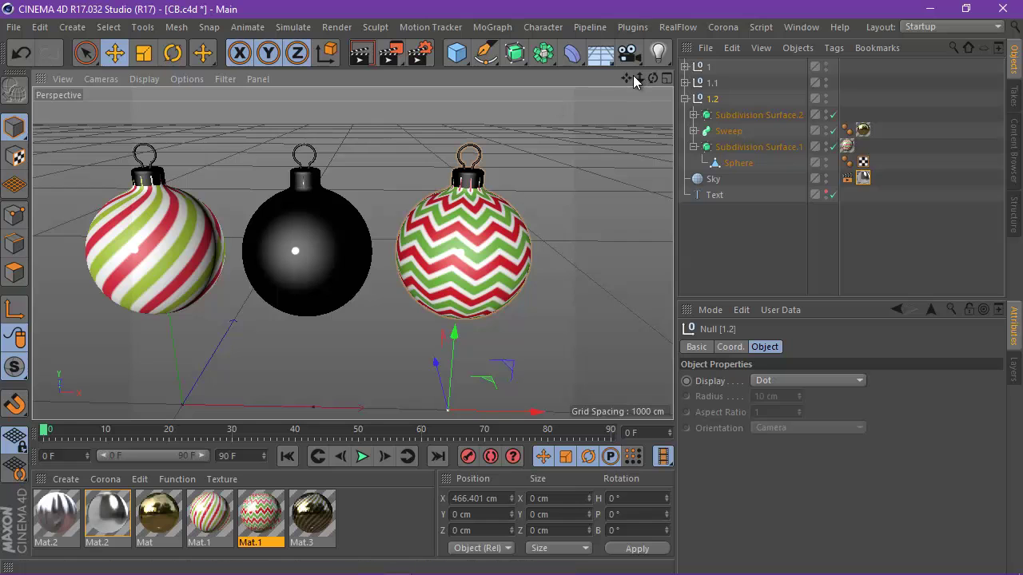
{"action": "left_click_drag", "start_coordinate": [638, 77], "coordinate": [590, 93]}
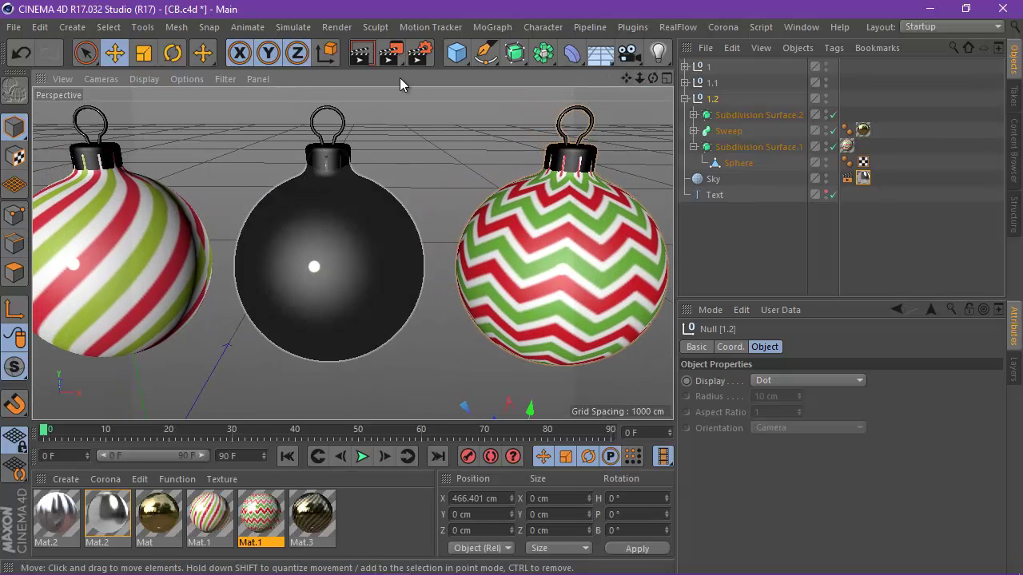
Open the render settings and examine the anti-aliasing options and the regular image's file formats.
{"action": "left_click", "coordinate": [420, 52]}
{"action": "left_click", "coordinate": [84, 110]}
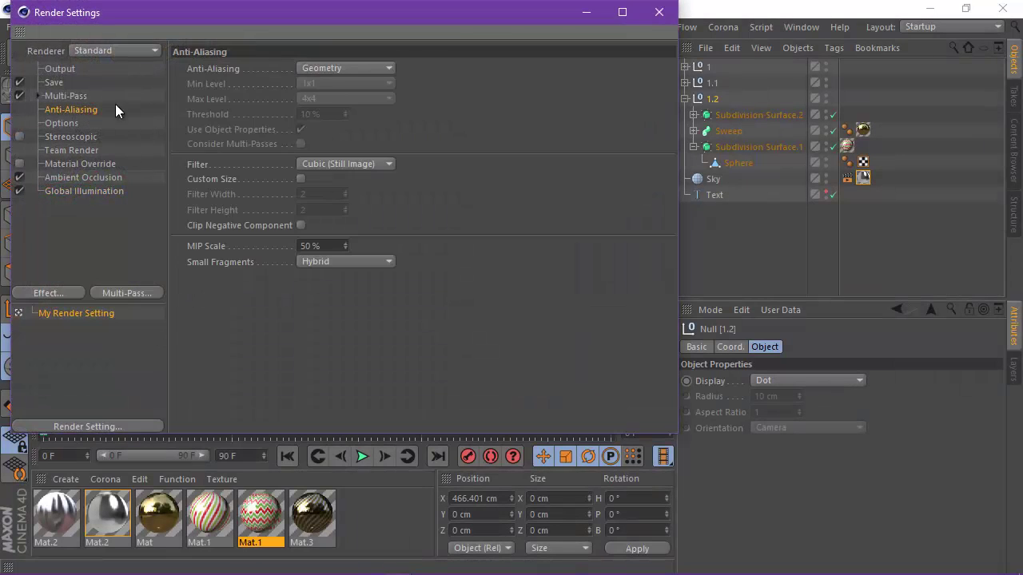
{"action": "left_click", "coordinate": [351, 67]}
{"action": "left_click", "coordinate": [330, 113]}
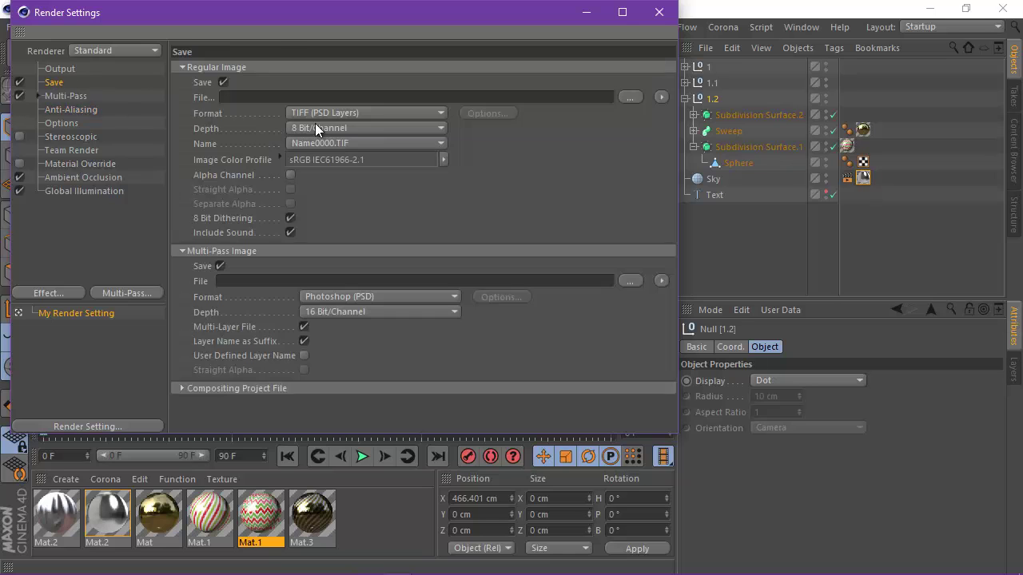
{"action": "left_click", "coordinate": [347, 116]}
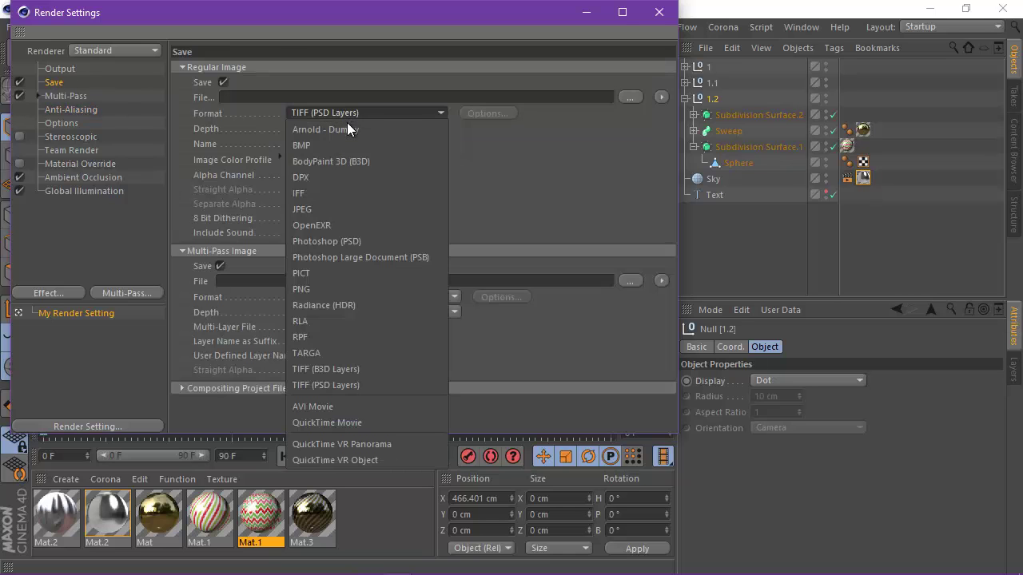
{"action": "left_click", "coordinate": [512, 192]}
{"action": "left_click", "coordinate": [87, 111]}
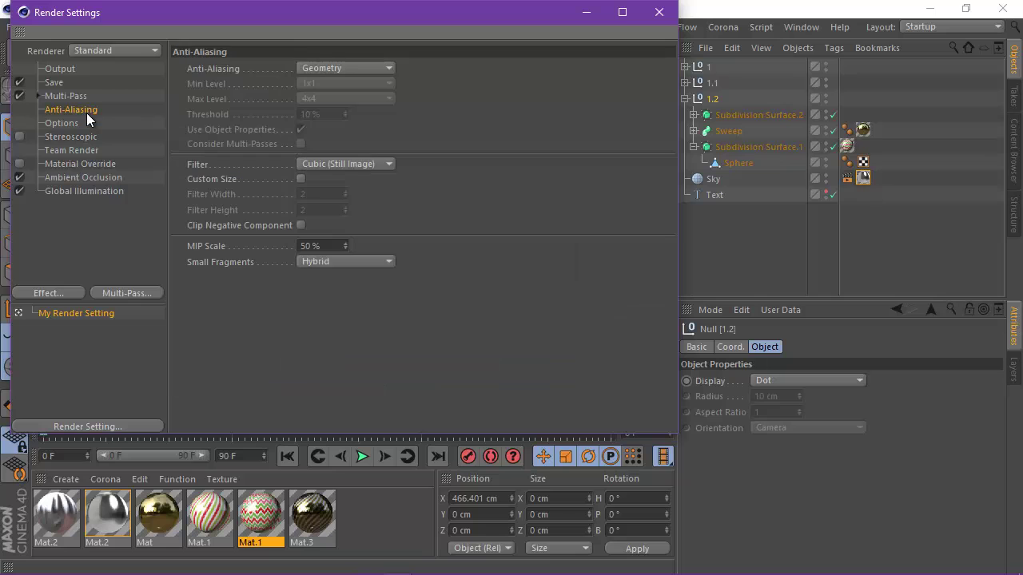
{"action": "left_click", "coordinate": [51, 84]}
Set the render output size to 1280 x 720 pixels and close the render settings.
{"action": "left_click", "coordinate": [54, 69]}
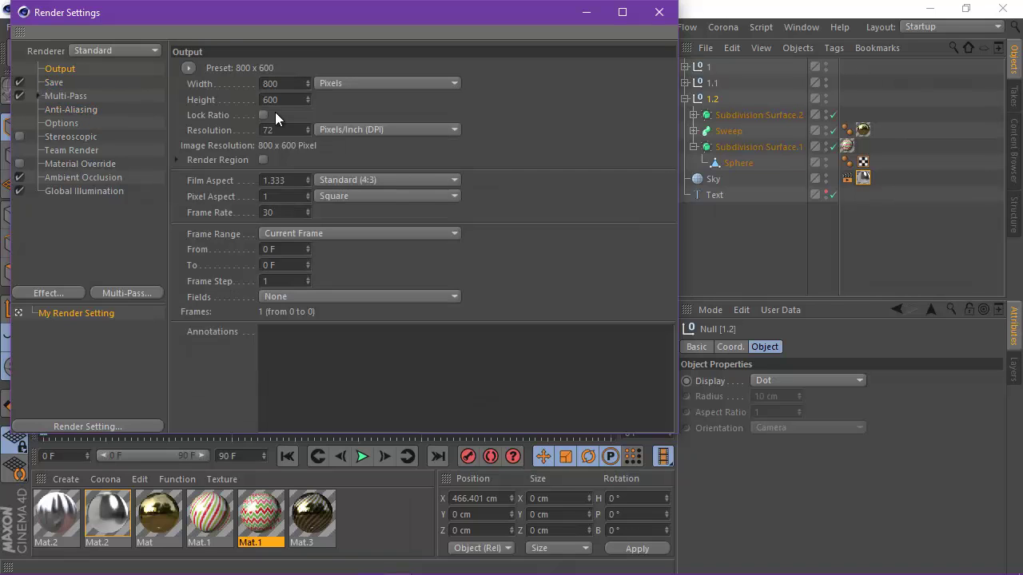
{"action": "double_click", "coordinate": [297, 88]}
{"action": "type", "text": "1280"}
{"action": "key", "text": "Tab"}
{"action": "type", "text": "720"}
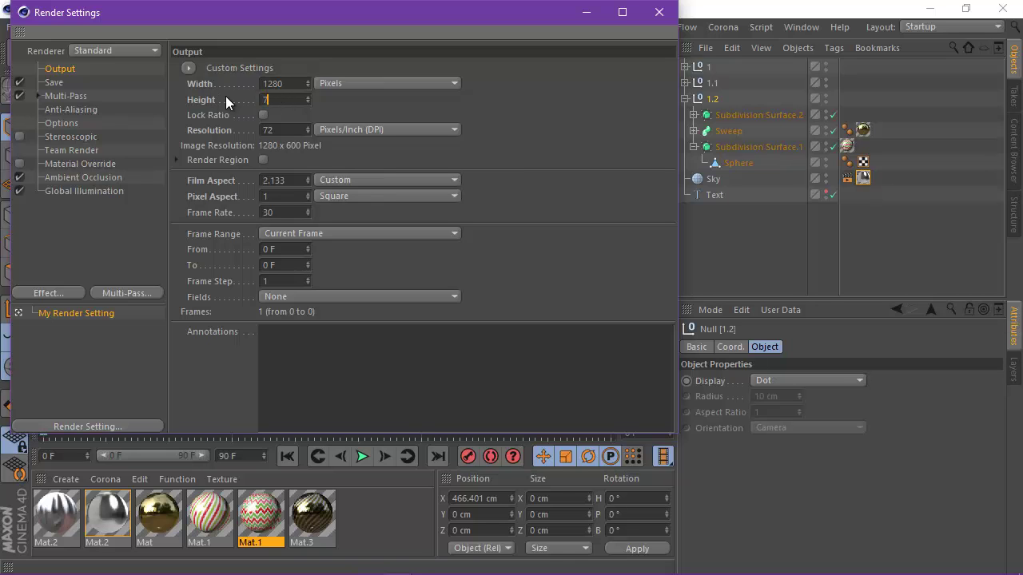
{"action": "left_click", "coordinate": [659, 12]}
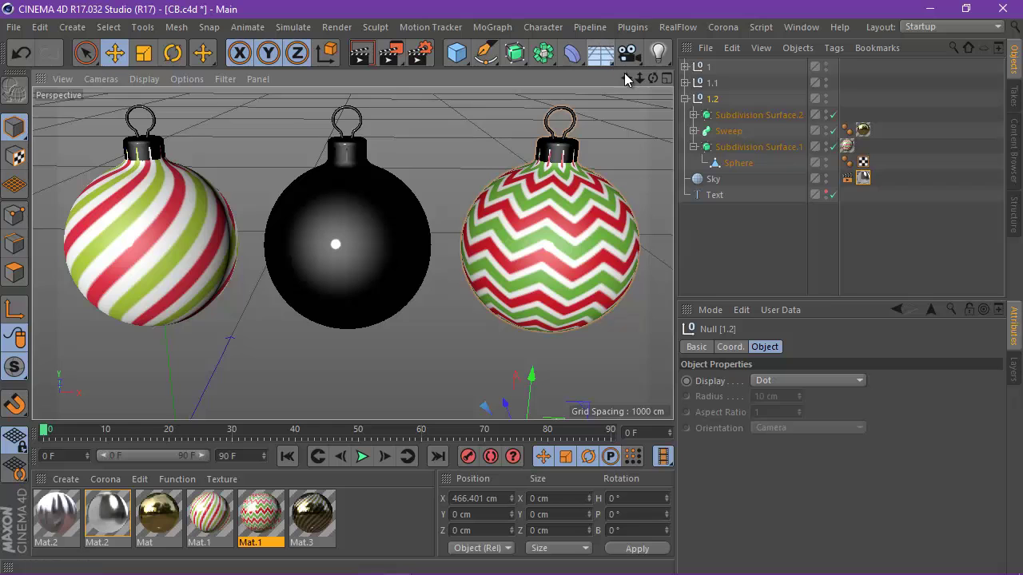
Render the active view with all three ornaments in frame.
{"action": "left_click_drag", "start_coordinate": [626, 76], "coordinate": [630, 96]}
{"action": "left_click", "coordinate": [369, 54]}
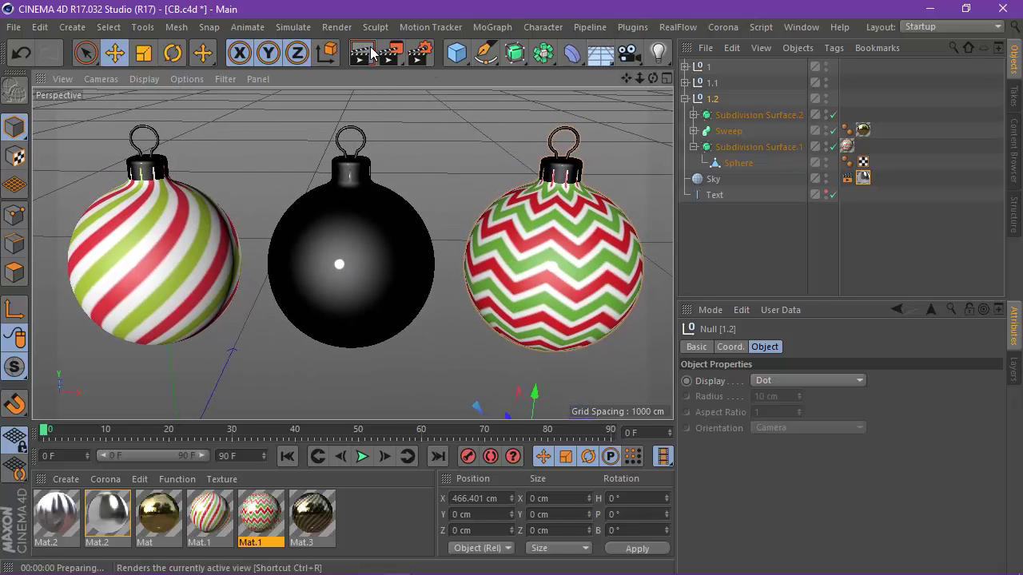